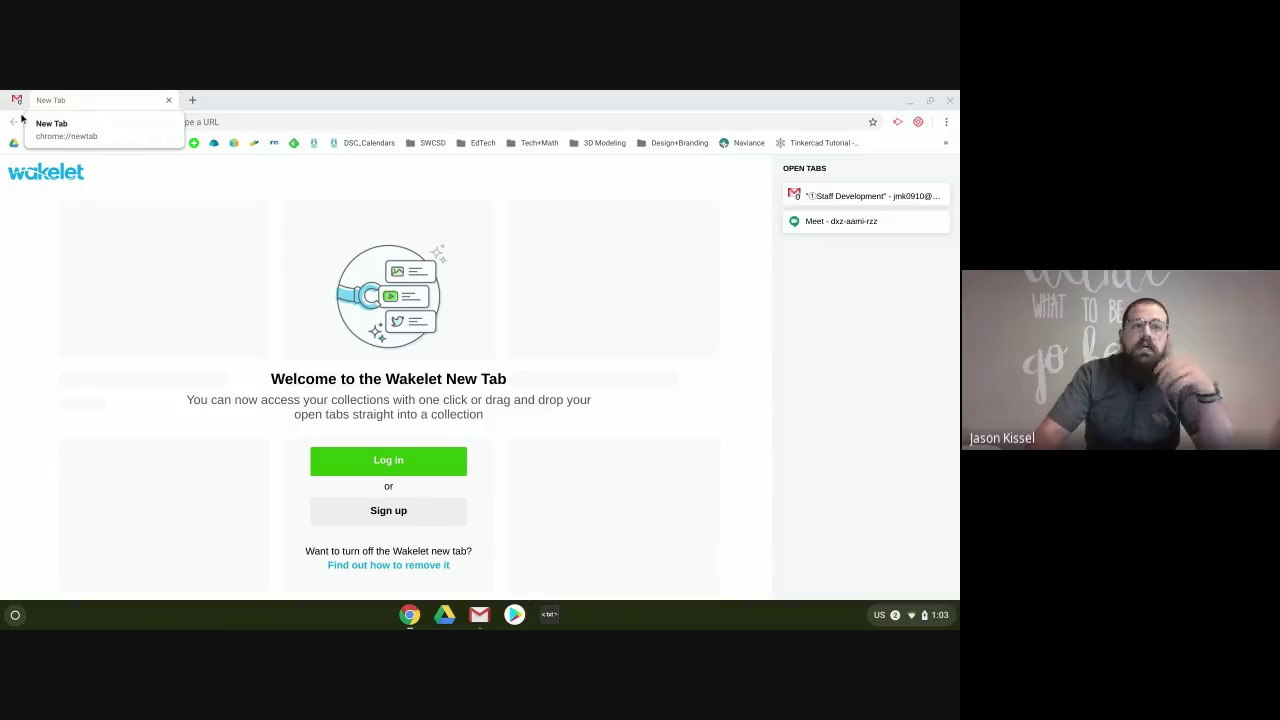
# - Switch to the pinned Gmail tab, look through its tab options including Unpin, and return to the new tab
pyautogui.click(17, 101)
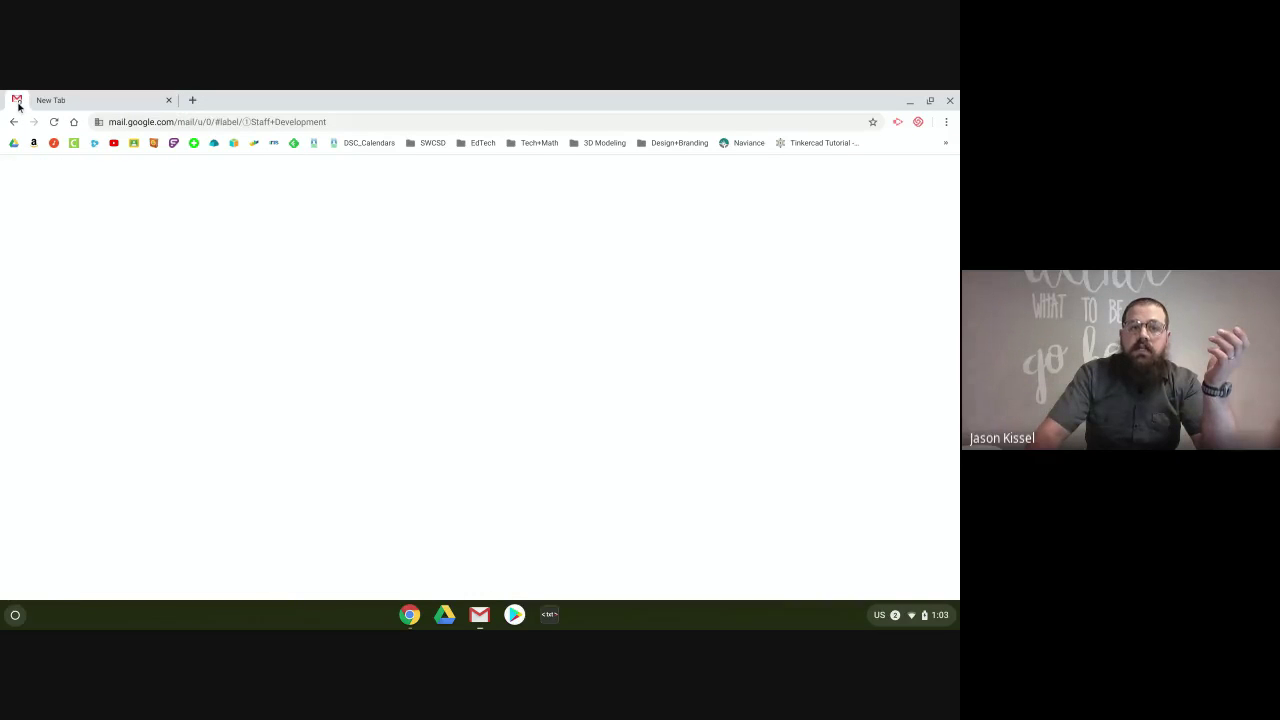
pyautogui.rightClick(18, 104)
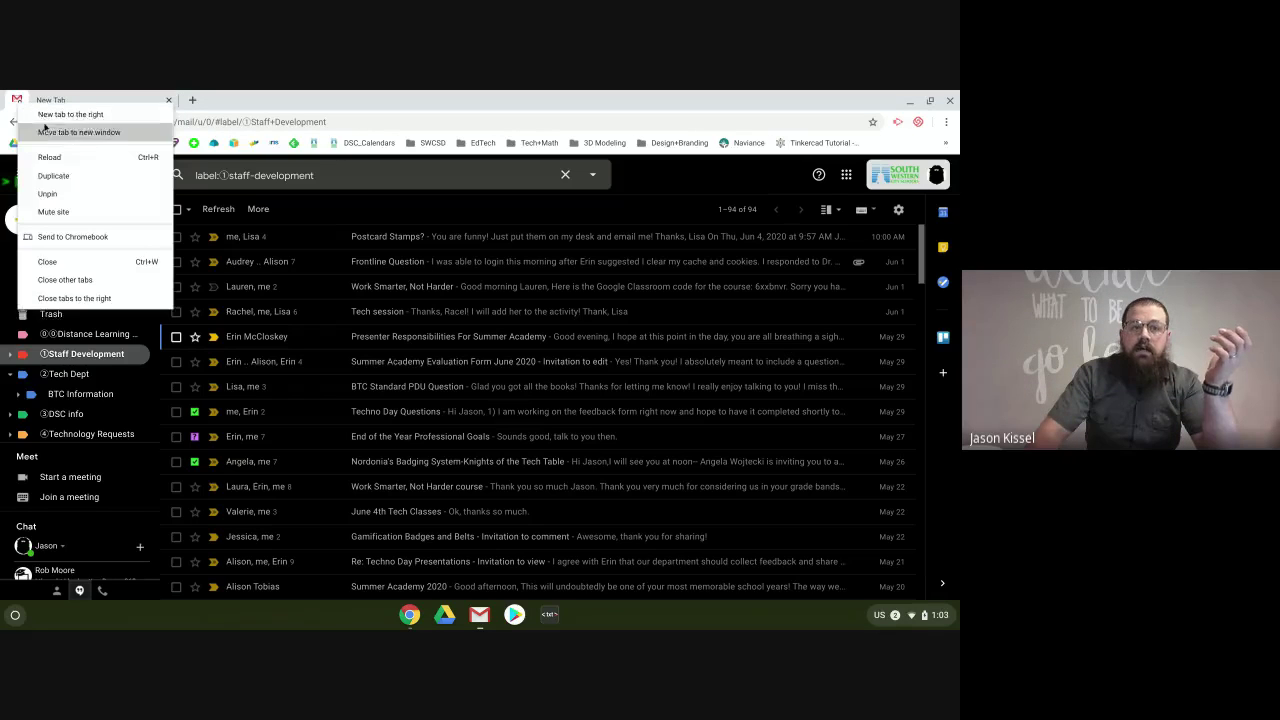
pyautogui.click(61, 194)
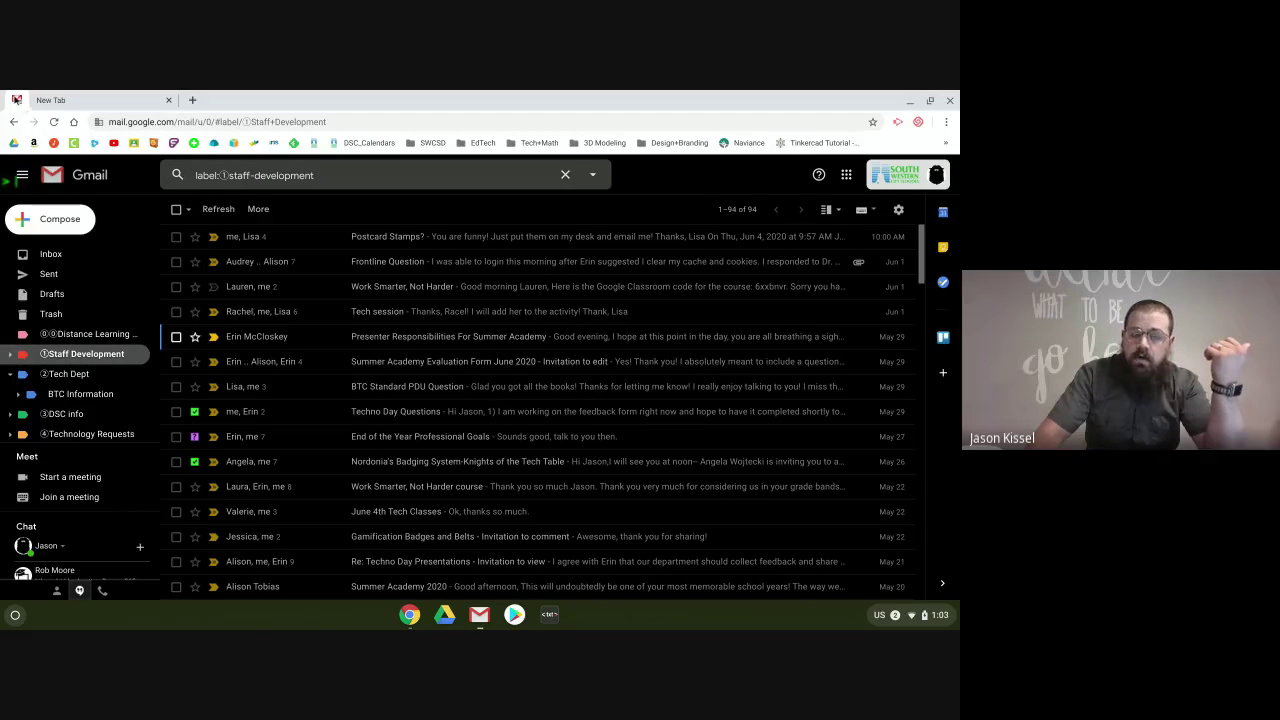
pyautogui.rightClick(20, 104)
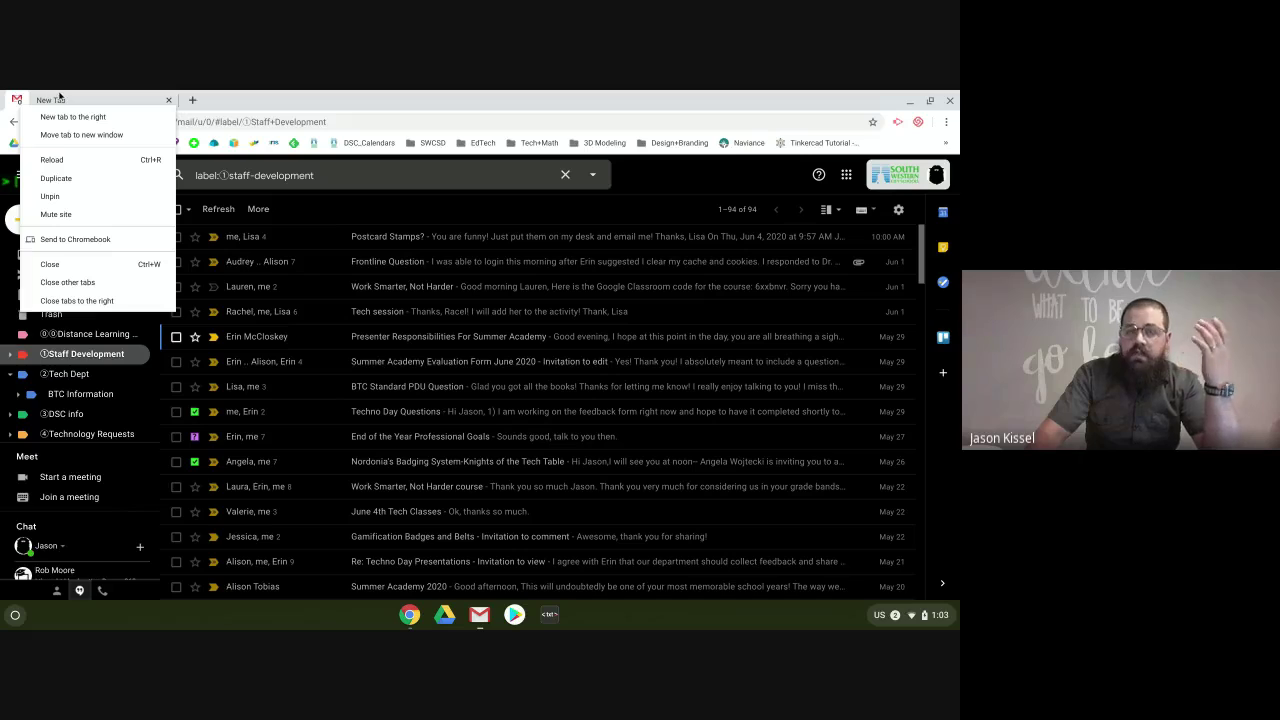
pyautogui.click(60, 98)
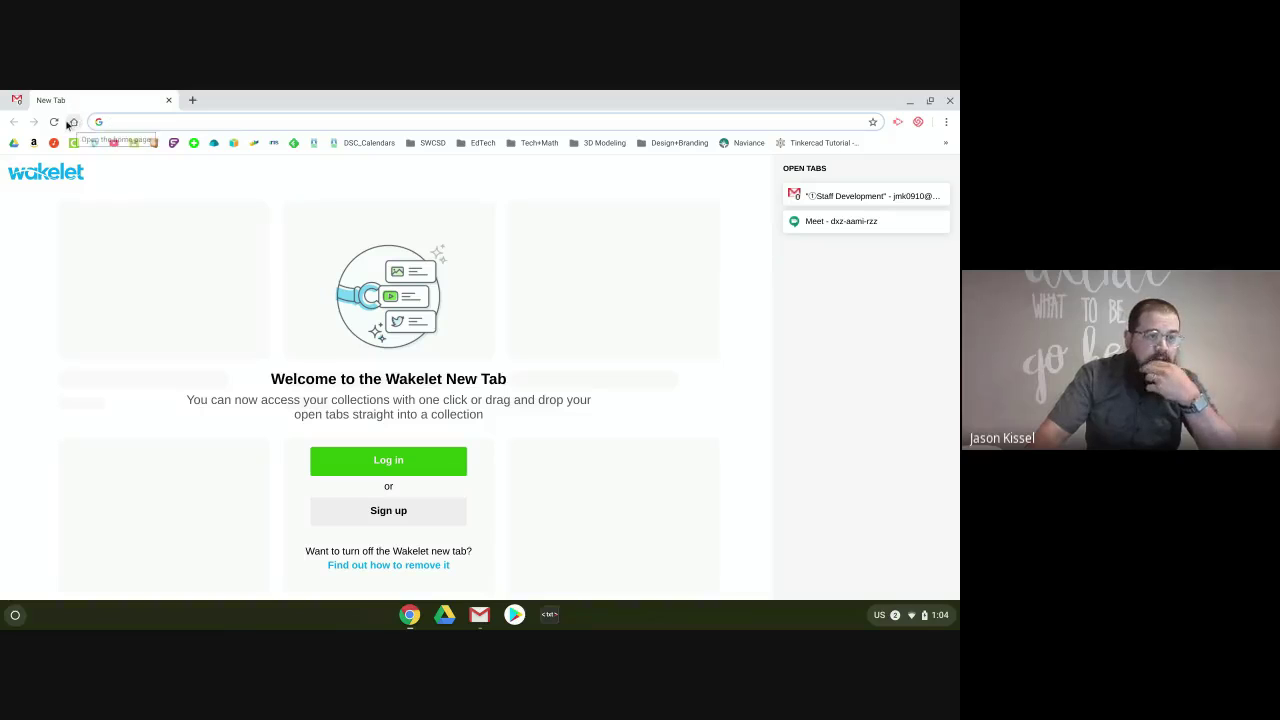
# - Compare the Unpin option of the pinned Gmail tab with the Pin option of the new tab
pyautogui.rightClick(16, 101)
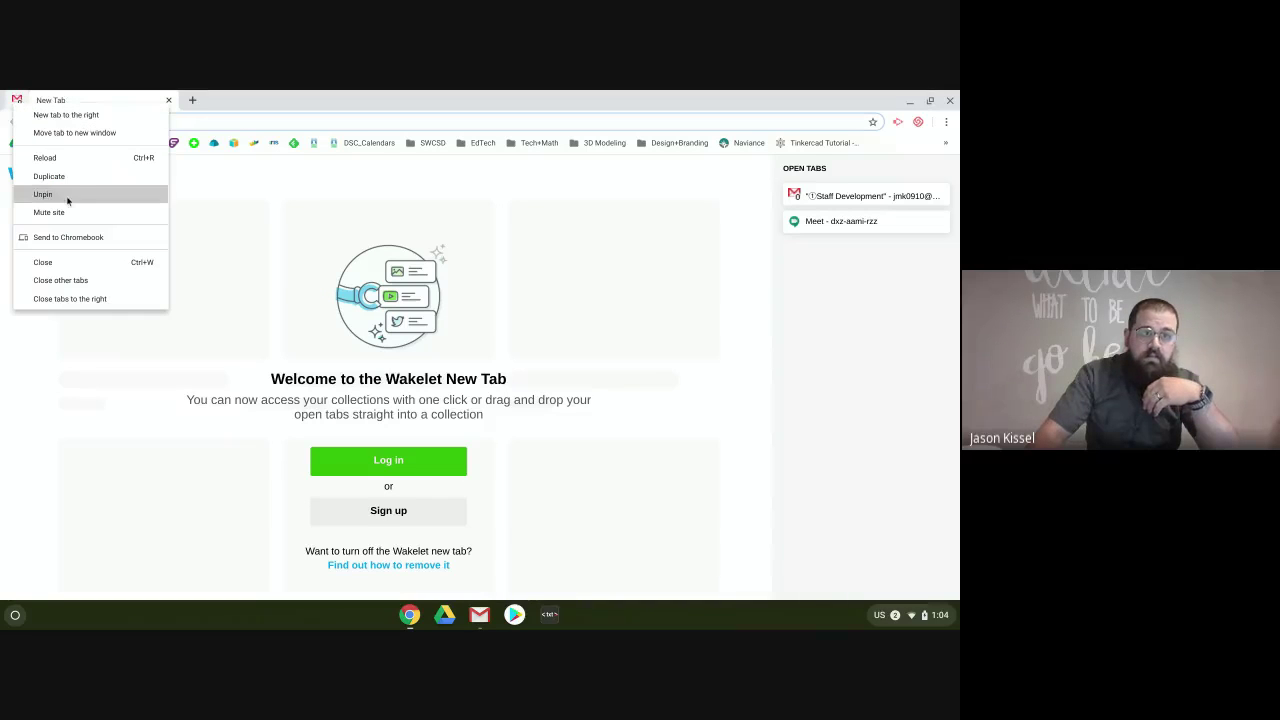
pyautogui.rightClick(121, 102)
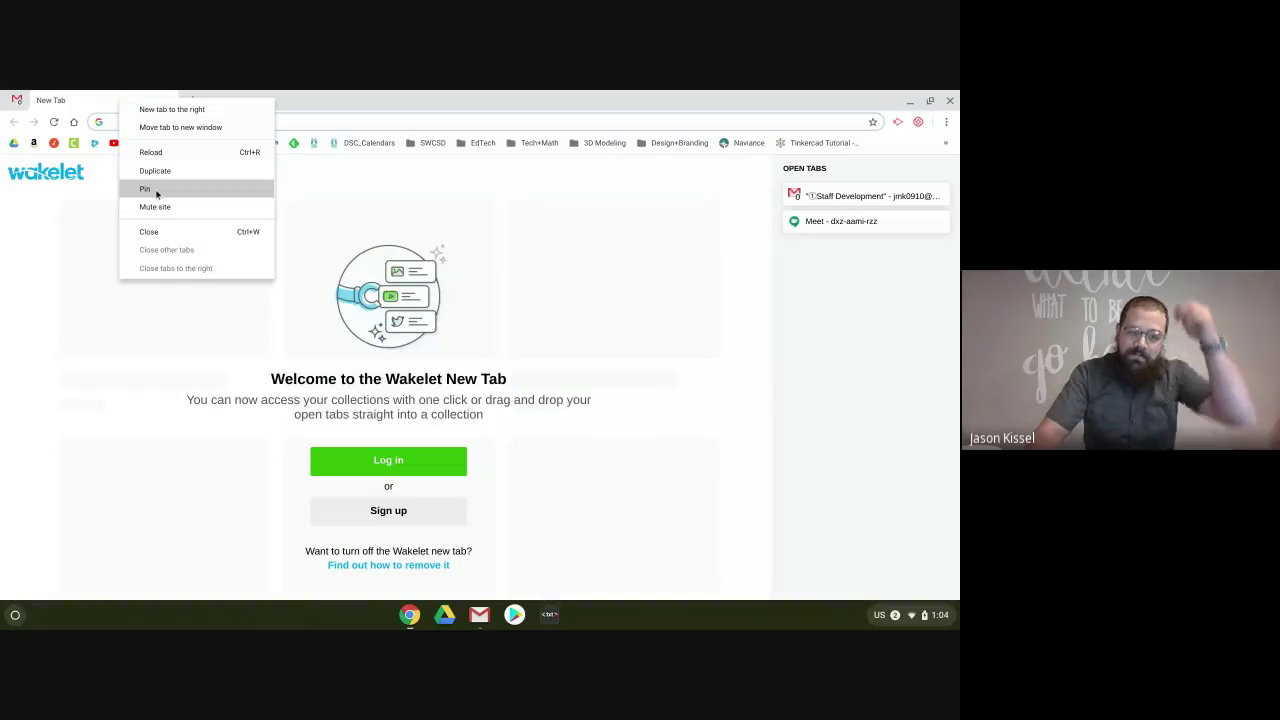
pyautogui.click(85, 101)
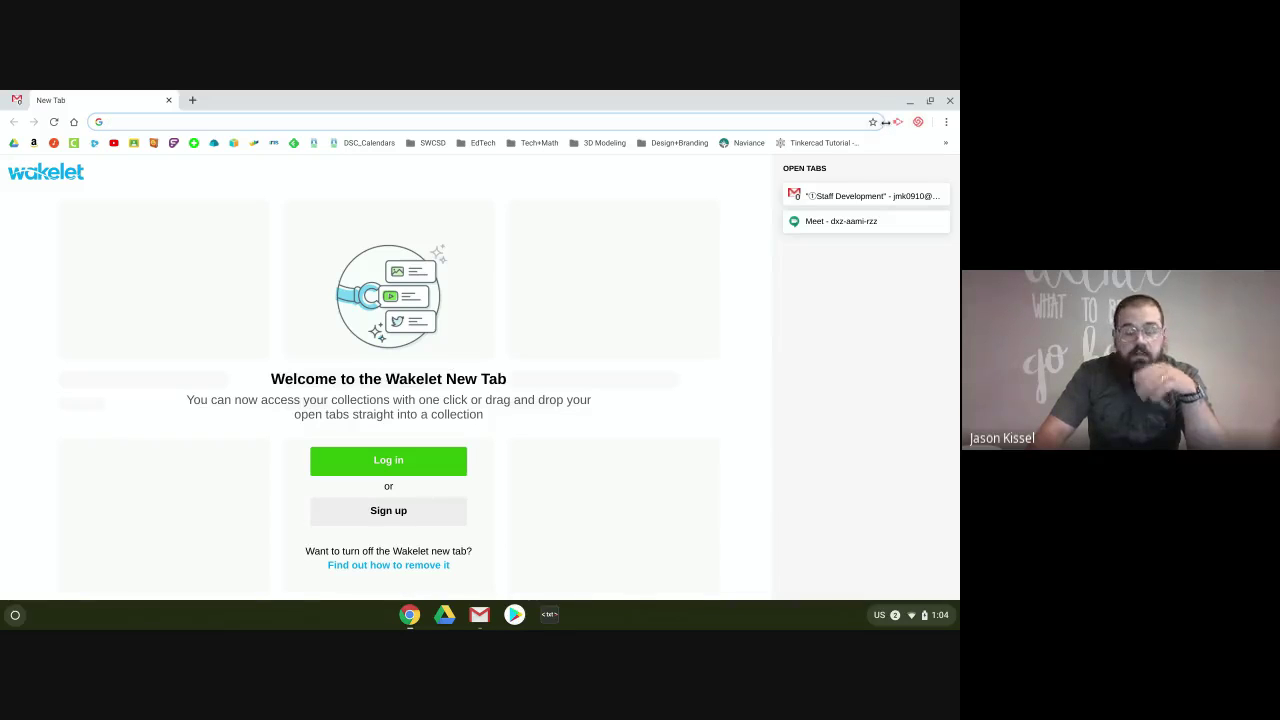
# - Move the yellow check-mark extension directly after the green plus extension and shrink the extension row to show only three extensions
pyautogui.moveTo(885, 121); pyautogui.dragTo(540, 128)
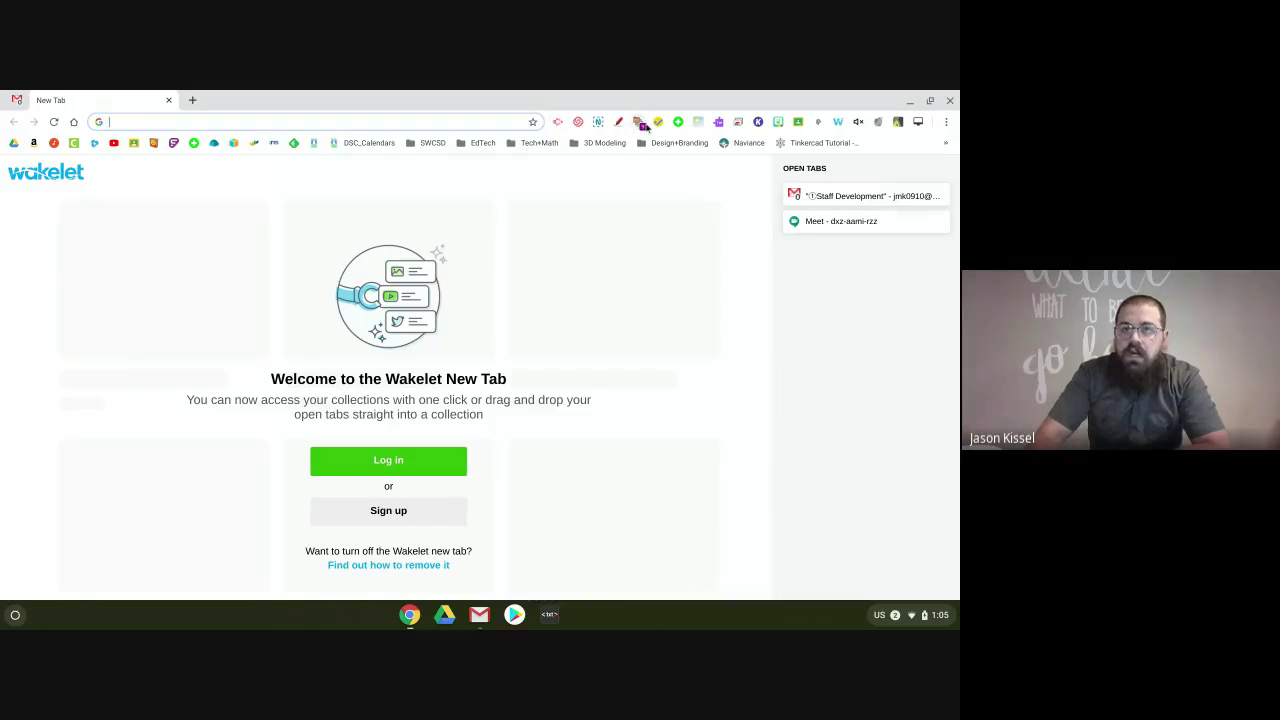
pyautogui.moveTo(658, 122); pyautogui.dragTo(670, 148)
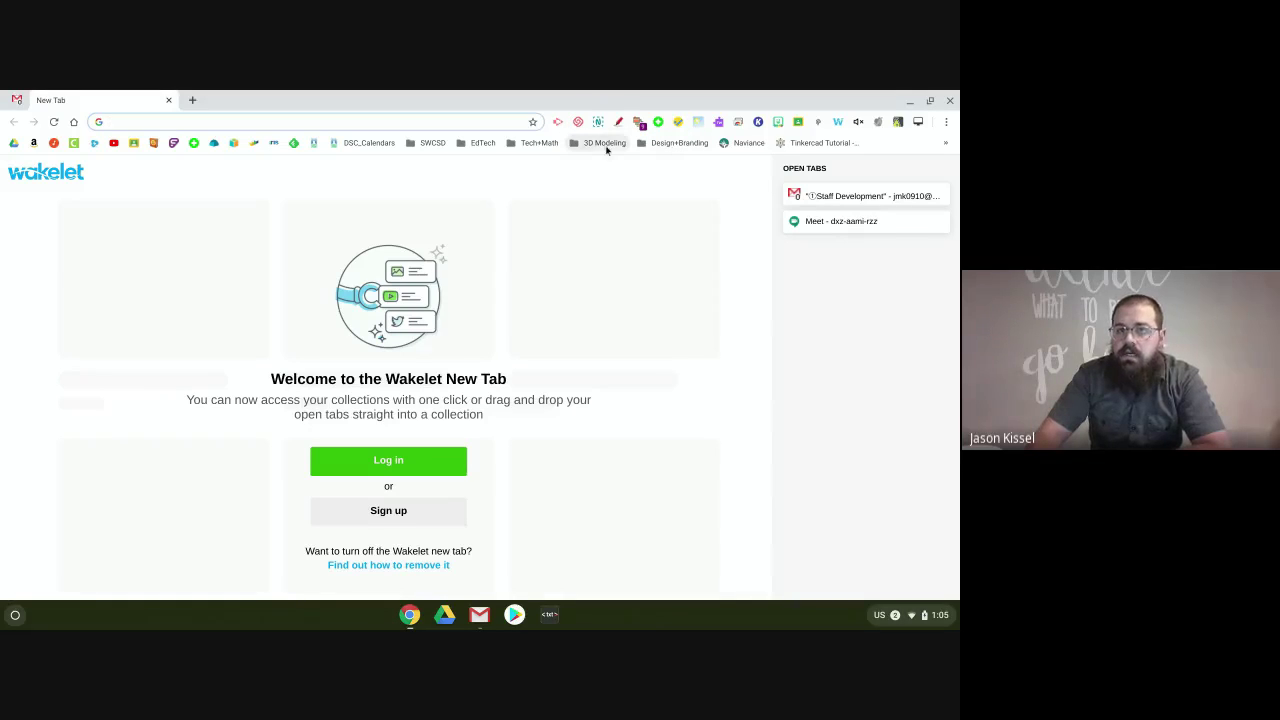
pyautogui.click(532, 121)
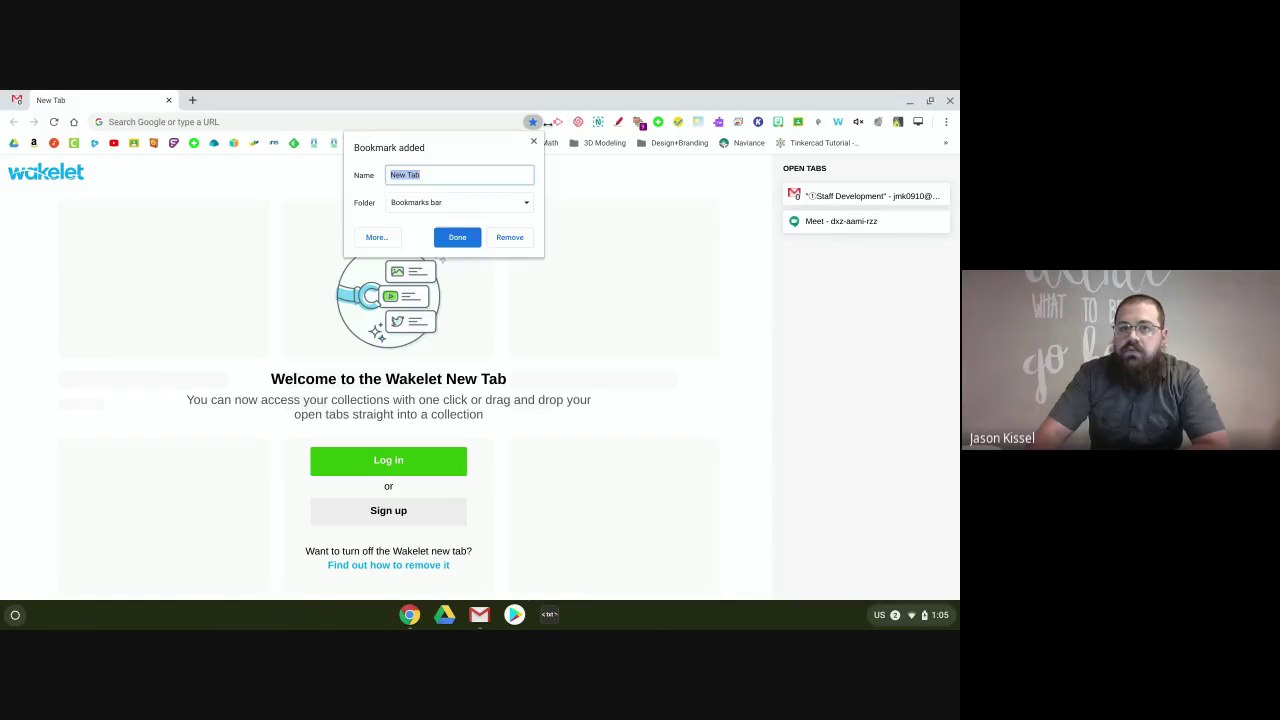
pyautogui.click(498, 237)
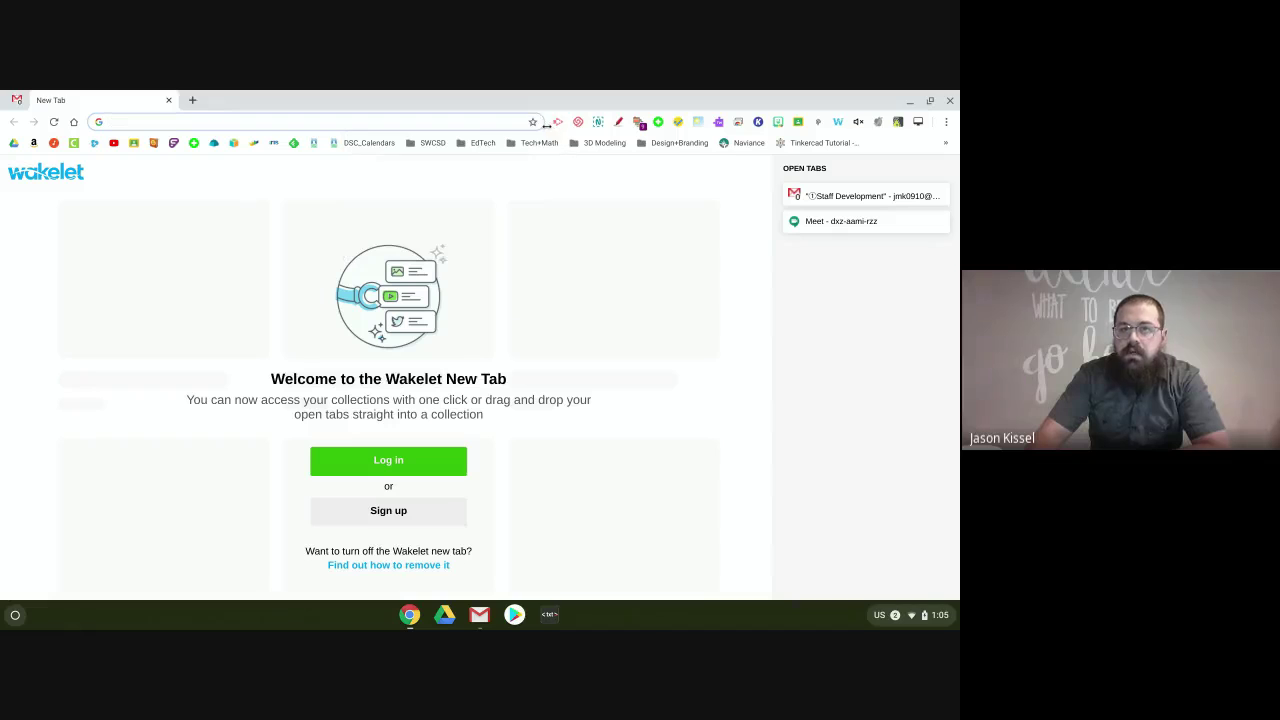
pyautogui.moveTo(546, 124); pyautogui.dragTo(866, 124)
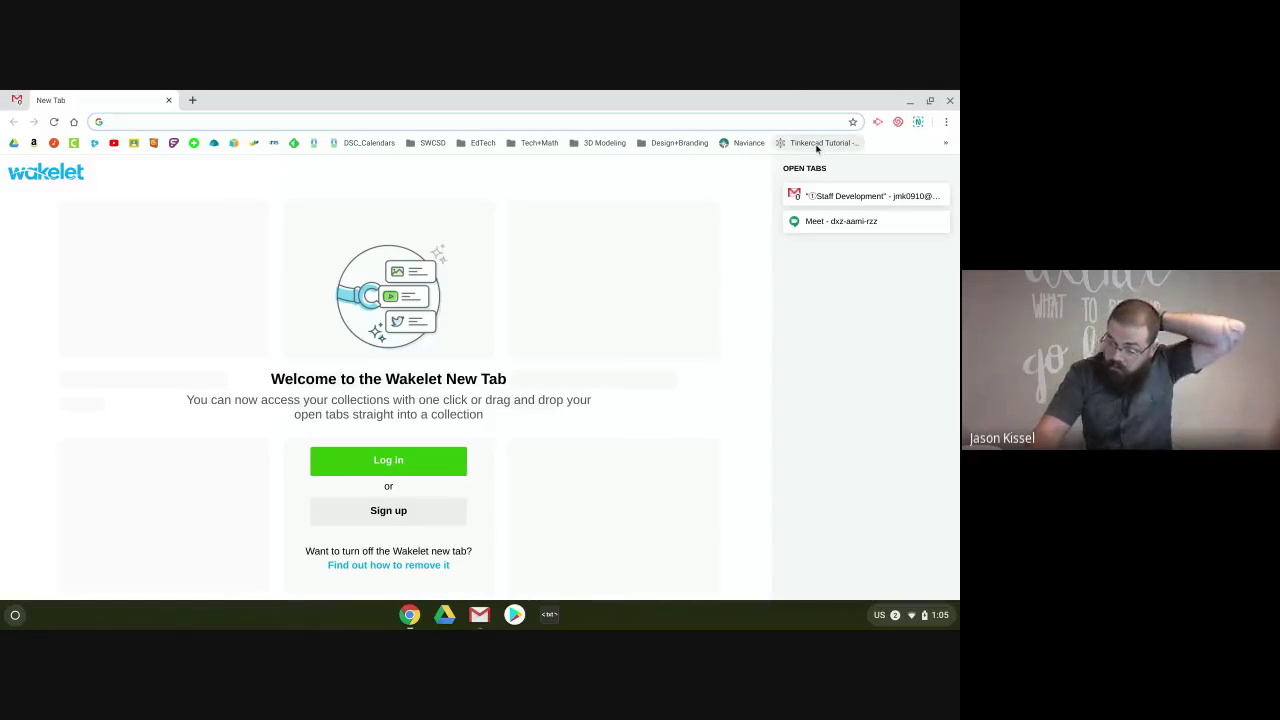
# - View the hidden extensions in the browser's main options and return to the page
pyautogui.click(946, 124)
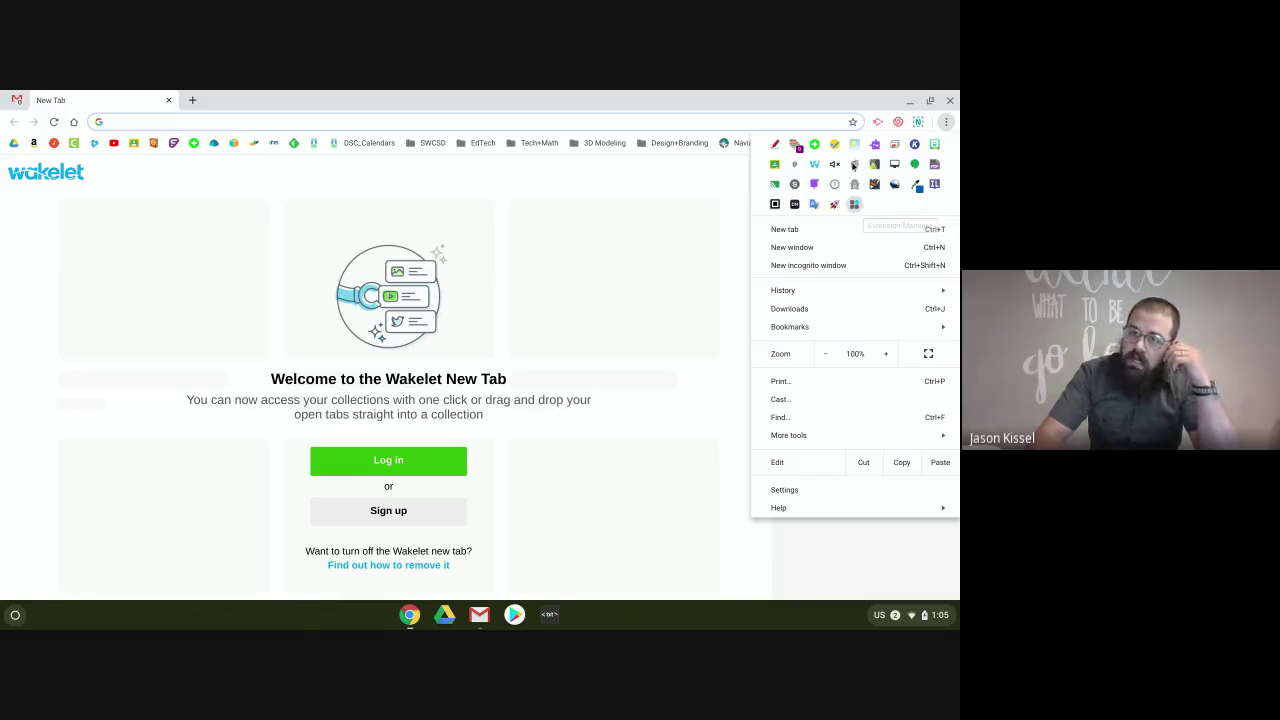
pyautogui.click(746, 97)
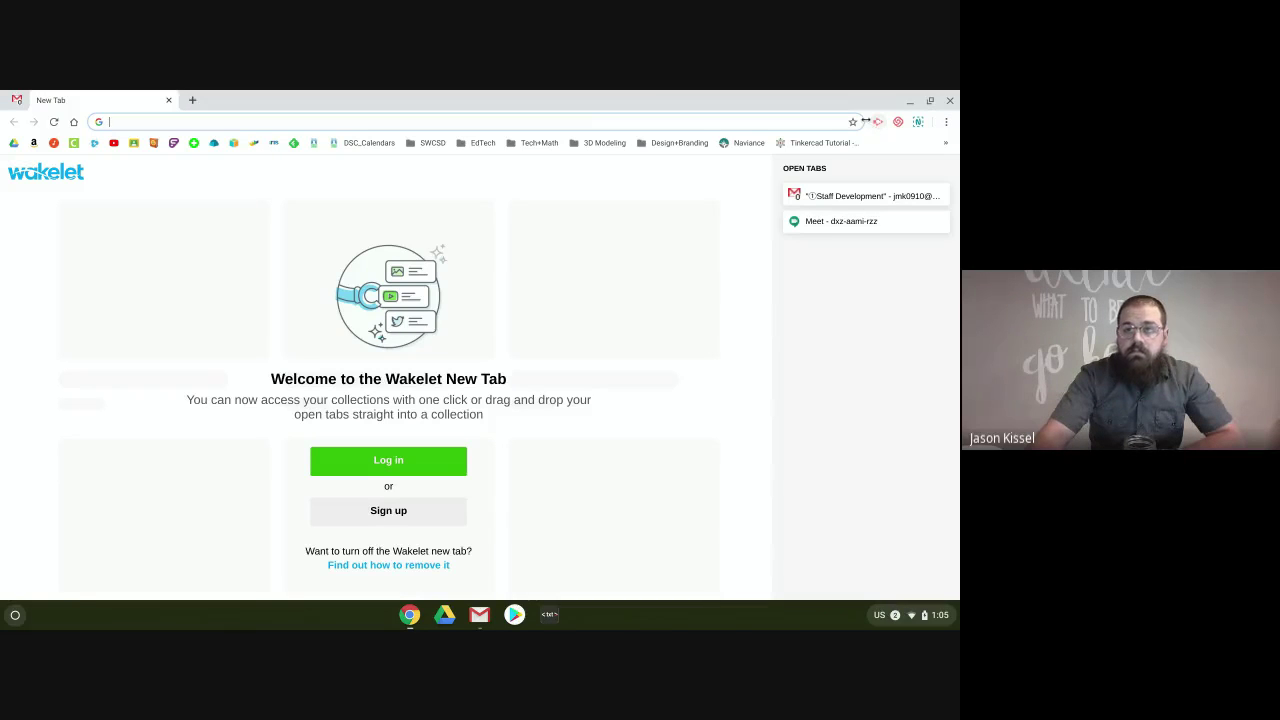
pyautogui.moveTo(866, 120)
pyautogui.mouseDown()
pyautogui.moveTo(845, 119)
pyautogui.moveTo(866, 120)
pyautogui.mouseUp()
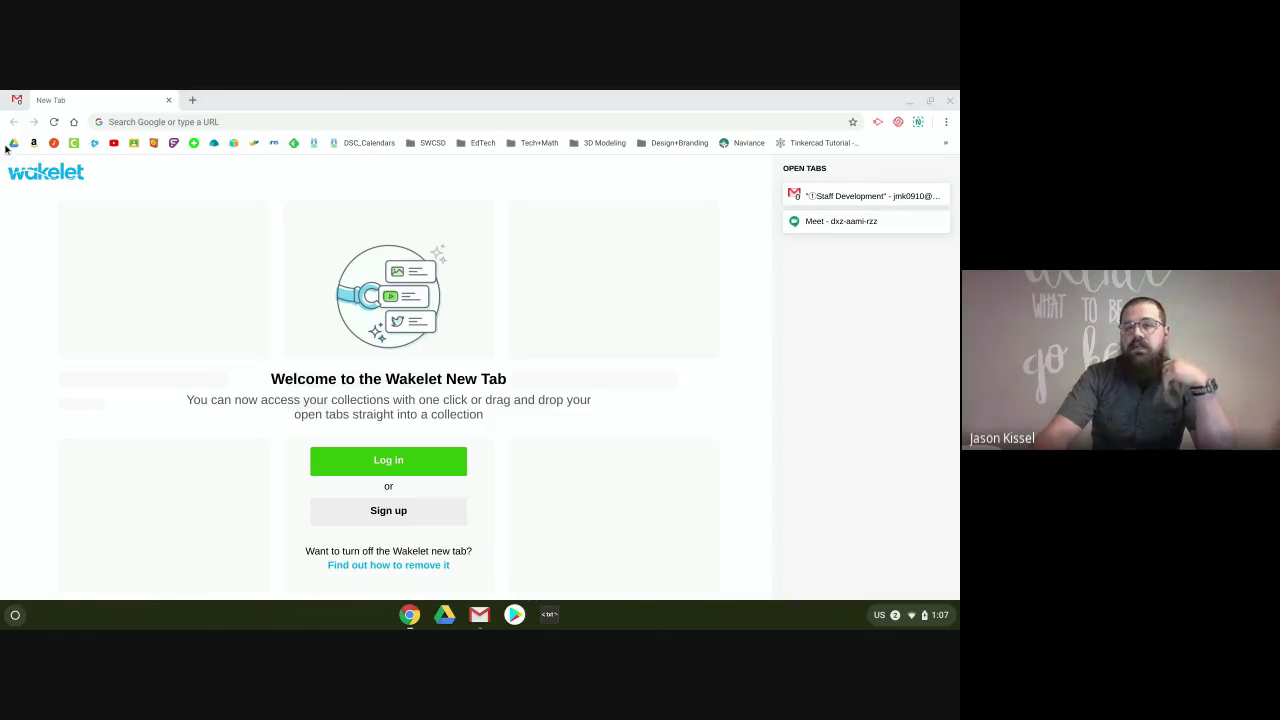
# - Load the espn.com website in the current tab
pyautogui.click(145, 121)
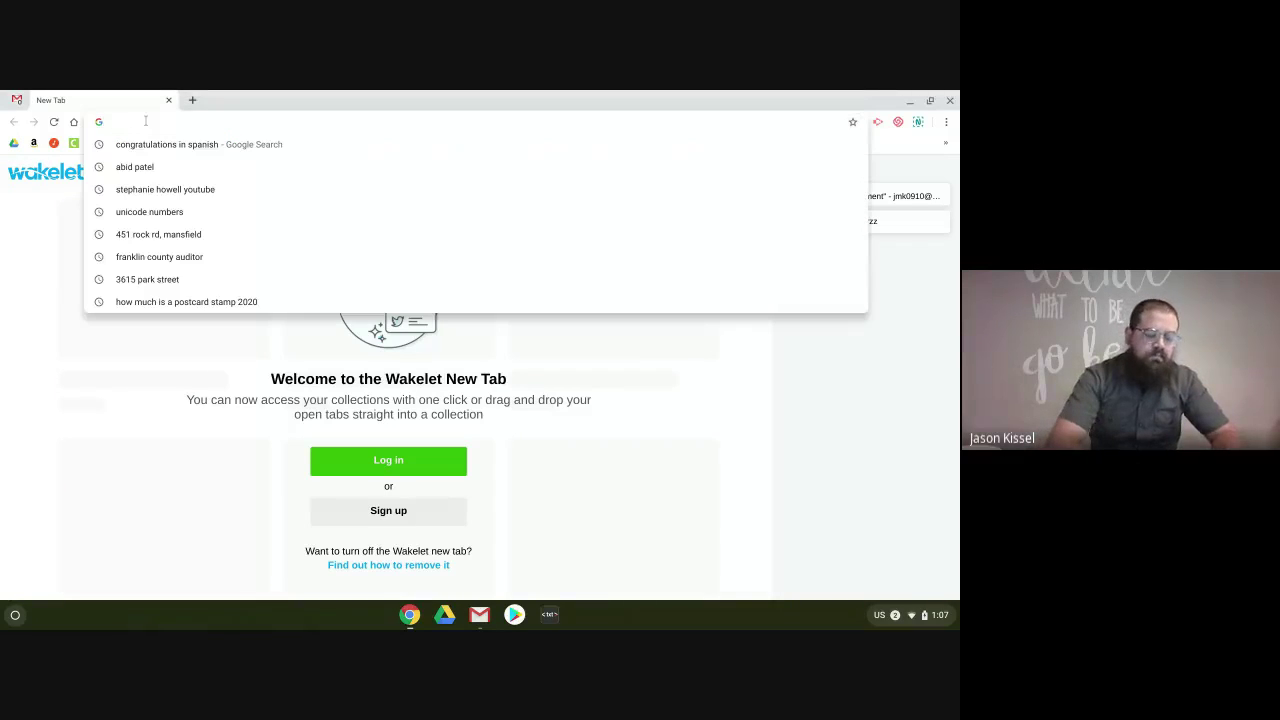
pyautogui.write('espnc')
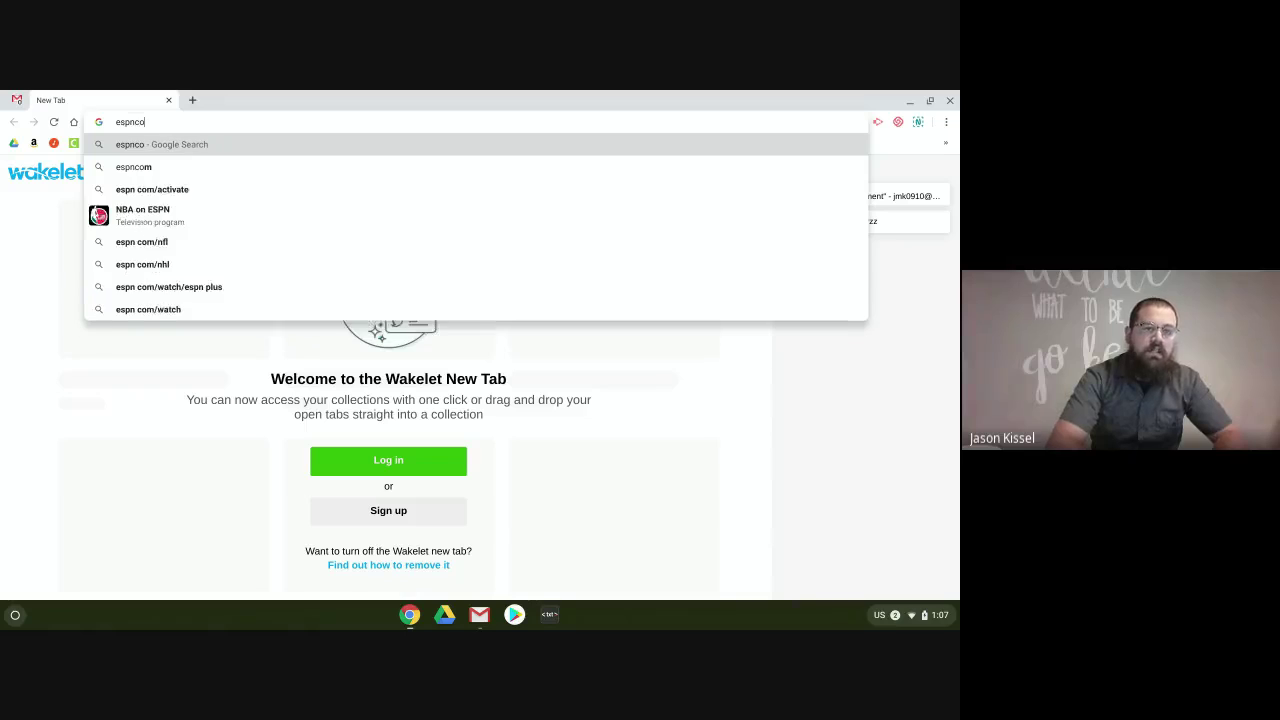
pyautogui.press('BackSpace')
pyautogui.write('.com')
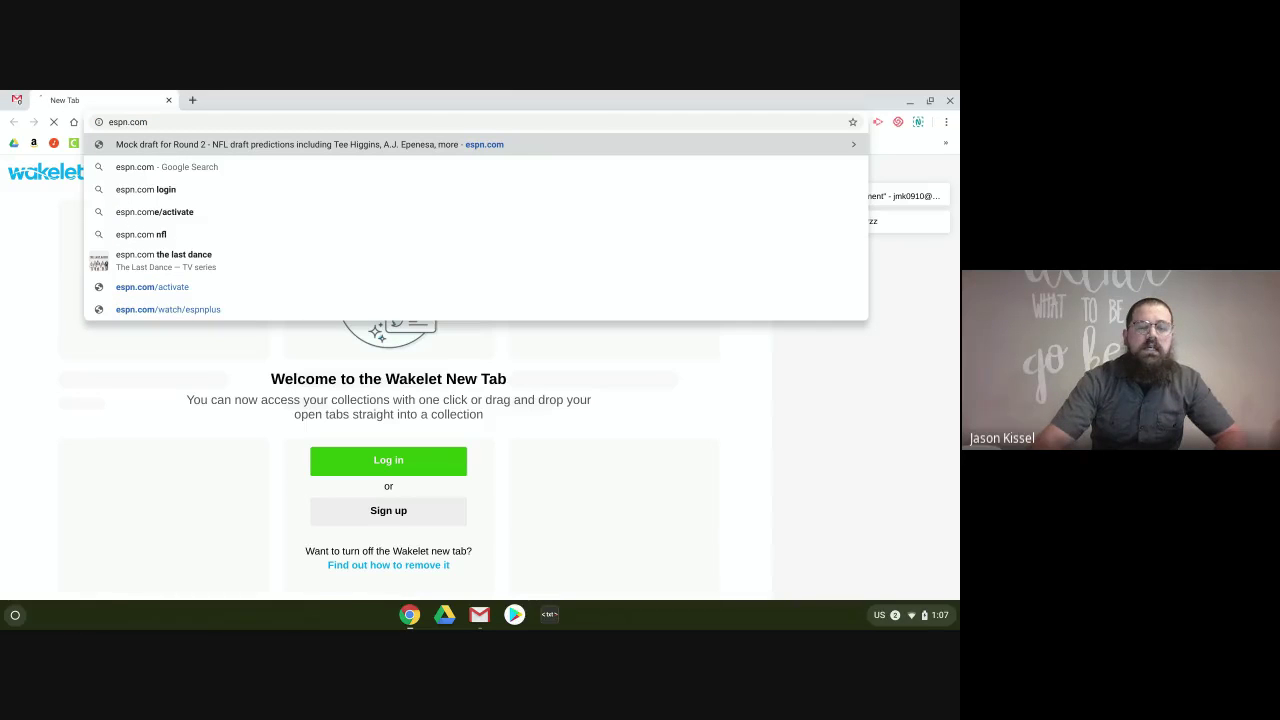
pyautogui.press('Return')
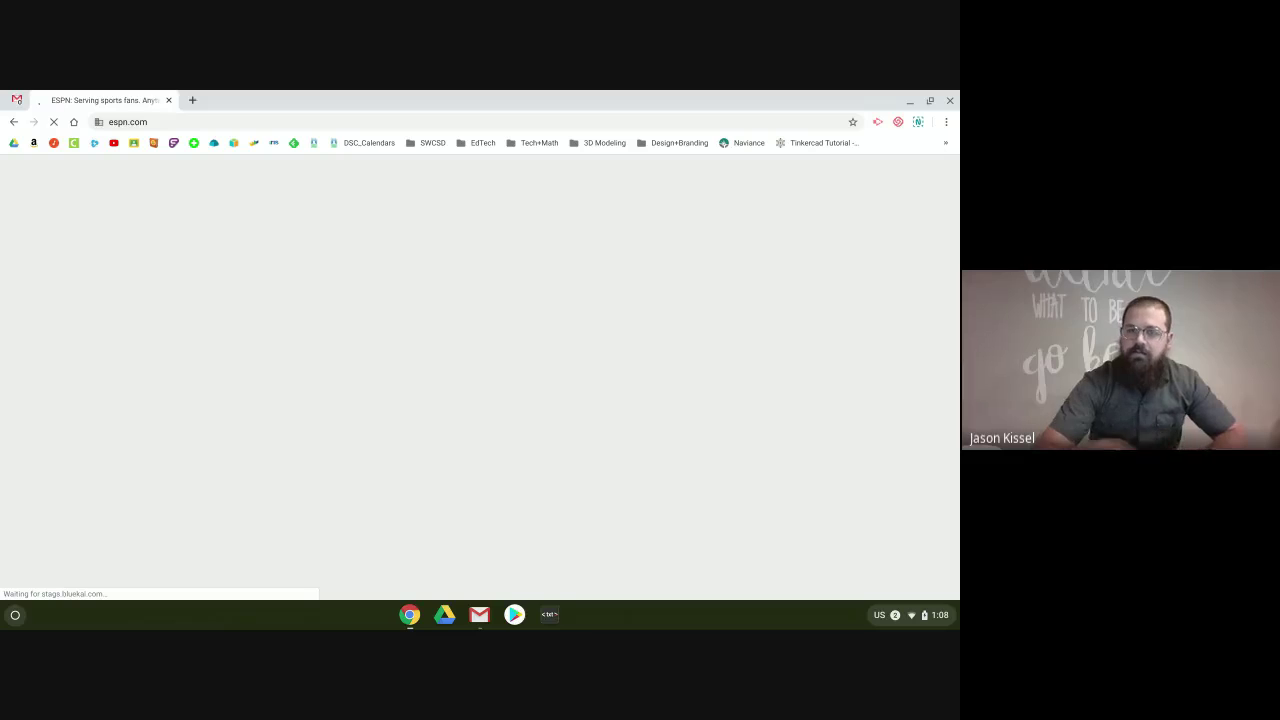
# - Bookmark the ESPN page in the Bookmarks bar folder with an empty name
pyautogui.click(852, 121)
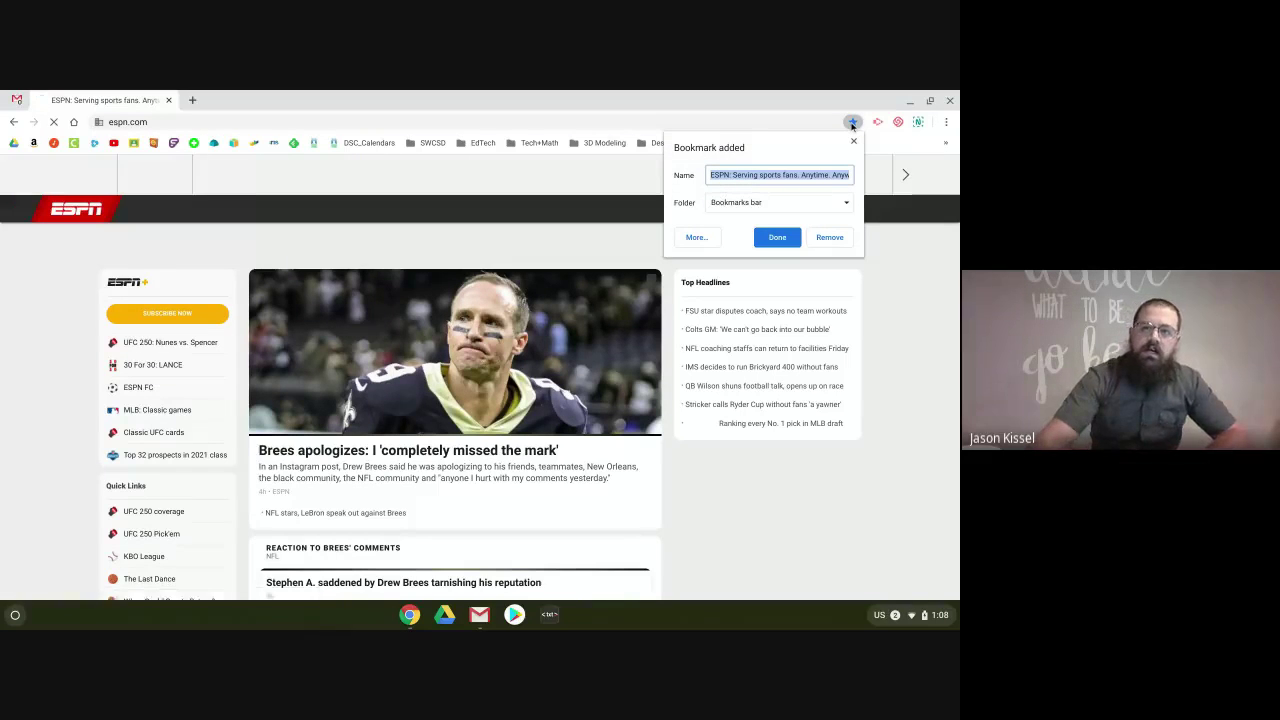
pyautogui.press('BackSpace')
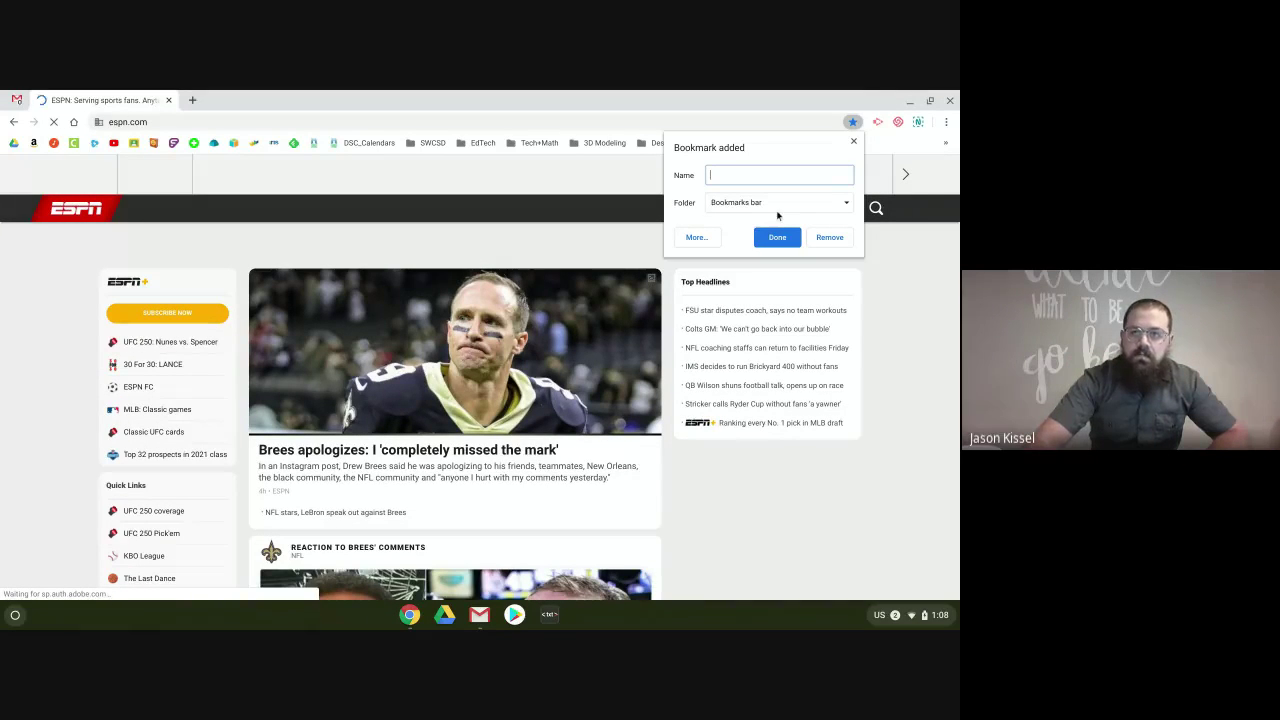
pyautogui.click(788, 241)
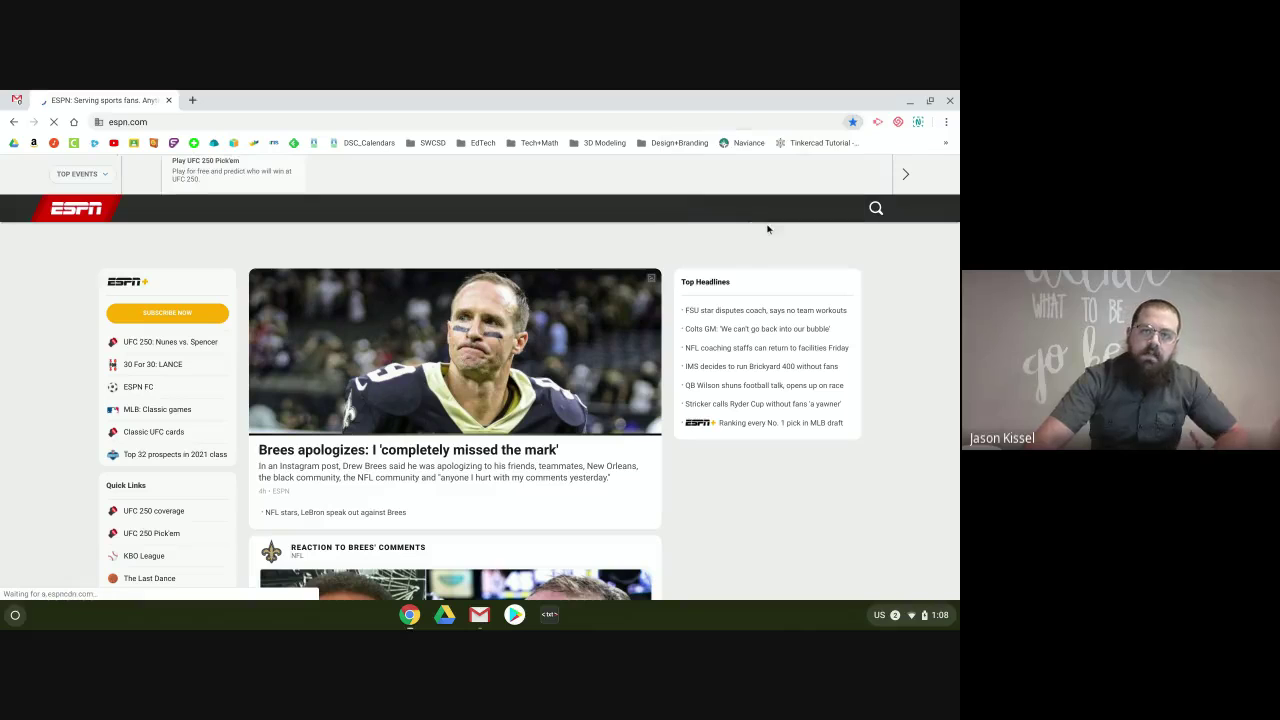
# - Move the unnamed ESPN bookmark from the end of the overflow bookmarks to just after the green icon on the bookmarks bar and open it
pyautogui.click(947, 144)
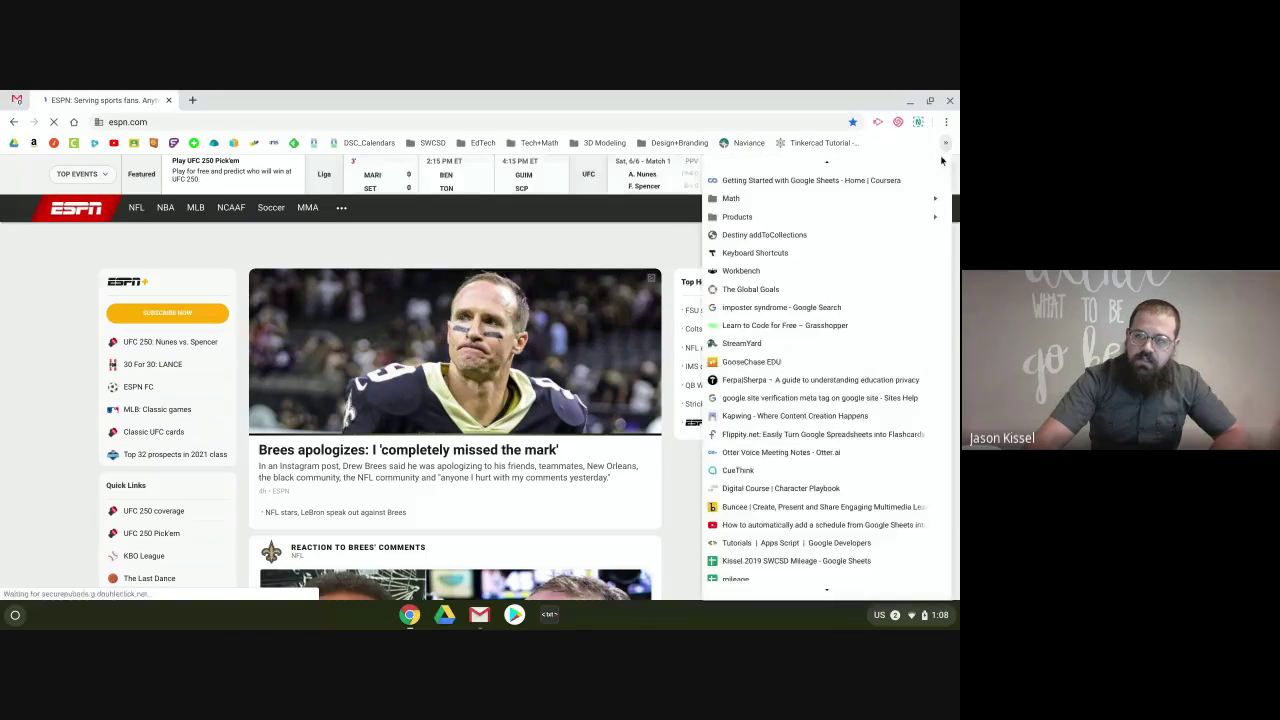
pyautogui.scroll(-15, 820, 354)
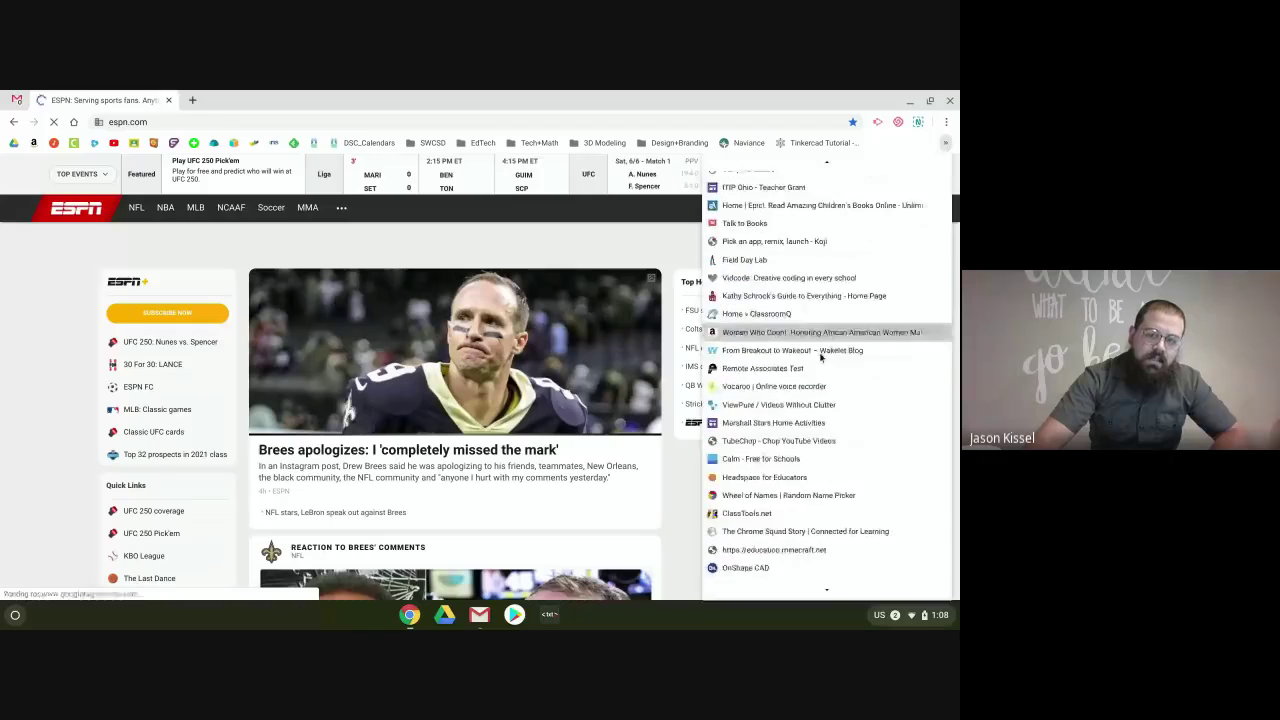
pyautogui.scroll(-15, 815, 360)
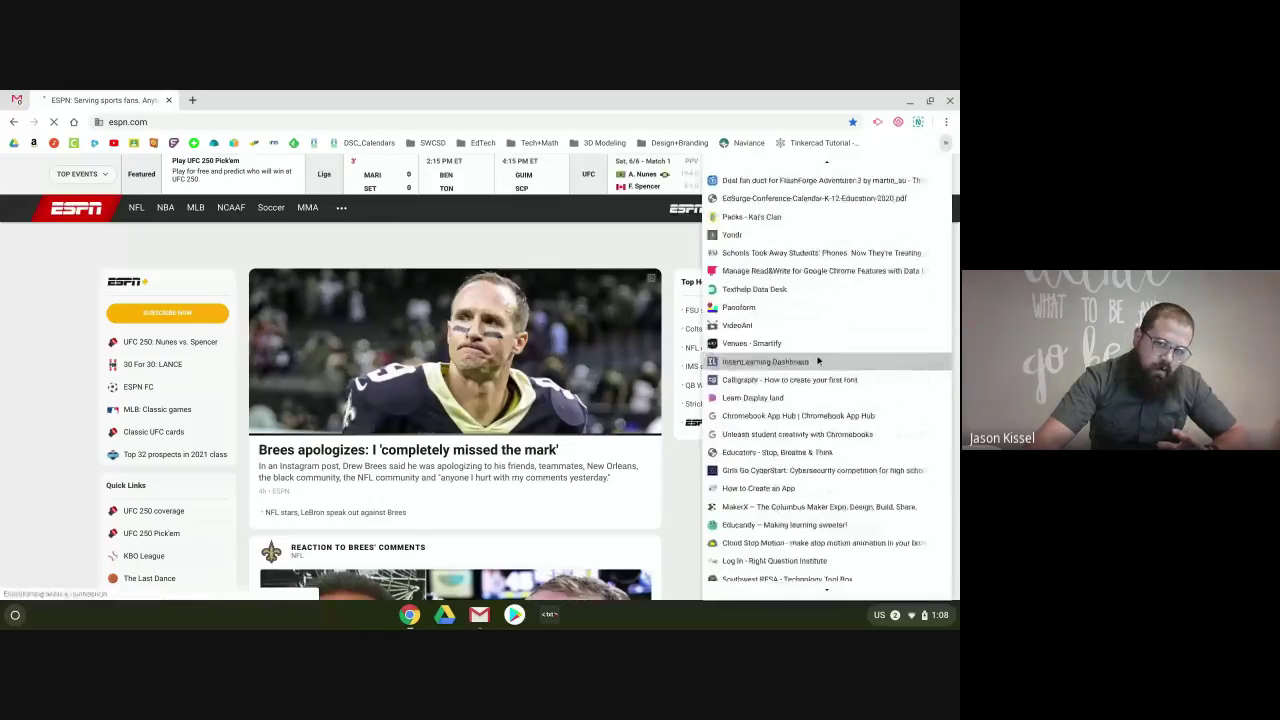
pyautogui.scroll(-5, 826, 379)
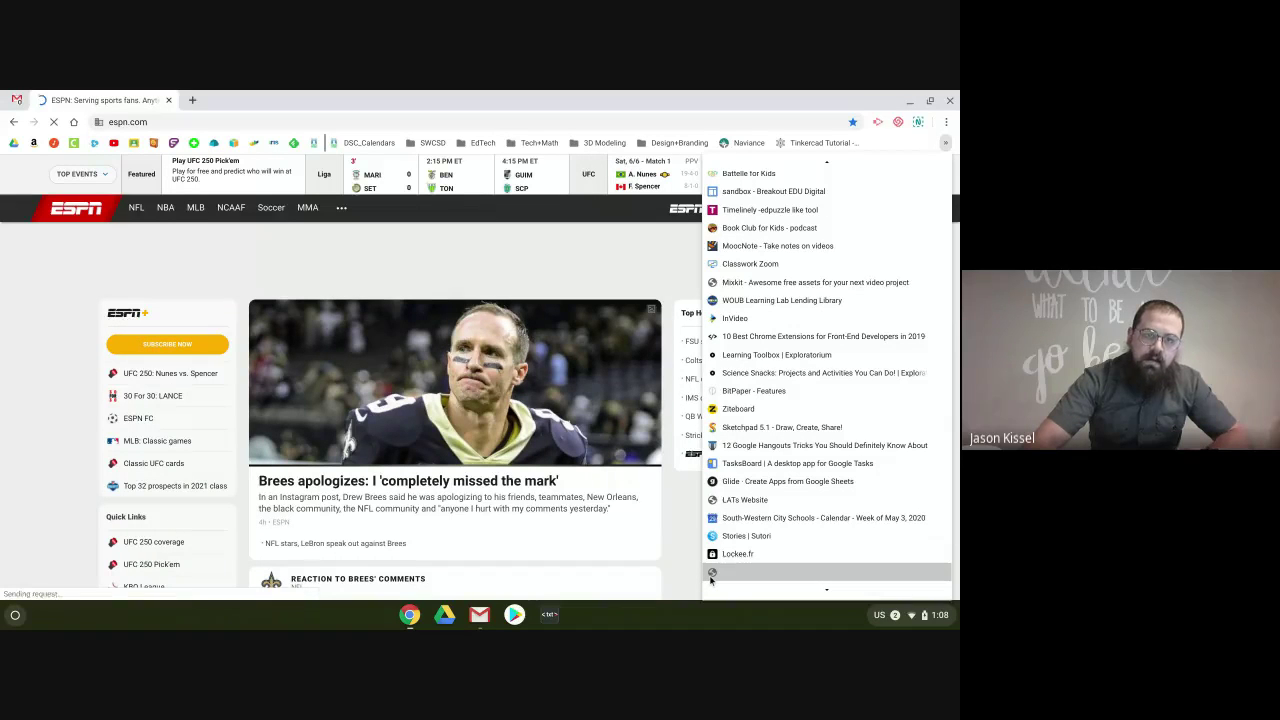
pyautogui.click(711, 574)
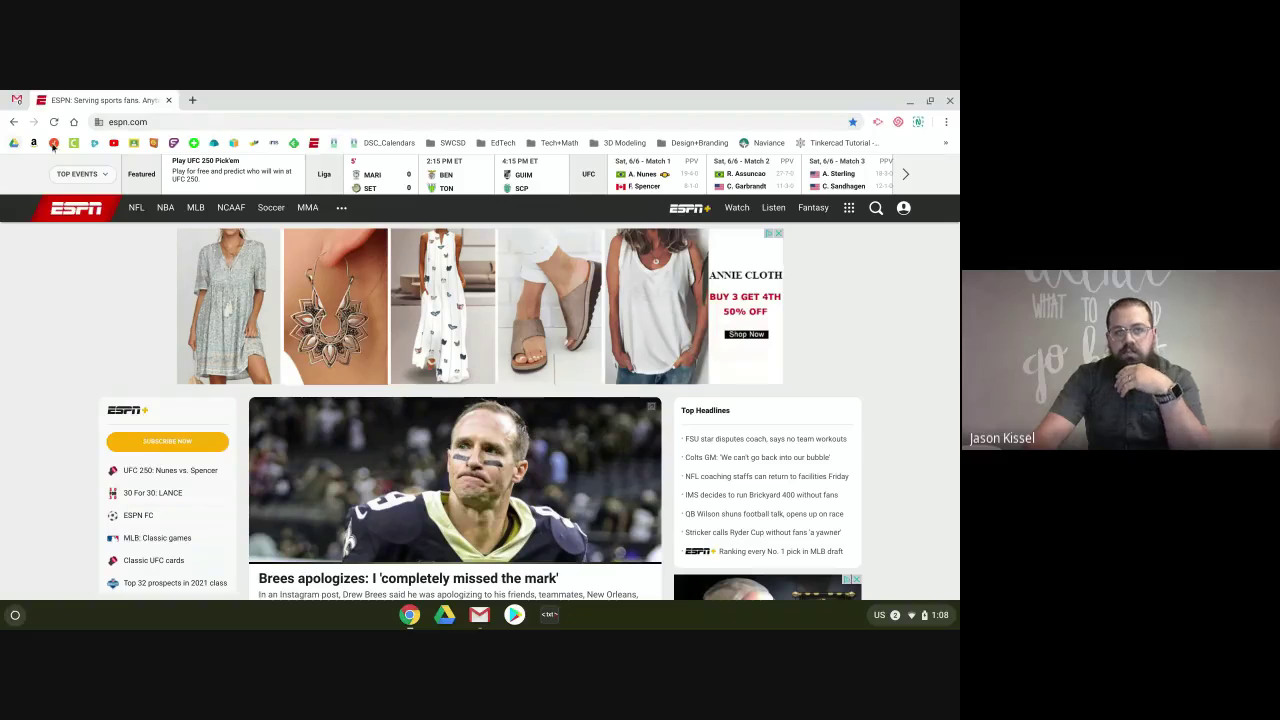
pyautogui.click(314, 143)
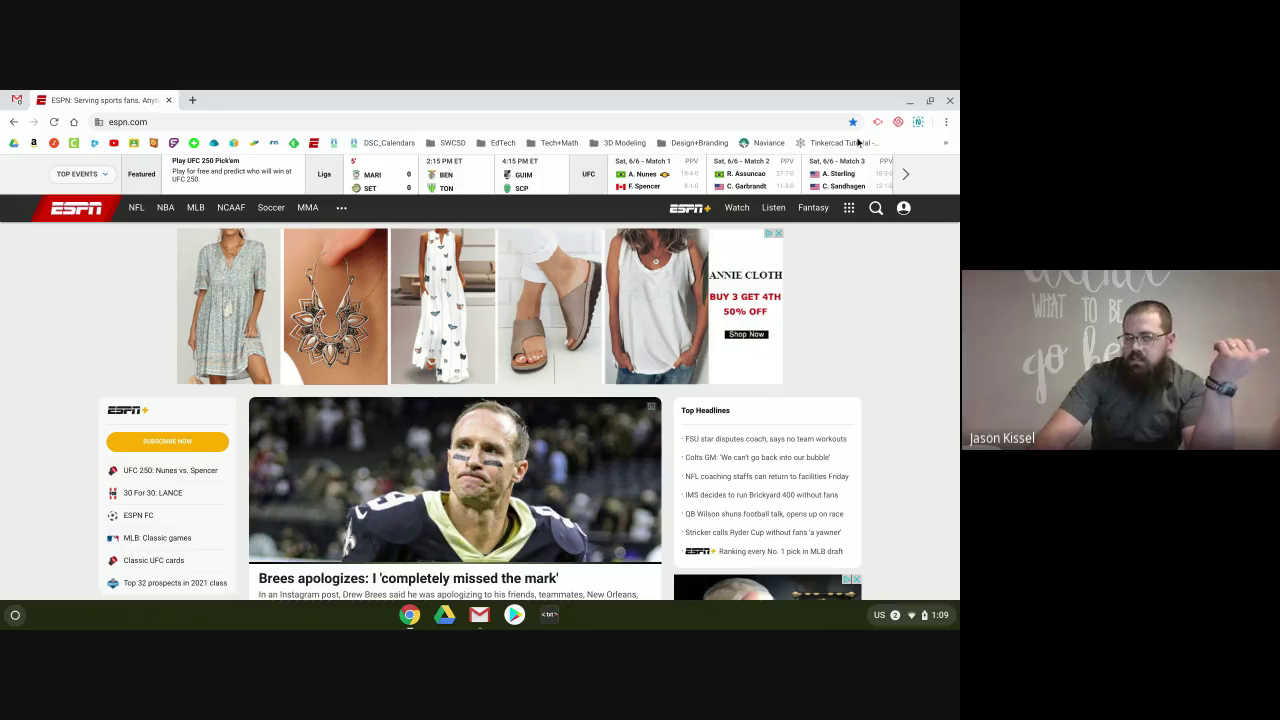
# - Look through the overflow bookmarks and the contents of the 3D Modeling bookmark folder
pyautogui.moveTo(830, 167)
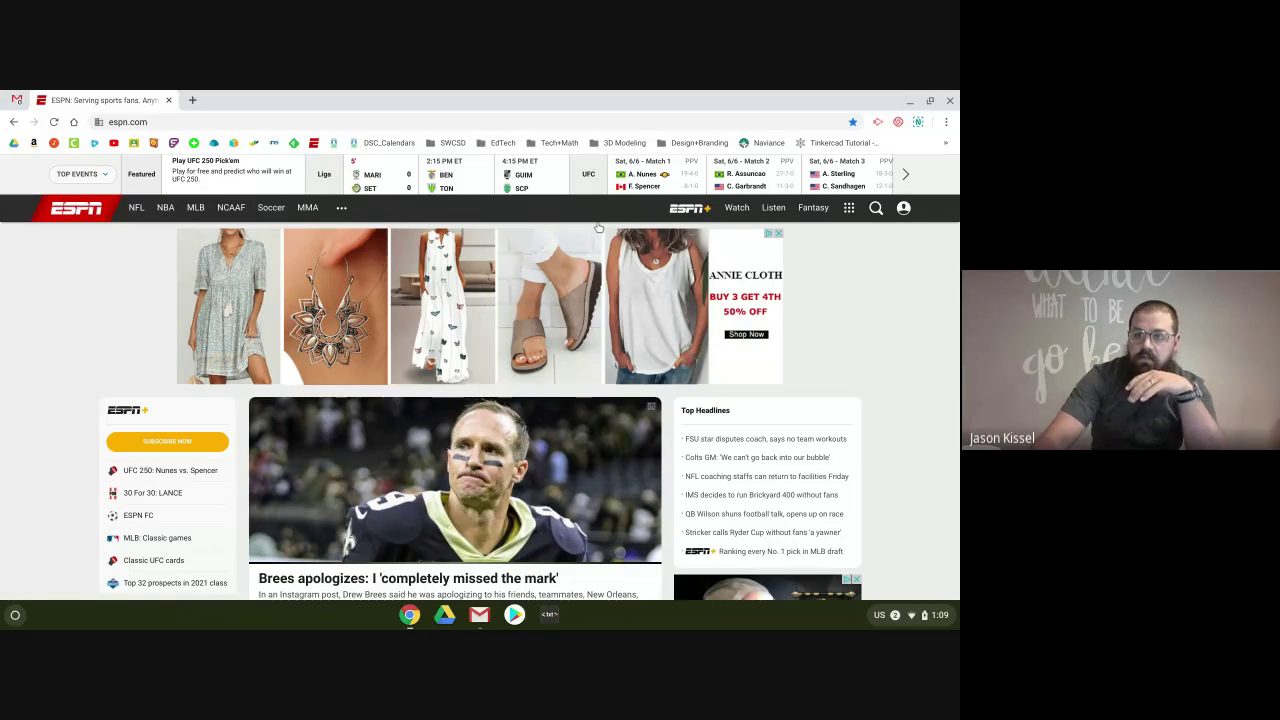
pyautogui.click(946, 143)
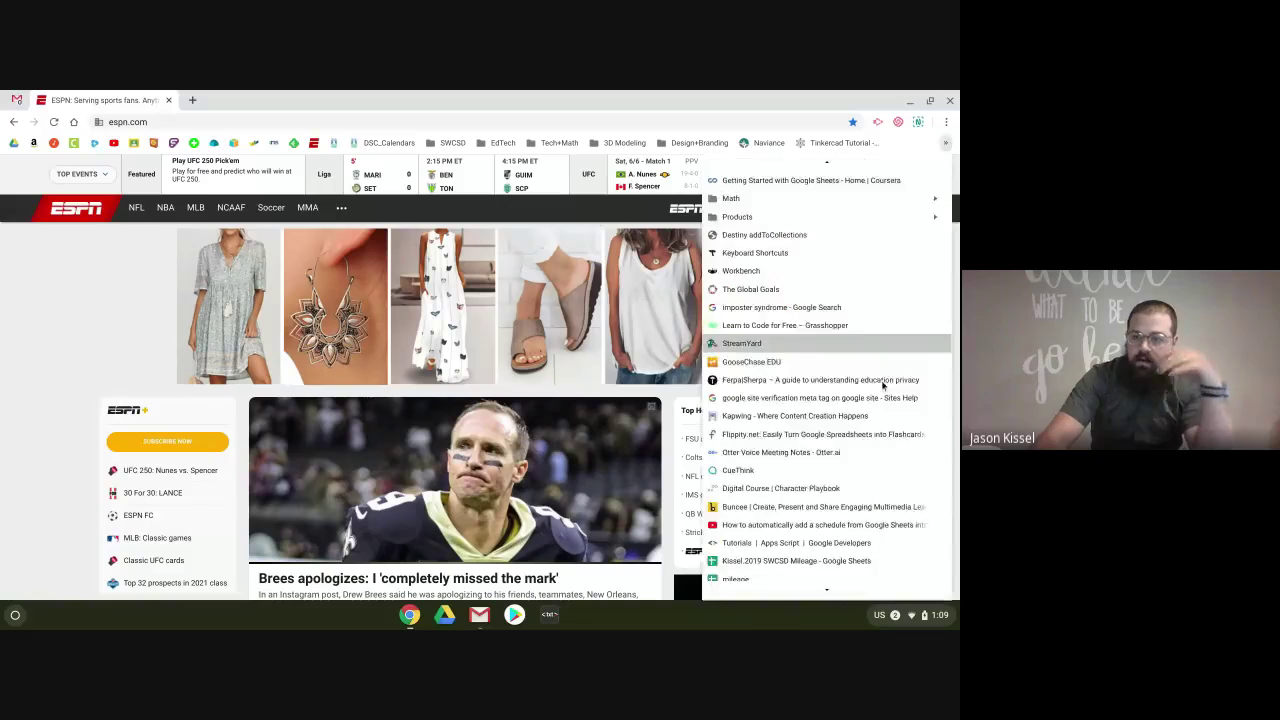
pyautogui.scroll(-5, 880, 385)
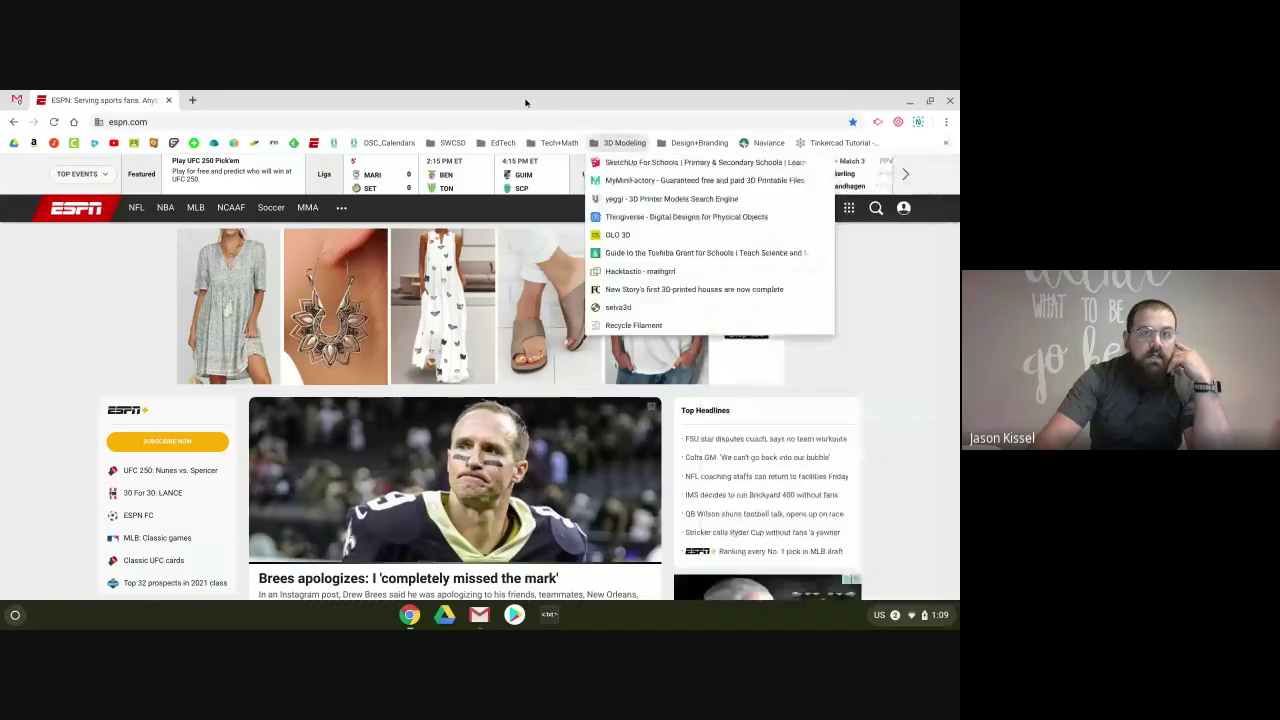
pyautogui.click(586, 114)
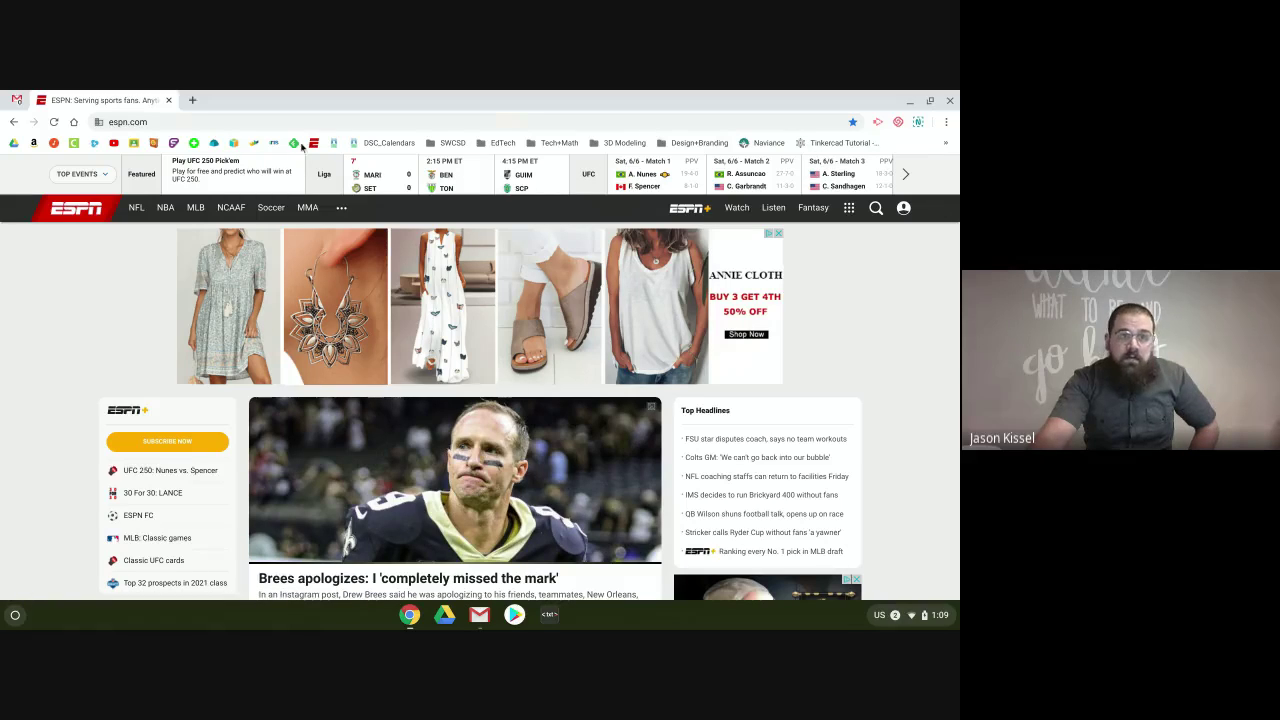
# - Remove the bookmark for the ESPN page
pyautogui.click(853, 124)
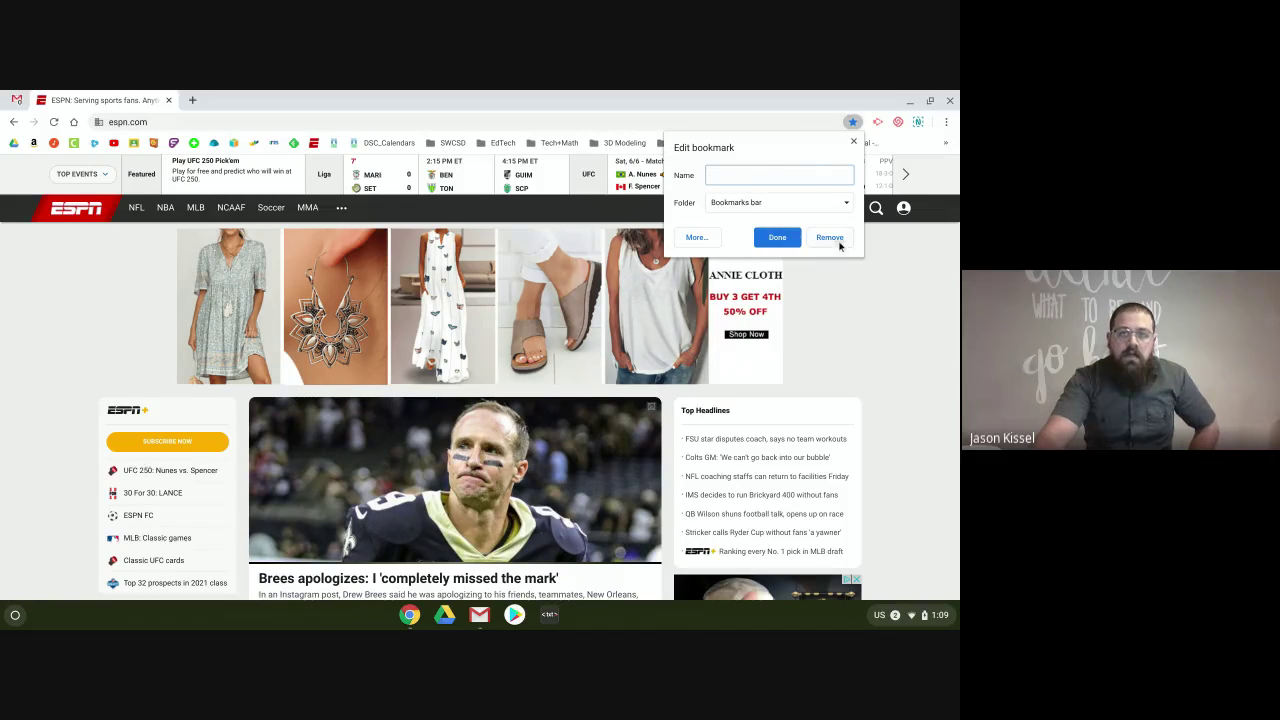
pyautogui.click(836, 243)
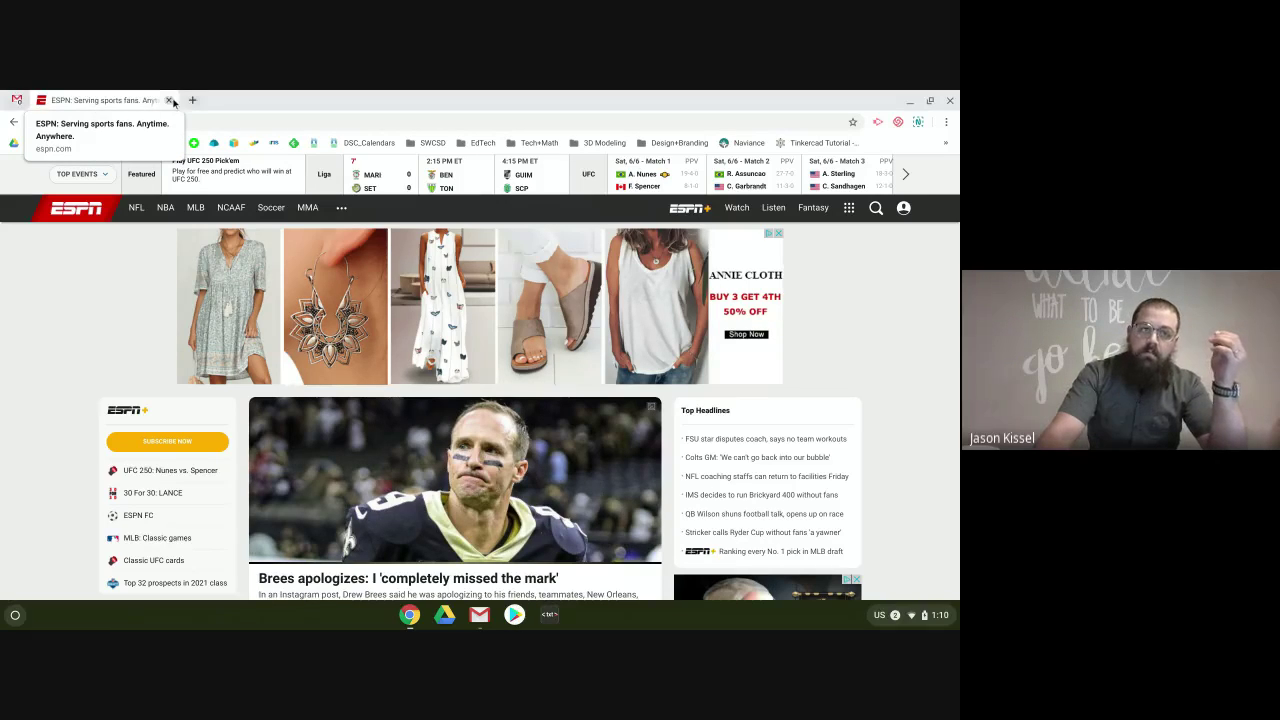
# - Close the ESPN tab, open the Gmail inbox and look over its messages
pyautogui.click(169, 101)
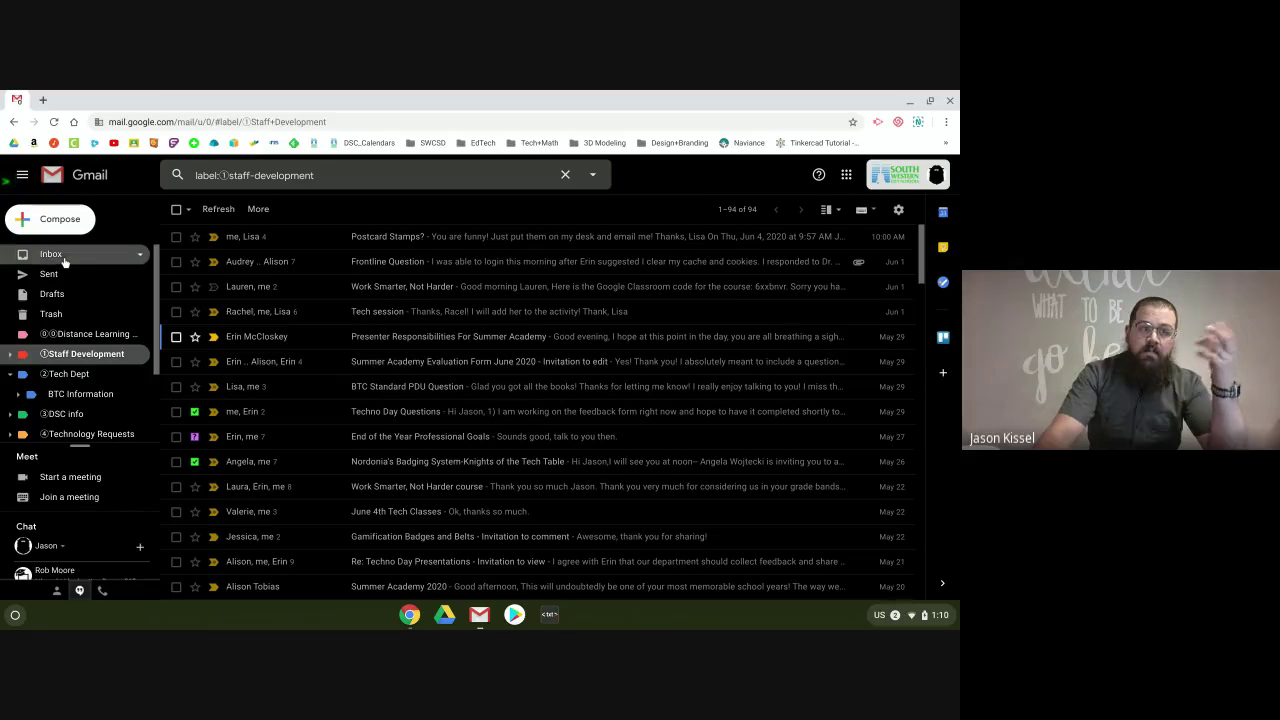
pyautogui.click(65, 260)
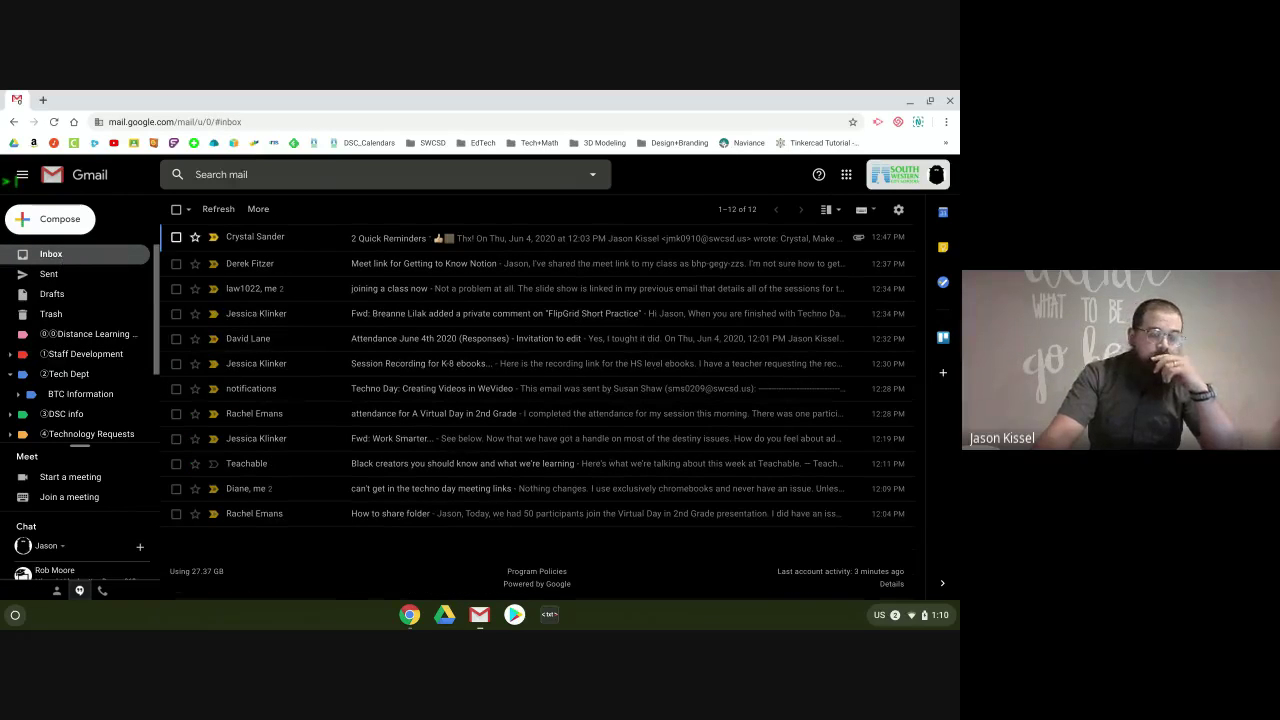
pyautogui.click(60, 256)
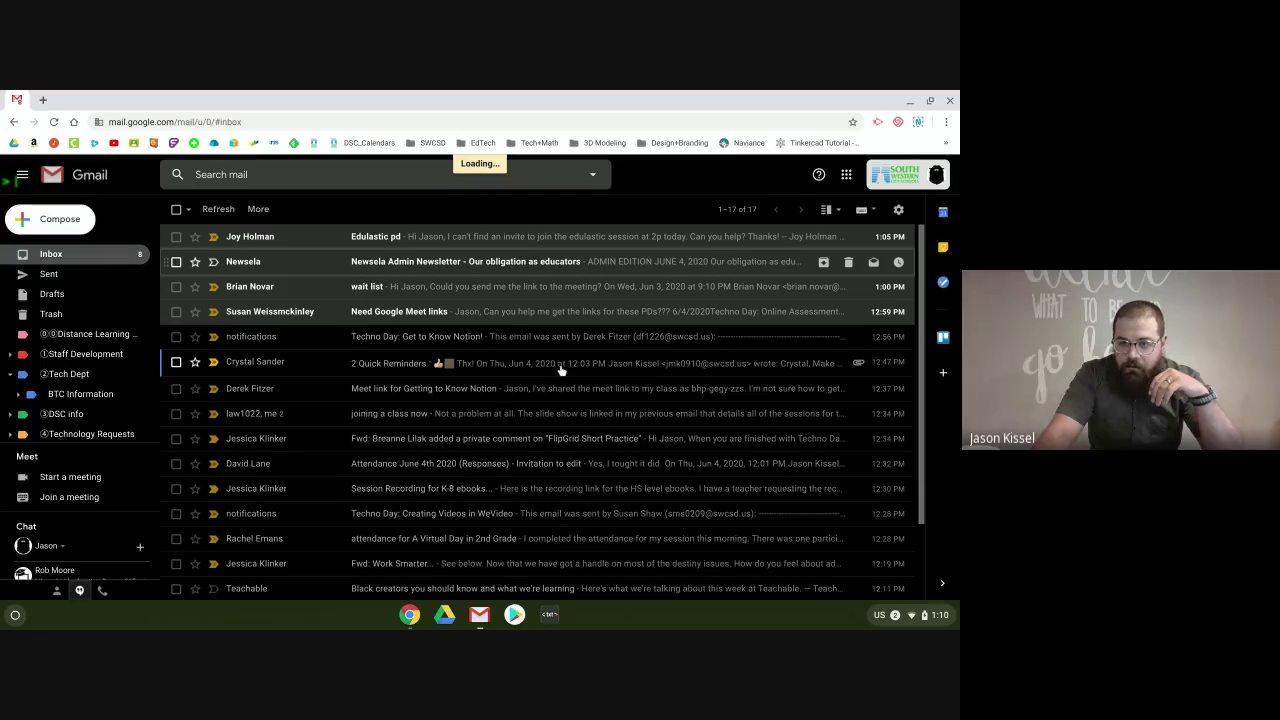
pyautogui.scroll(-2, 725, 470)
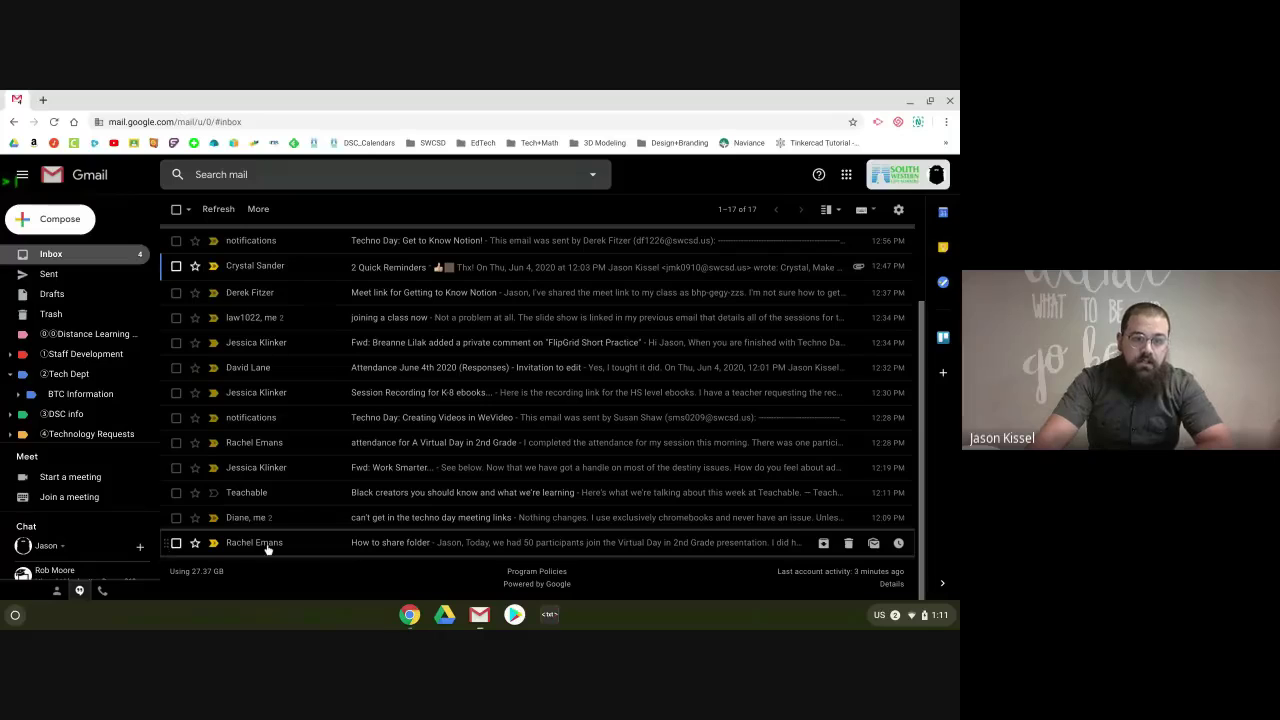
pyautogui.moveTo(267, 549); pyautogui.dragTo(335, 544)
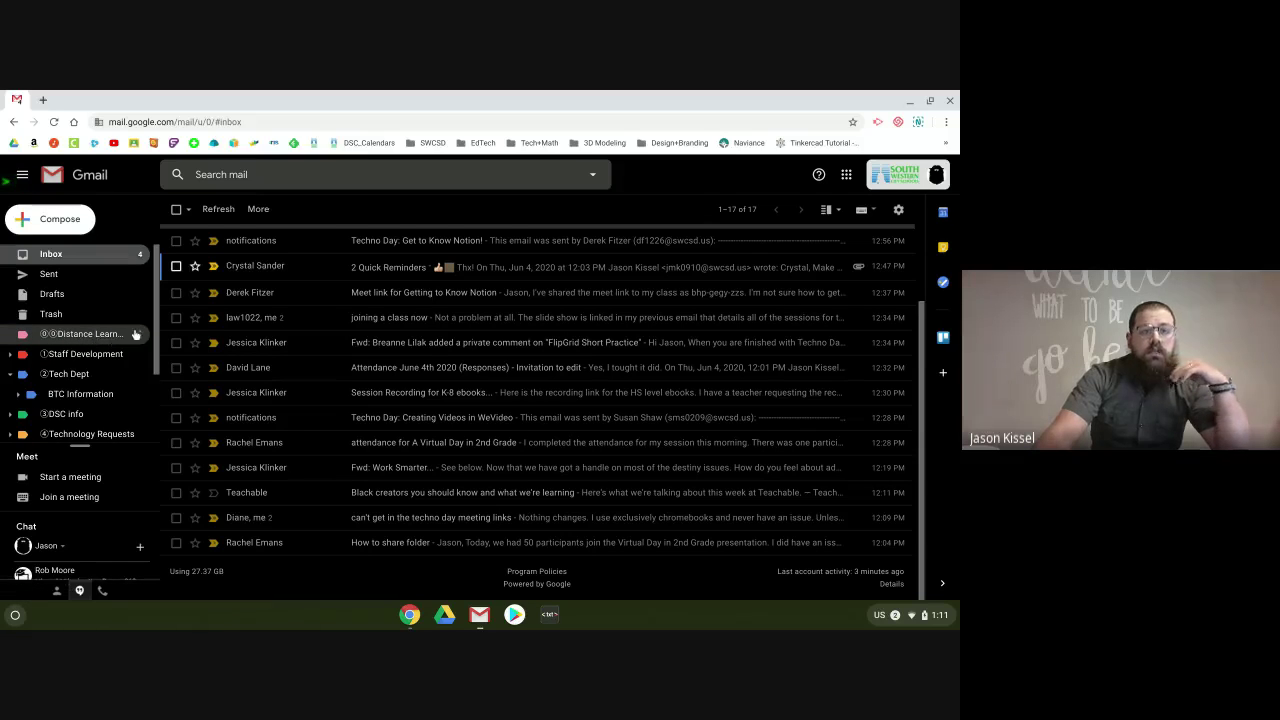
# - Look through the numbered Gmail labels, expanding and collapsing the sublabels of ⑨Westland 2013-2019
pyautogui.scroll(-3, 88, 395)
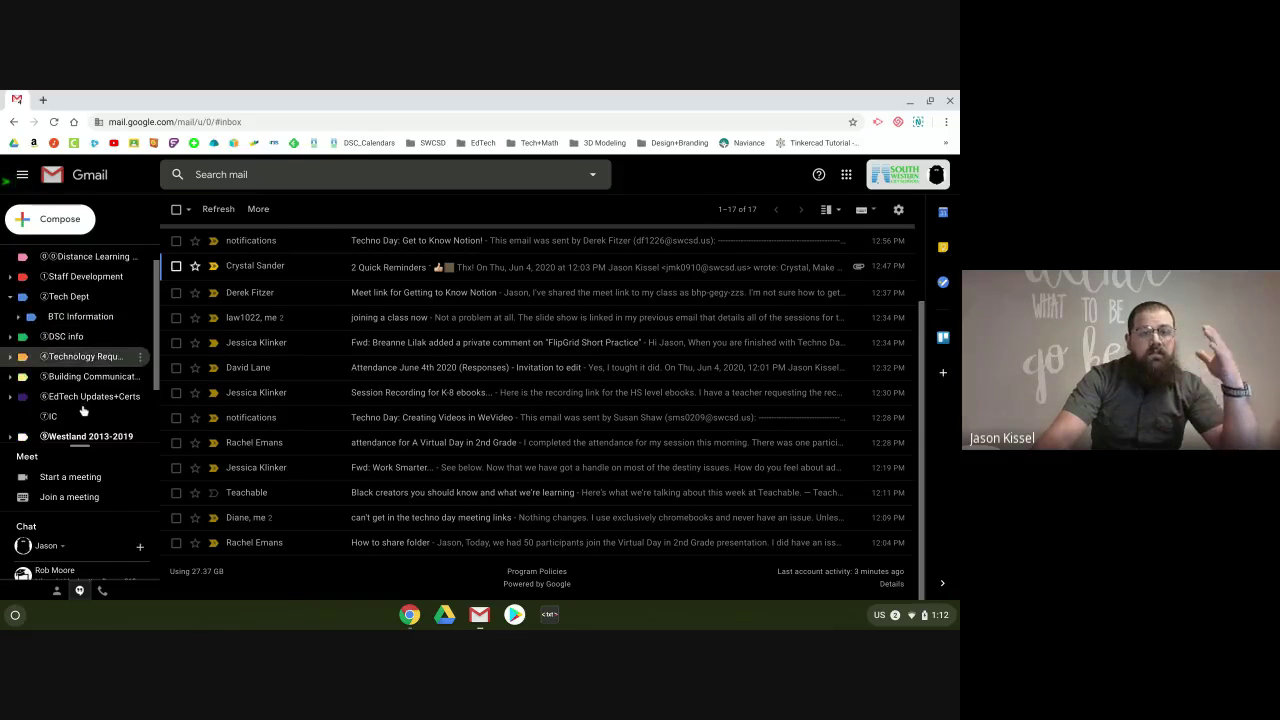
pyautogui.scroll(3, 88, 405)
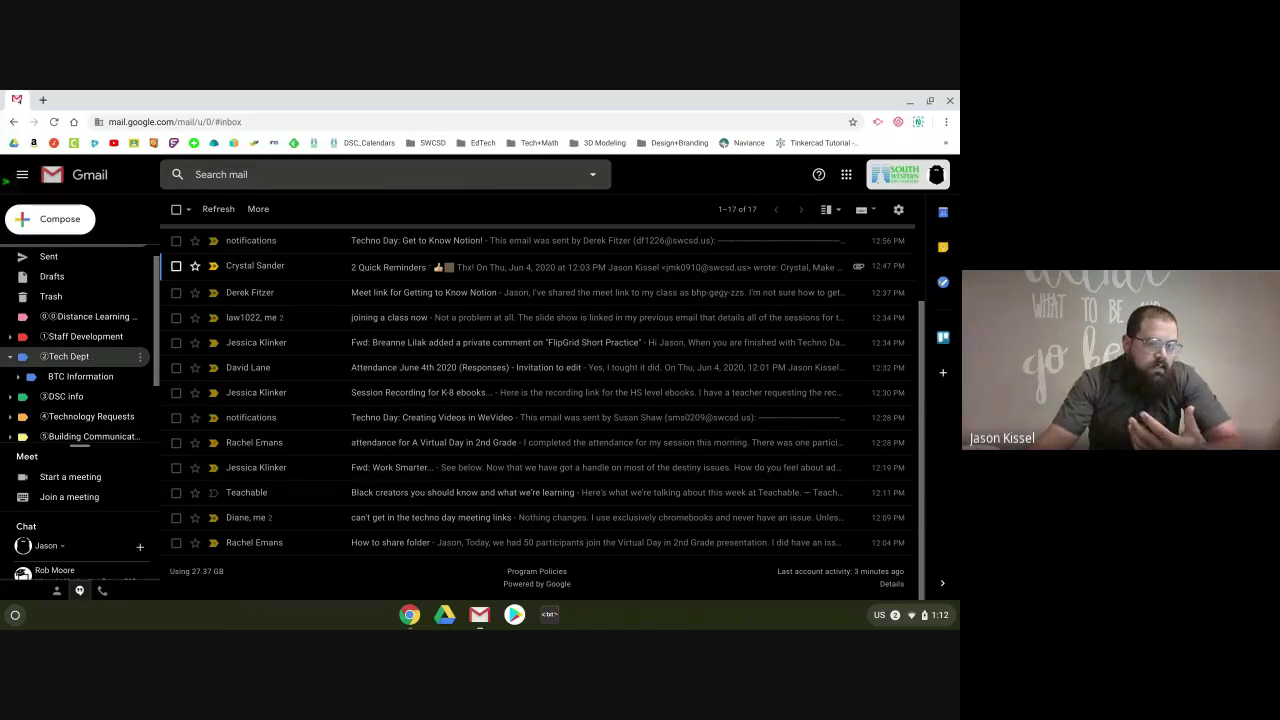
pyautogui.scroll(-2, 30, 425)
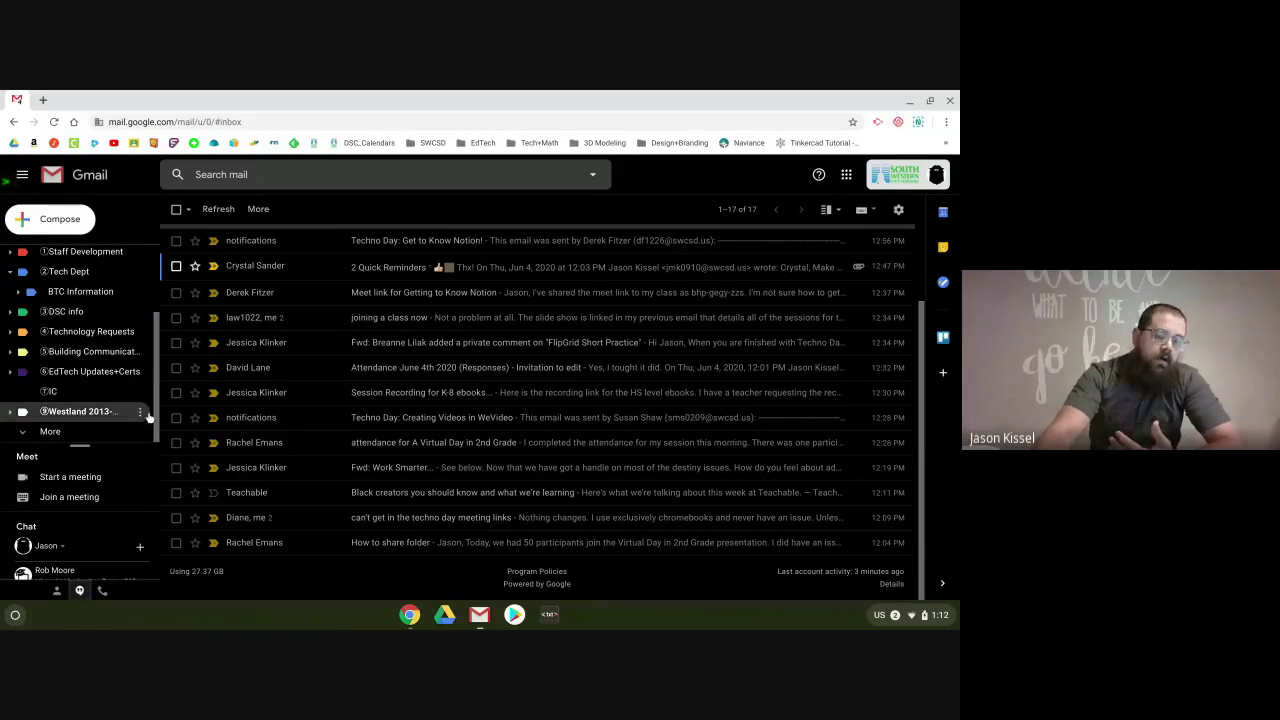
pyautogui.click(105, 409)
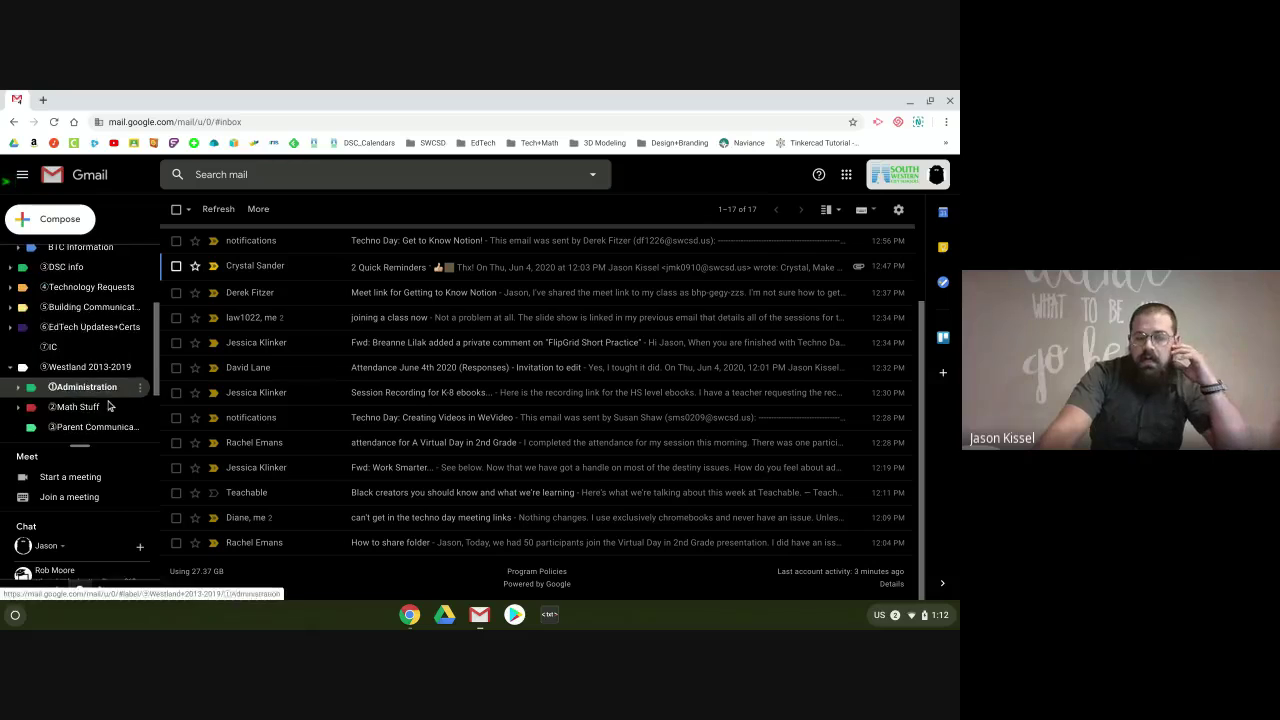
pyautogui.scroll(-2, 110, 390)
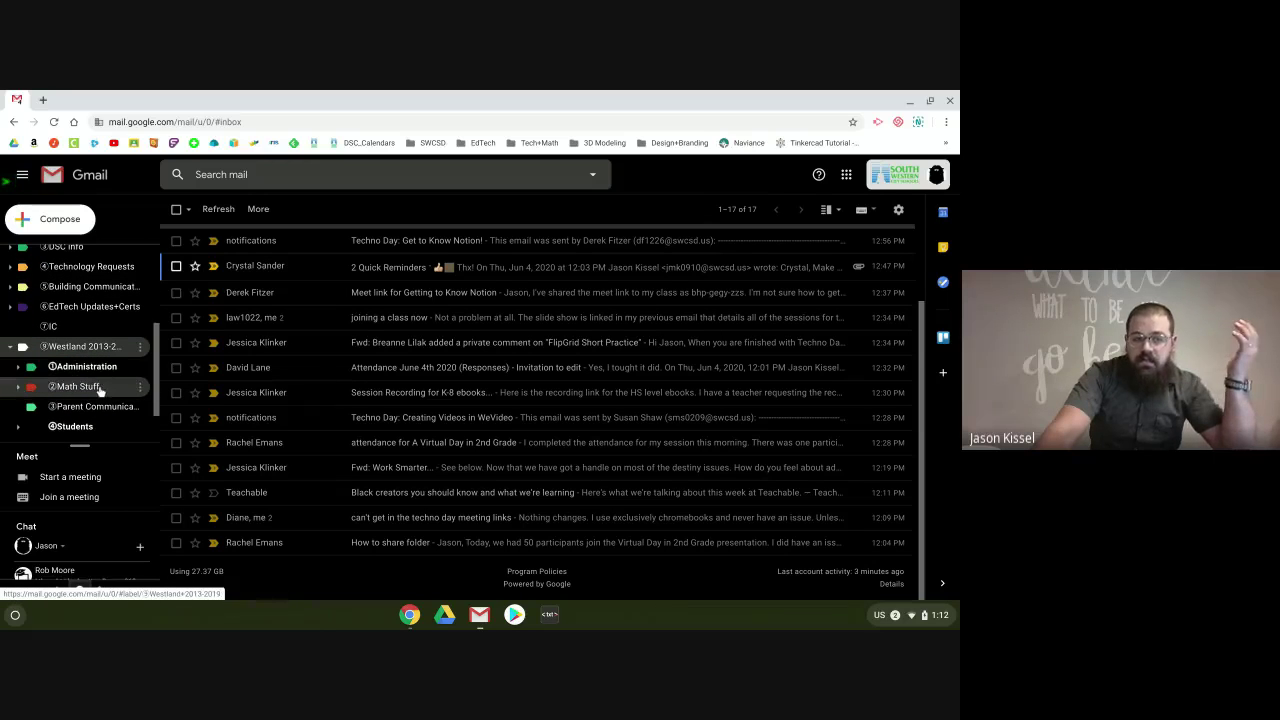
pyautogui.scroll(-1, 105, 390)
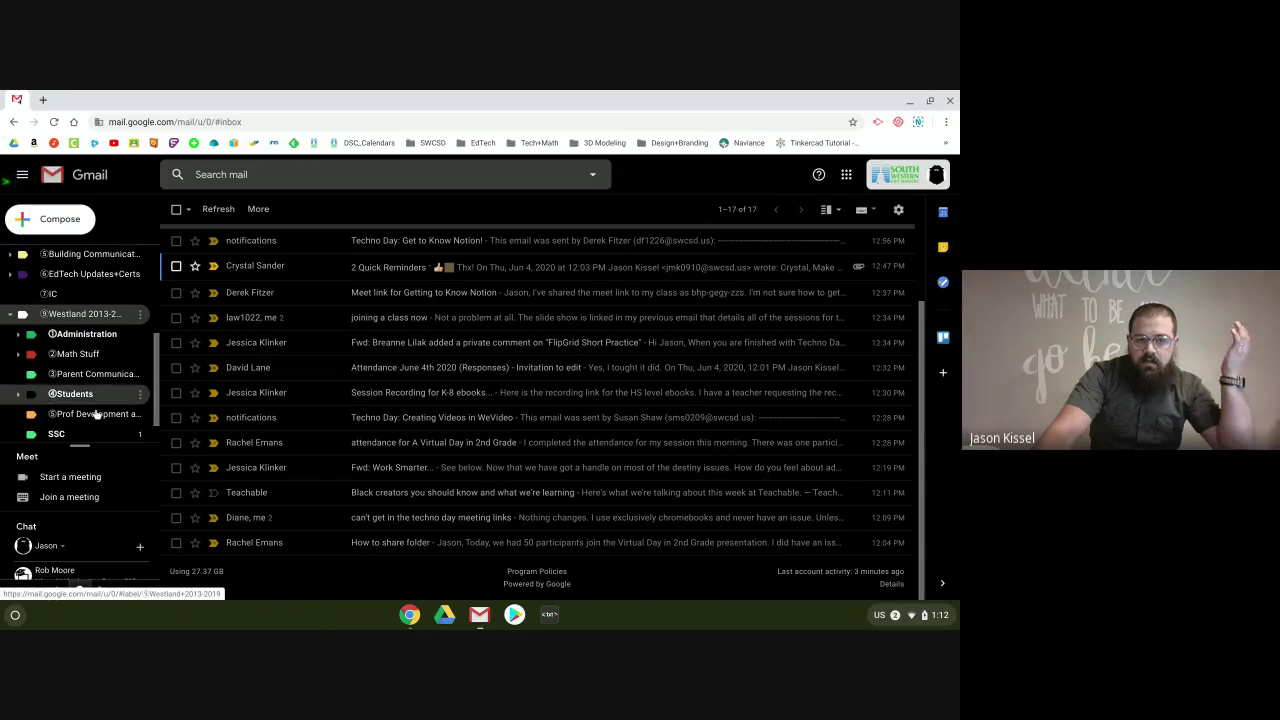
pyautogui.scroll(-1, 100, 410)
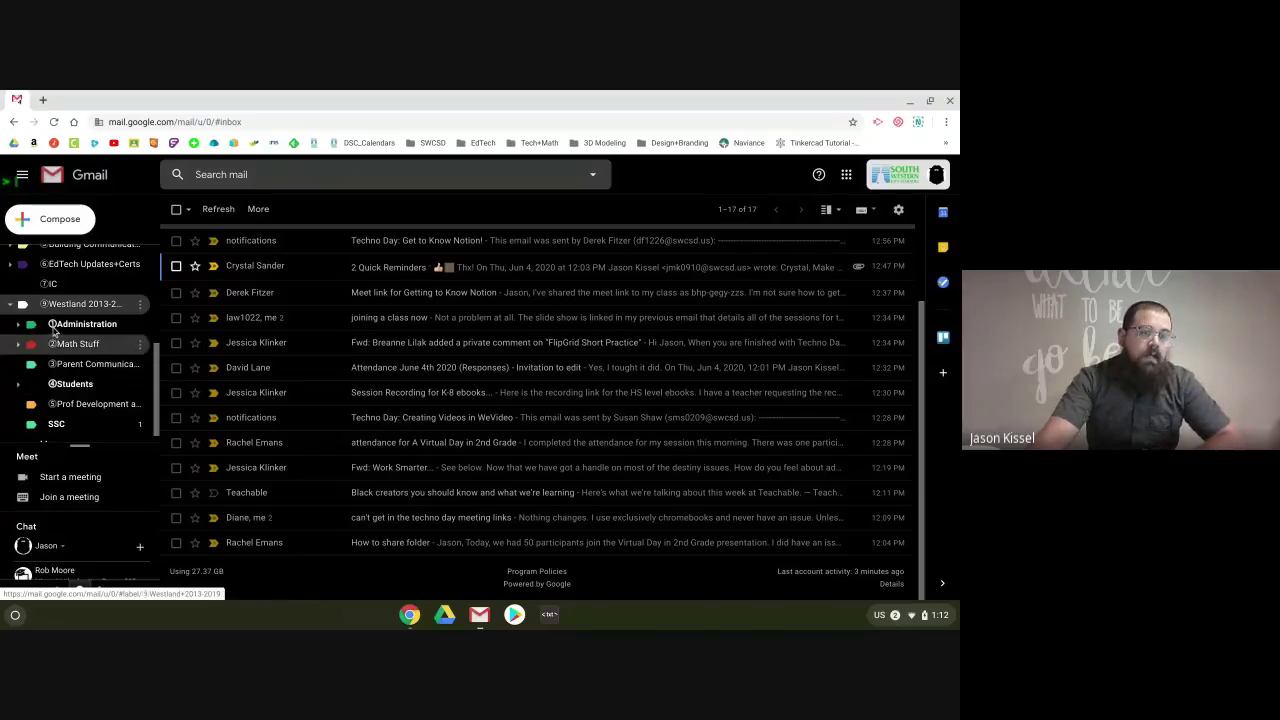
pyautogui.click(9, 304)
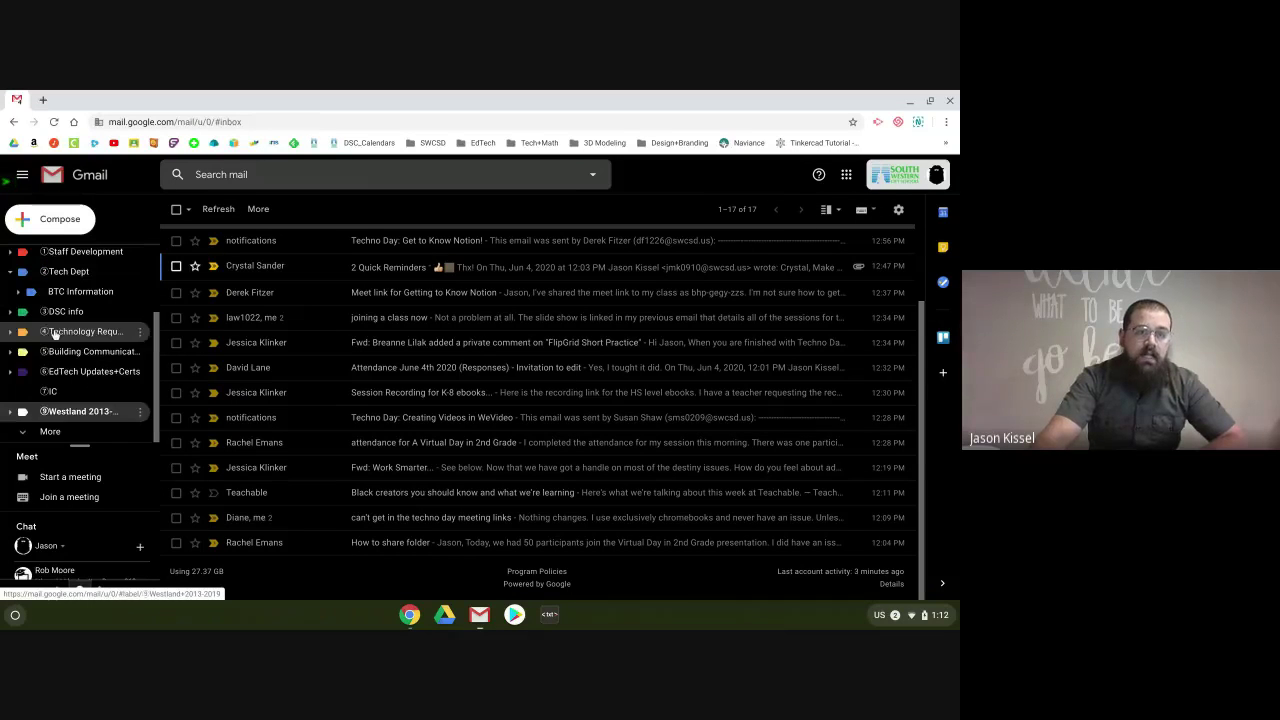
pyautogui.scroll(3, 80, 365)
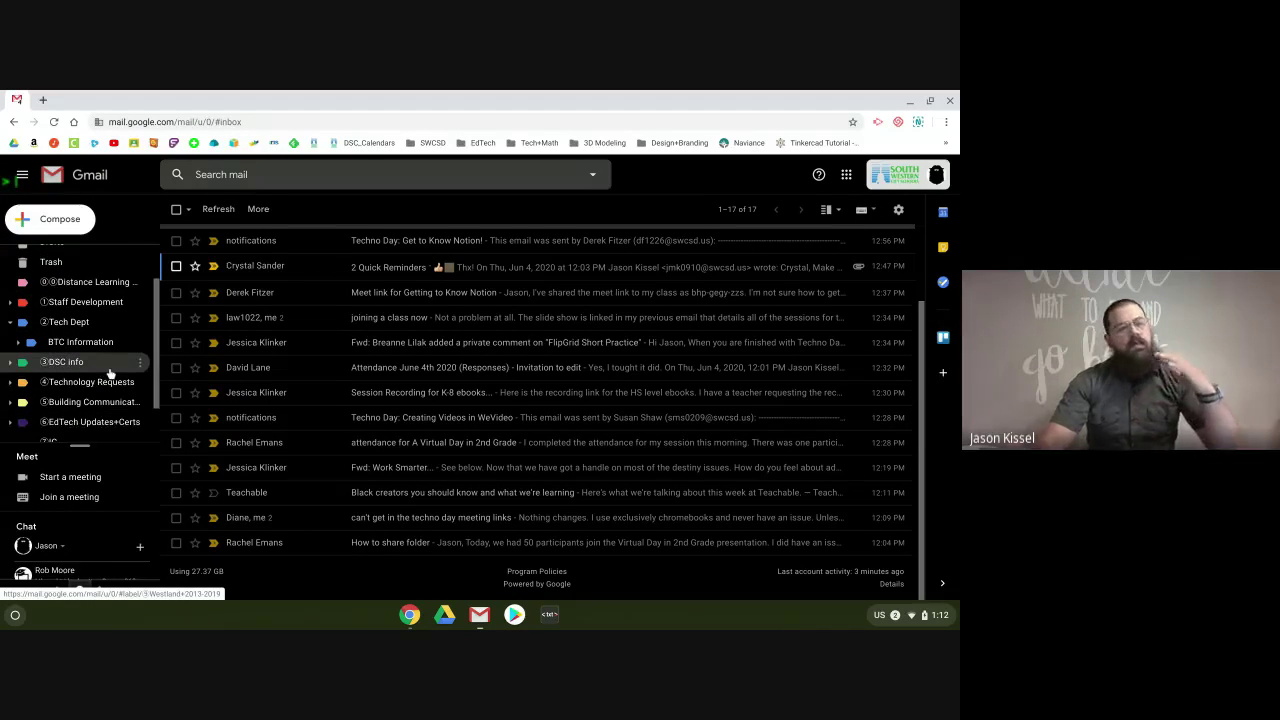
pyautogui.scroll(-1, 110, 372)
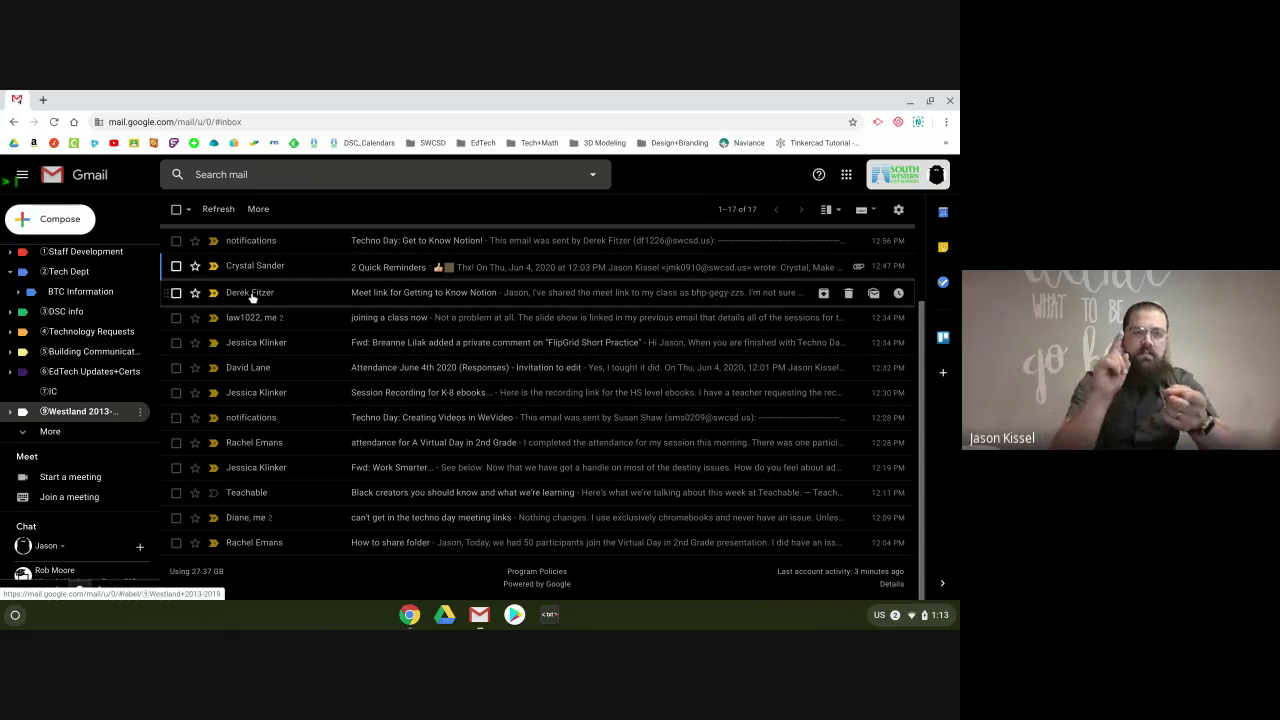
# - Select the message "Meet link for Getting to Know Notion", view the labels available for it, and deselect it without applying any
pyautogui.moveTo(252, 297)
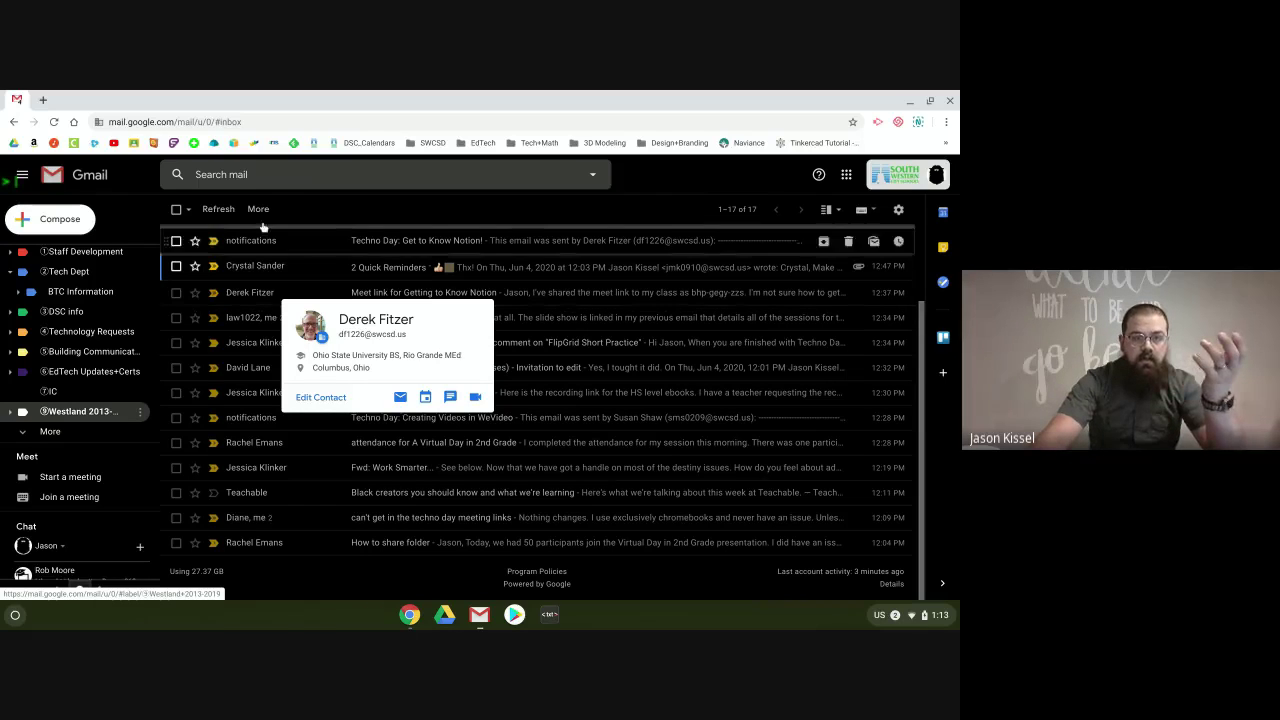
pyautogui.click(176, 293)
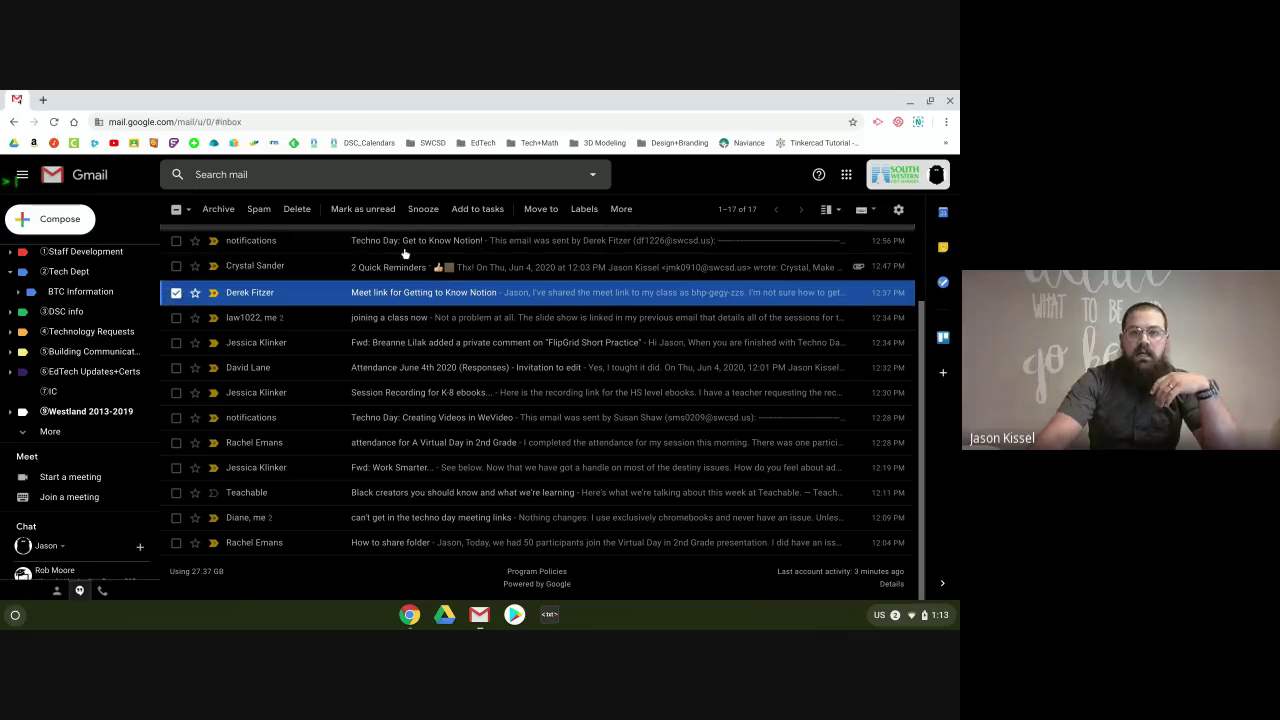
pyautogui.click(584, 209)
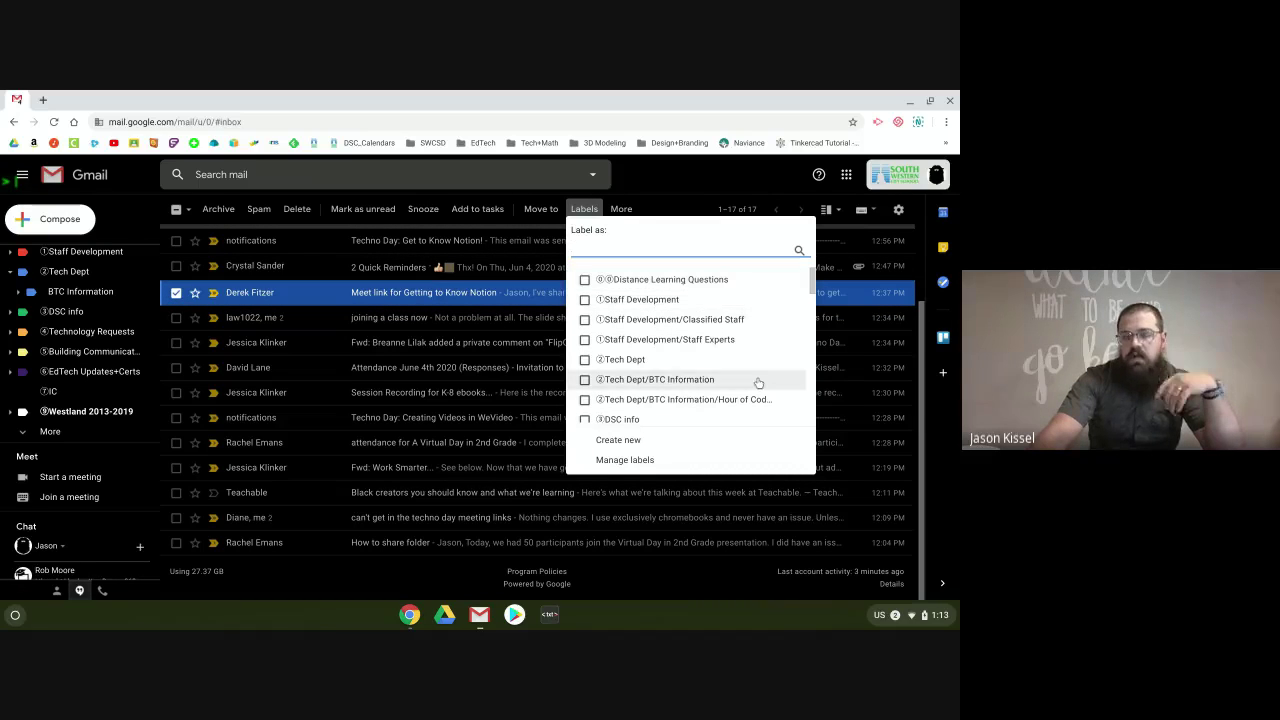
pyautogui.click(584, 211)
pyautogui.click(176, 293)
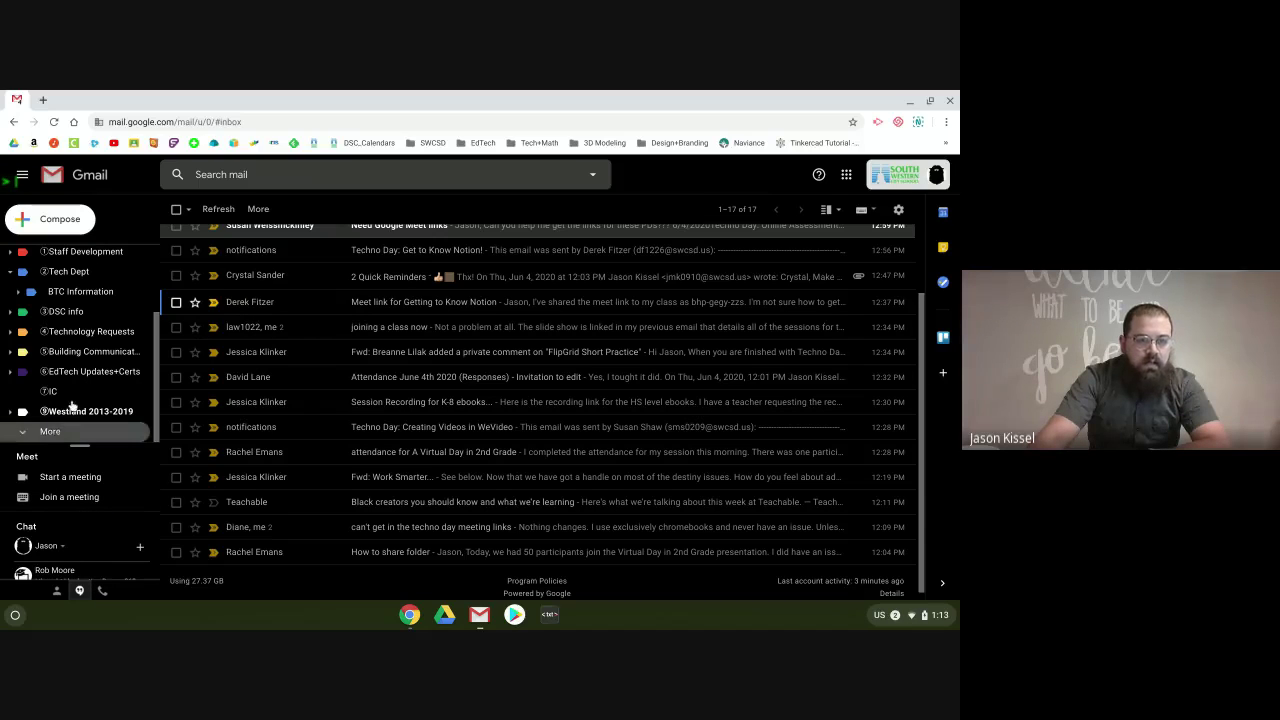
# - Expand the full label list and locate the option for creating a new label
pyautogui.click(57, 432)
pyautogui.scroll(-4, 62, 410)
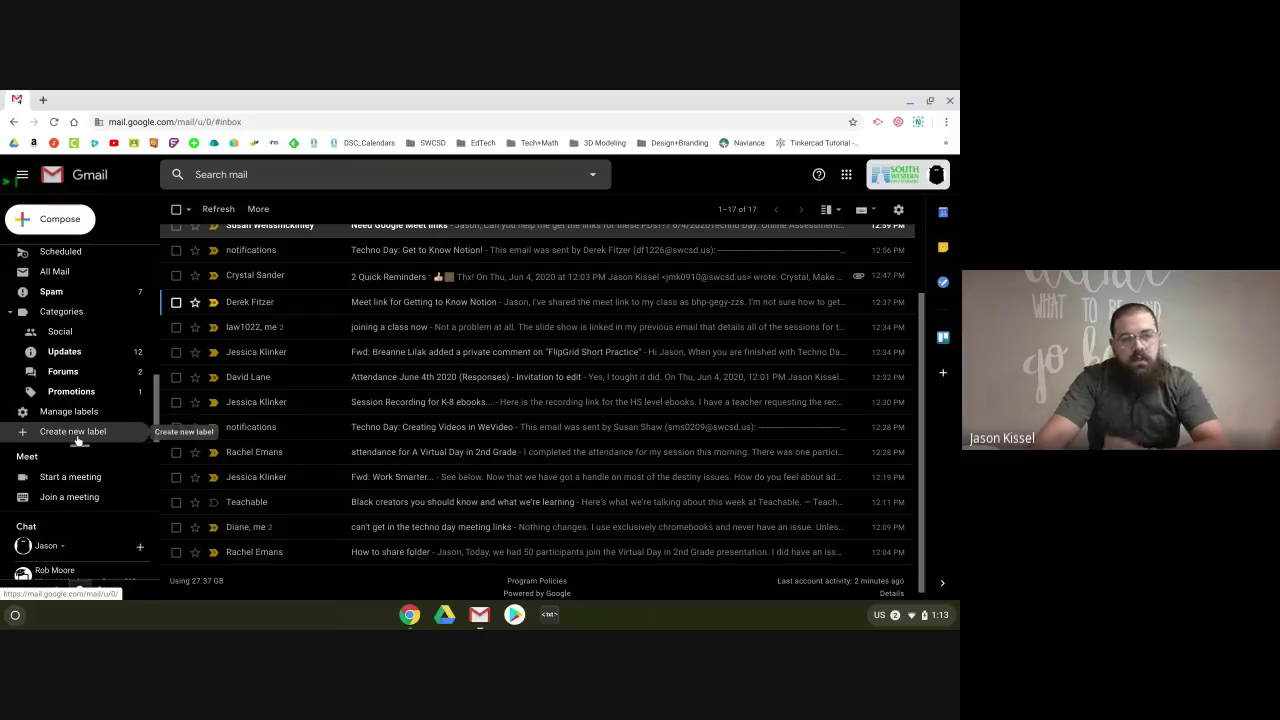
pyautogui.scroll(10, 112, 397)
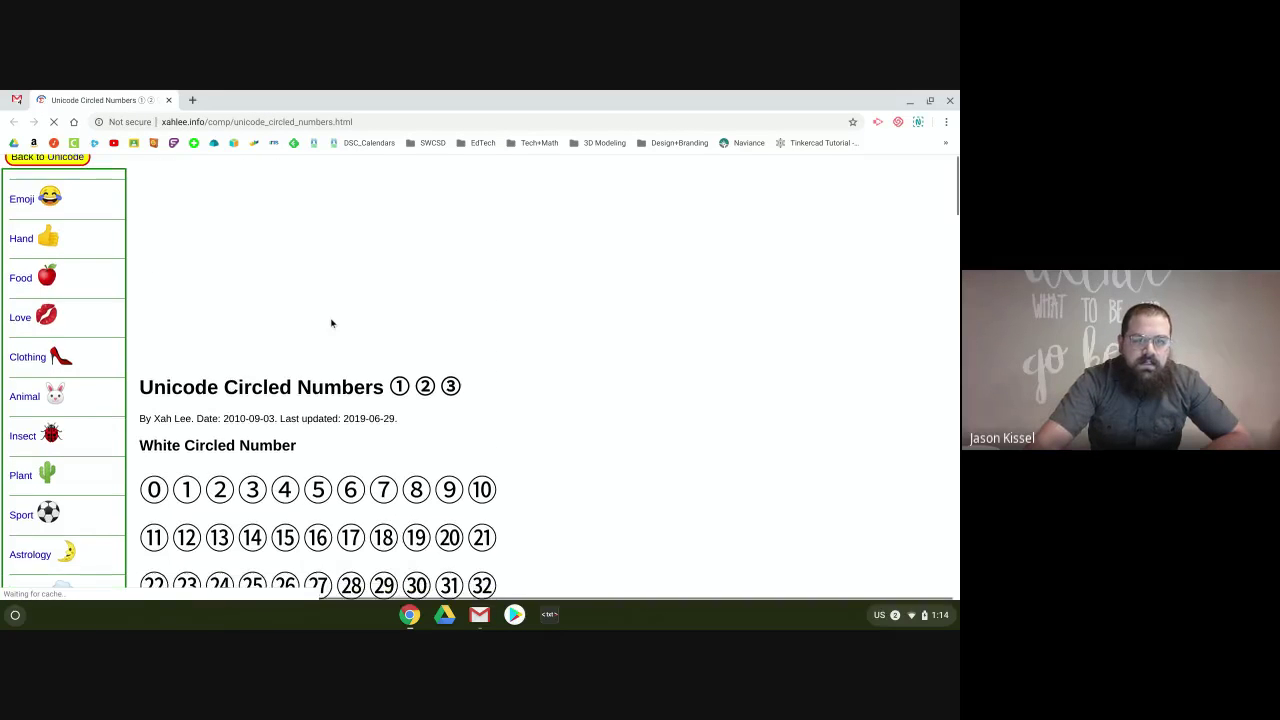
# - Select the circled 0 on the Unicode Circled Numbers page and look over the white circled numbers
pyautogui.click(153, 401)
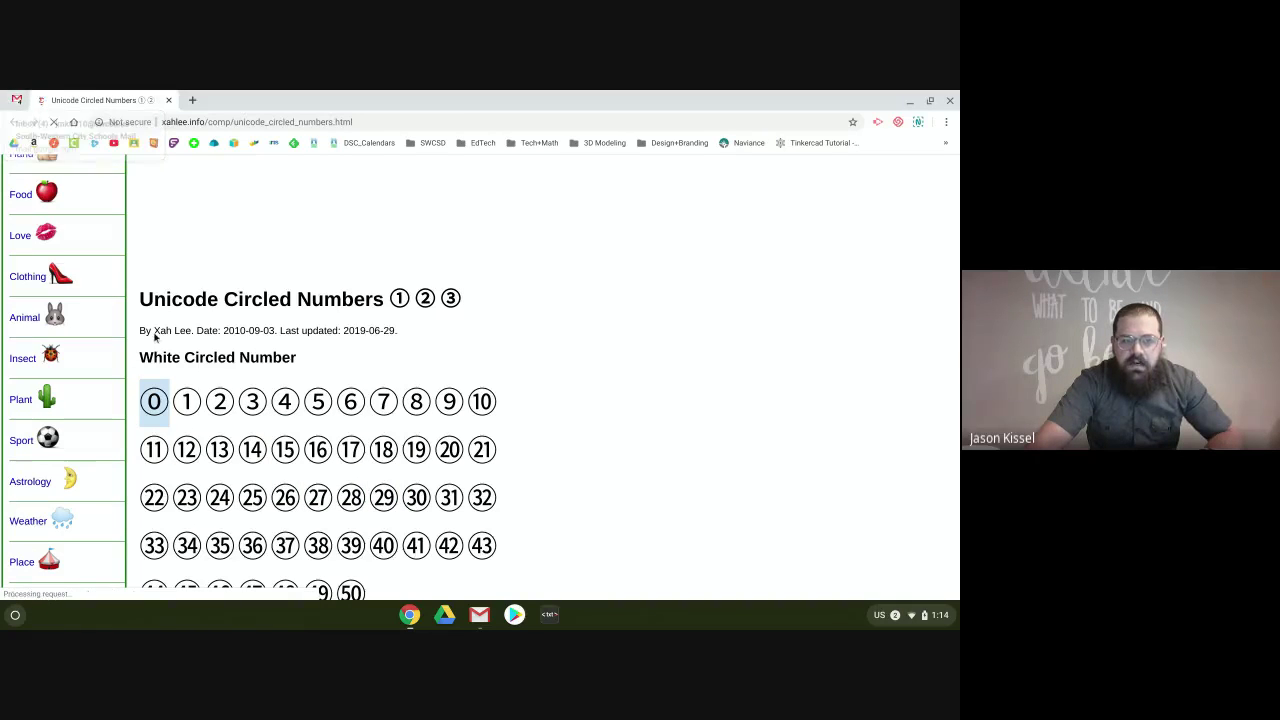
pyautogui.scroll(-1, 307, 348)
pyautogui.scroll(-2, 307, 348)
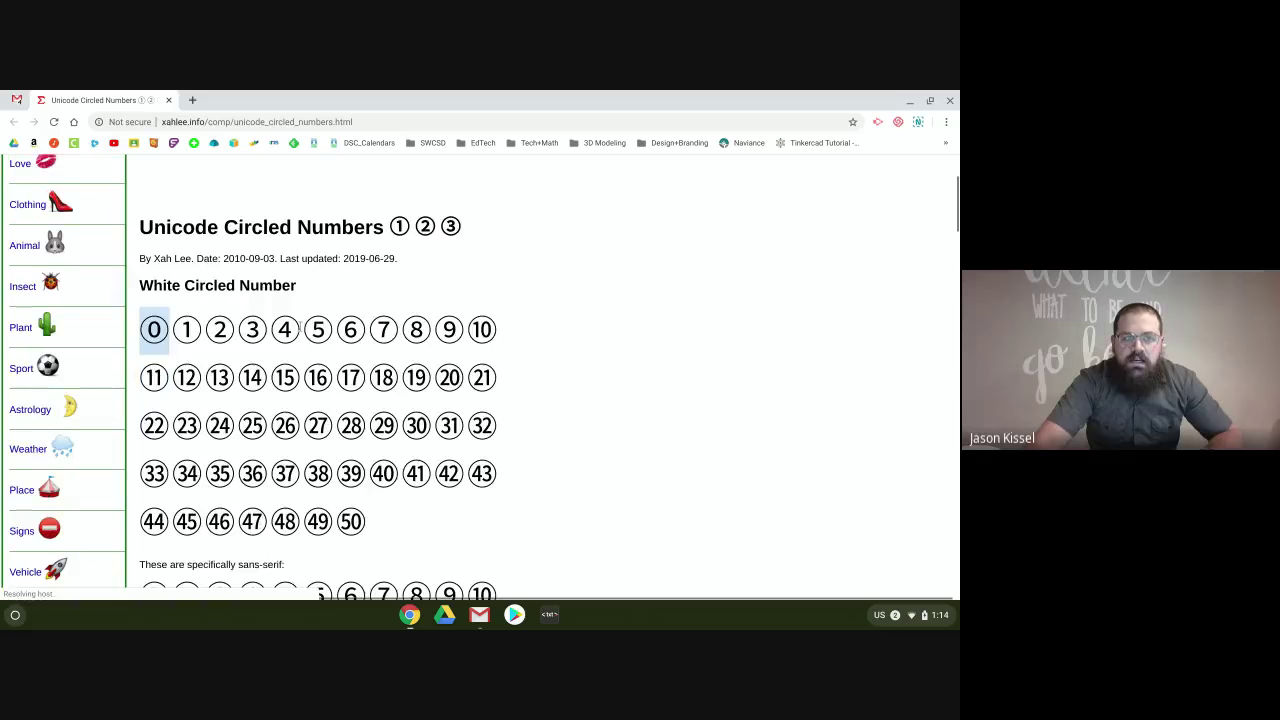
pyautogui.scroll(-1, 307, 348)
# - Switch back to the Gmail tab and view the sublabels of the ⑤Building Communication label, collapsing them again
pyautogui.click(18, 101)
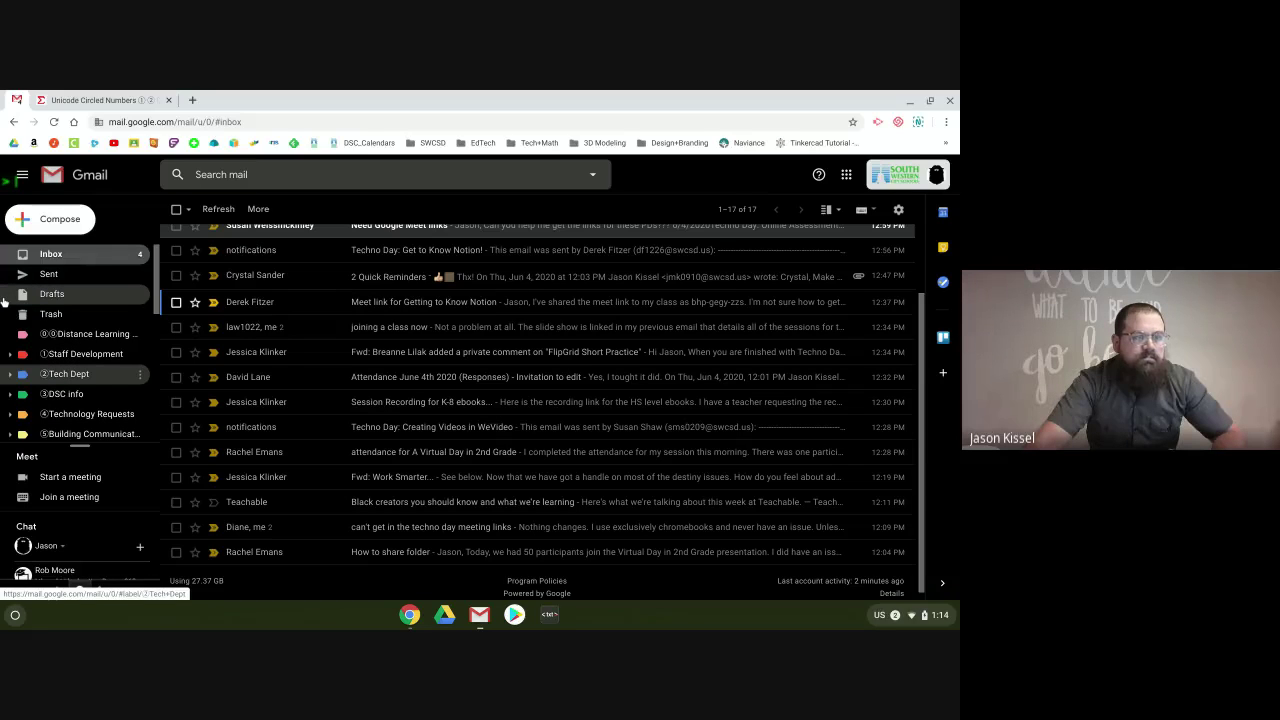
pyautogui.scroll(-3, 58, 350)
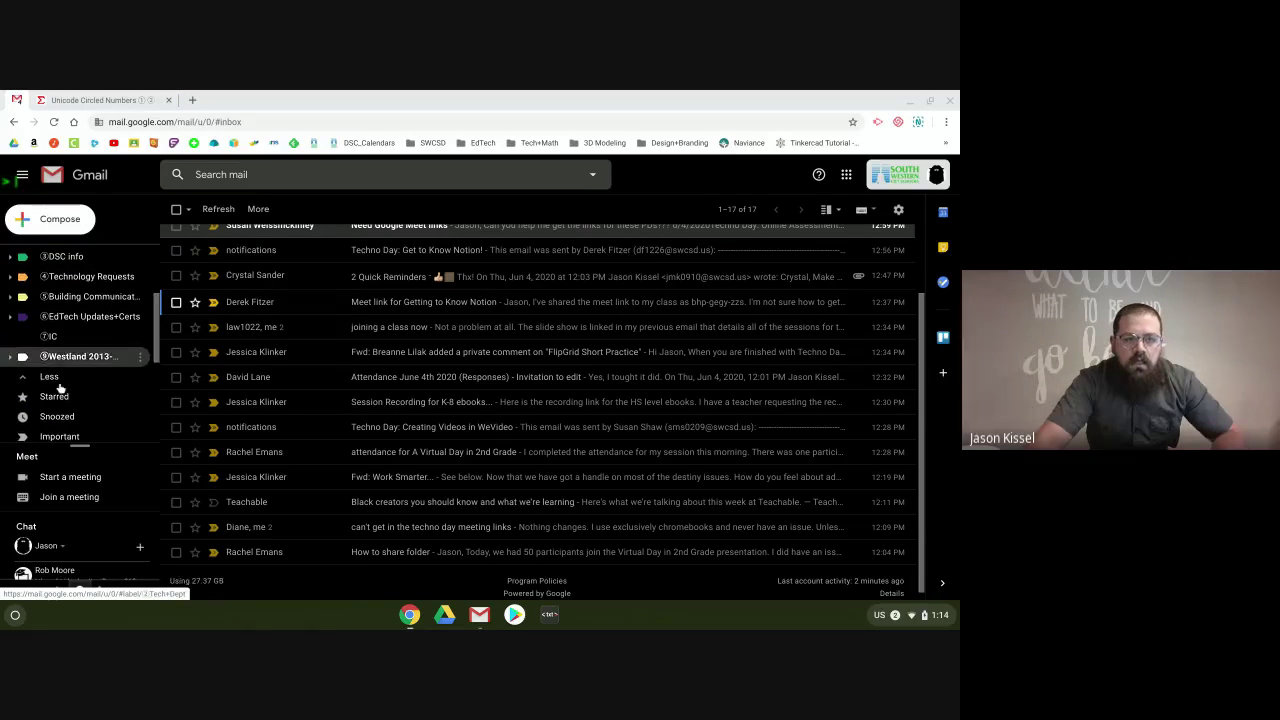
pyautogui.click(11, 298)
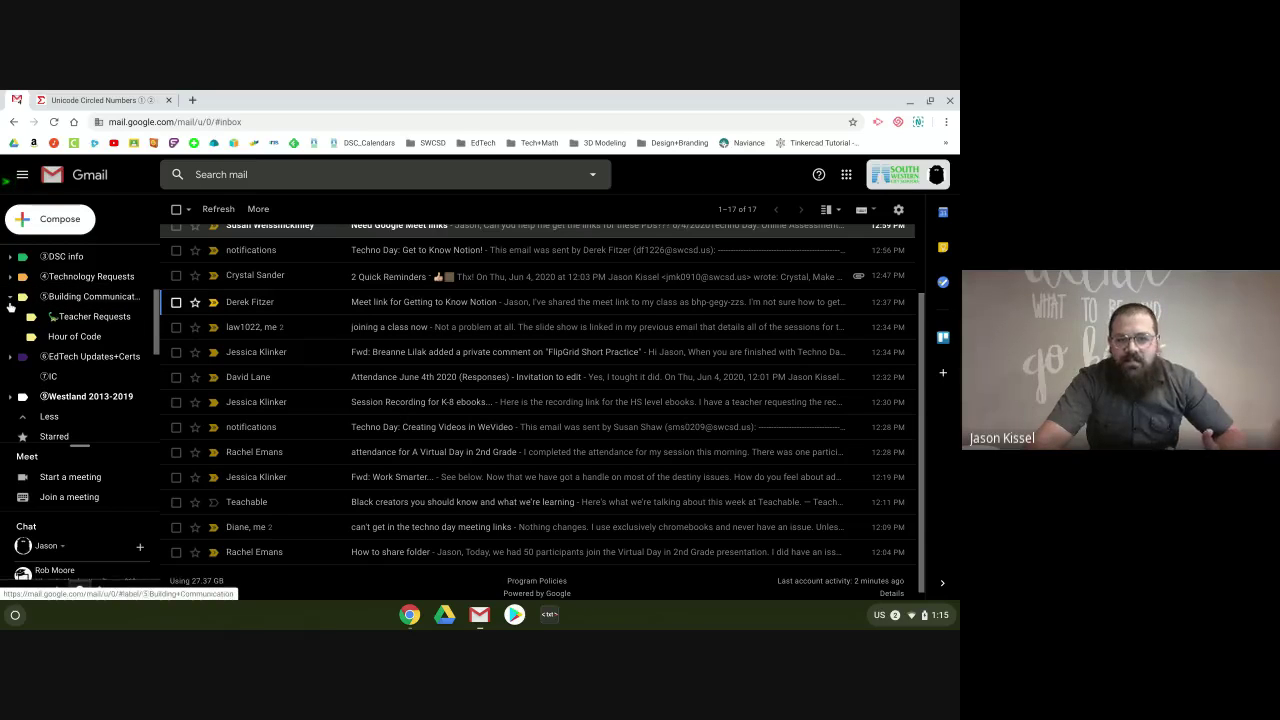
pyautogui.click(9, 297)
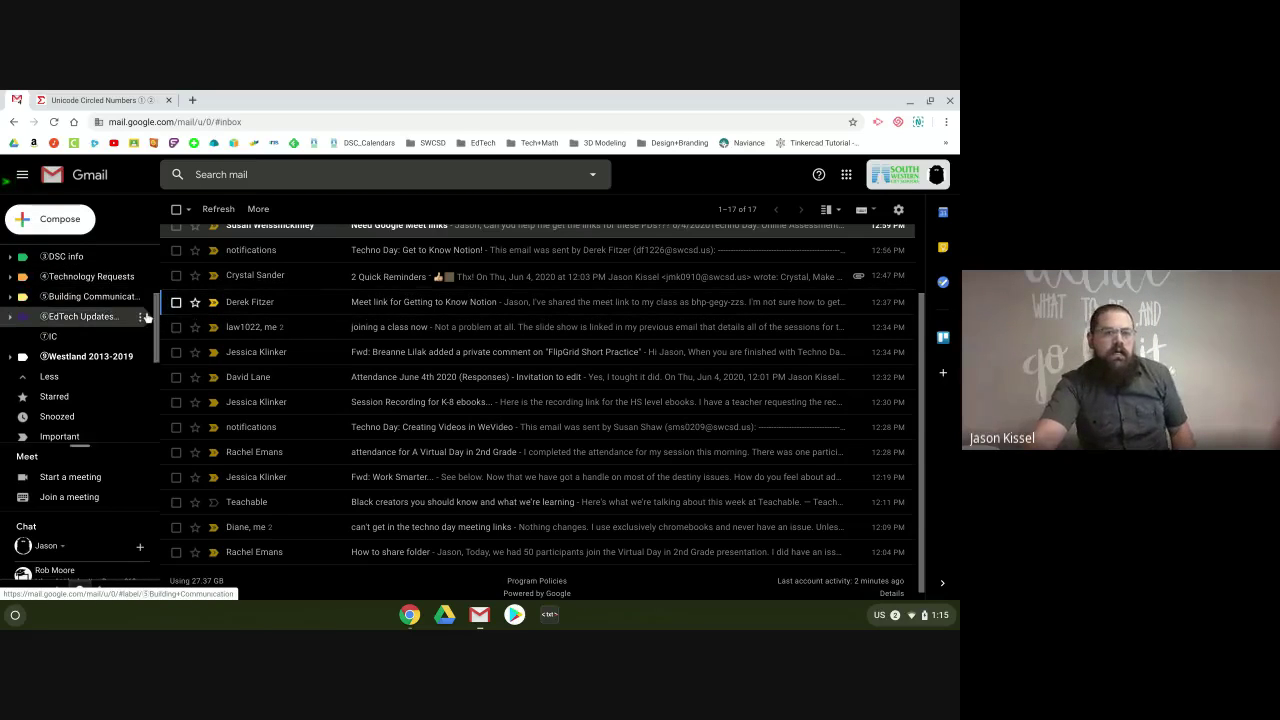
pyautogui.scroll(3, 100, 310)
pyautogui.scroll(1, 259, 309)
pyautogui.scroll(1, 262, 312)
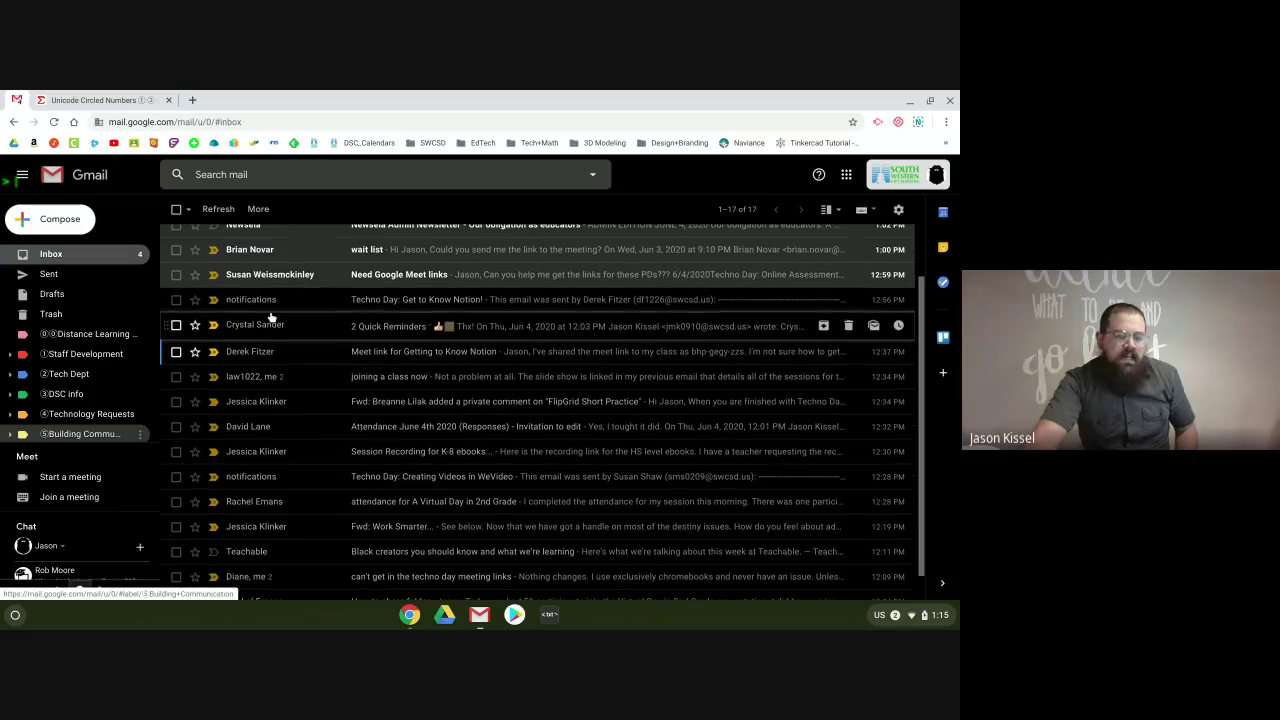
pyautogui.scroll(-2, 268, 320)
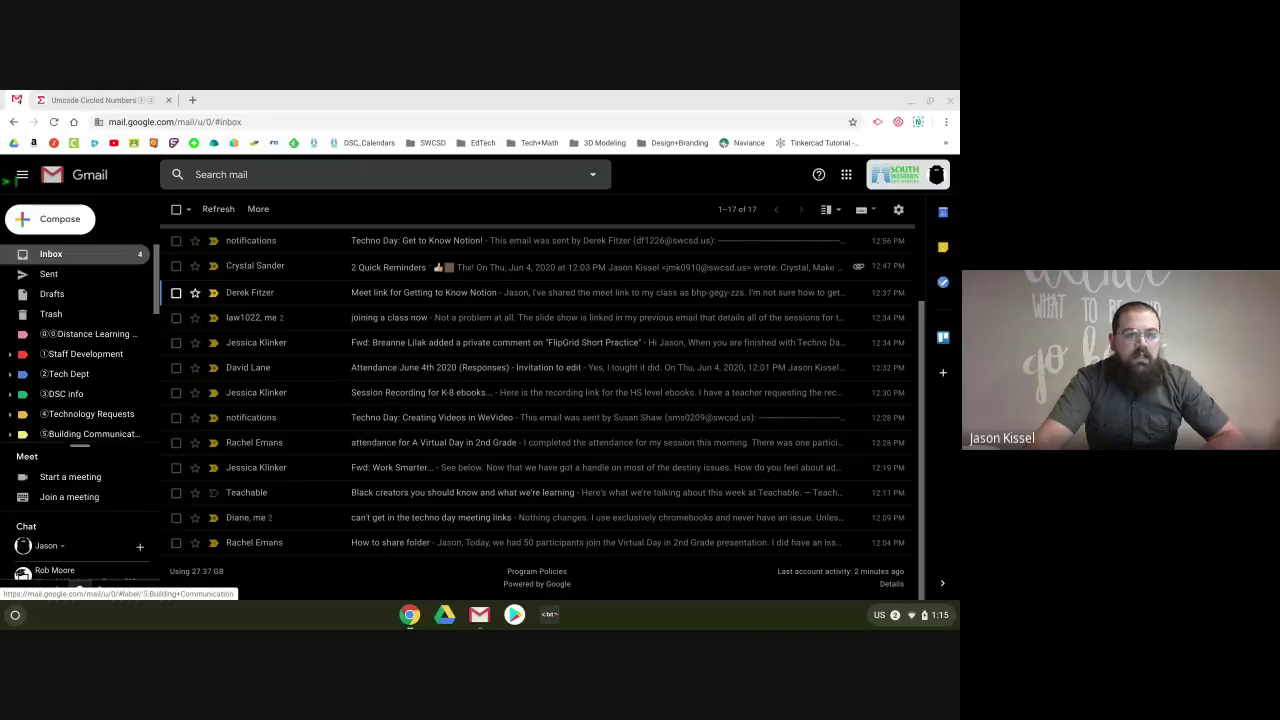
# - View the options of the ②Tech Dept label, including its color, visibility, editing and sublabel choices
pyautogui.click(140, 376)
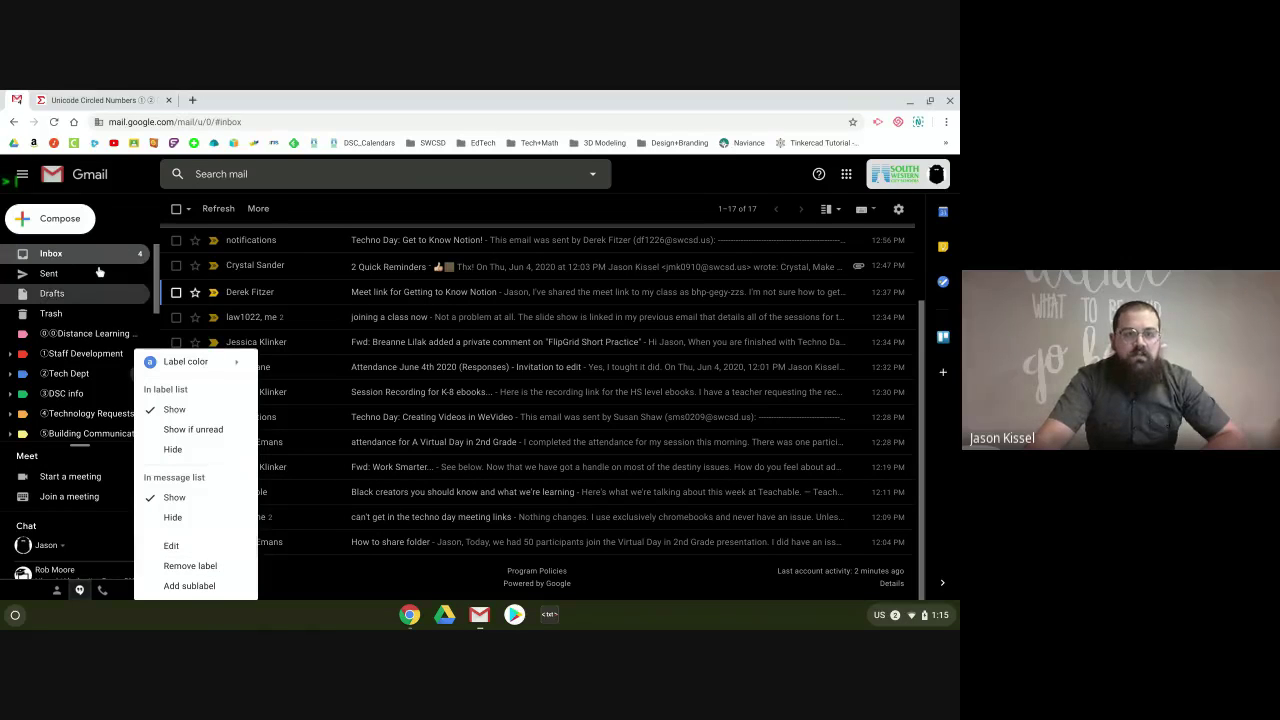
pyautogui.click(333, 208)
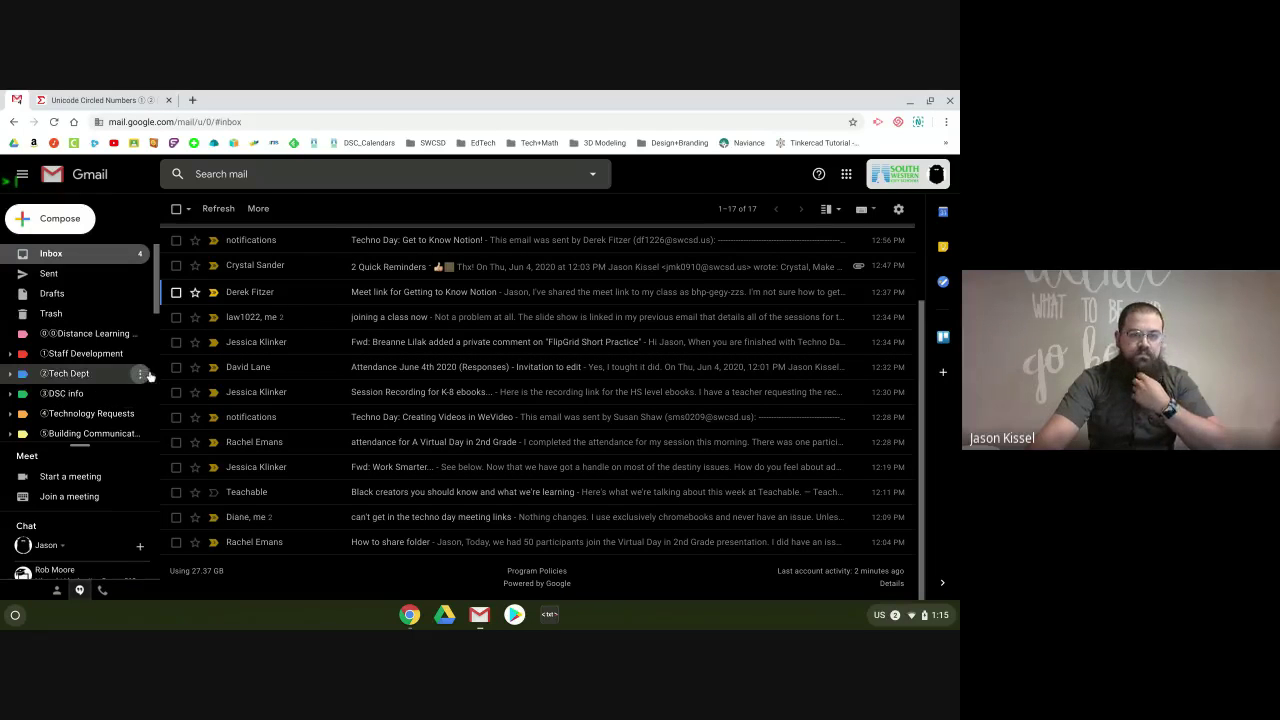
pyautogui.click(140, 373)
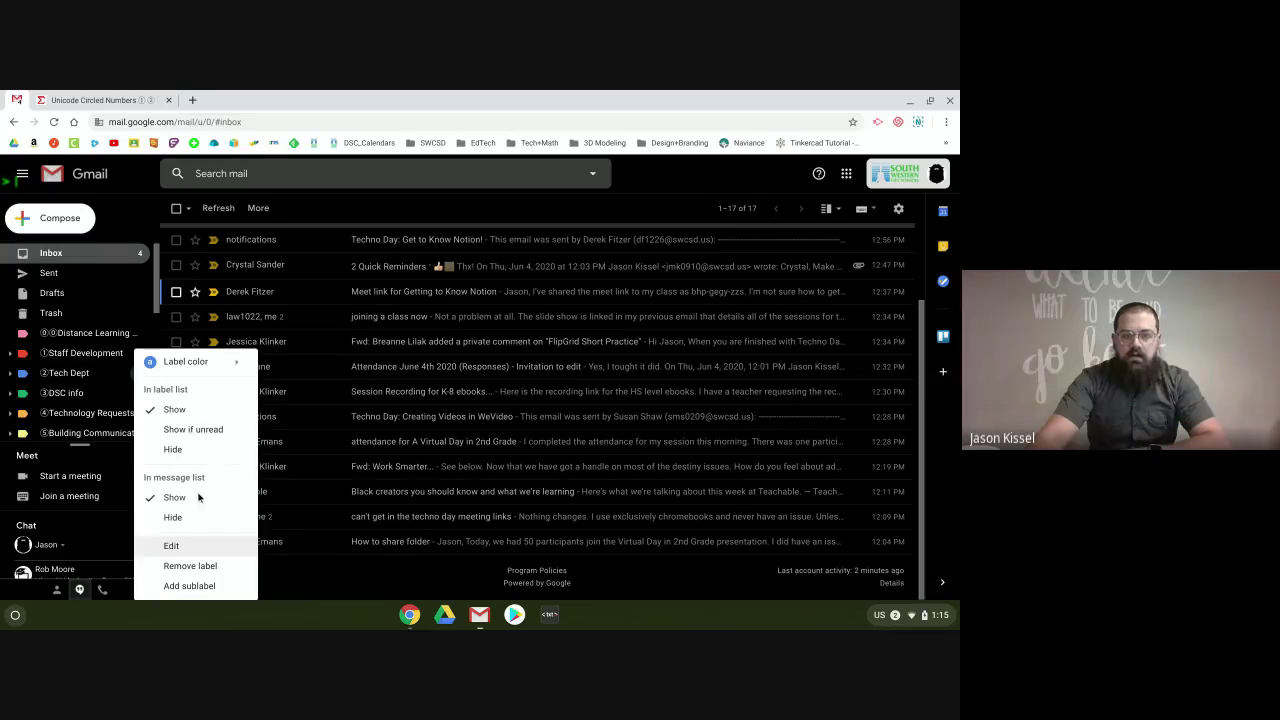
pyautogui.moveTo(198, 362)
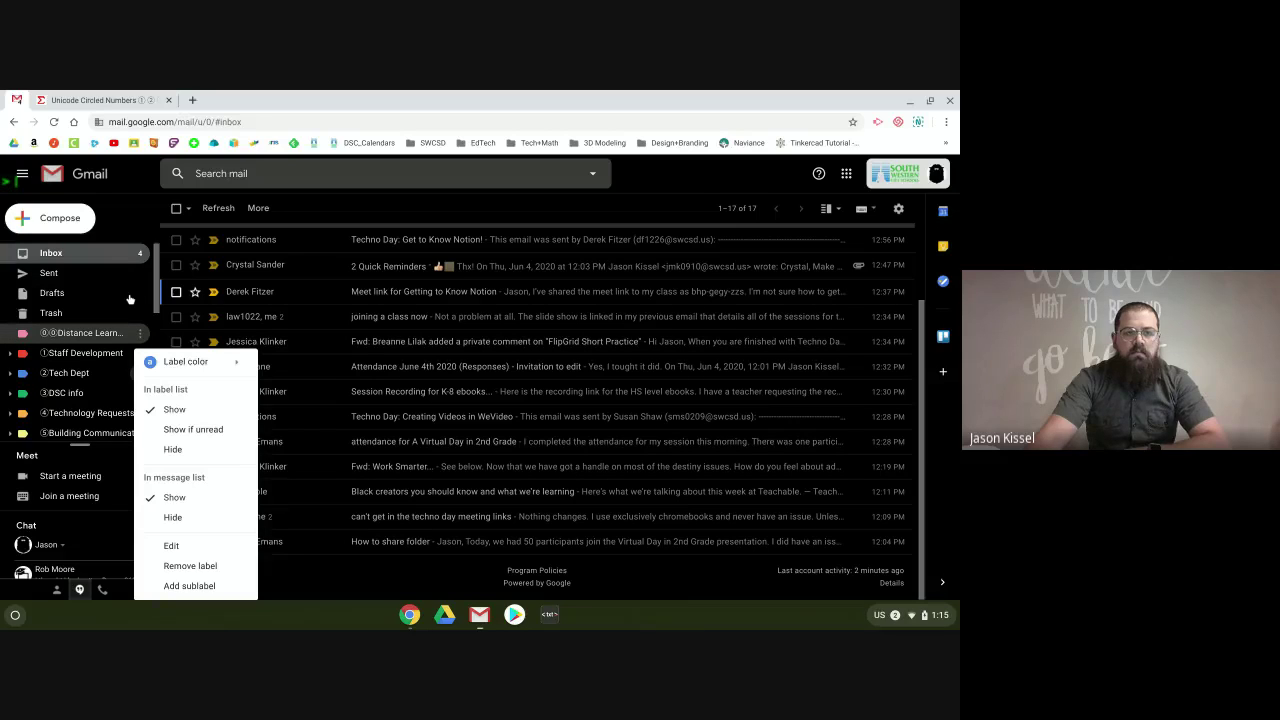
# - View the emails filed under the Distance Learning Questions label and return to the inbox
pyautogui.click(121, 333)
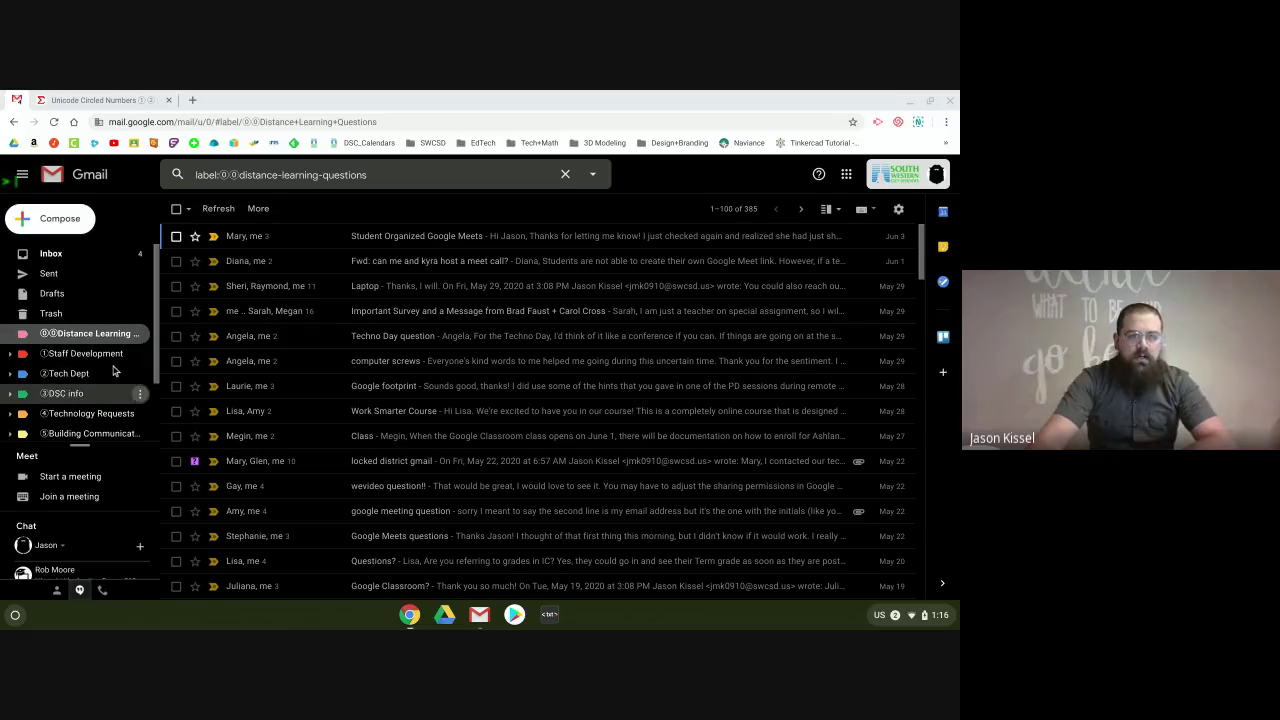
pyautogui.click(108, 258)
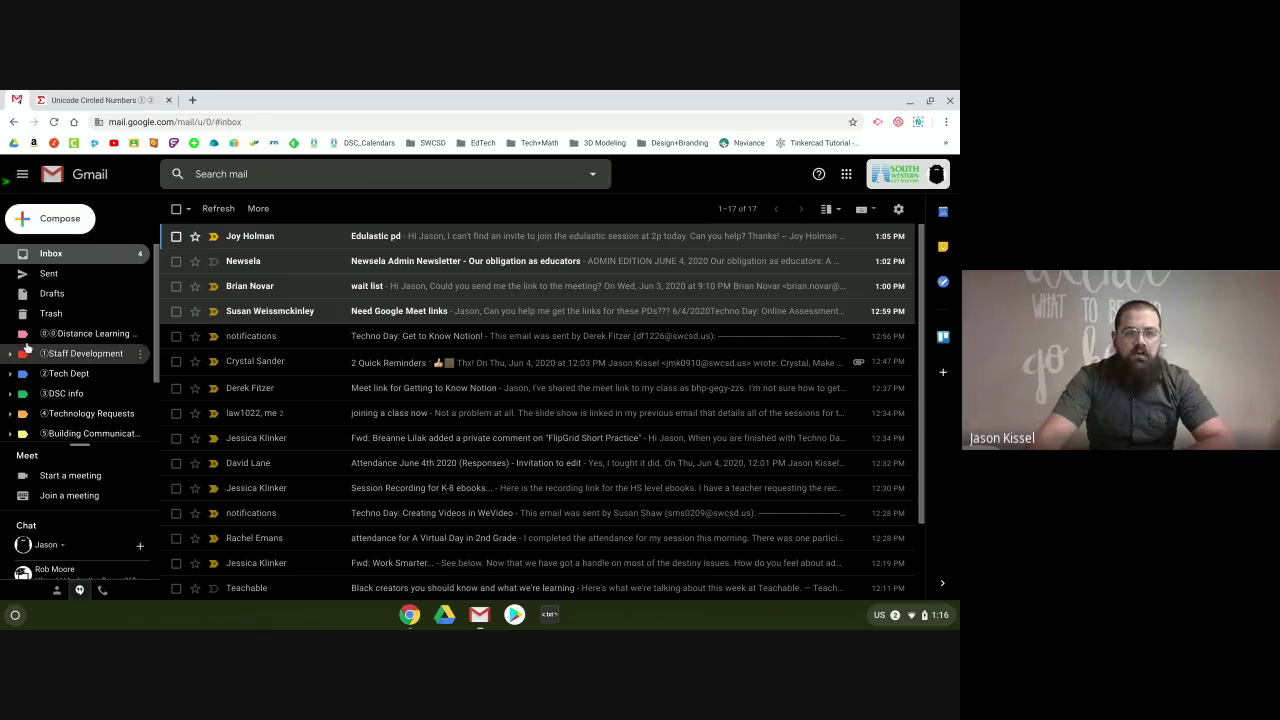
# - Expand the ①Staff Development label and view its sublabels in the label list
pyautogui.scroll(-1, 332, 427)
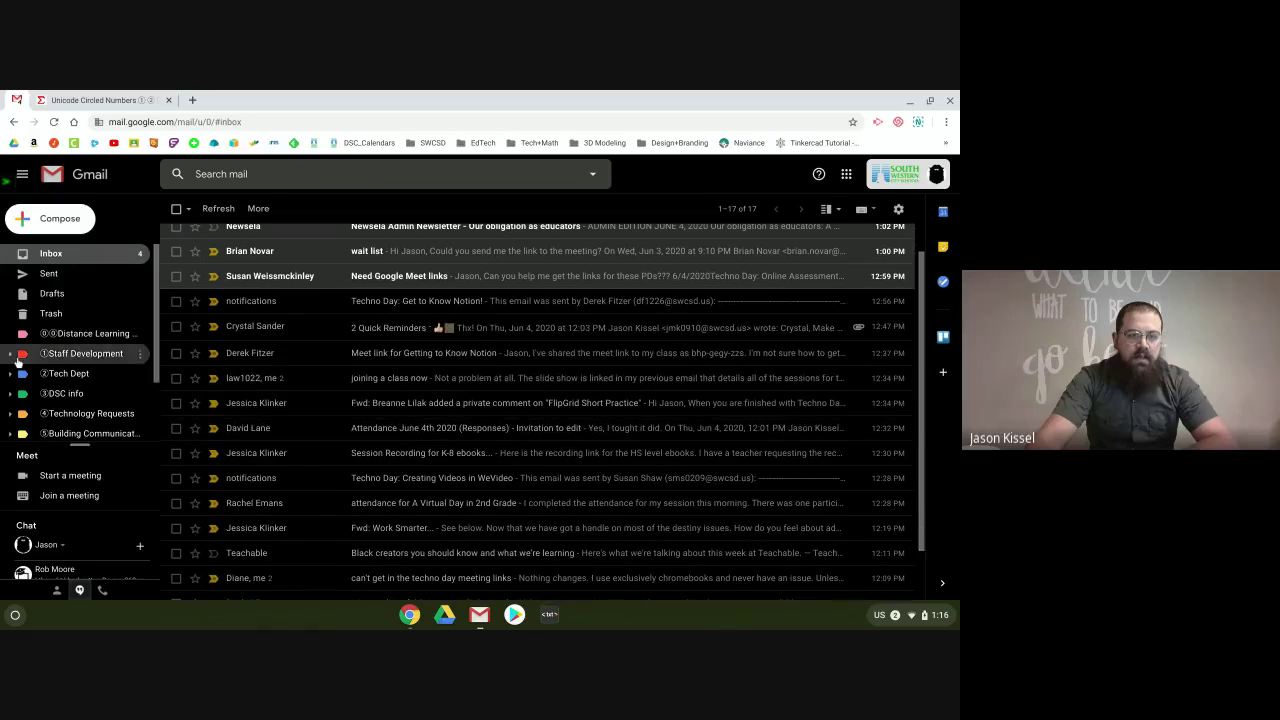
pyautogui.click(10, 354)
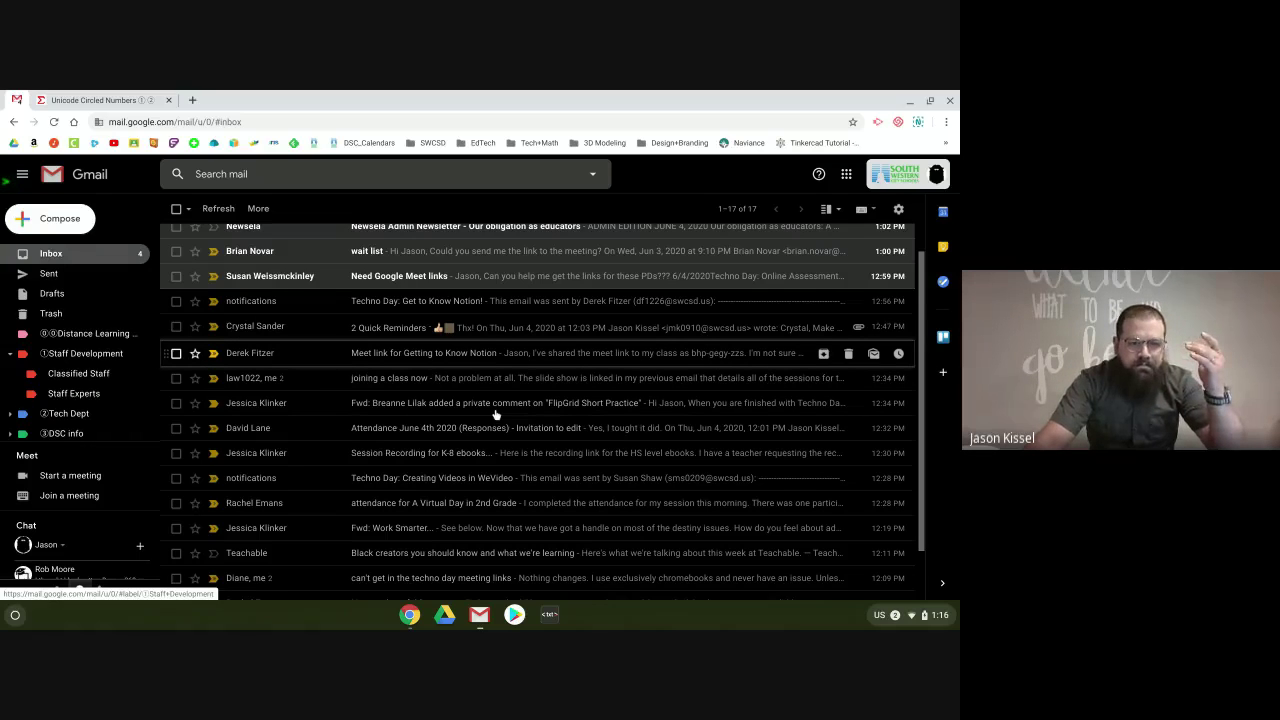
pyautogui.scroll(-2, 495, 414)
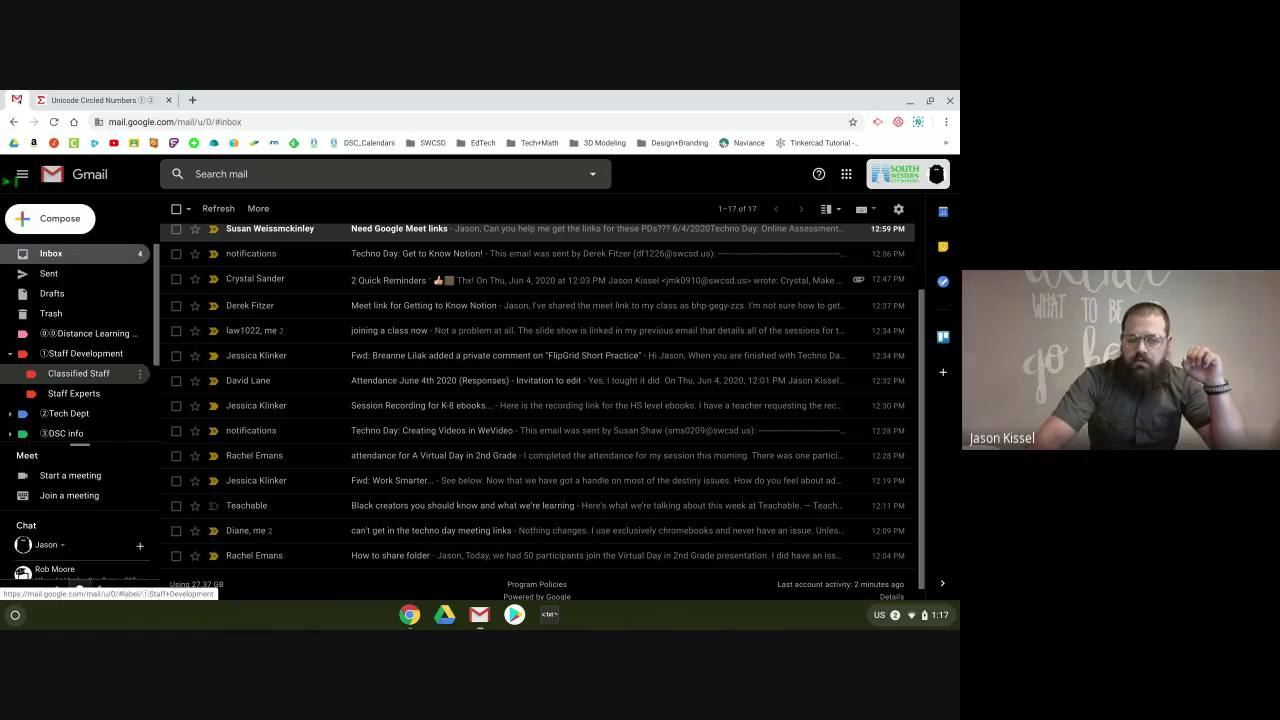
pyautogui.scroll(-1, 121, 446)
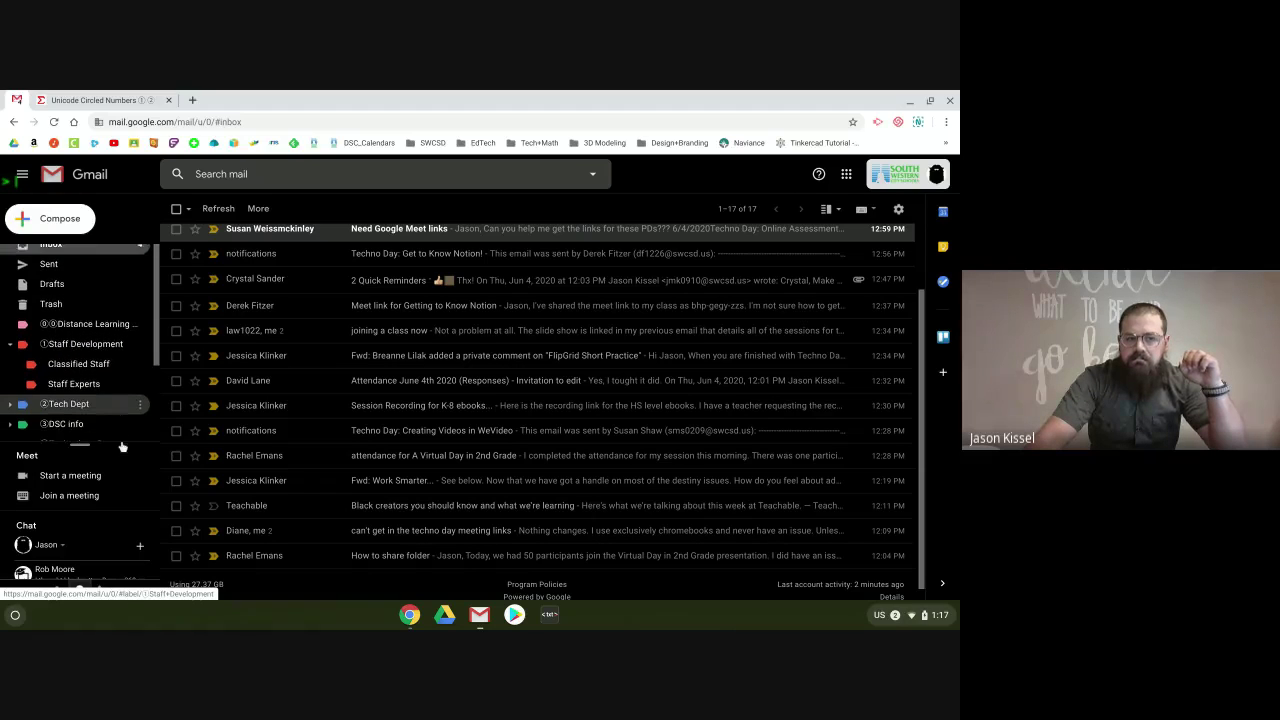
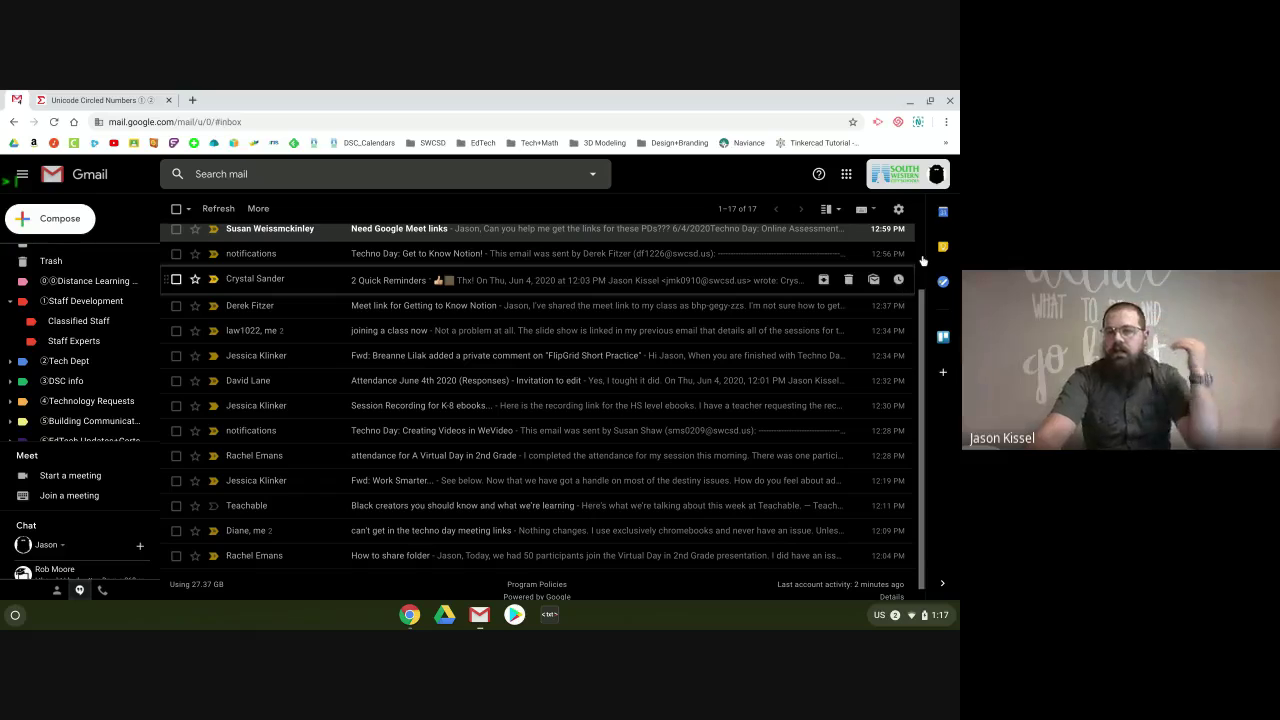
# - Open the full Gmail settings and look over the first General options around language and page size
pyautogui.click(899, 208)
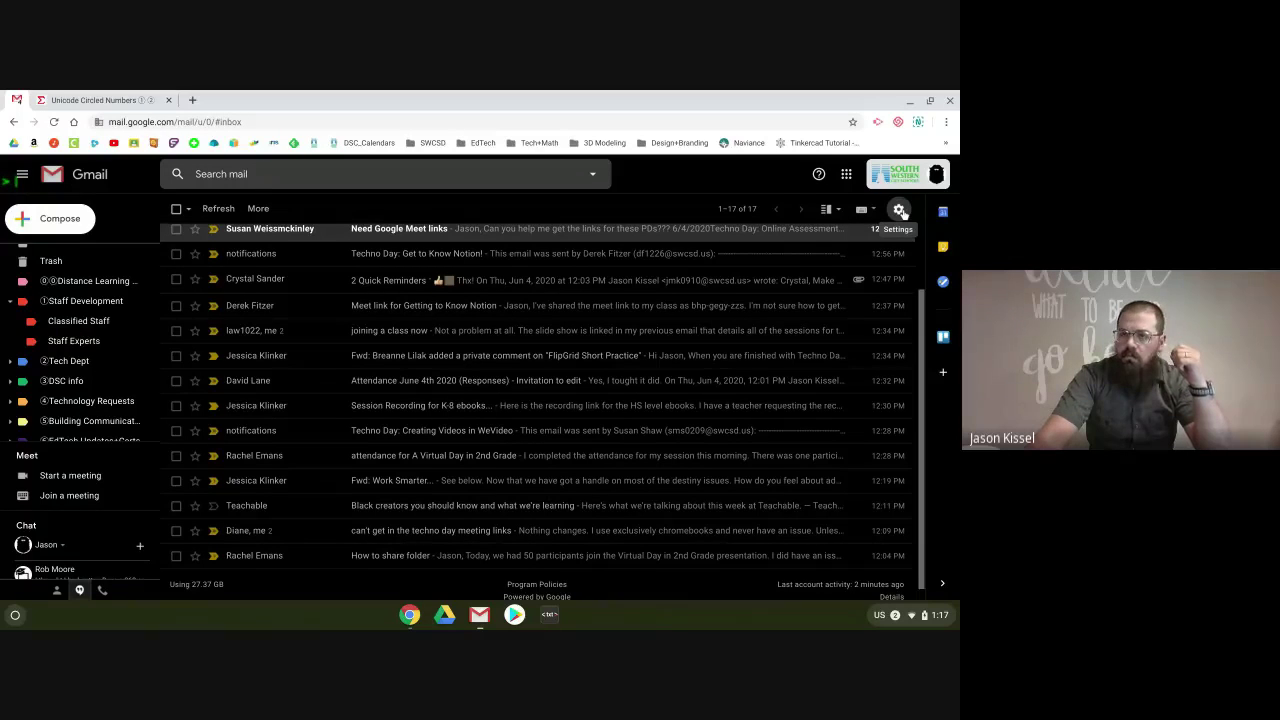
pyautogui.click(899, 210)
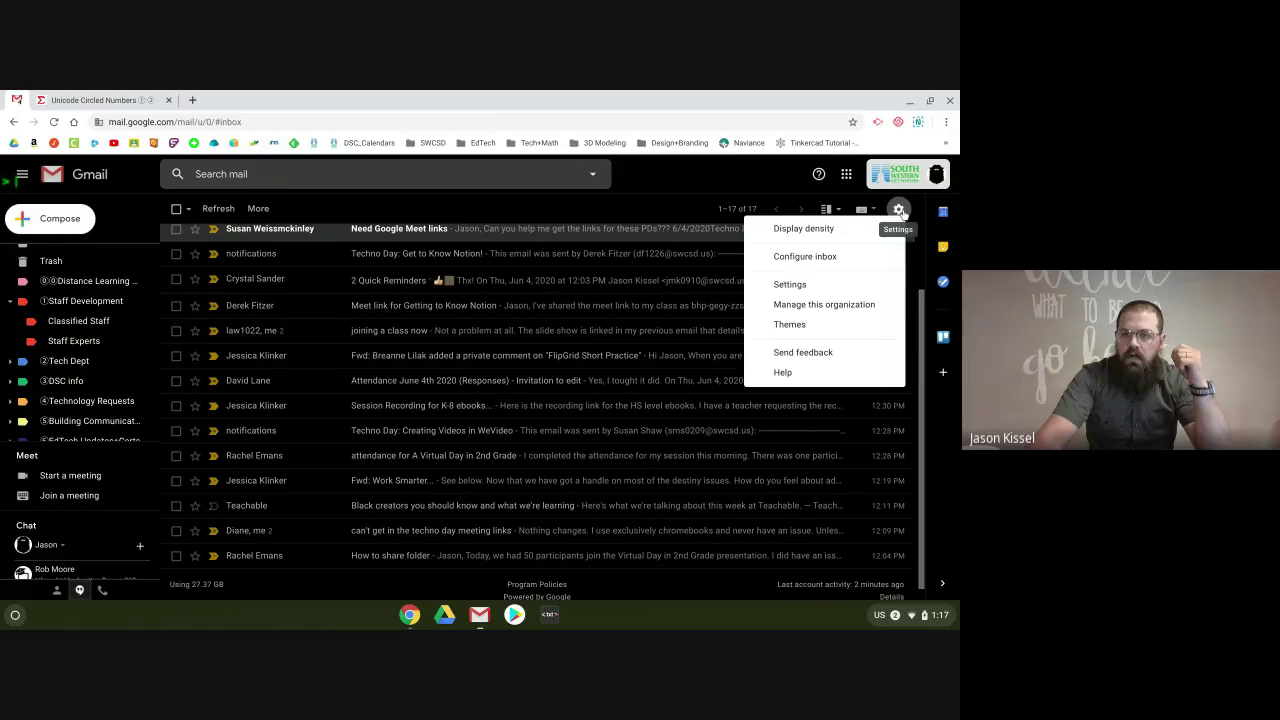
pyautogui.click(790, 285)
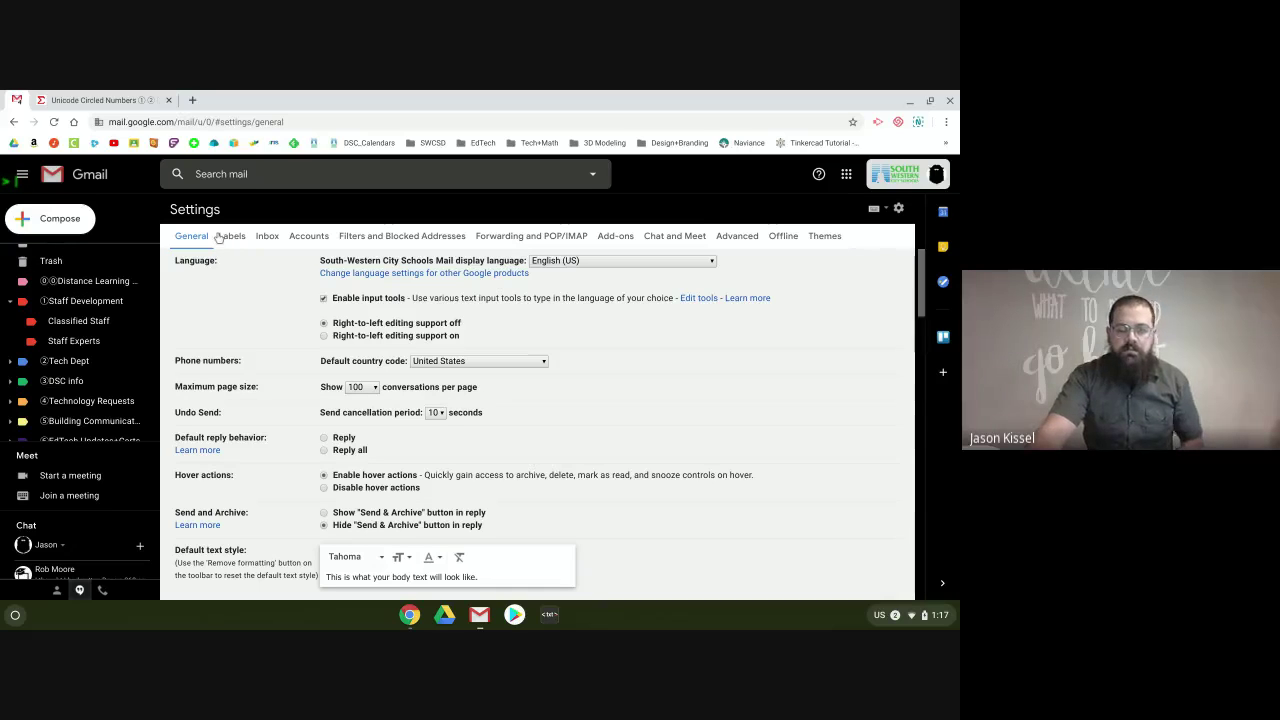
pyautogui.scroll(-3, 310, 330)
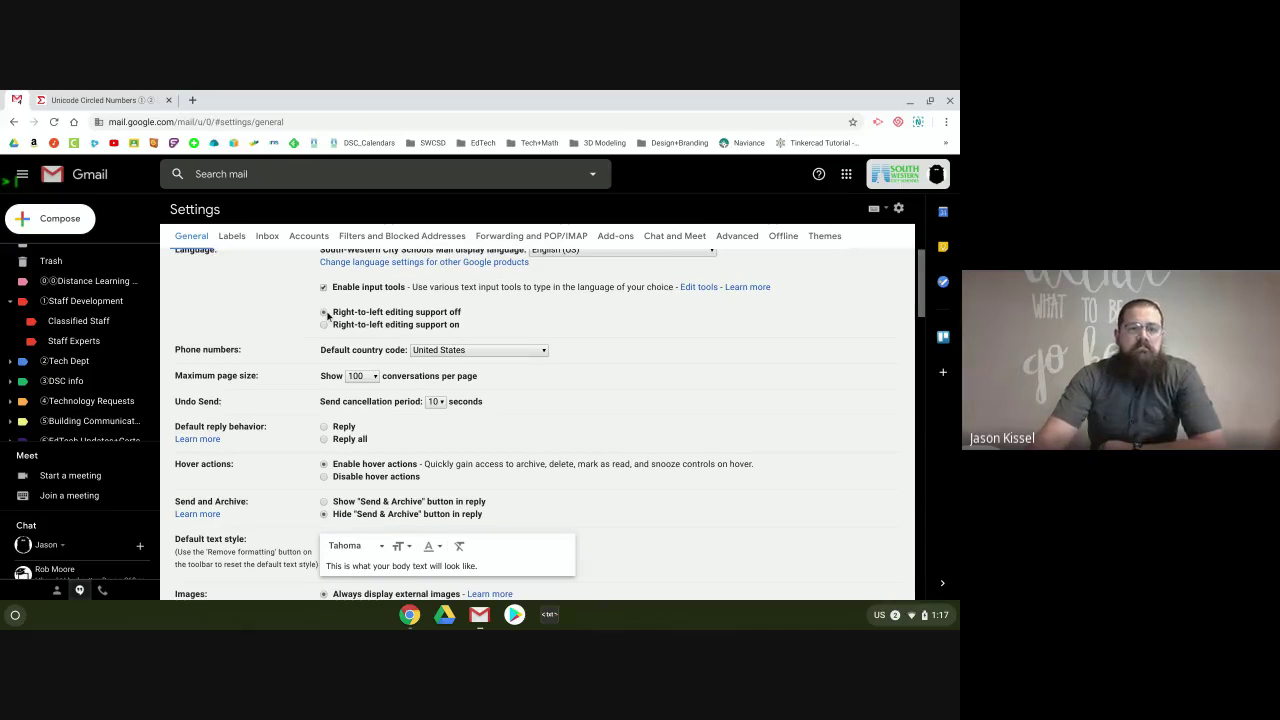
pyautogui.scroll(1, 299, 345)
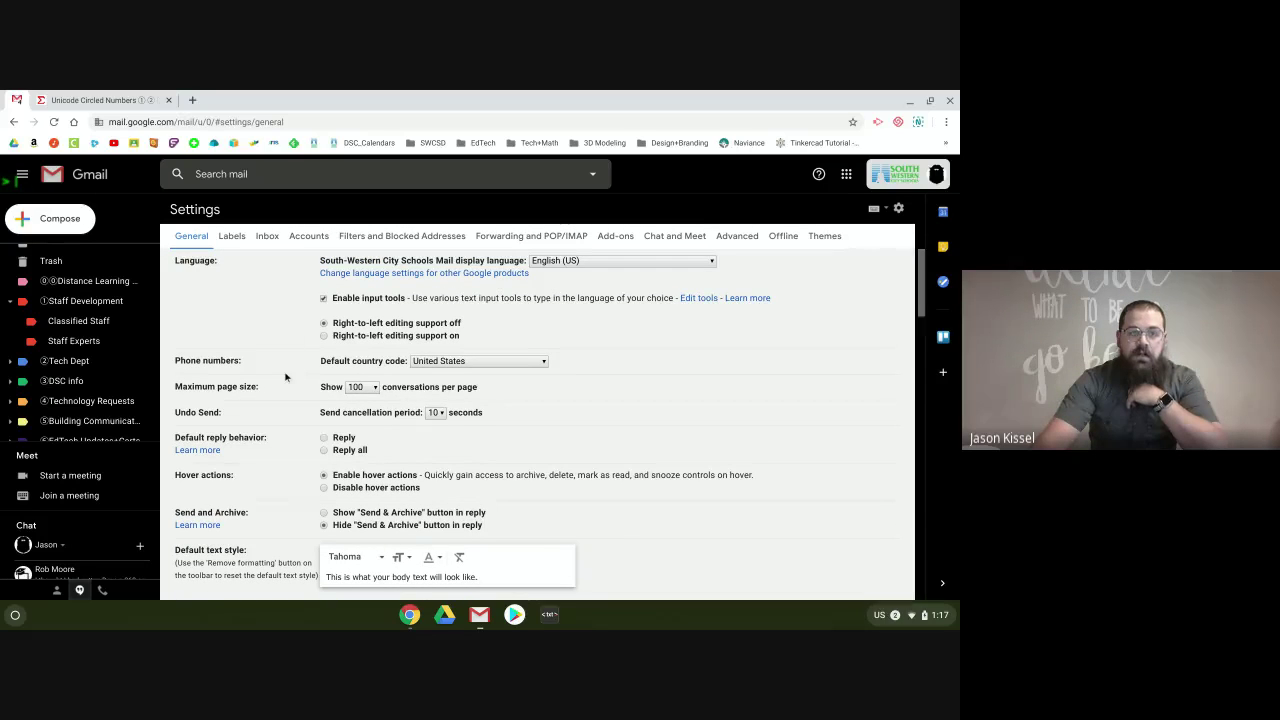
pyautogui.scroll(-1, 294, 341)
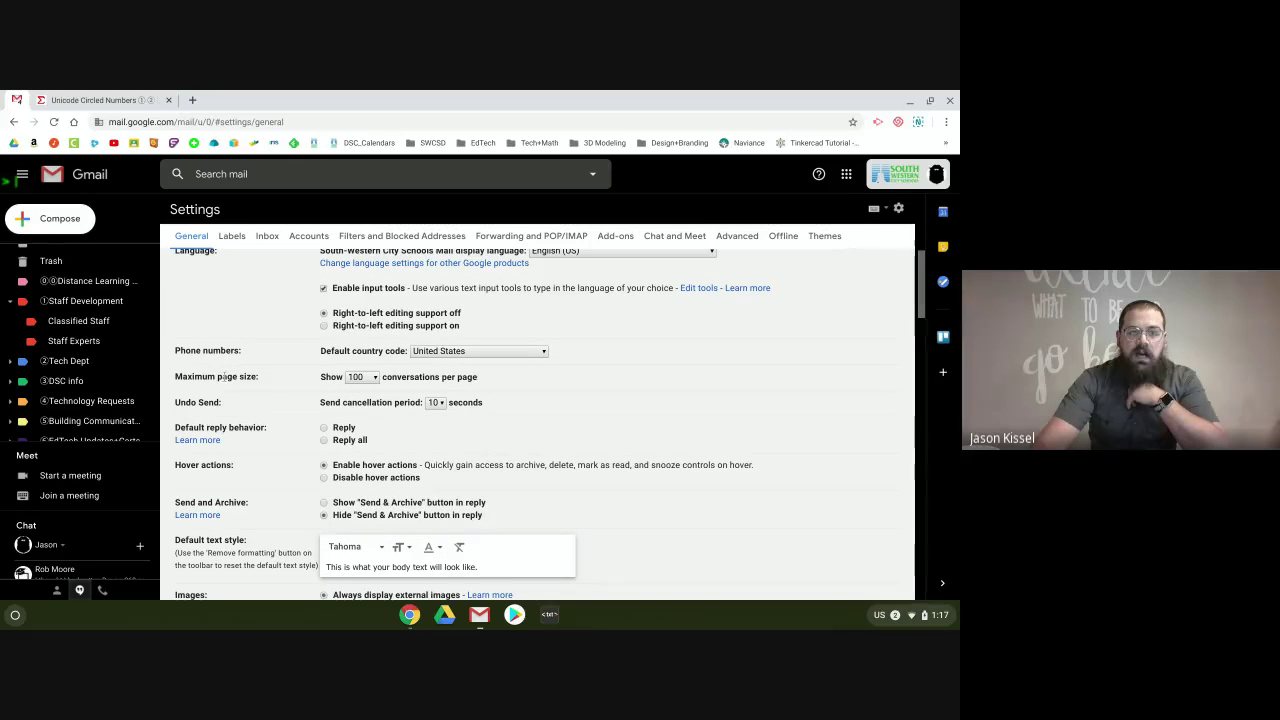
# - View the choices for the maximum page size and the Undo Send cancellation period, picking 10 seconds for the latter
pyautogui.click(374, 379)
pyautogui.click(373, 377)
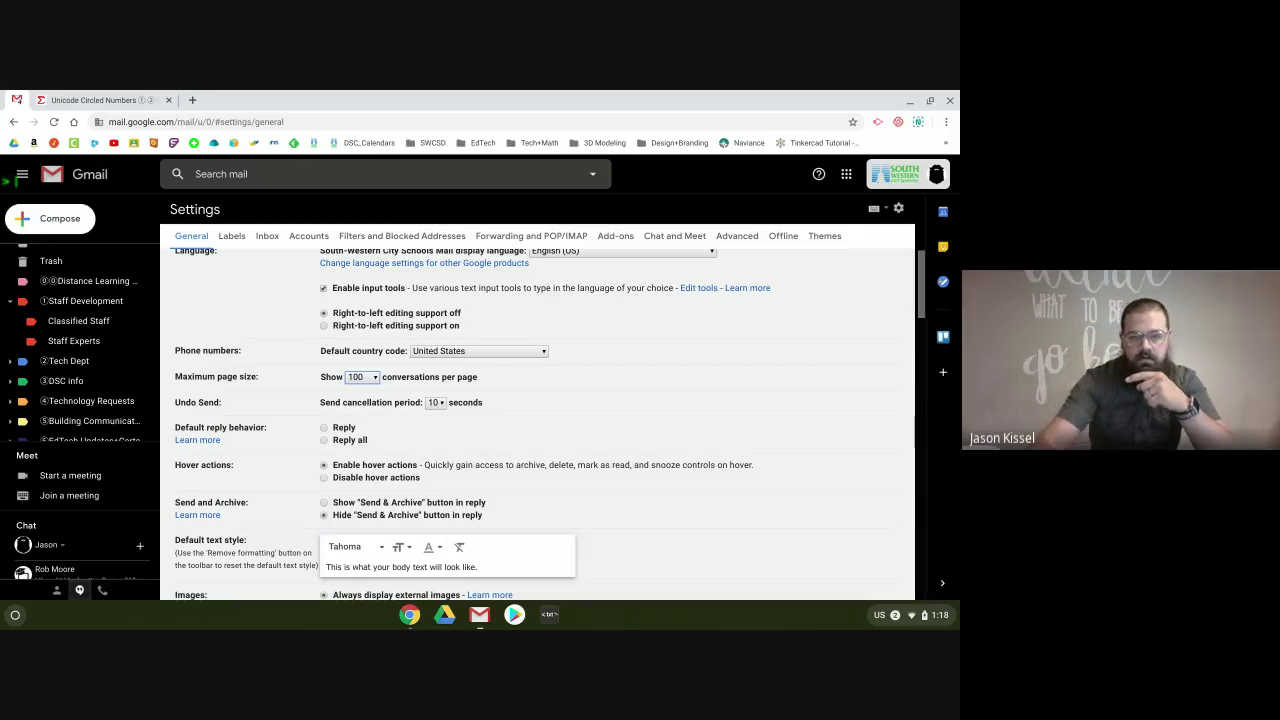
pyautogui.click(375, 378)
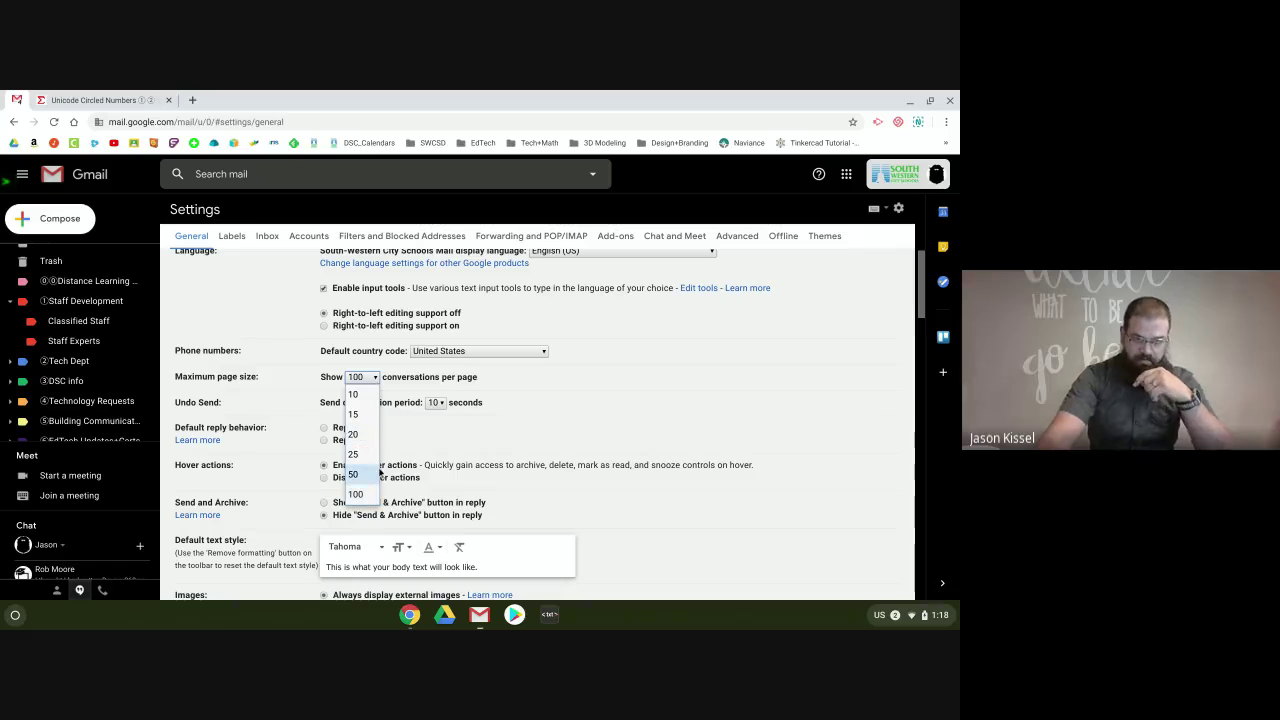
pyautogui.click(440, 376)
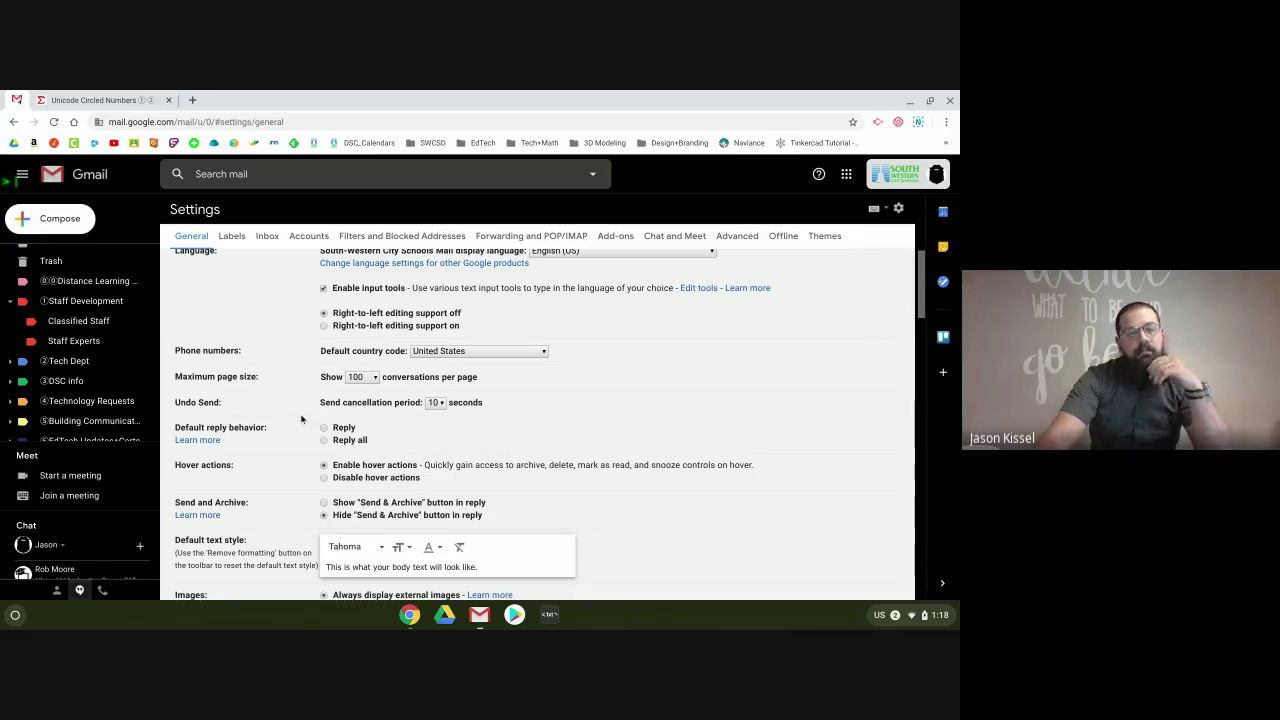
pyautogui.click(437, 403)
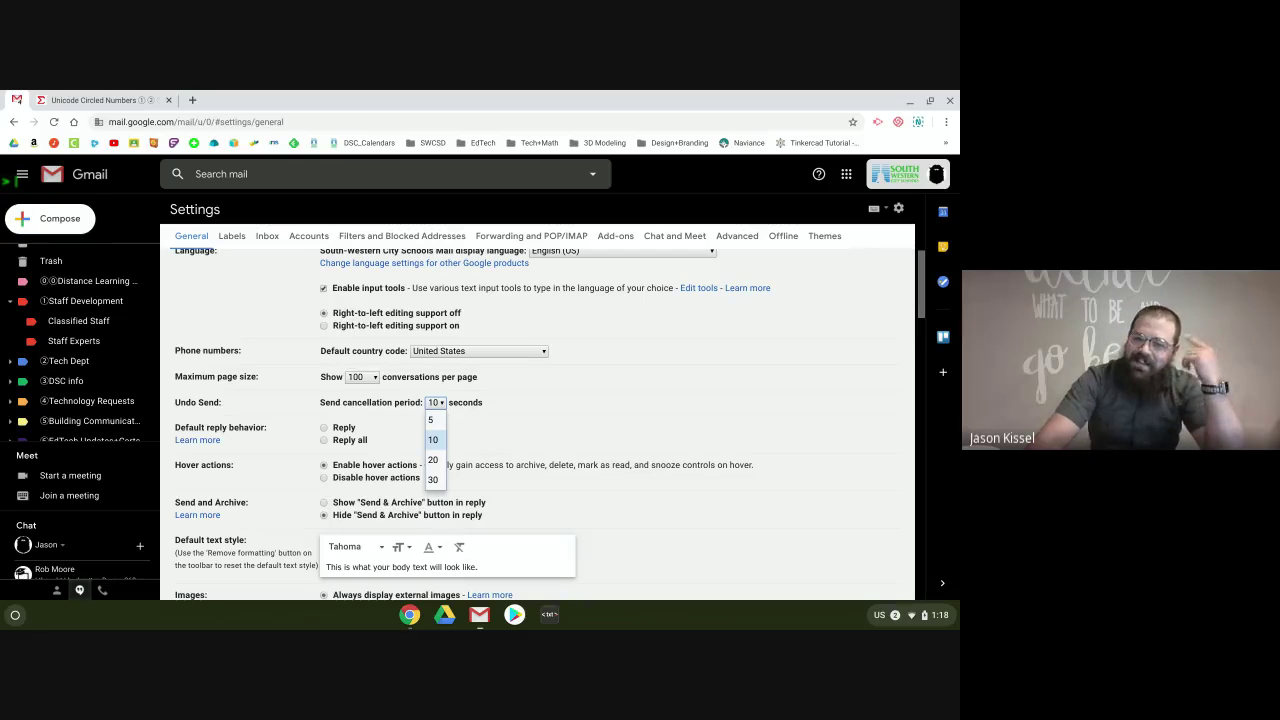
pyautogui.click(441, 445)
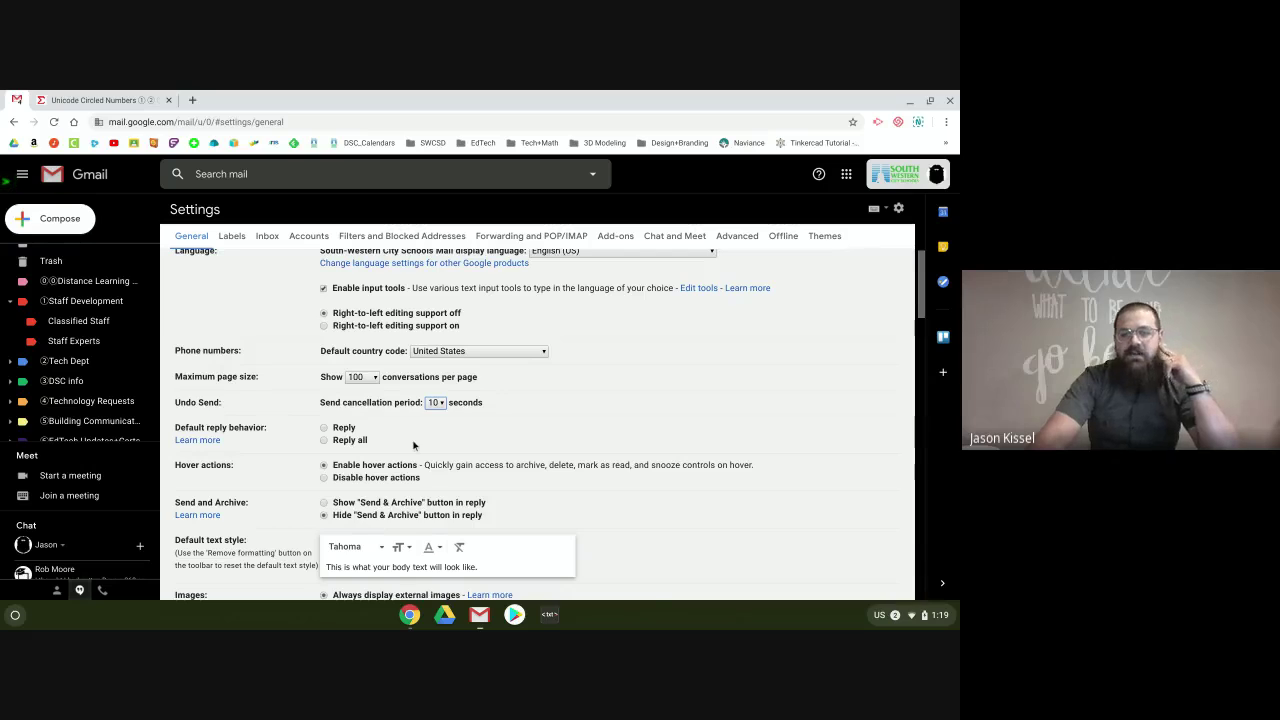
# - View the font, size and text color choices of the default text style, closing each without picking one
pyautogui.scroll(-1, 416, 440)
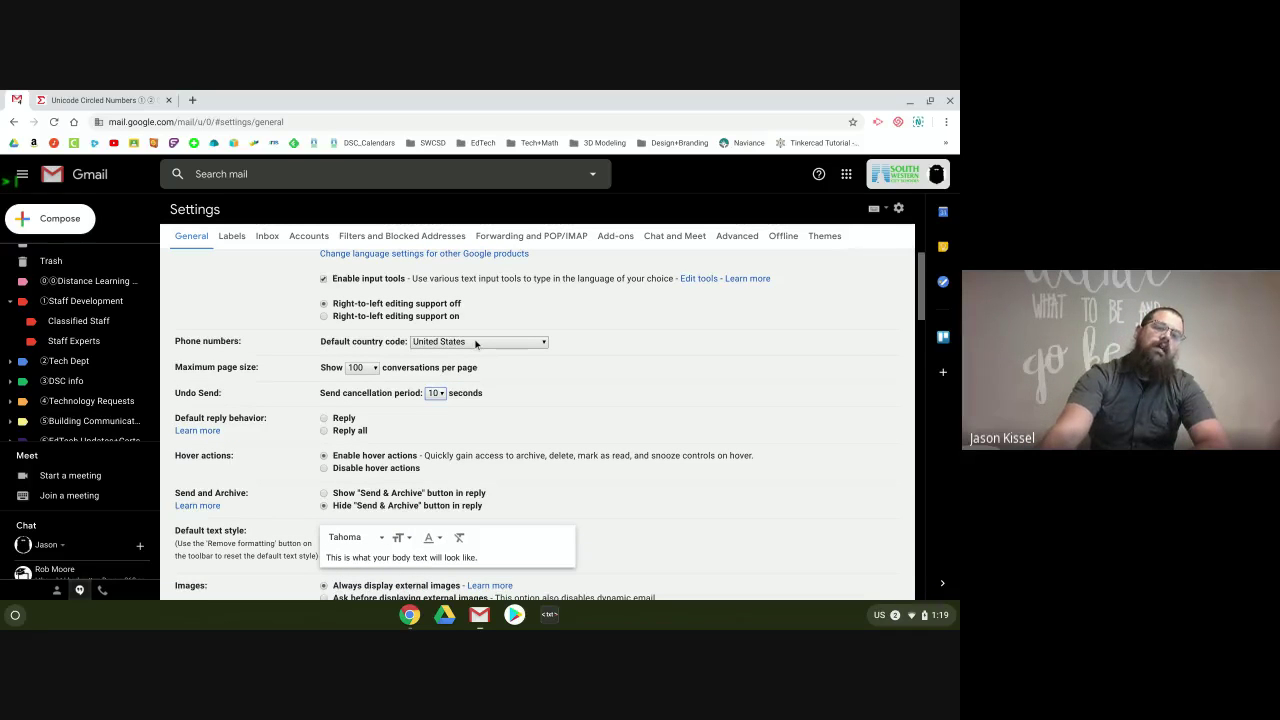
pyautogui.scroll(-3, 476, 343)
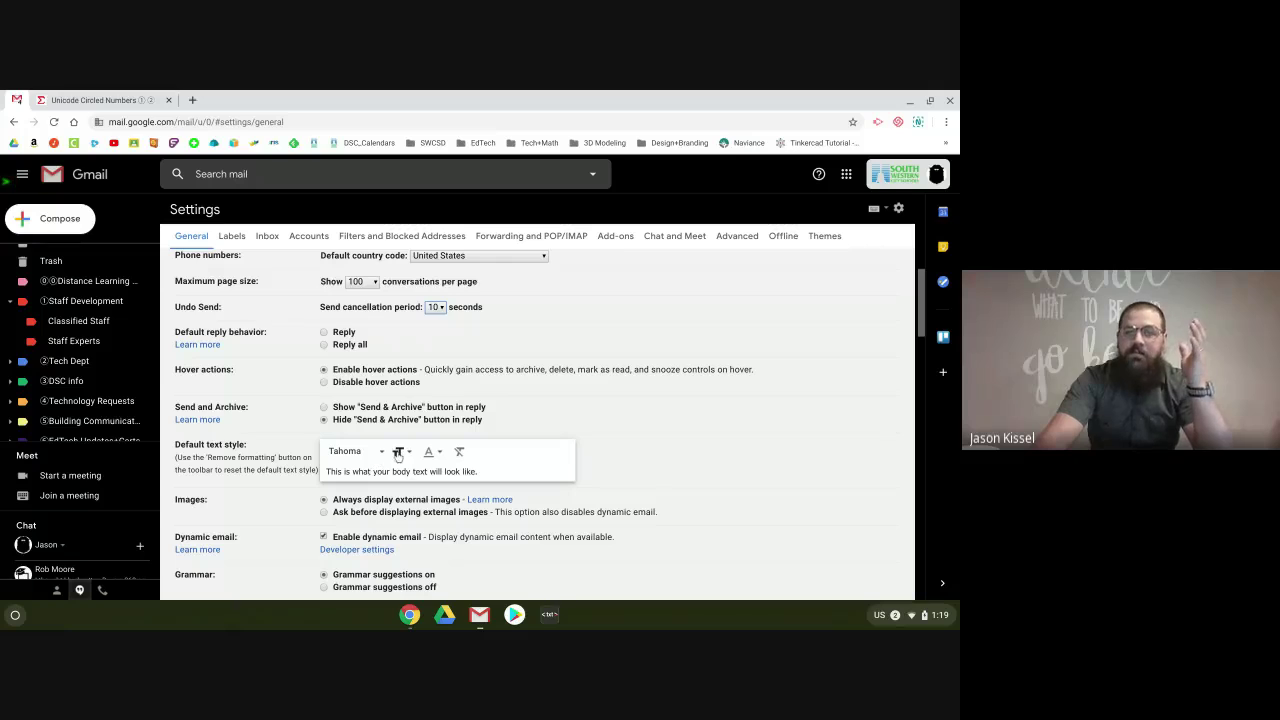
pyautogui.click(367, 456)
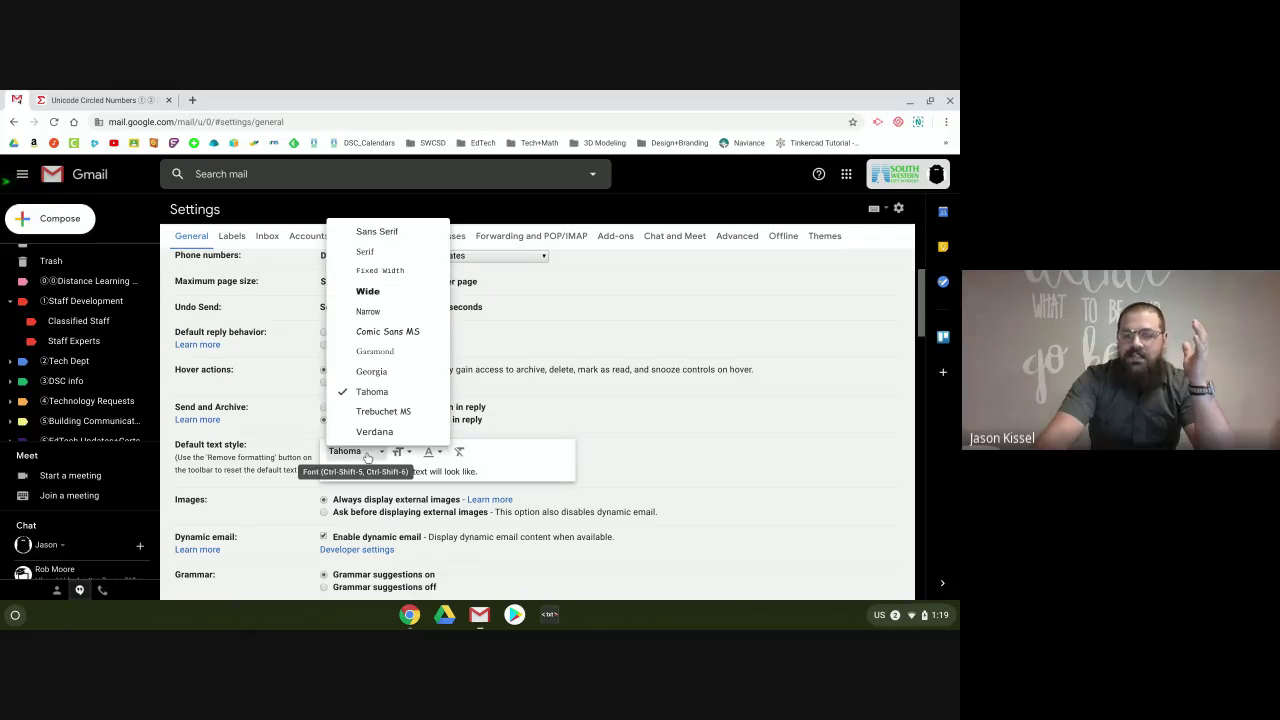
pyautogui.click(368, 458)
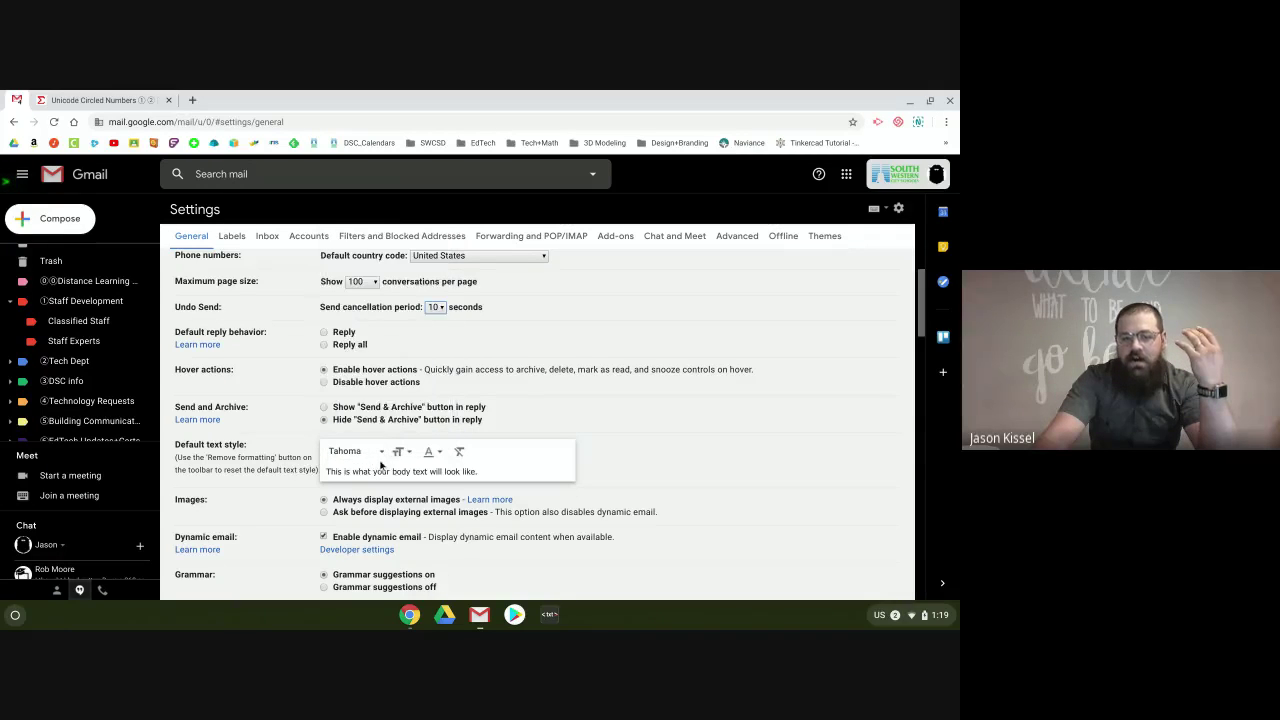
pyautogui.click(399, 452)
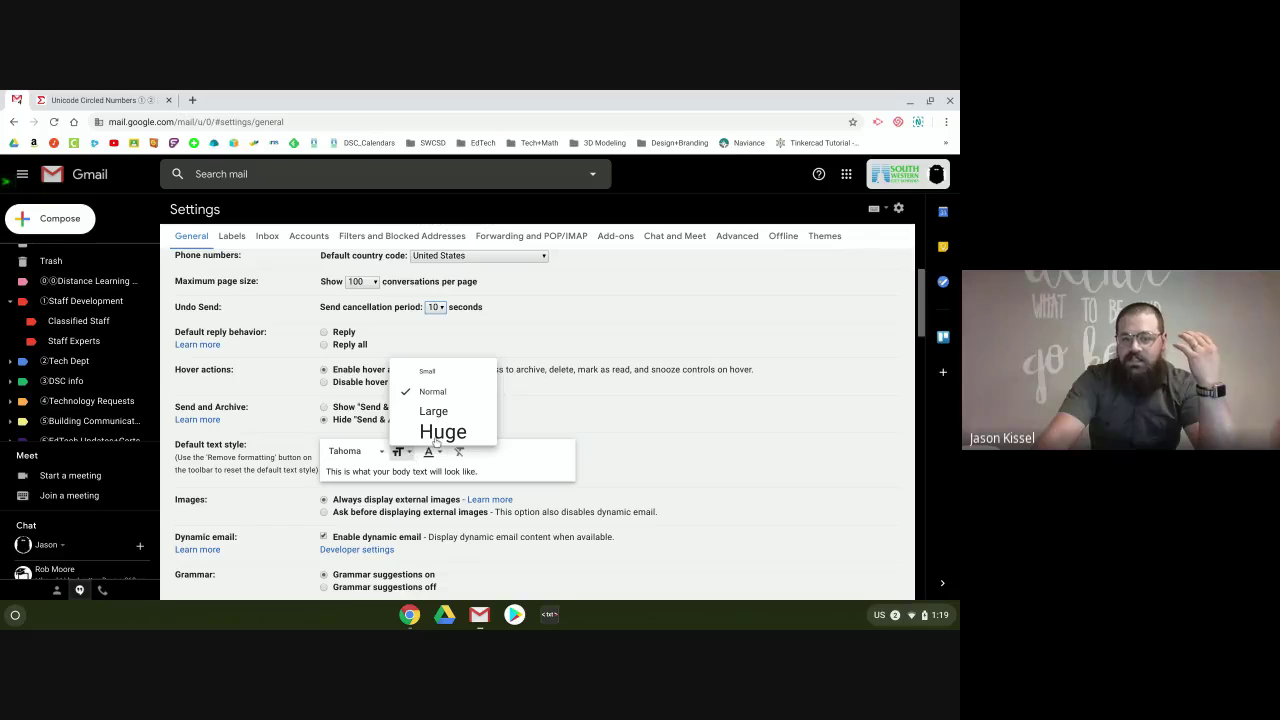
pyautogui.click(415, 463)
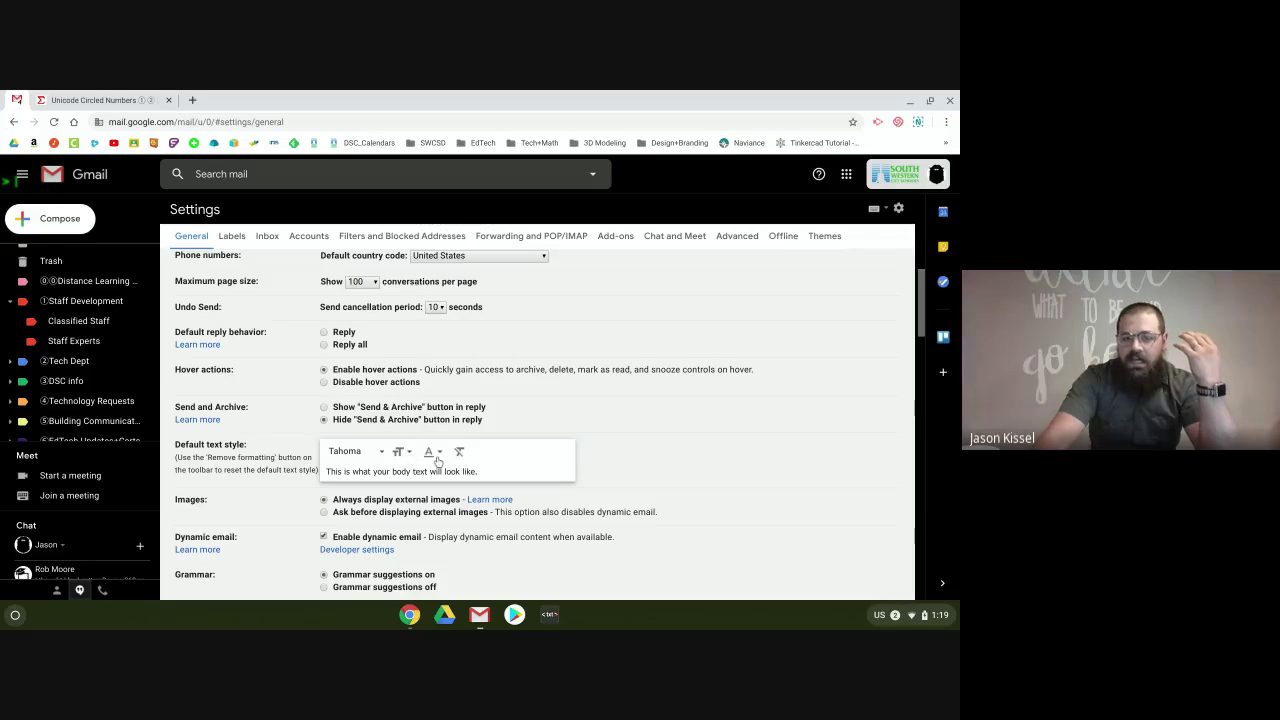
pyautogui.click(437, 459)
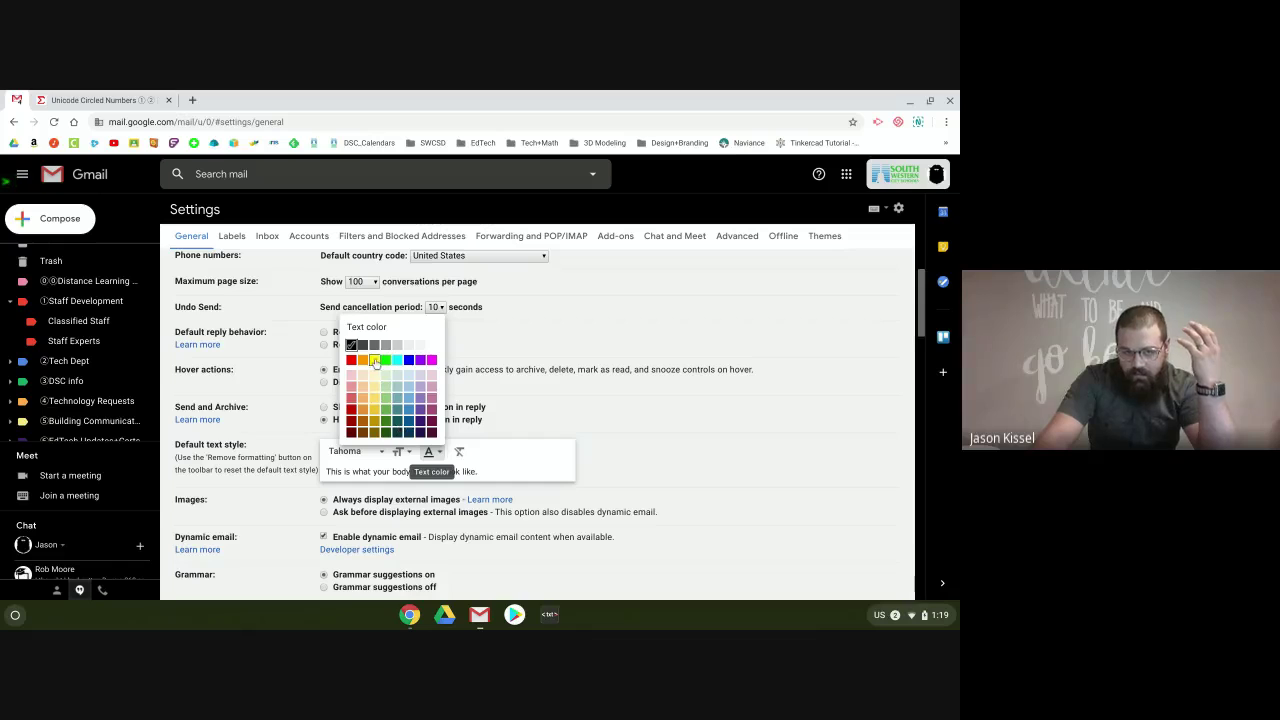
pyautogui.click(521, 448)
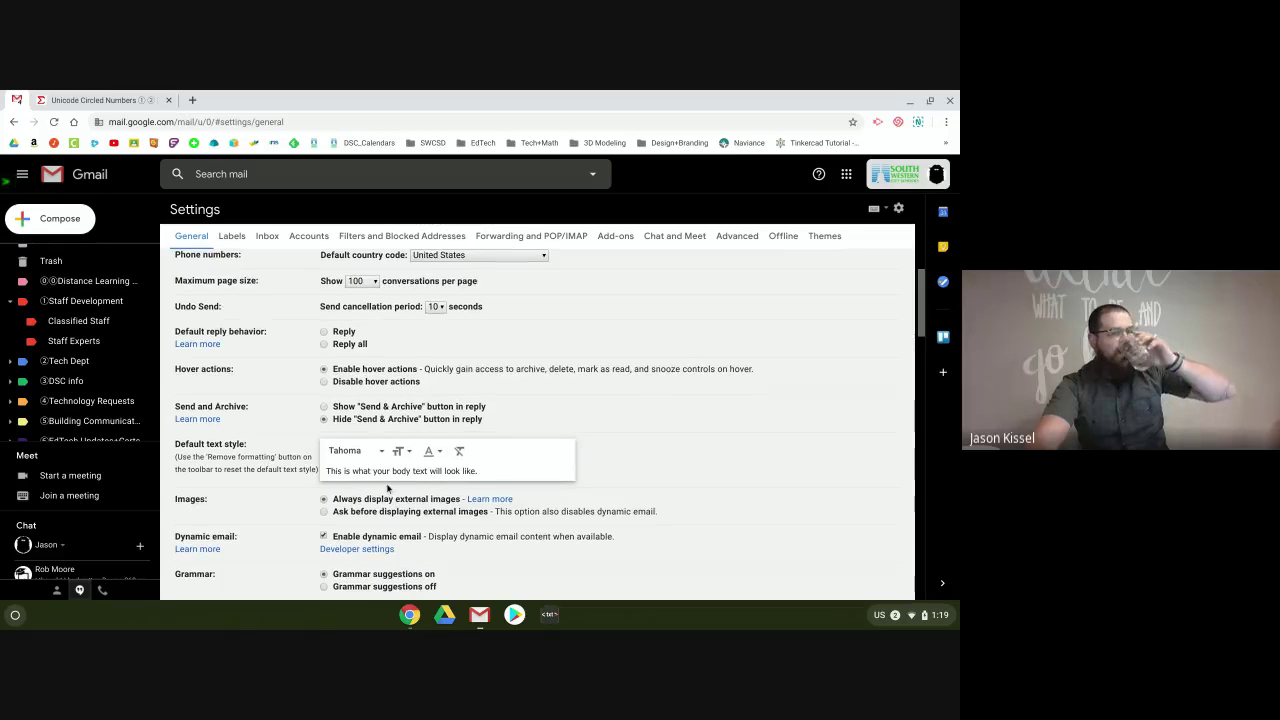
# - Examine the General settings from images, grammar and auto-advance through Smart Compose, nudges and notifications to the stars in use
pyautogui.scroll(-3, 388, 487)
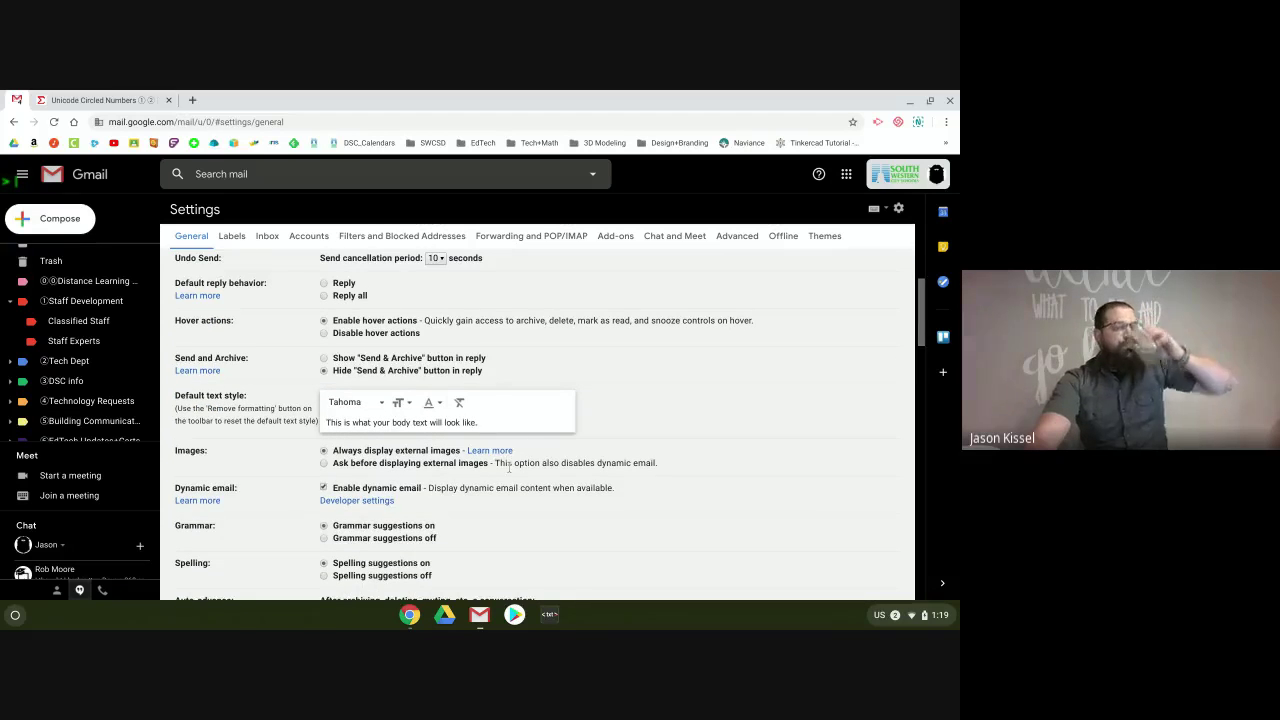
pyautogui.scroll(-1, 480, 500)
pyautogui.scroll(-1, 306, 491)
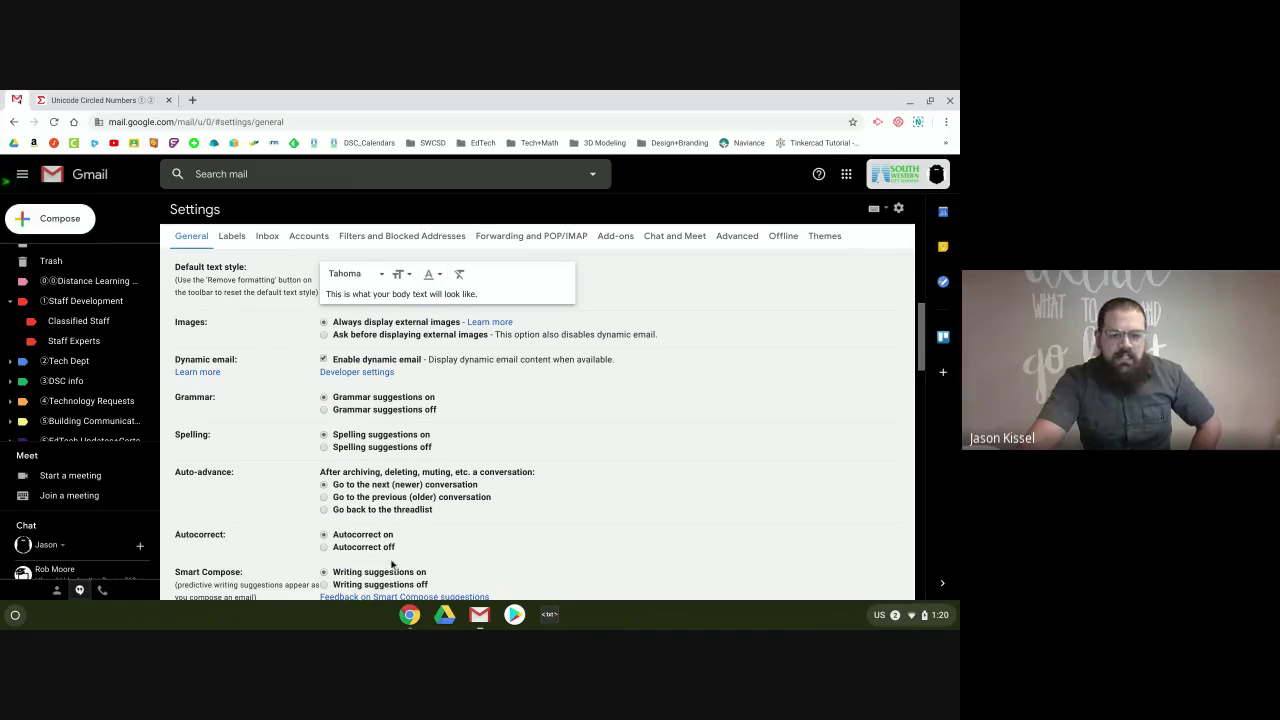
pyautogui.scroll(-1, 245, 533)
pyautogui.scroll(-1, 262, 536)
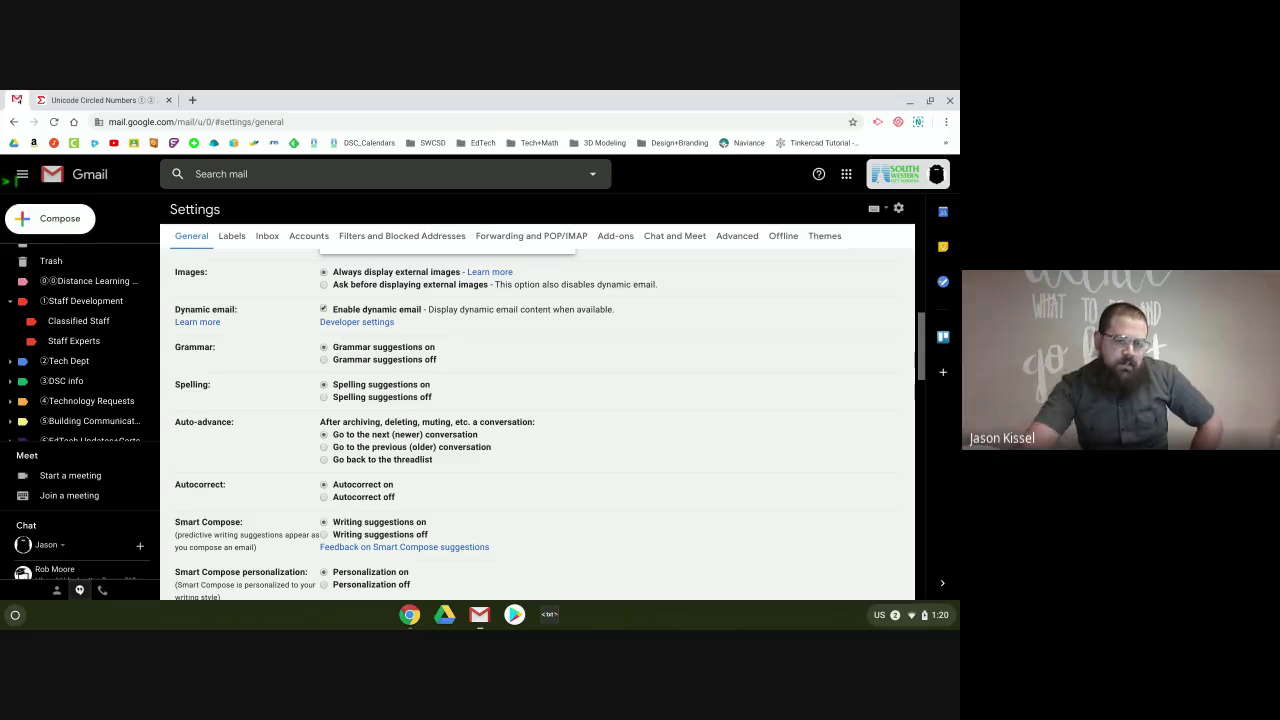
pyautogui.scroll(-2, 606, 489)
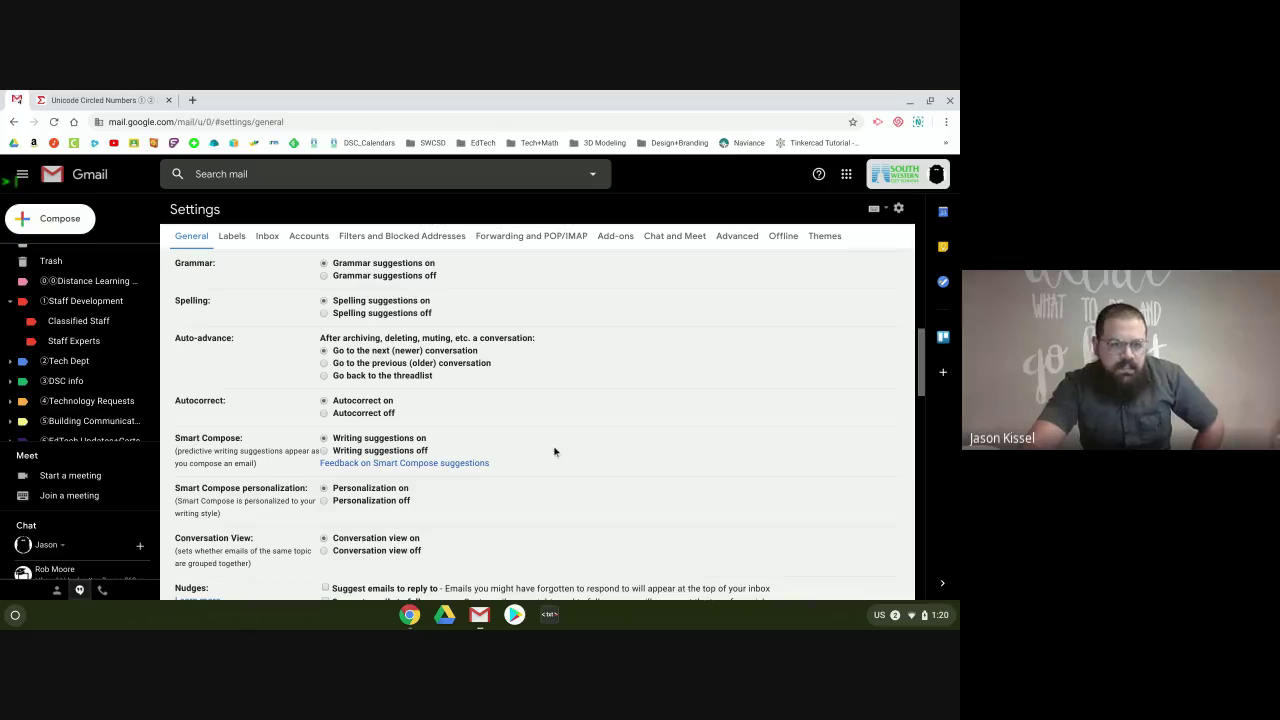
pyautogui.scroll(-3, 565, 486)
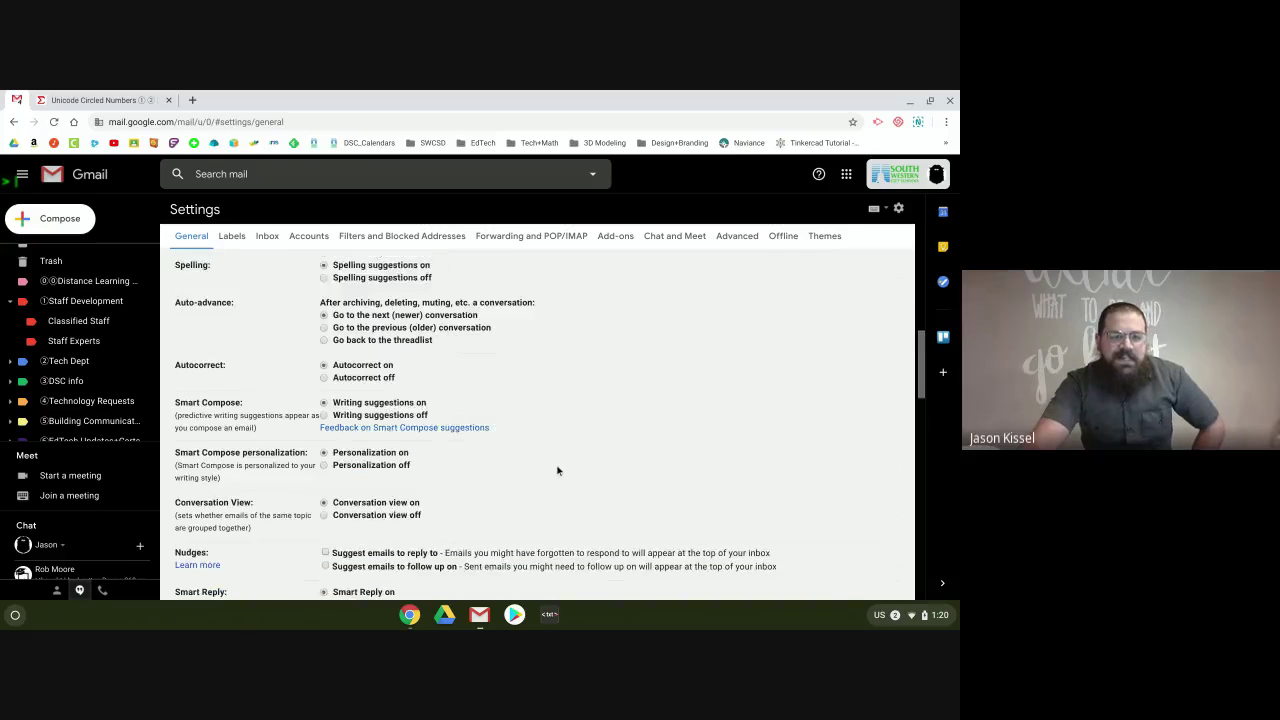
pyautogui.scroll(-4, 558, 487)
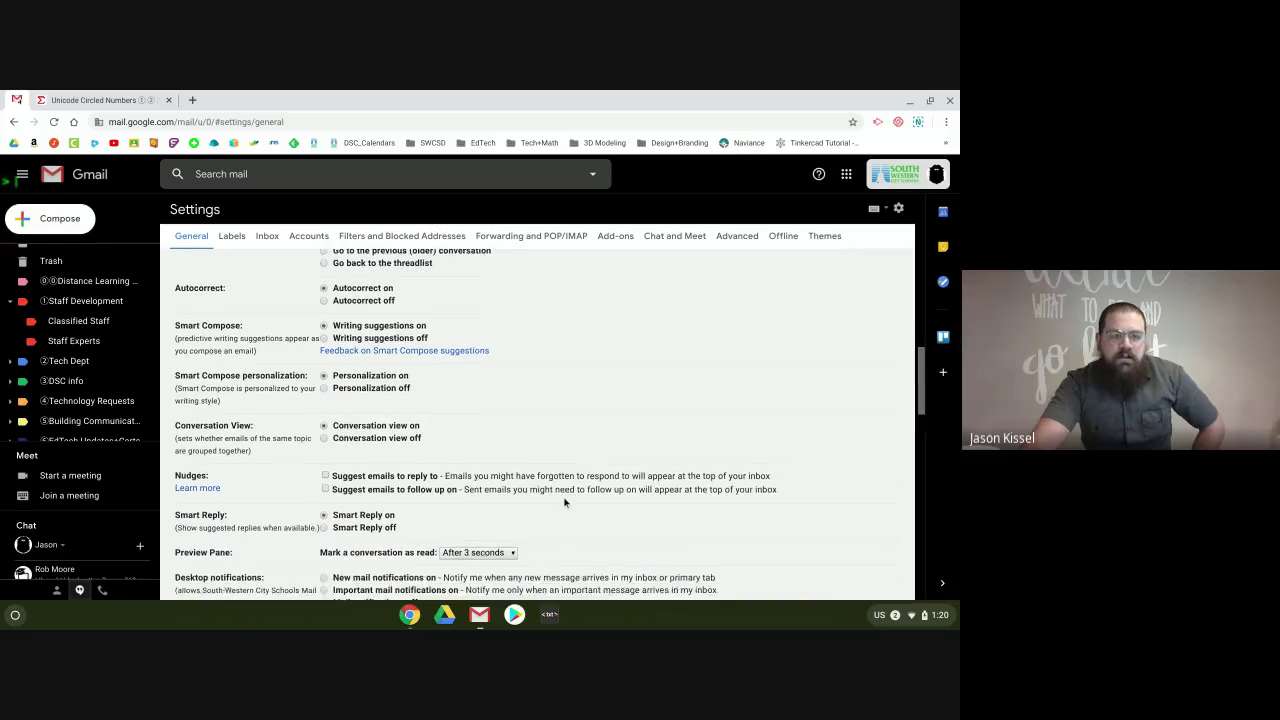
pyautogui.scroll(-8, 568, 497)
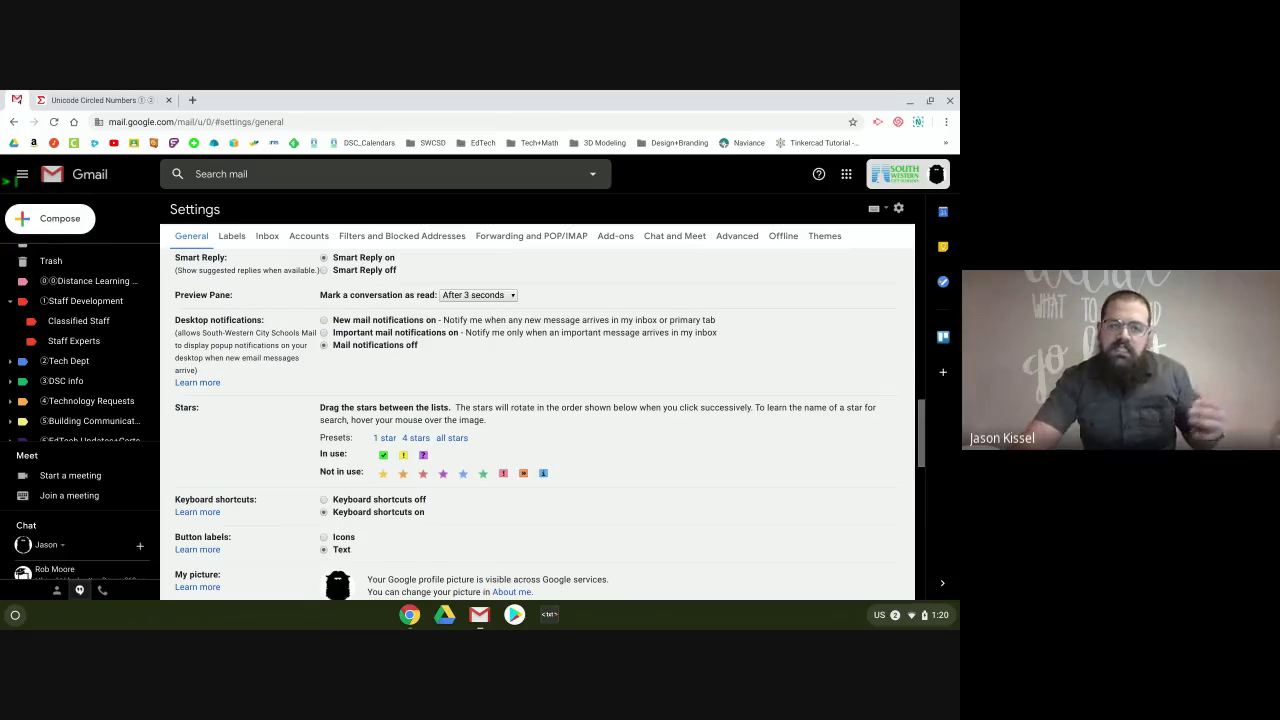
pyautogui.moveTo(399, 472); pyautogui.dragTo(403, 482)
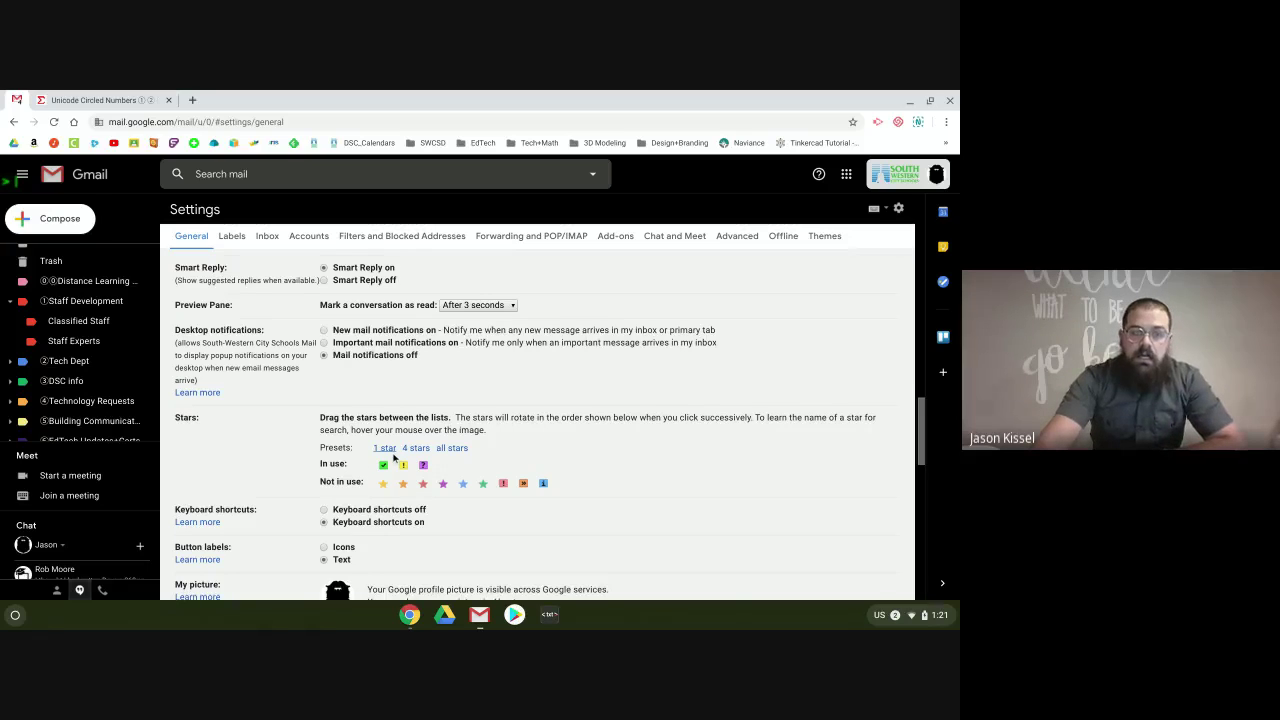
# - Look over the keyboard shortcuts, button labels, contact auto-complete and signature settings
pyautogui.scroll(-1, 394, 457)
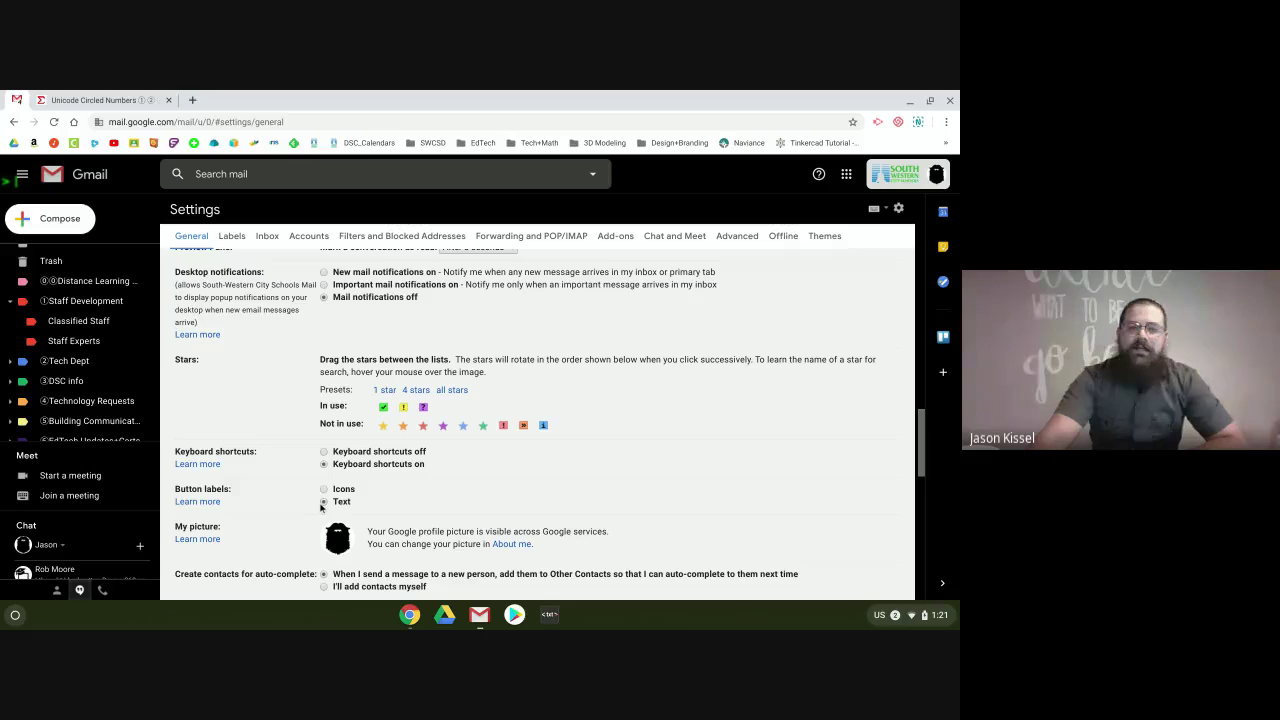
pyautogui.scroll(-2, 449, 511)
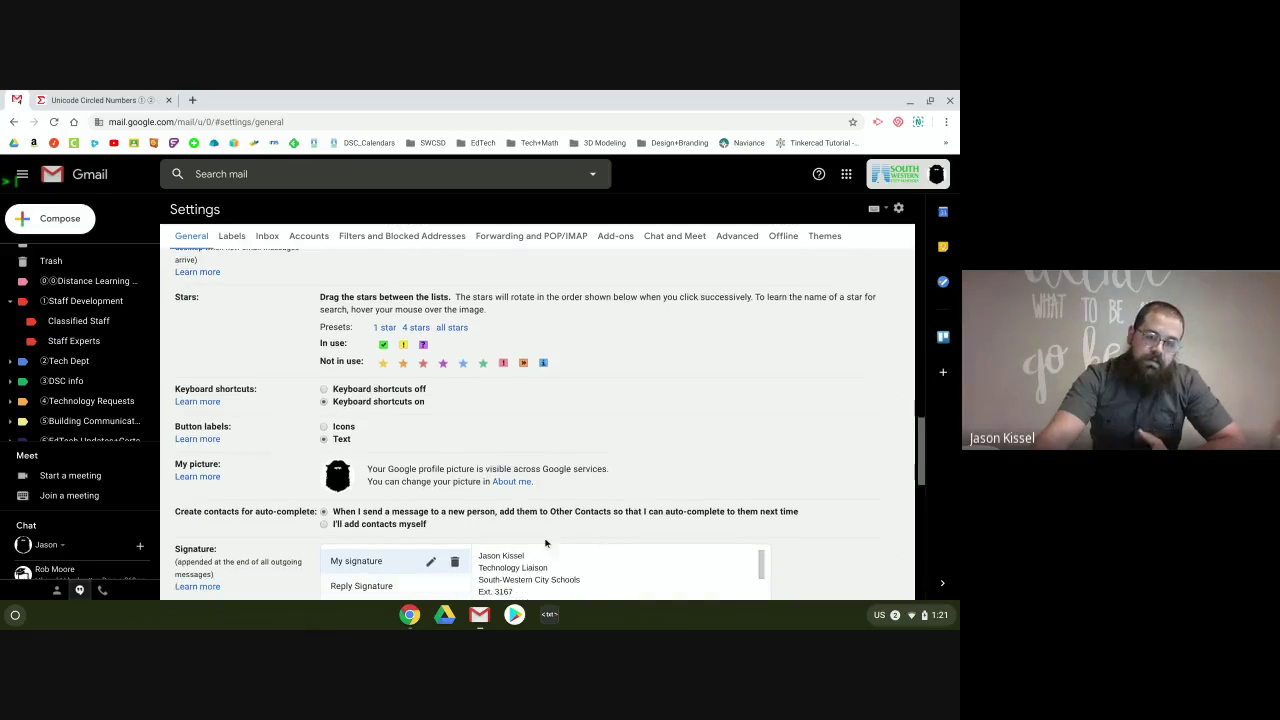
pyautogui.scroll(-2, 450, 505)
pyautogui.scroll(1, 552, 463)
pyautogui.scroll(-2, 552, 463)
pyautogui.scroll(2, 552, 463)
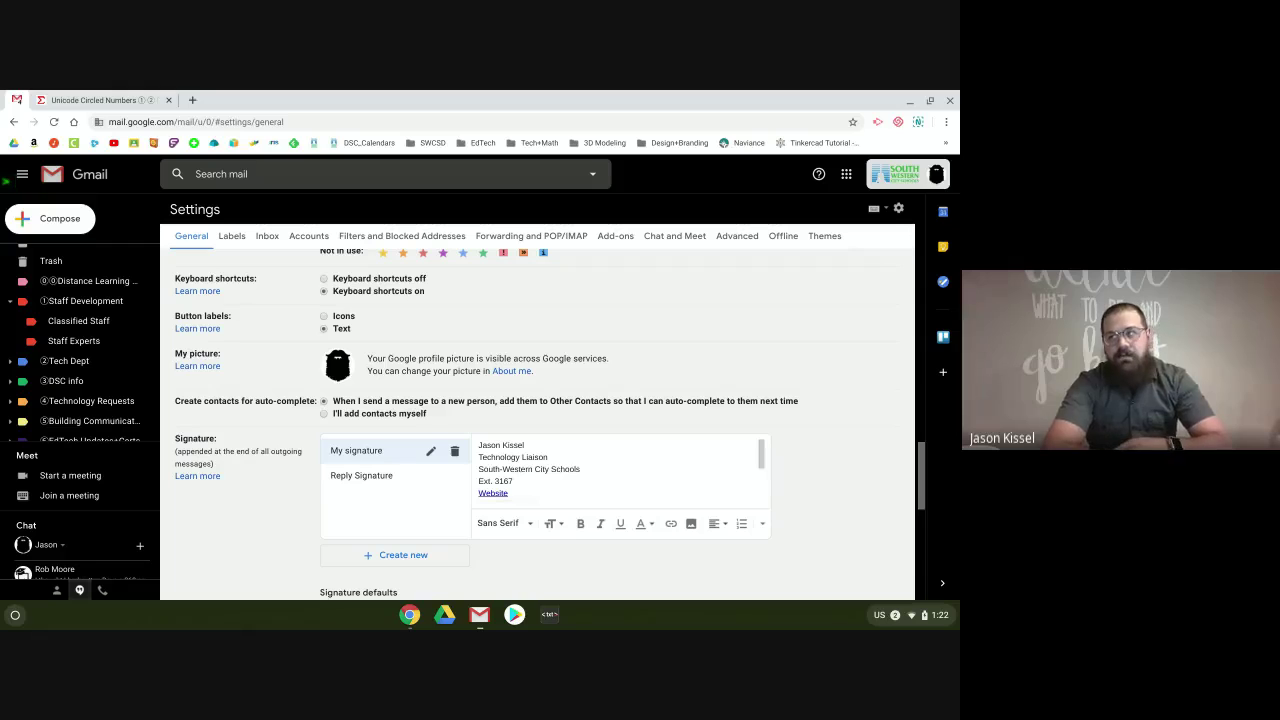
# - Compare the contents of My signature and Reply Signature, including the badge images under the website link
pyautogui.click(383, 484)
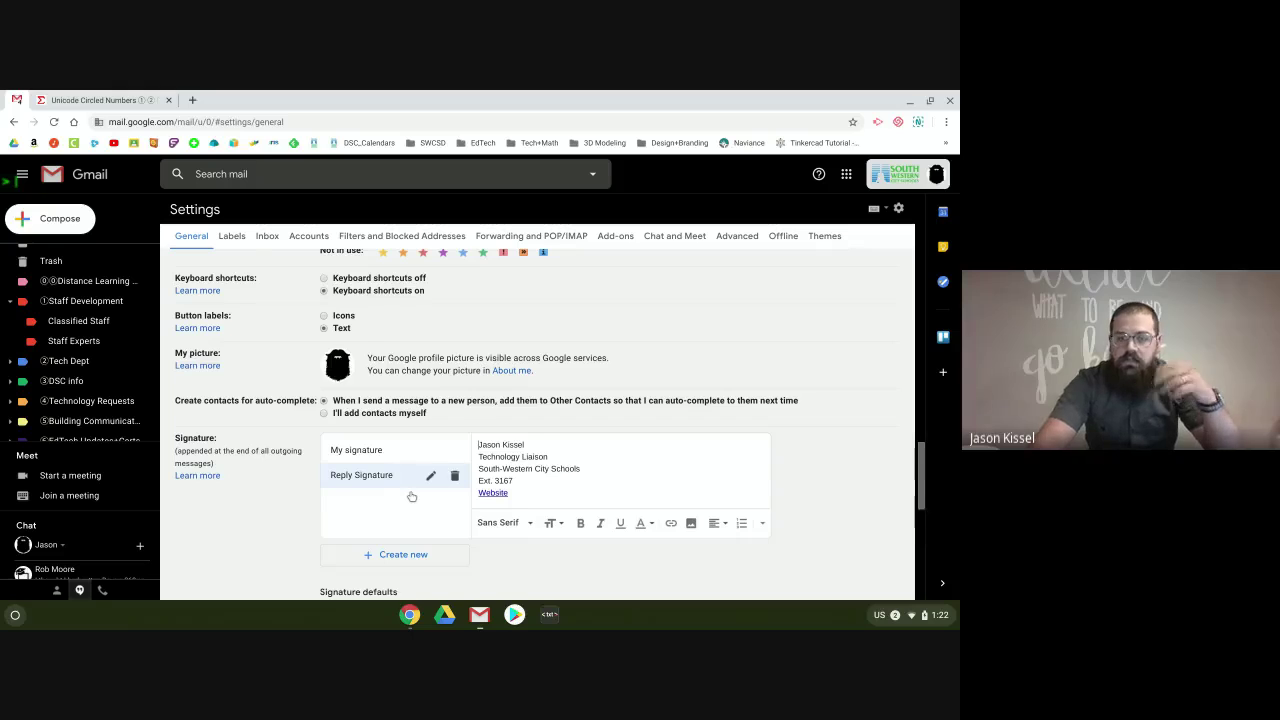
pyautogui.scroll(-1, 500, 470)
pyautogui.scroll(-1, 546, 455)
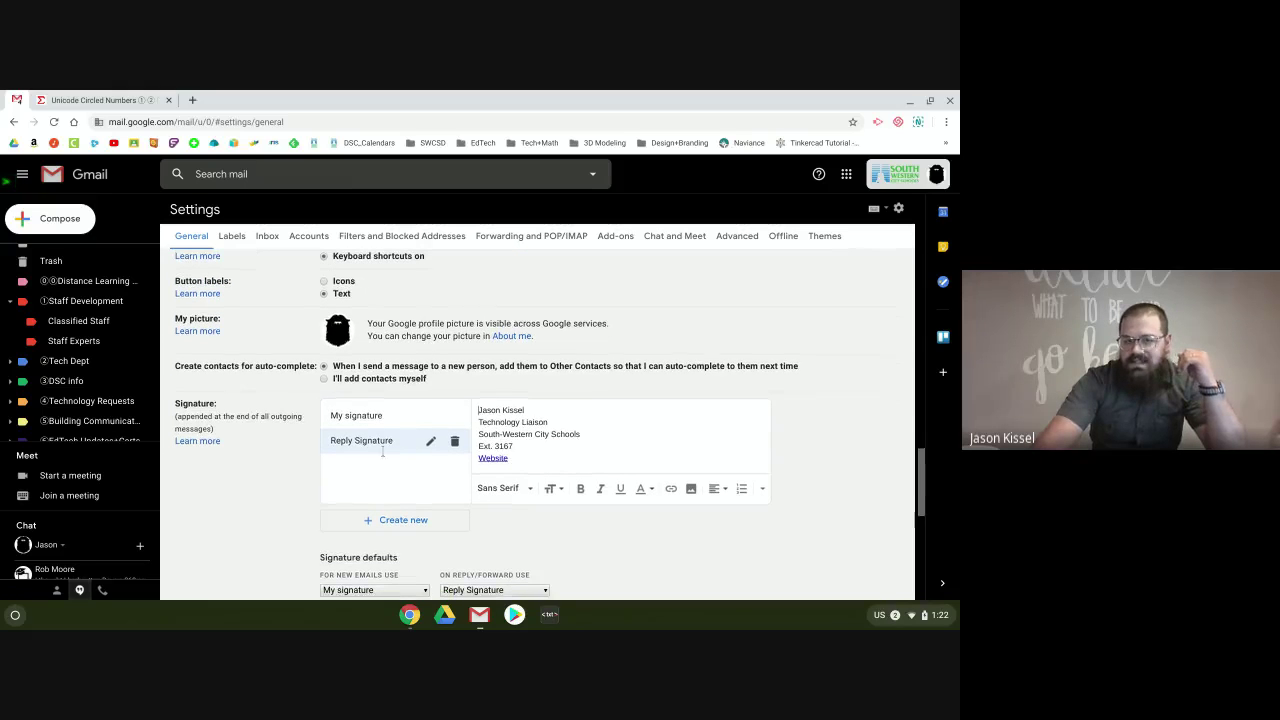
pyautogui.click(380, 415)
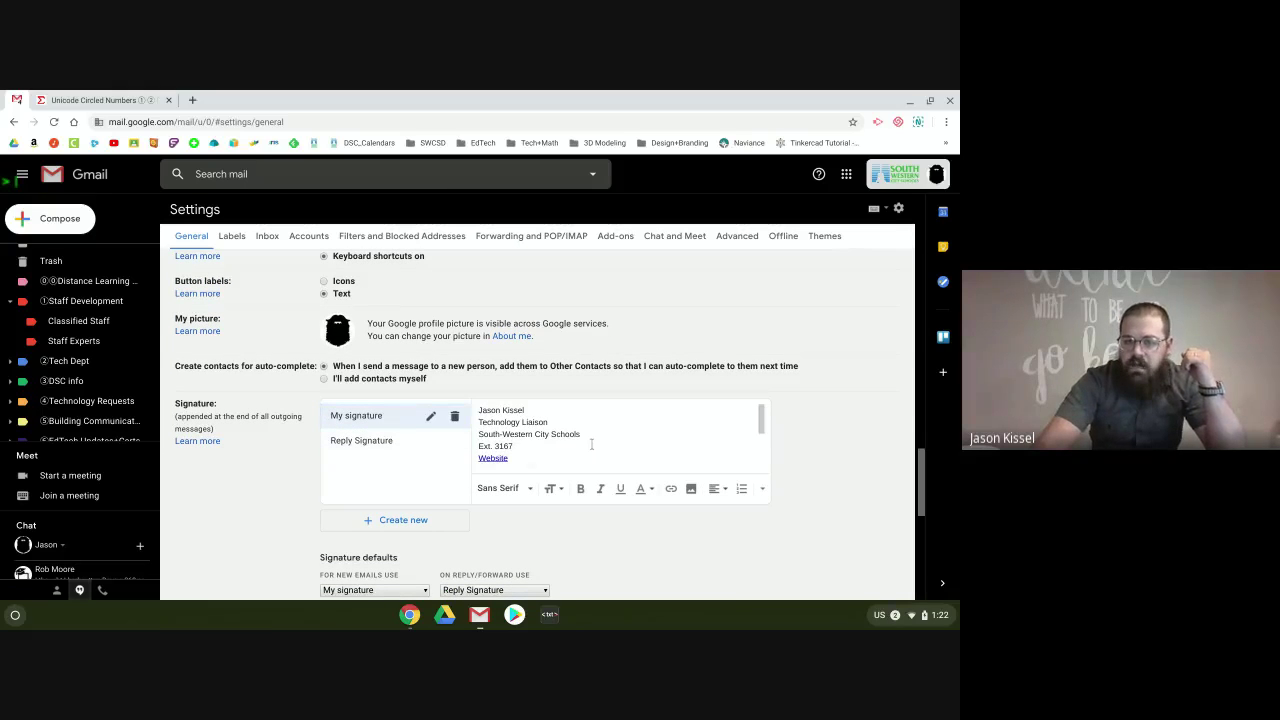
pyautogui.scroll(-2, 535, 432)
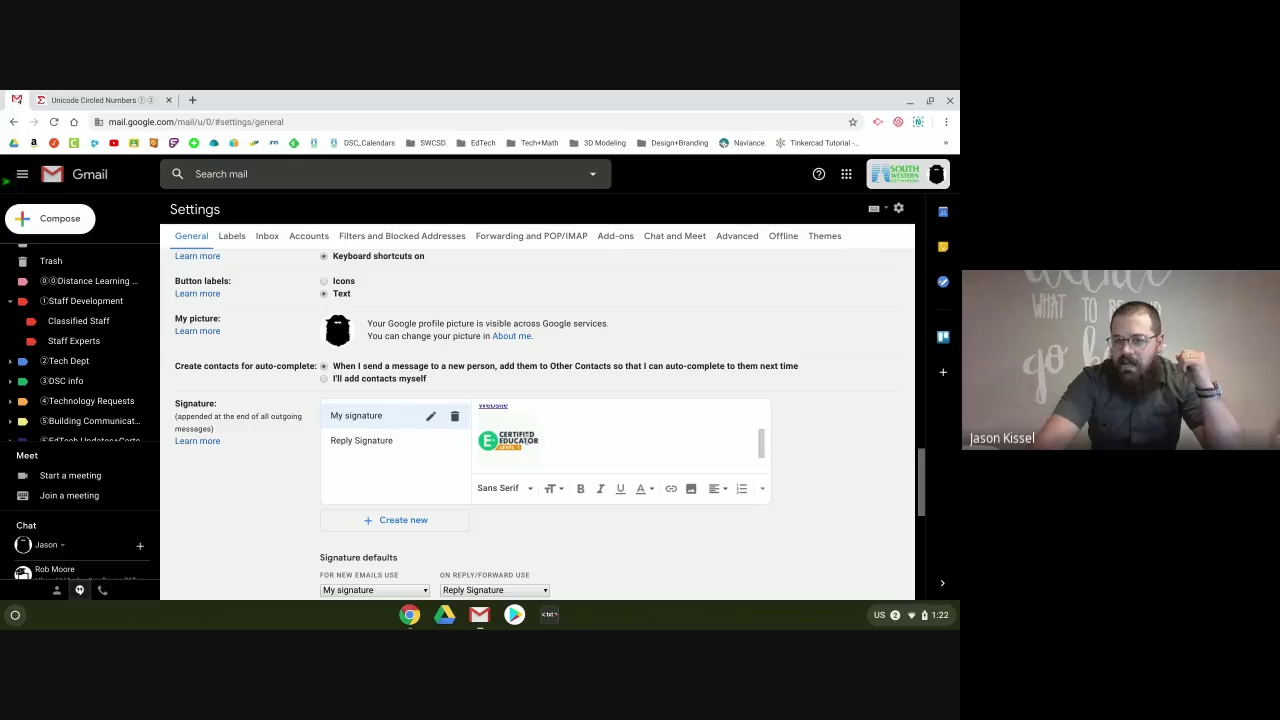
pyautogui.scroll(2, 577, 440)
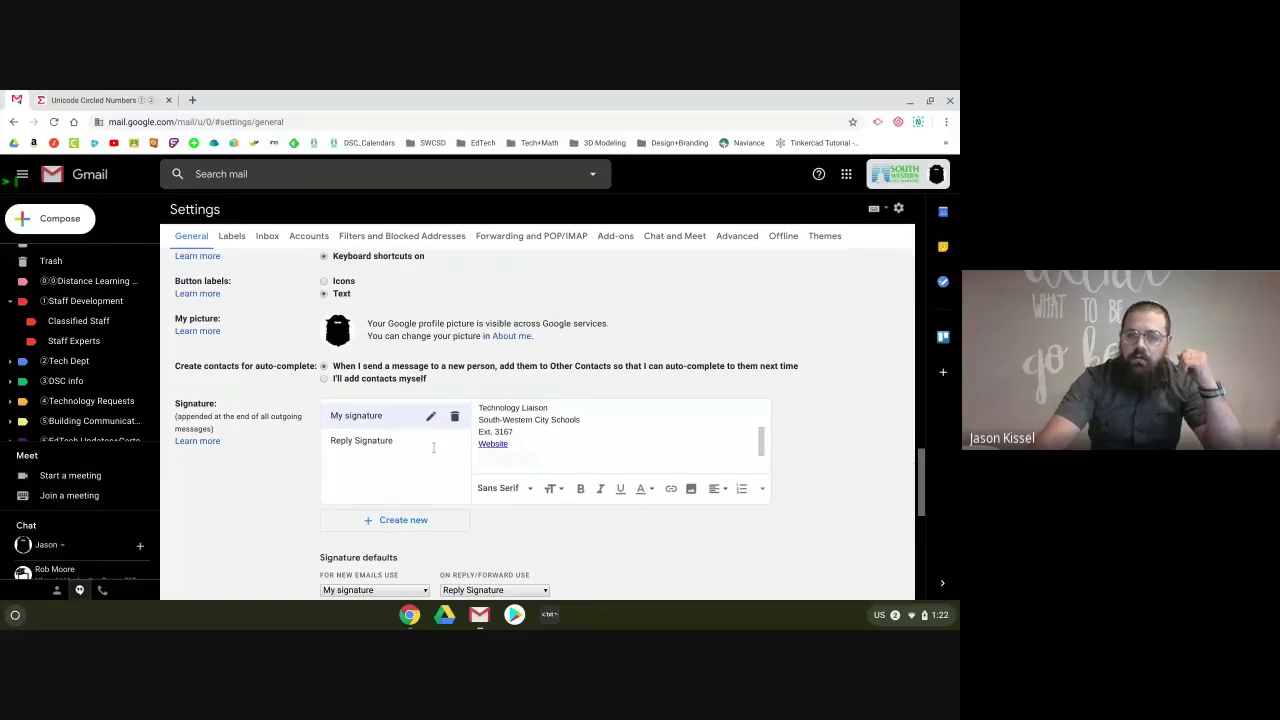
pyautogui.scroll(1, 420, 440)
pyautogui.click(500, 472)
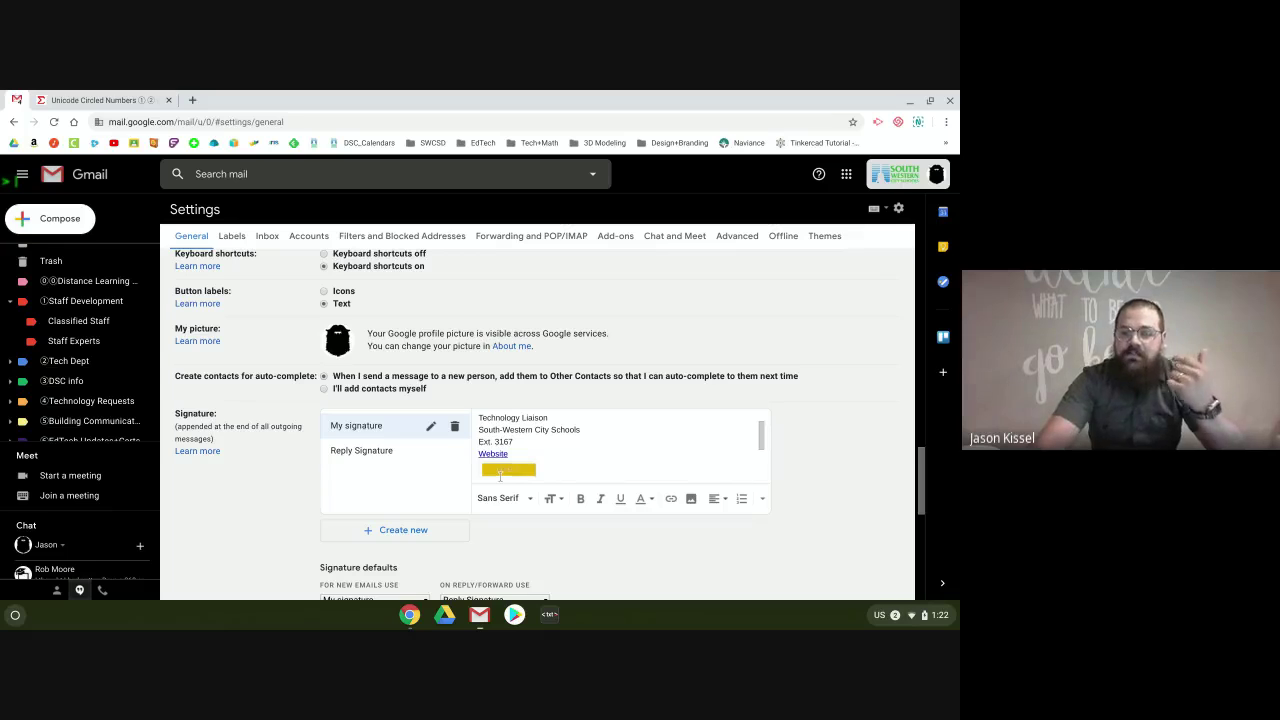
pyautogui.click(355, 451)
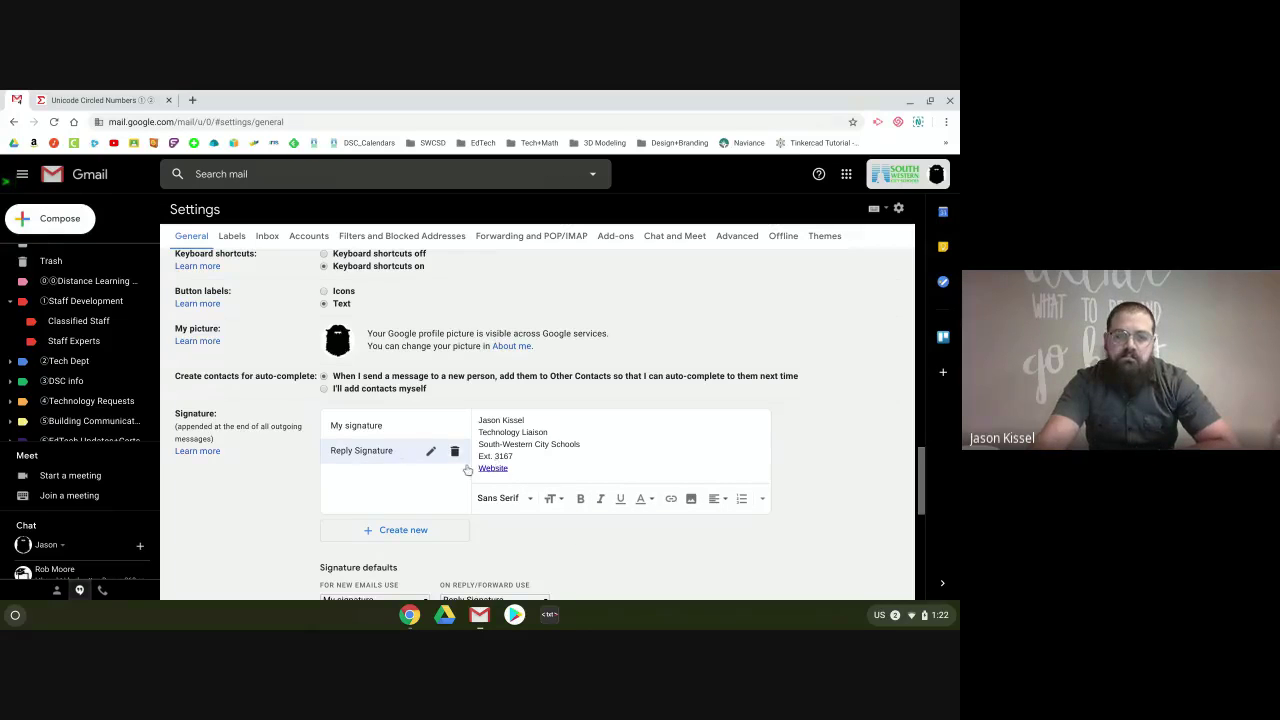
# - Review the signature defaults for new emails and replies, the personal level indicators, snippets and vacation responder settings
pyautogui.scroll(-1, 388, 440)
pyautogui.scroll(-1, 378, 430)
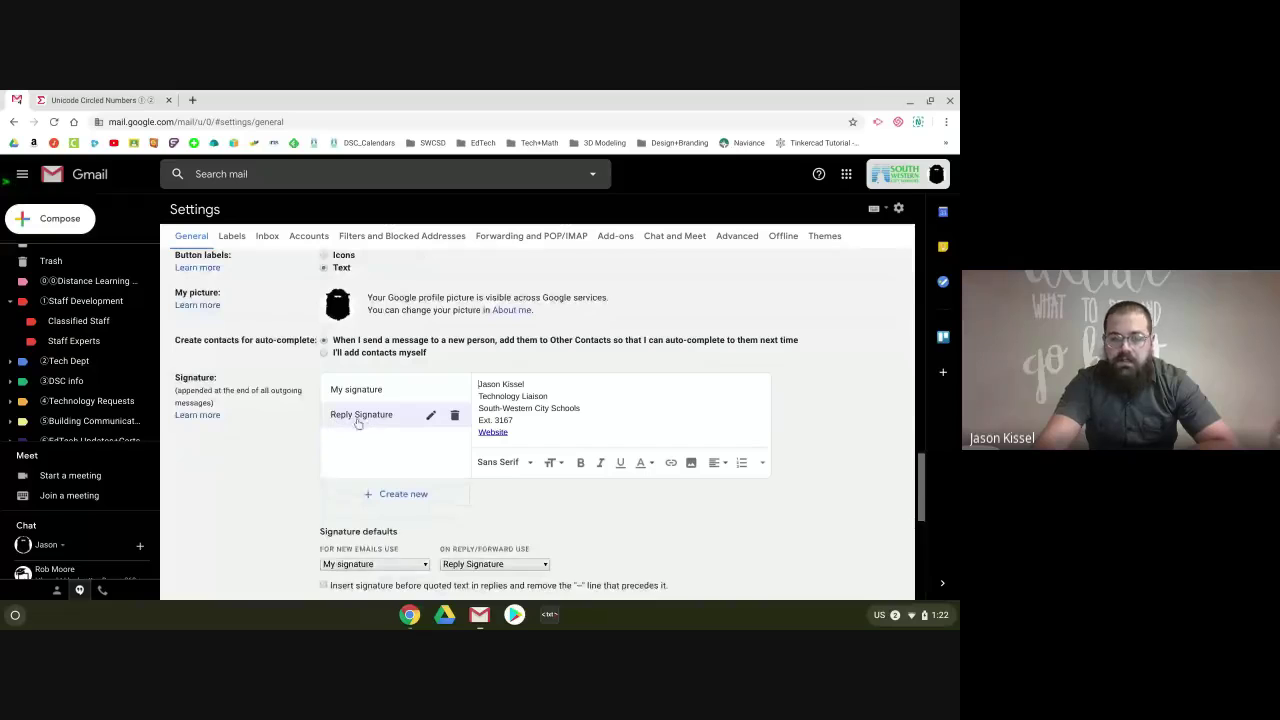
pyautogui.scroll(-4, 586, 508)
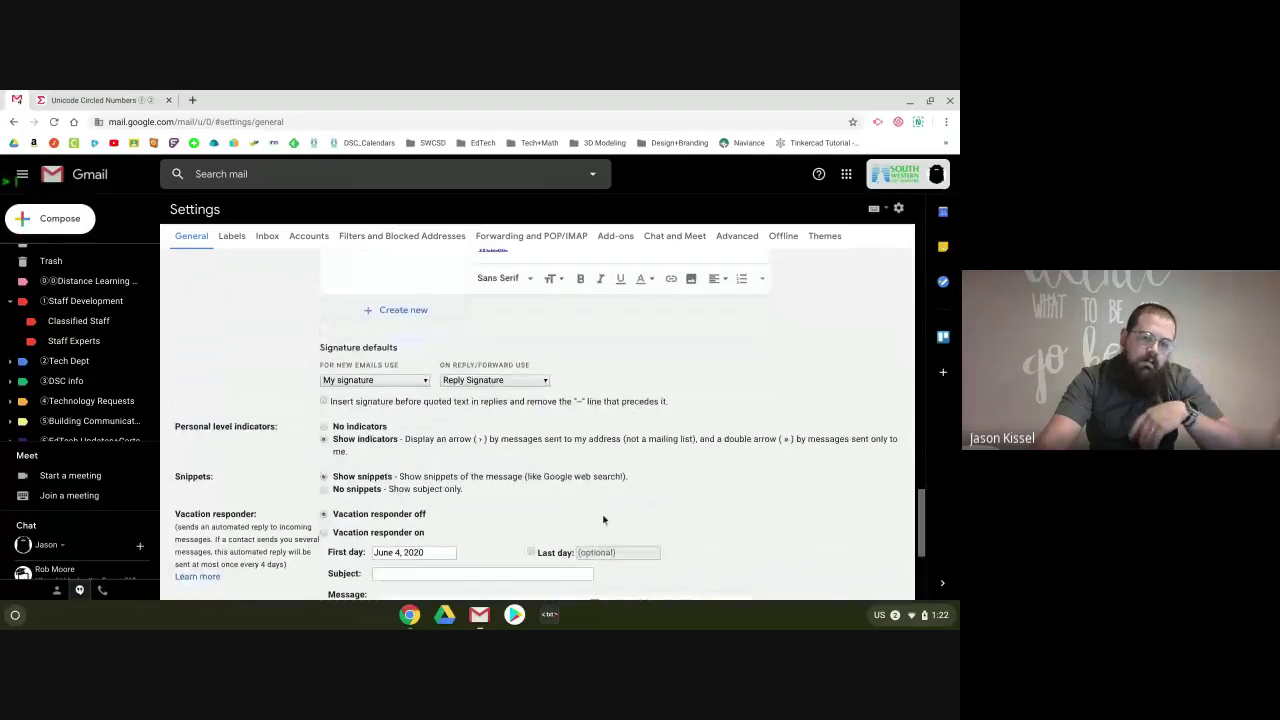
pyautogui.scroll(-2, 607, 520)
pyautogui.scroll(-1, 615, 498)
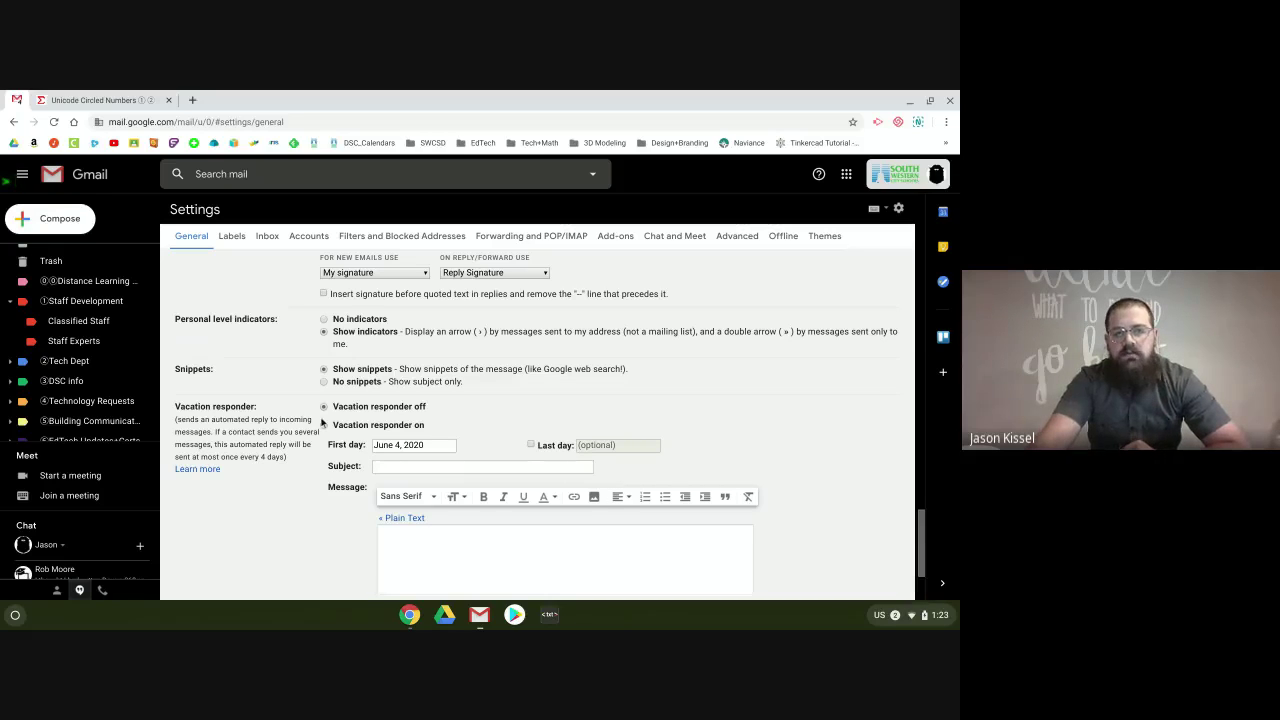
pyautogui.scroll(-1, 546, 432)
pyautogui.scroll(-1, 546, 432)
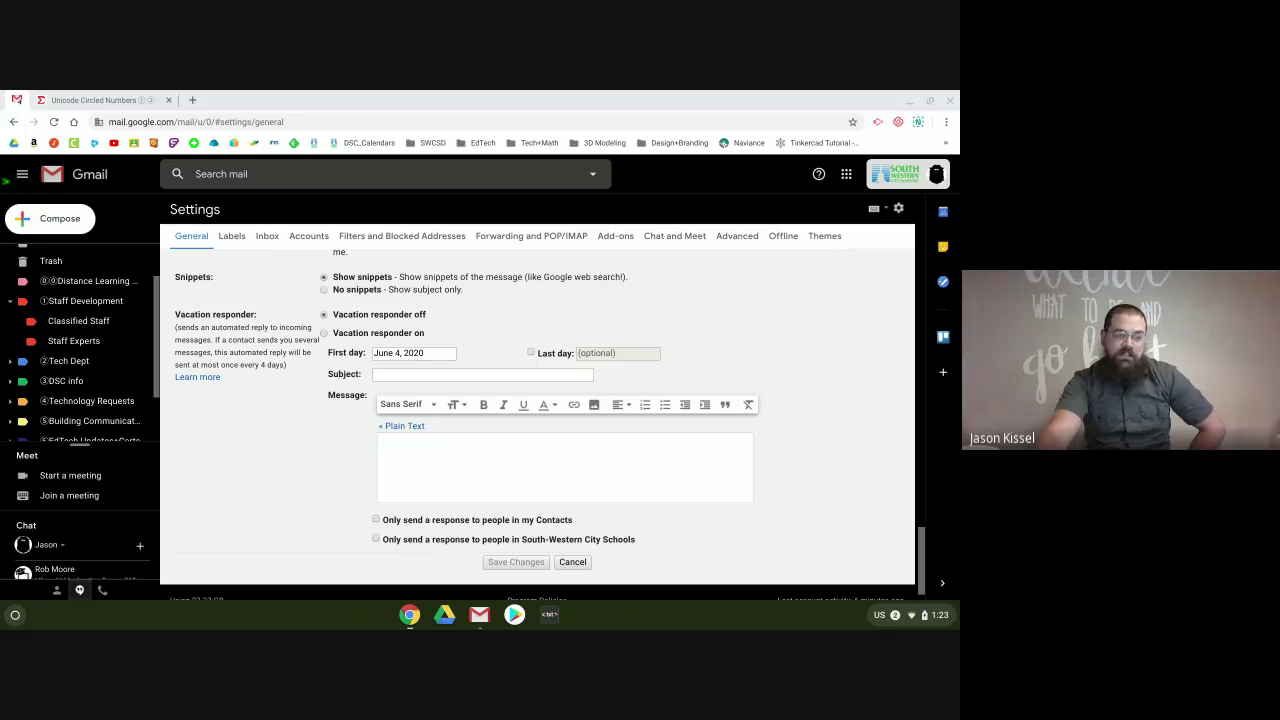
# - Open the Labels settings and compare the show and hide options of the system labels with the sidebar's label list
pyautogui.click(240, 238)
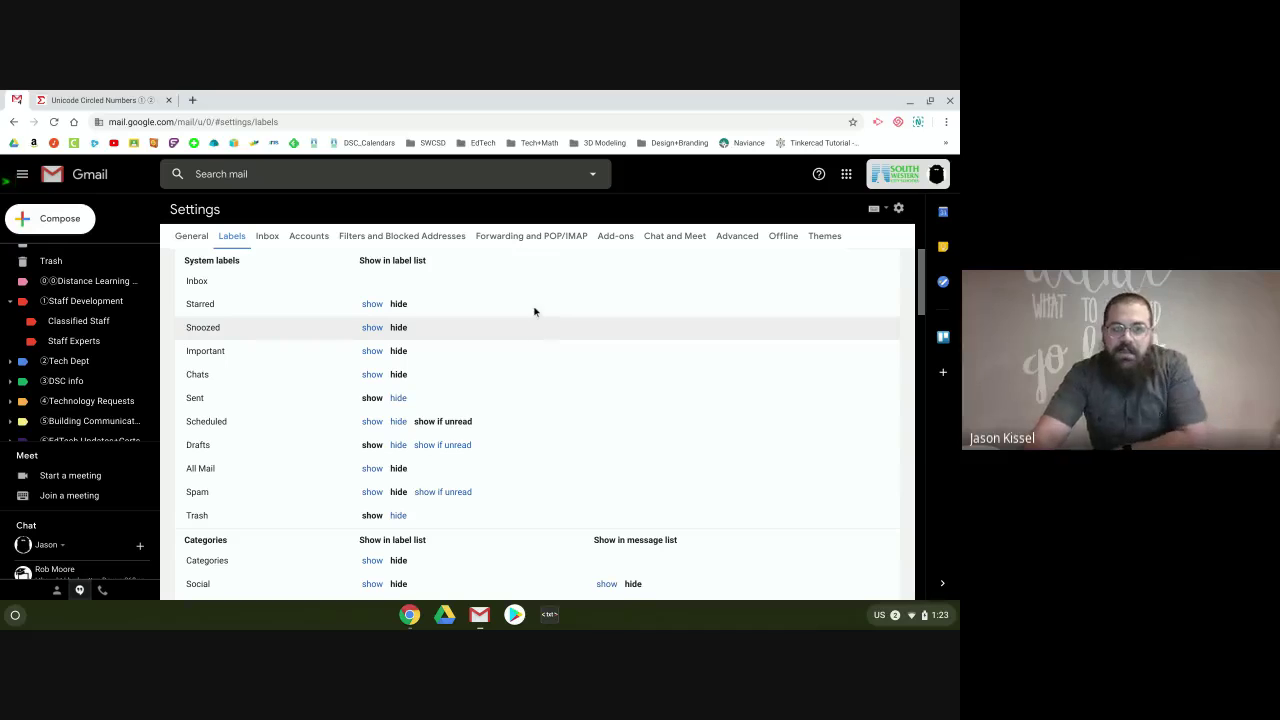
pyautogui.scroll(-1, 545, 310)
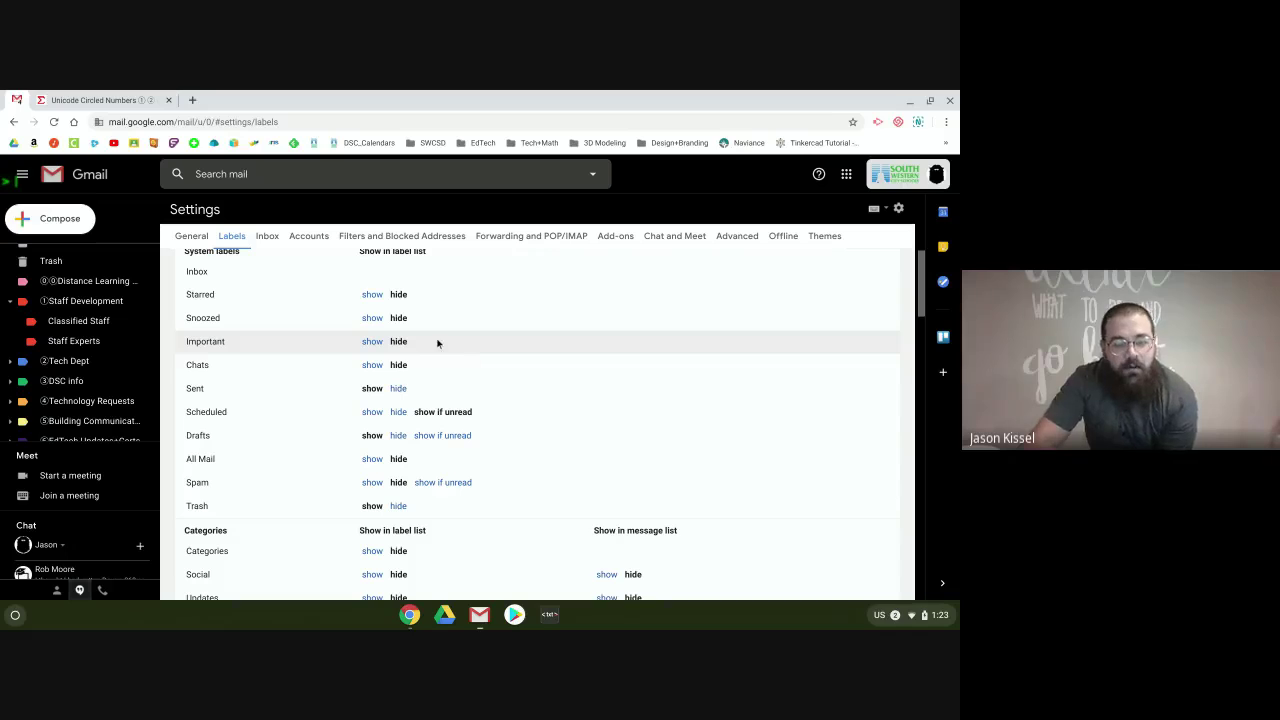
pyautogui.scroll(-1, 67, 318)
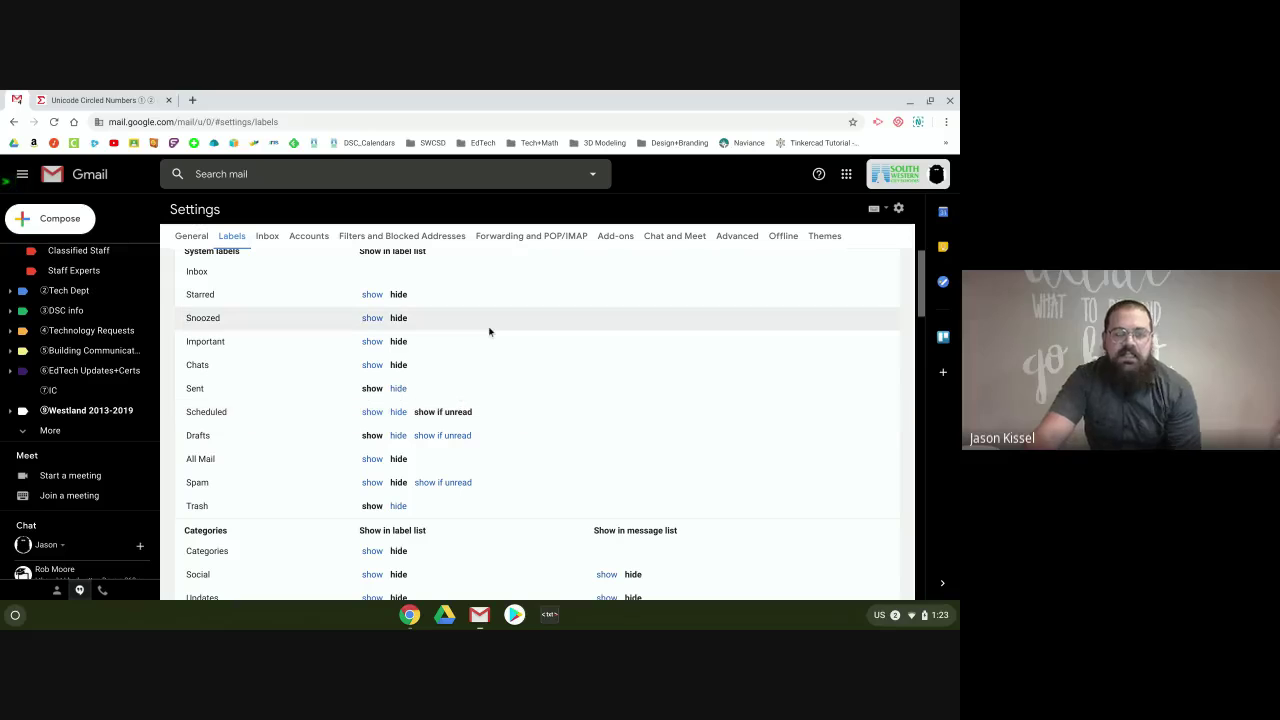
pyautogui.scroll(1, 514, 334)
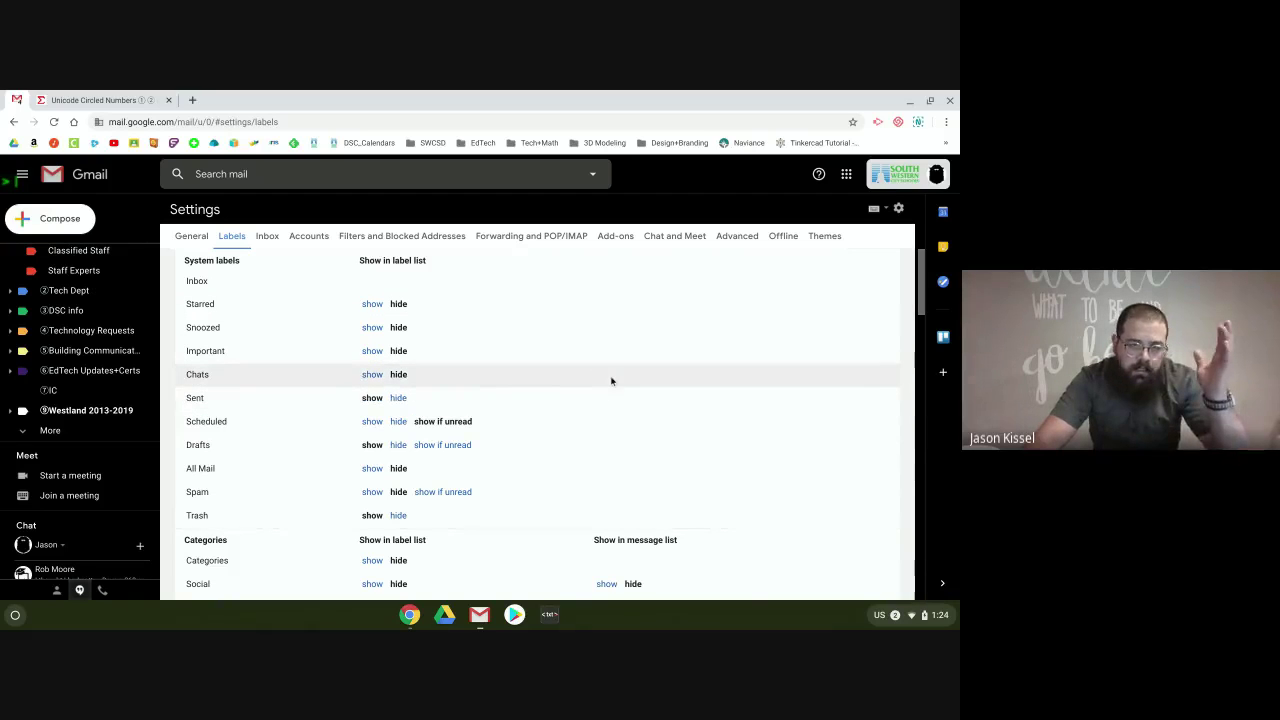
pyautogui.scroll(3, 73, 297)
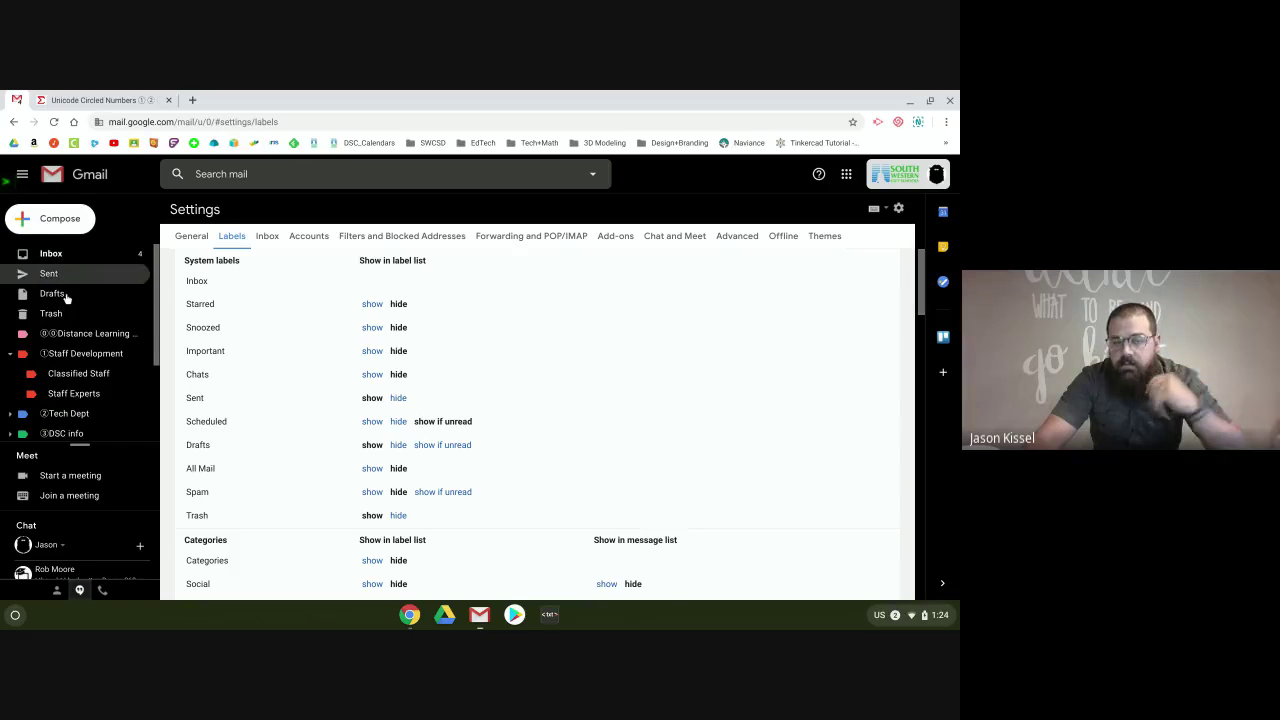
# - Examine the visibility options of the categories and the show, hide, remove and edit options of the custom labels
pyautogui.scroll(-1, 492, 370)
pyautogui.scroll(-2, 490, 375)
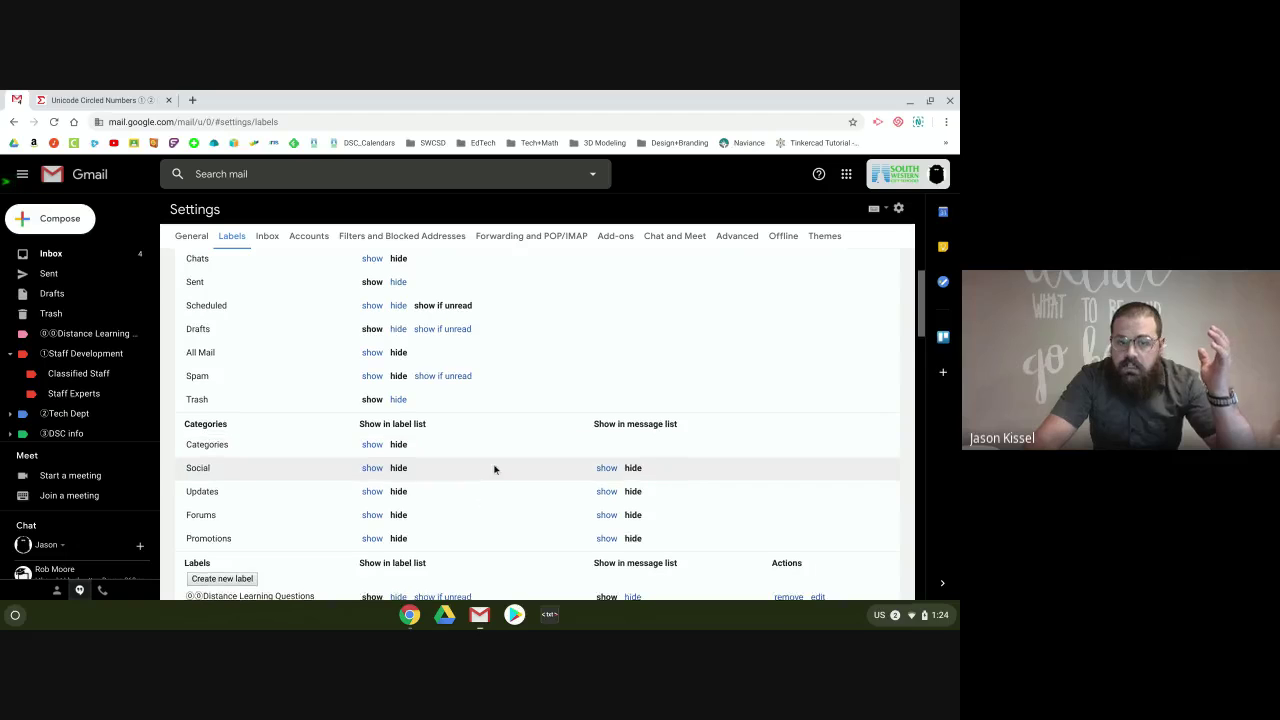
pyautogui.scroll(-1, 500, 465)
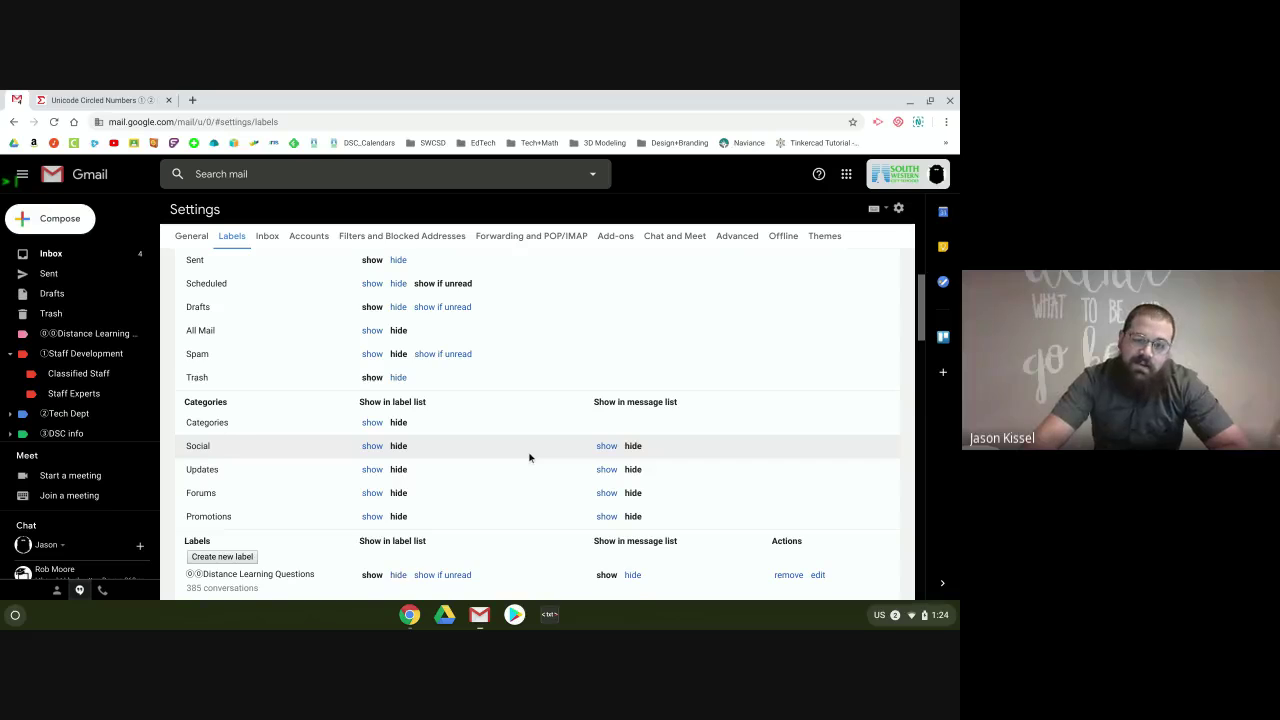
pyautogui.scroll(-1, 530, 457)
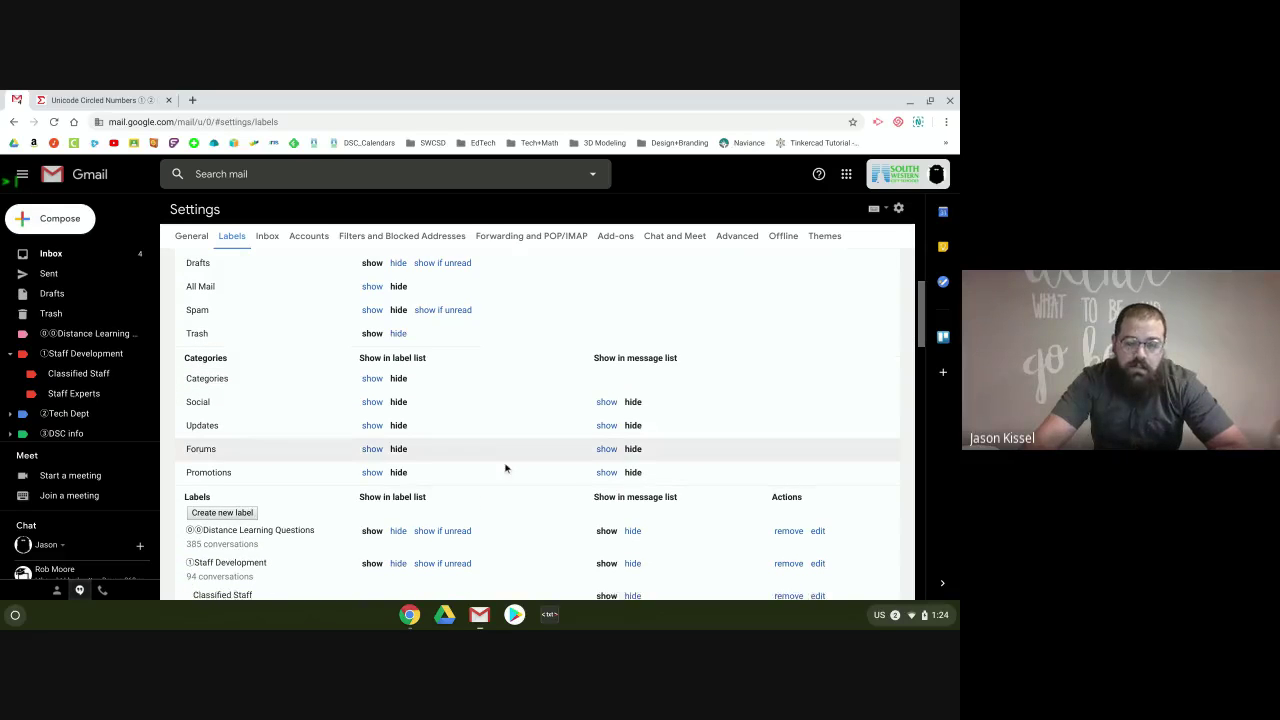
pyautogui.scroll(-3, 540, 466)
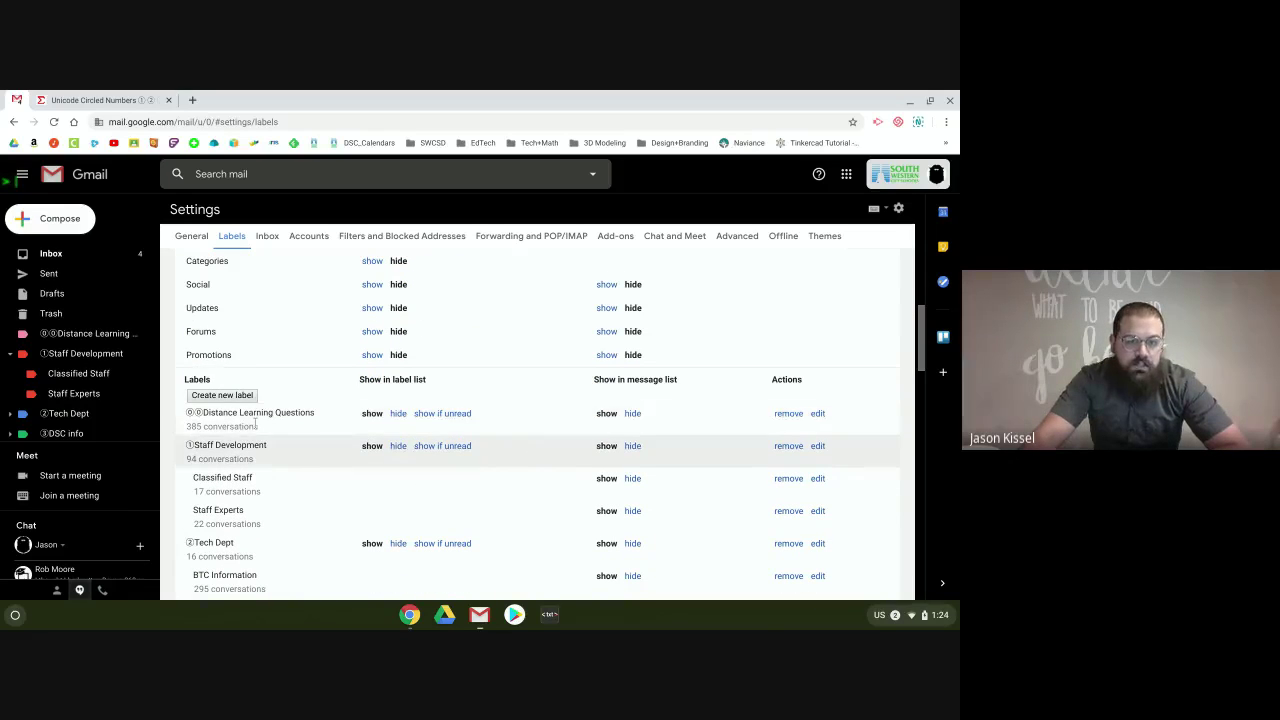
pyautogui.scroll(-1, 228, 345)
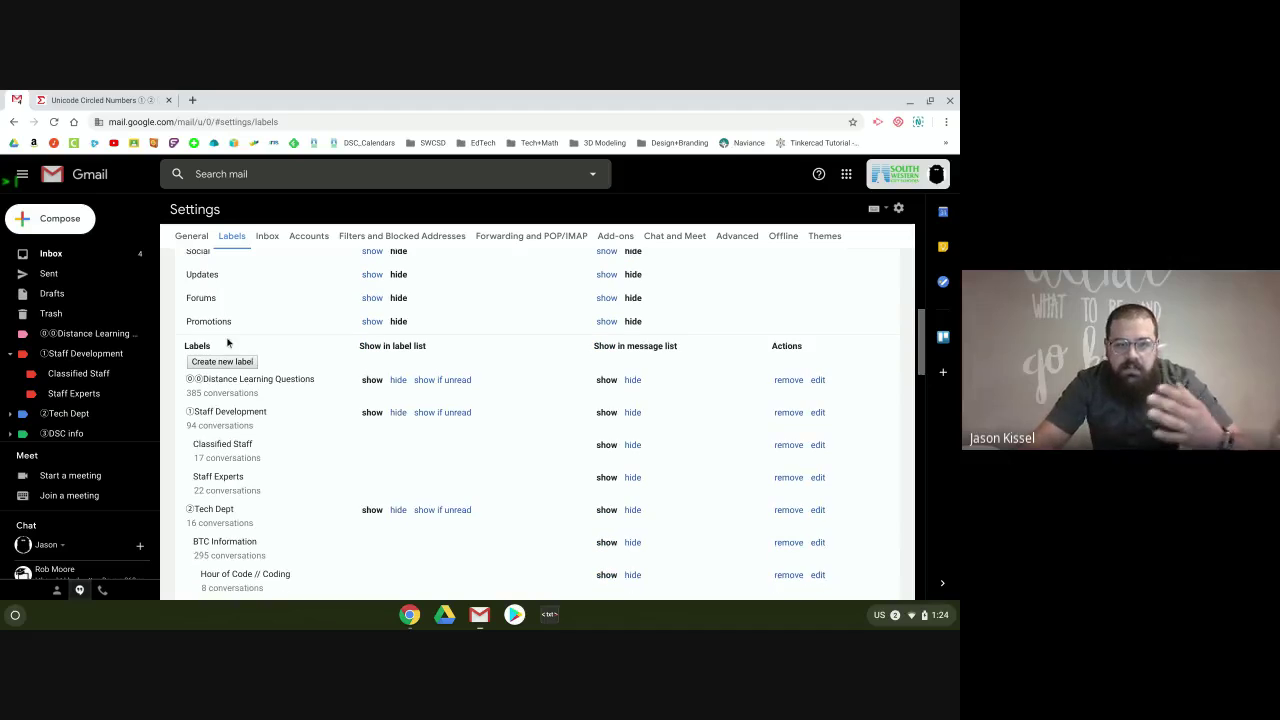
pyautogui.scroll(-1, 220, 360)
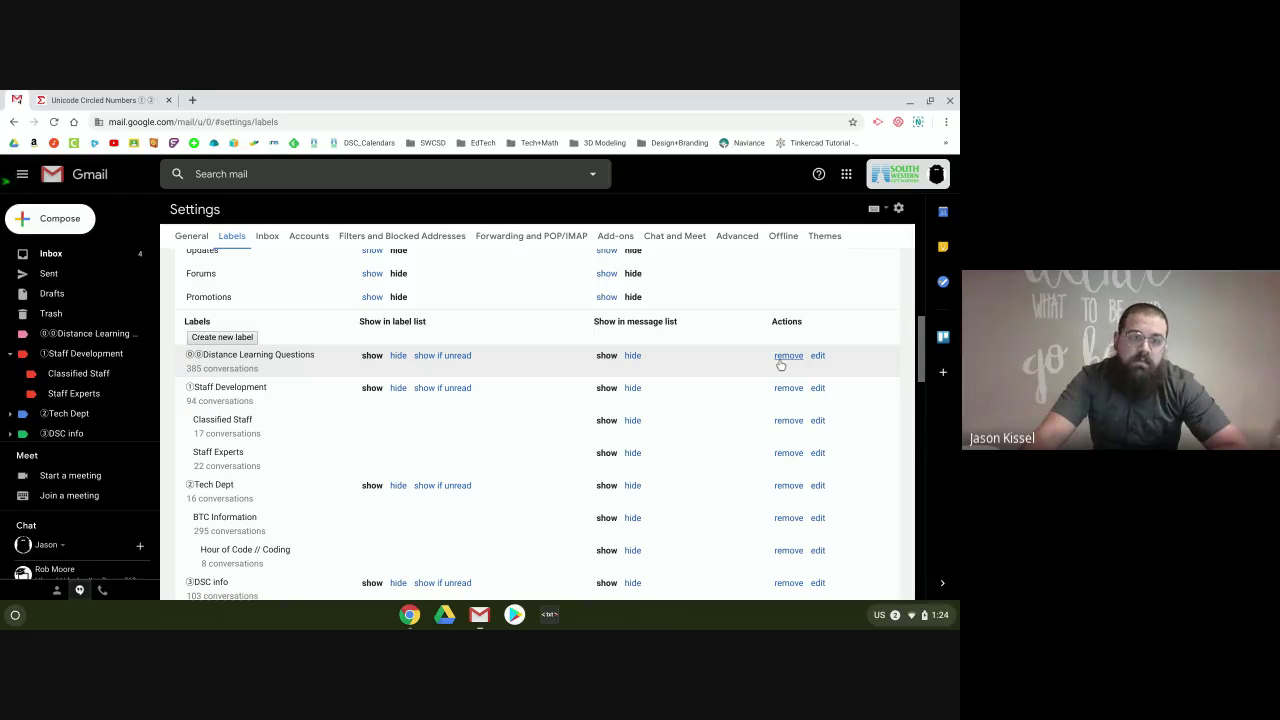
# - Set up a new label named Techno Day Questions nested under ⓪⓪Distance Learning Questions, cancelling it without creating it
pyautogui.click(200, 338)
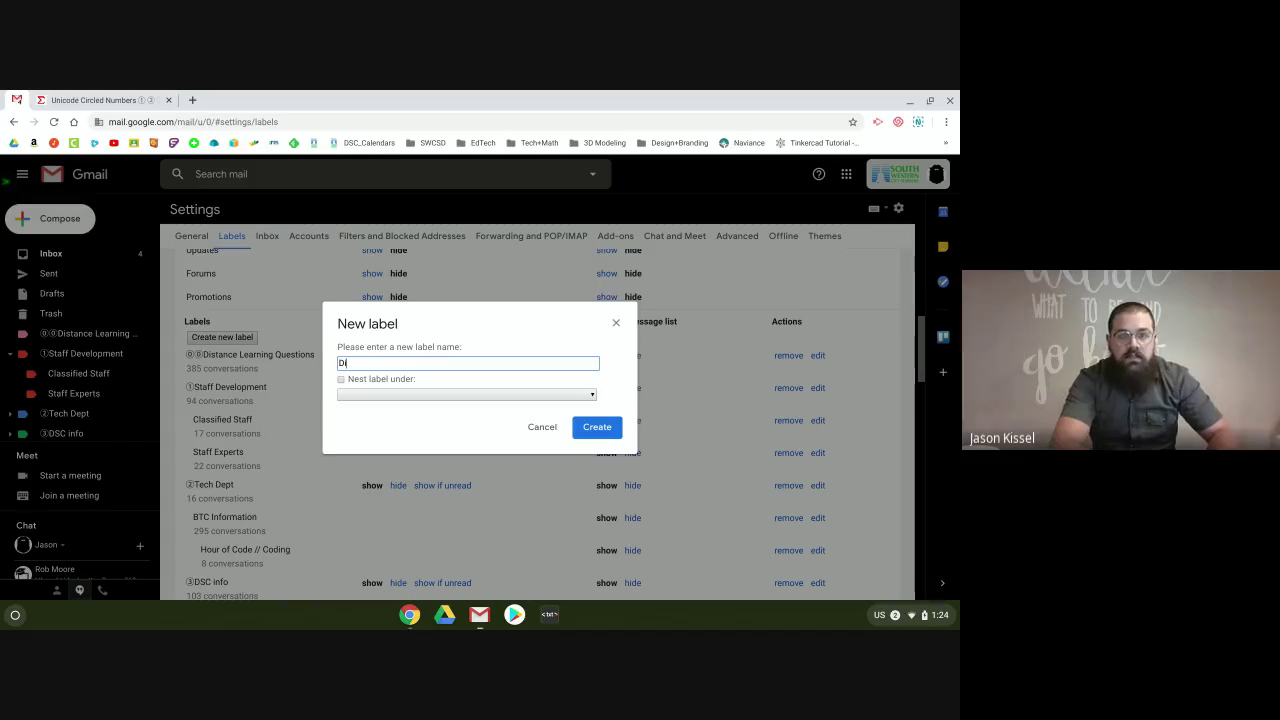
pyautogui.write('Disa')
pyautogui.press('BackSpace')
pyautogui.press('BackSpace')
pyautogui.press('BackSpace')
pyautogui.press('BackSpace')
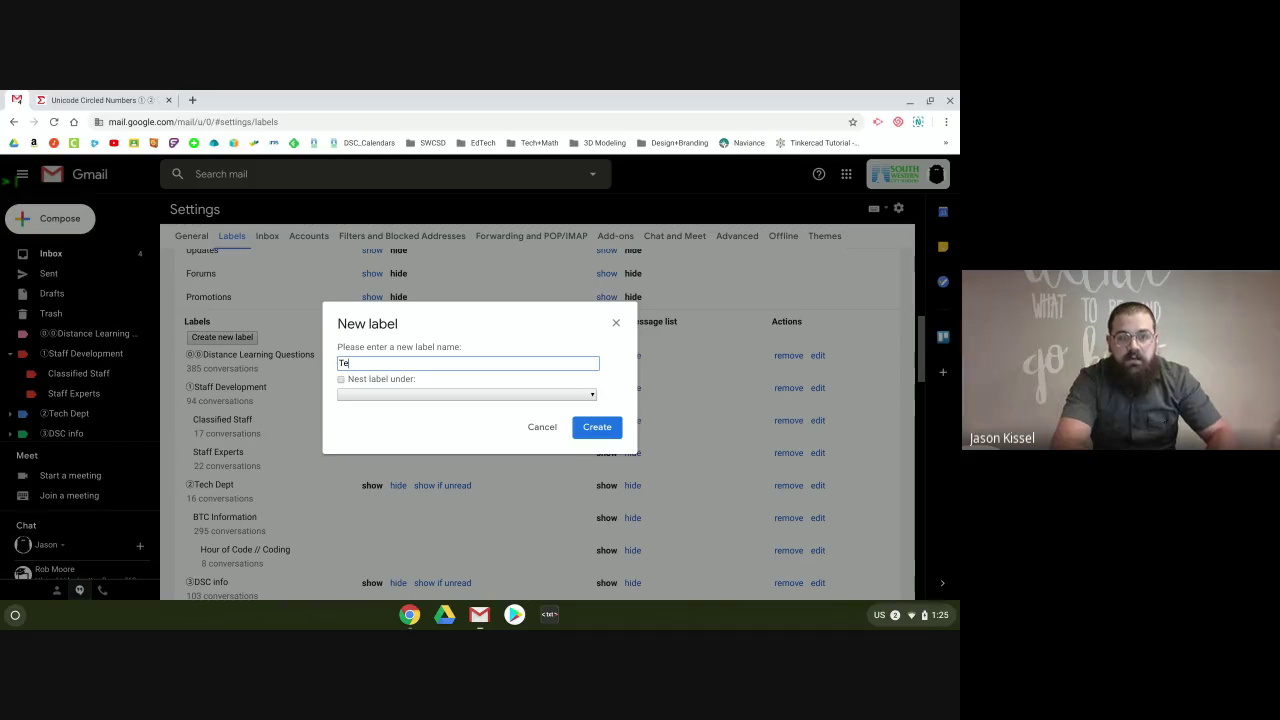
pyautogui.write('Techno Day Questions')
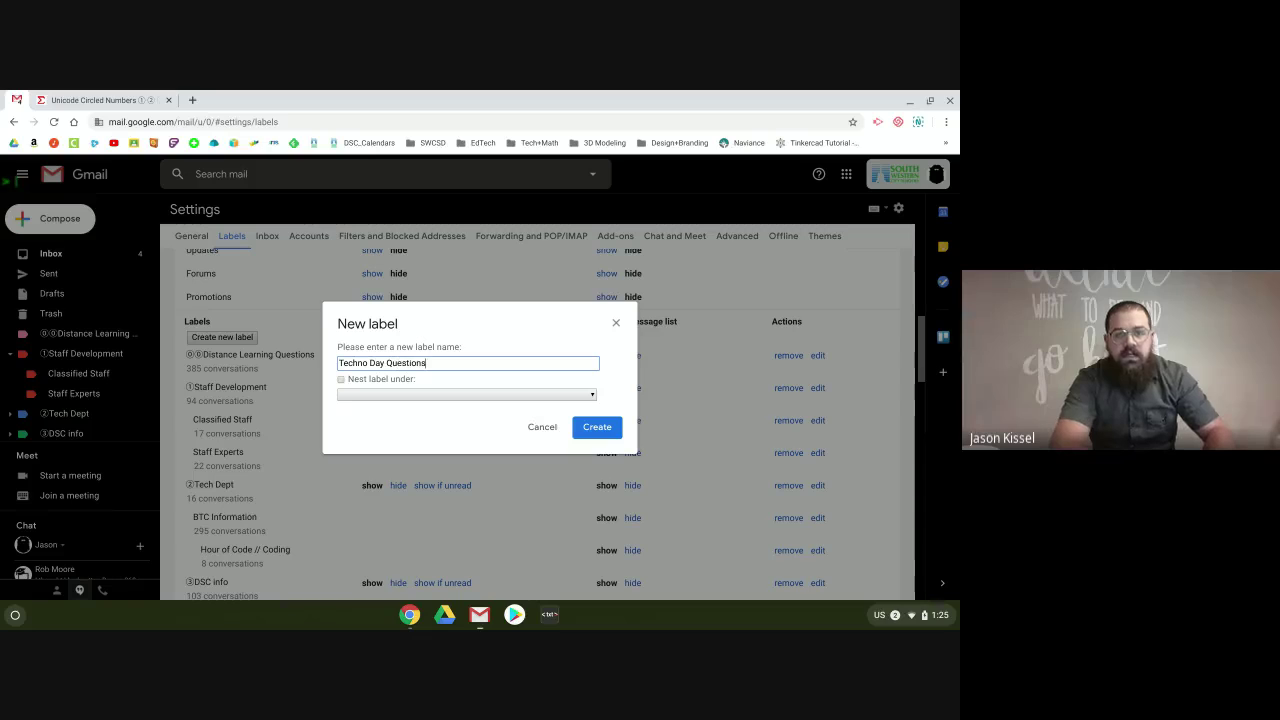
pyautogui.click(341, 381)
pyautogui.click(368, 395)
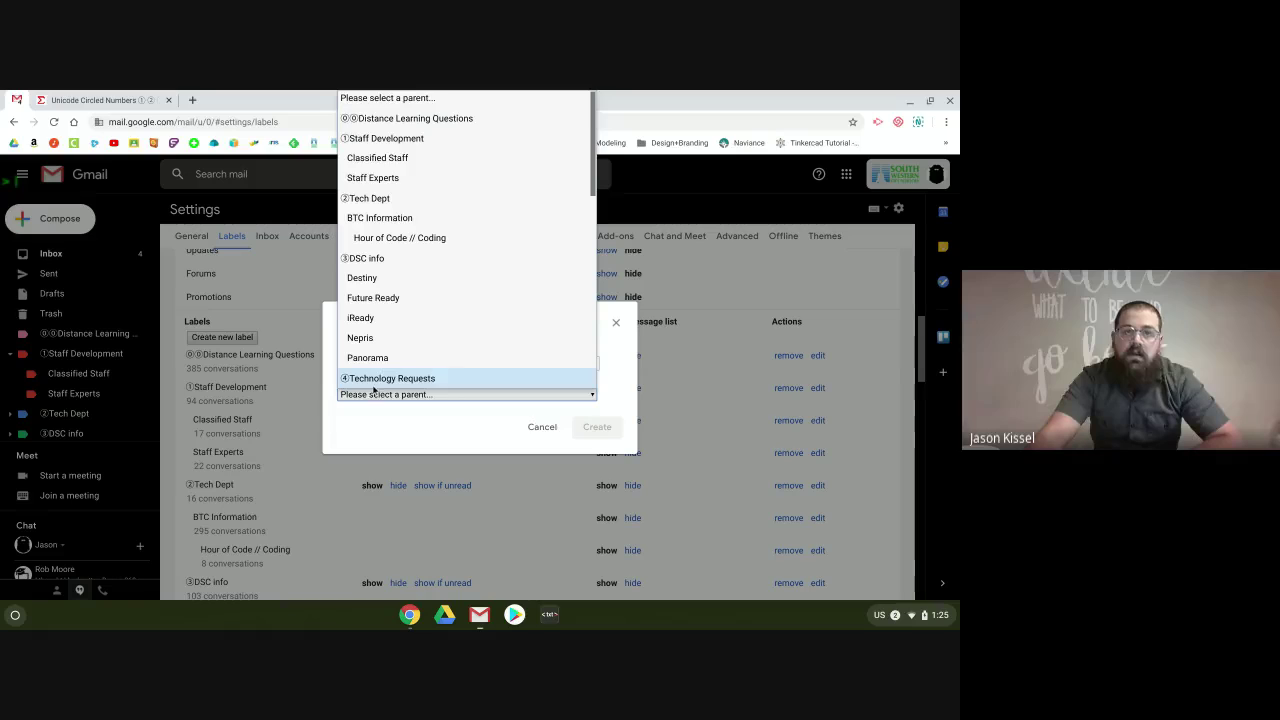
pyautogui.click(394, 120)
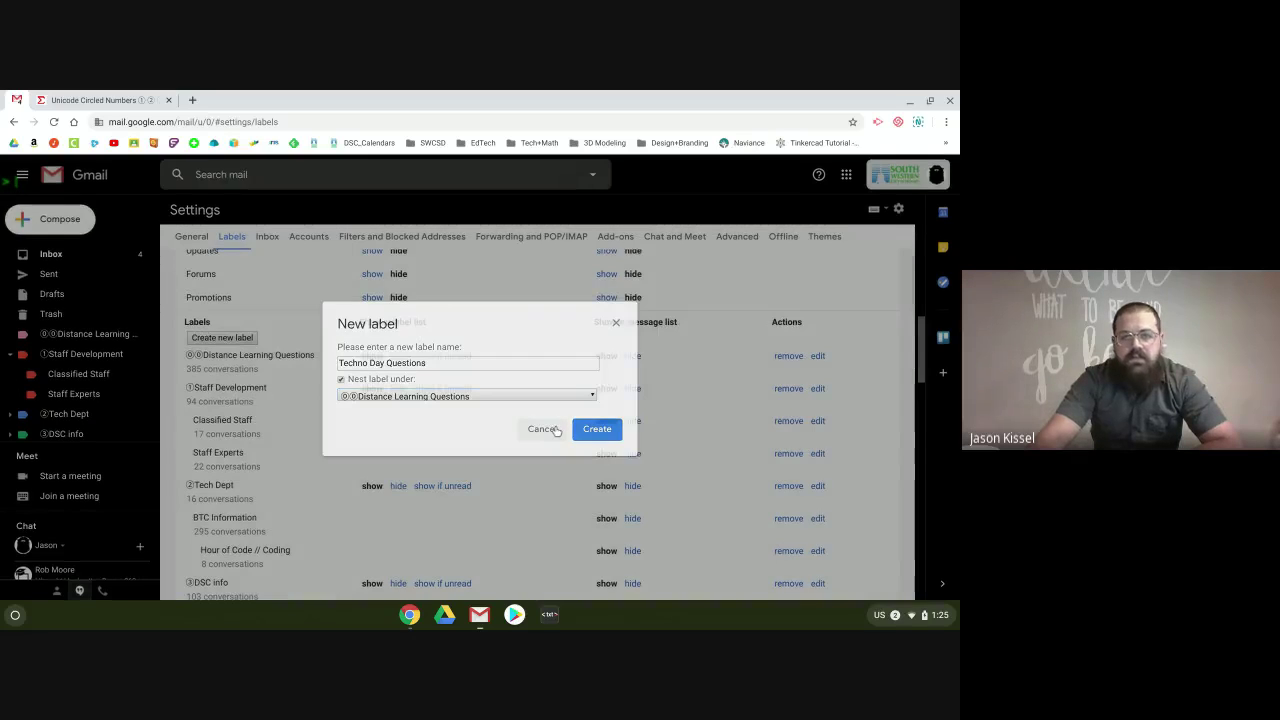
pyautogui.click(556, 430)
# - Look through the remaining custom labels and their nested sublabels to the end of the list
pyautogui.scroll(-6, 483, 424)
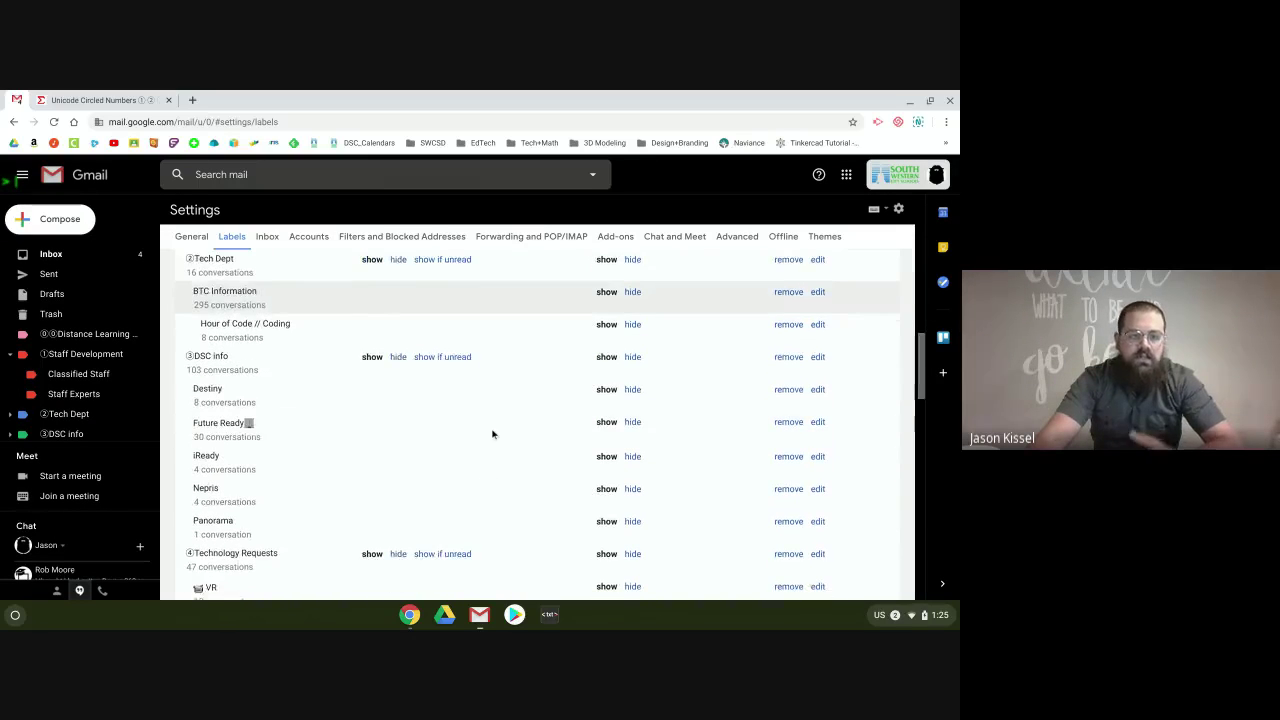
pyautogui.scroll(-5, 520, 420)
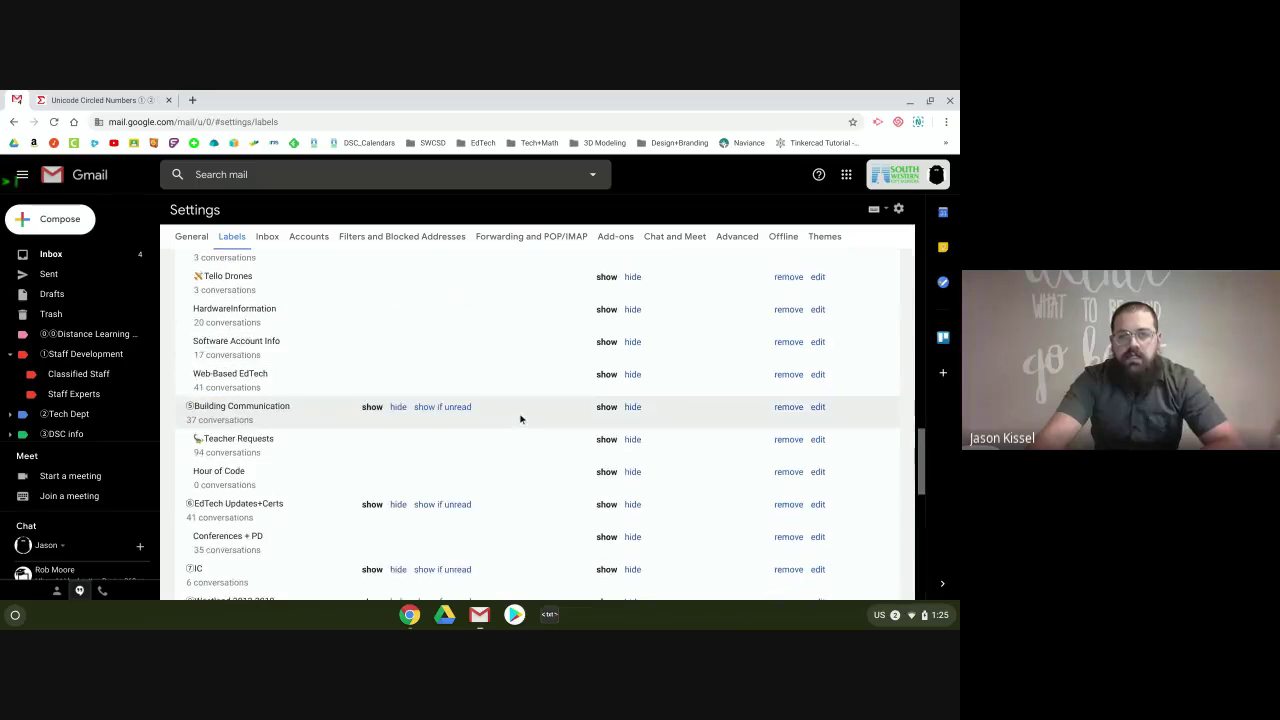
pyautogui.scroll(-5, 520, 420)
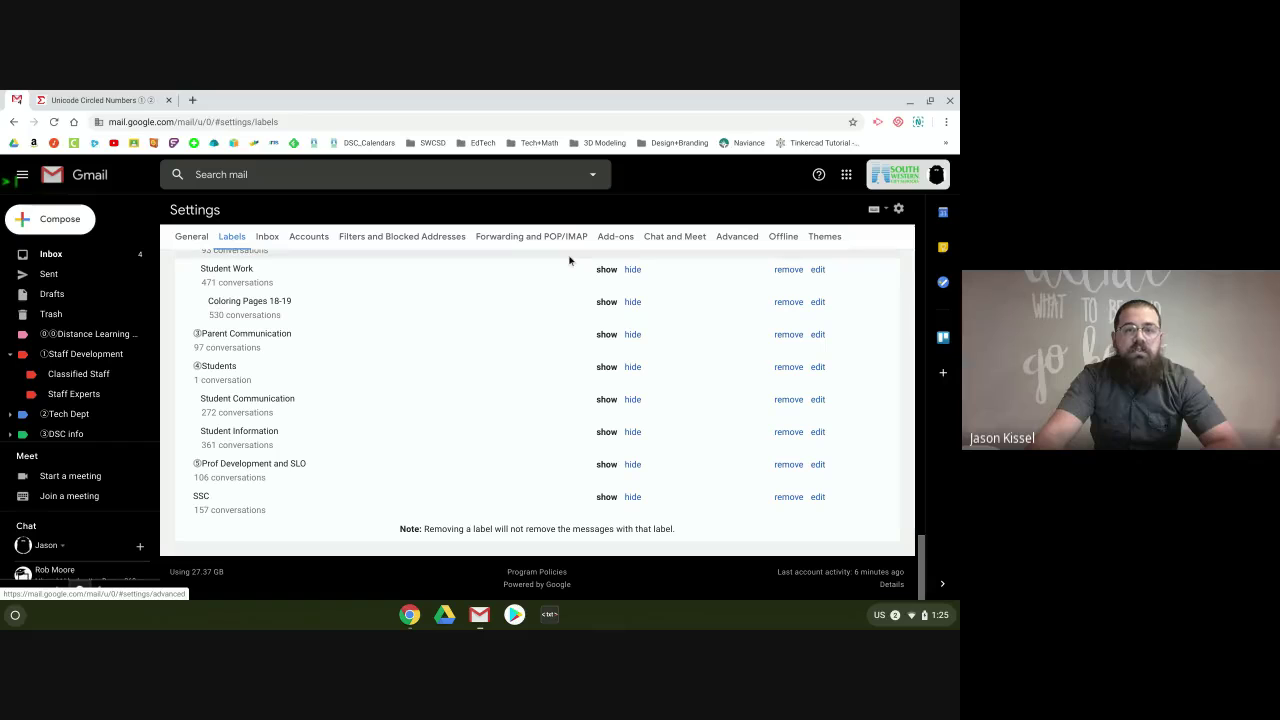
# - Open the General settings and look through them from the reply options to the stars, signatures, snippets and vacation responder
pyautogui.scroll(15, 323, 320)
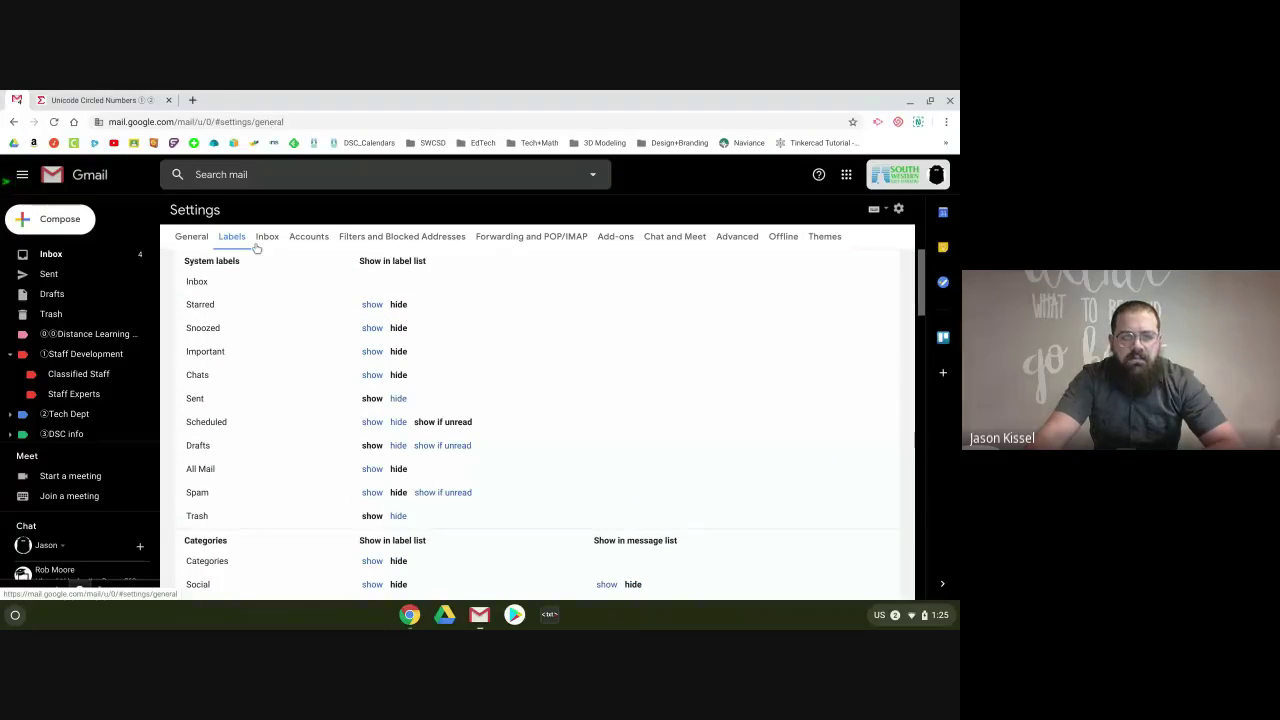
pyautogui.scroll(-1, 481, 437)
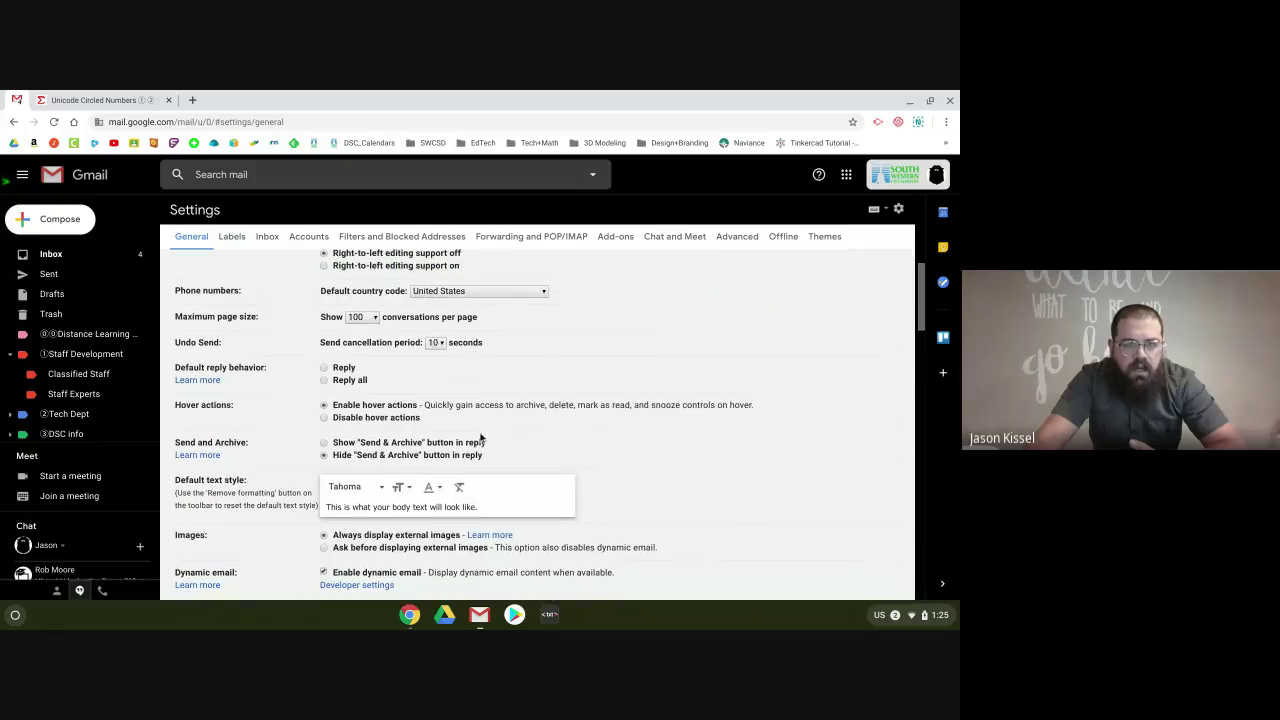
pyautogui.scroll(-3, 518, 434)
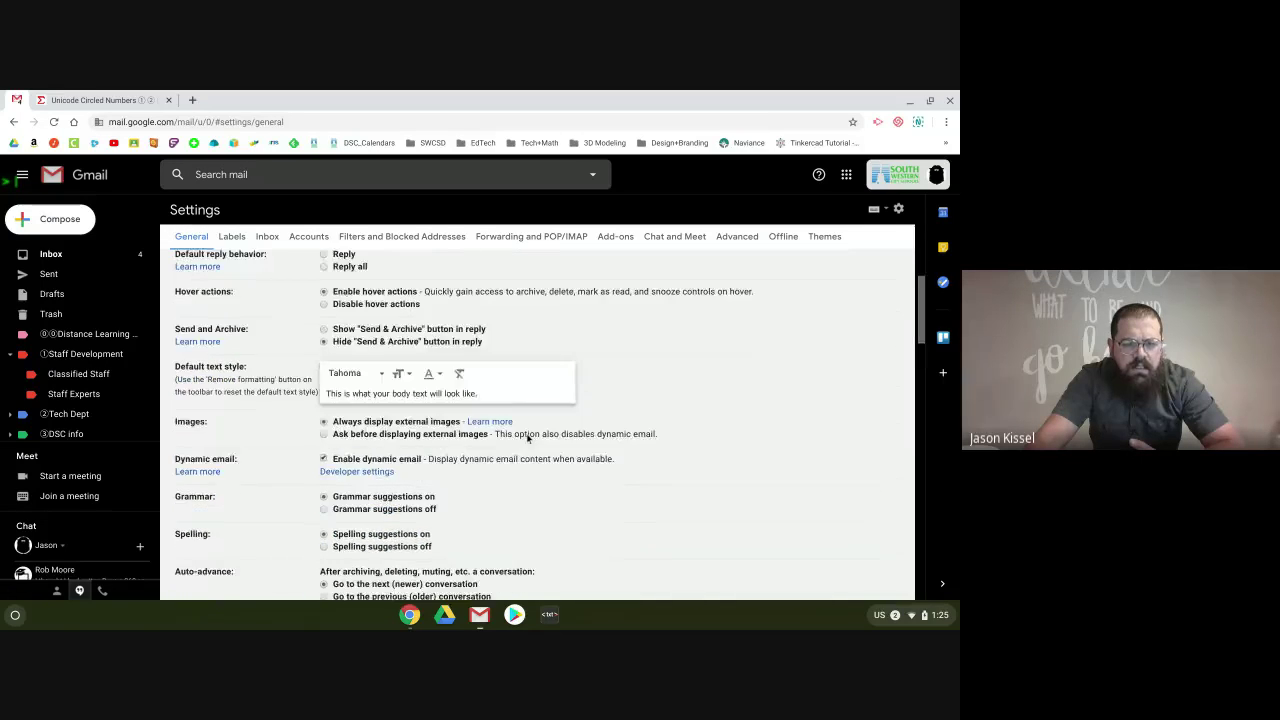
pyautogui.scroll(-4, 531, 437)
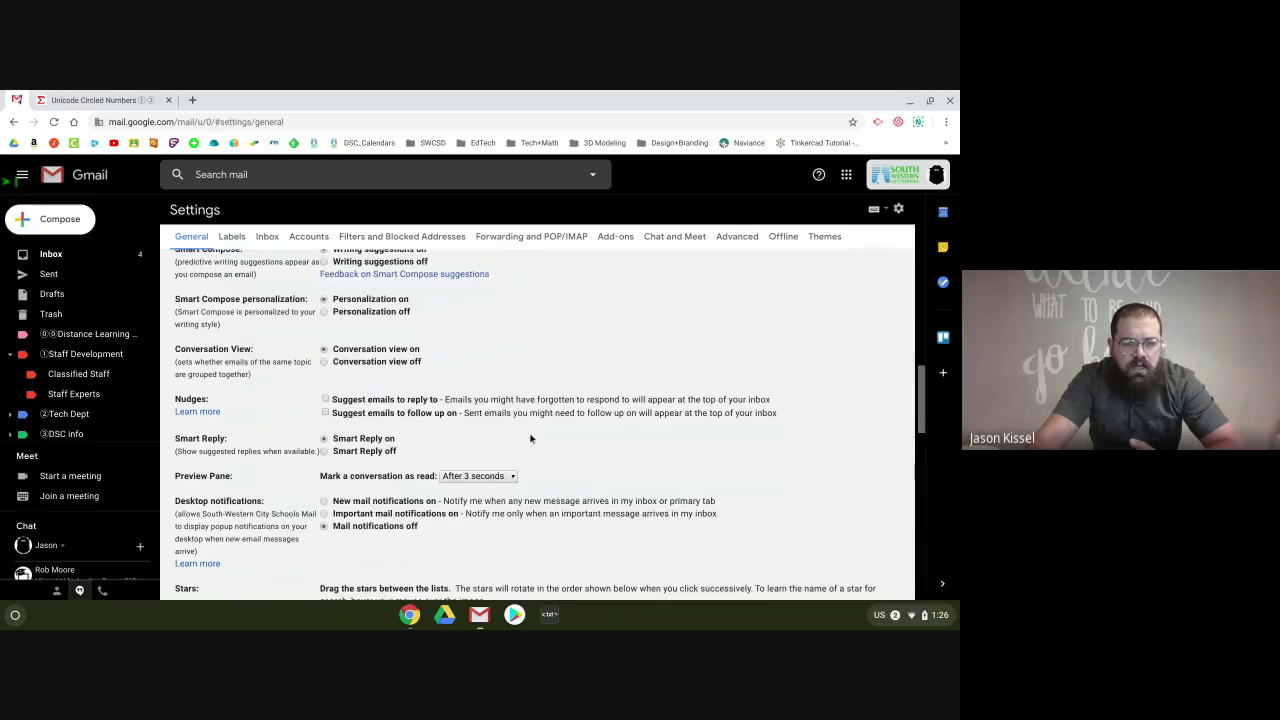
pyautogui.scroll(-3, 533, 432)
pyautogui.scroll(-2, 537, 430)
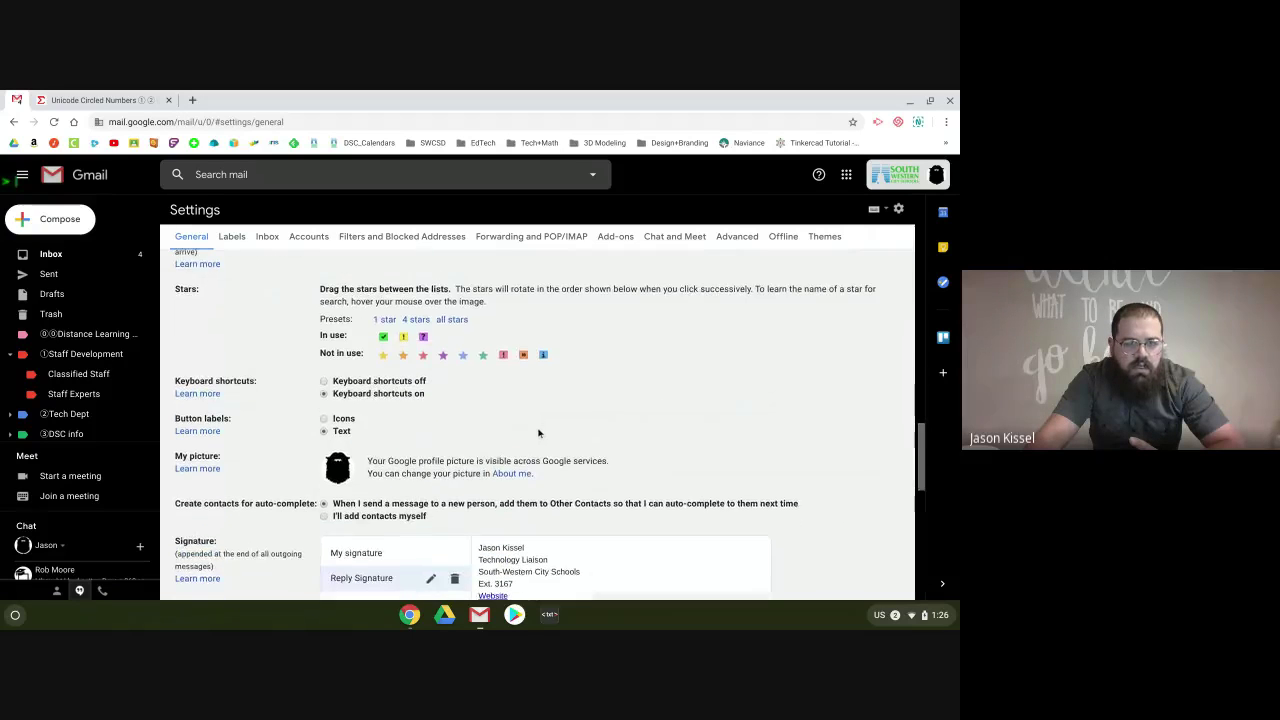
pyautogui.scroll(-3, 539, 435)
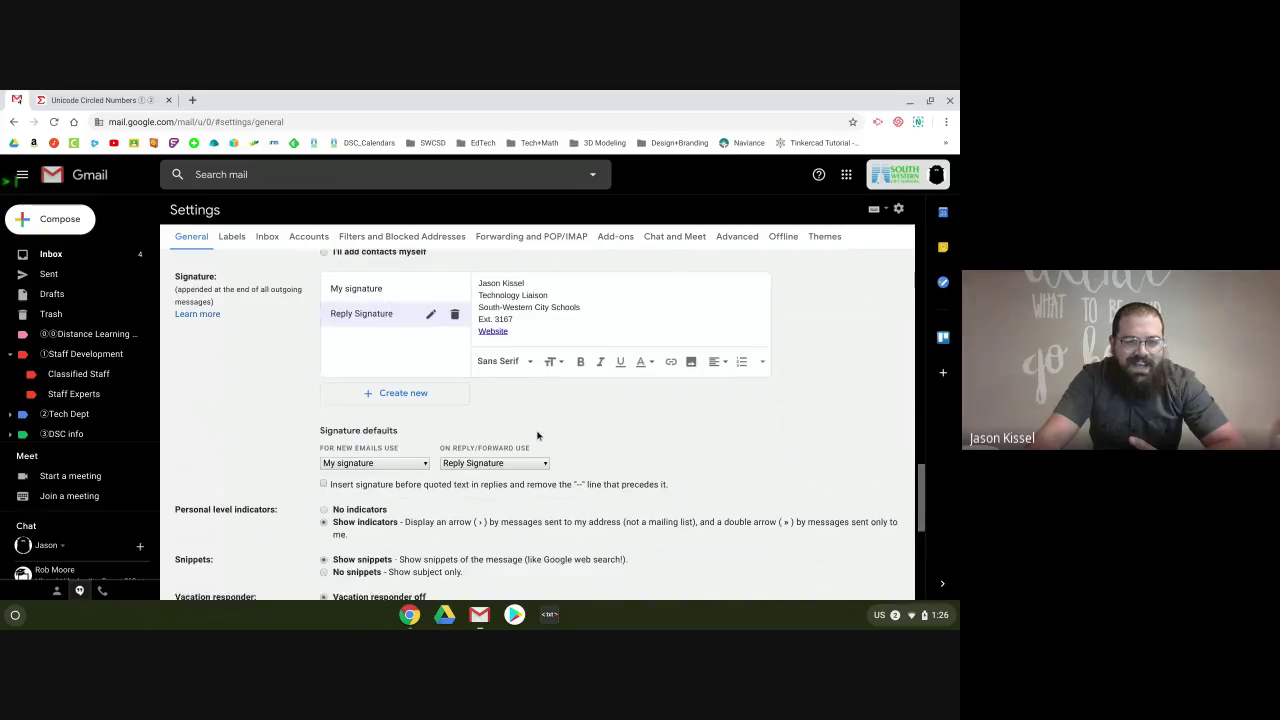
pyautogui.scroll(-1, 539, 435)
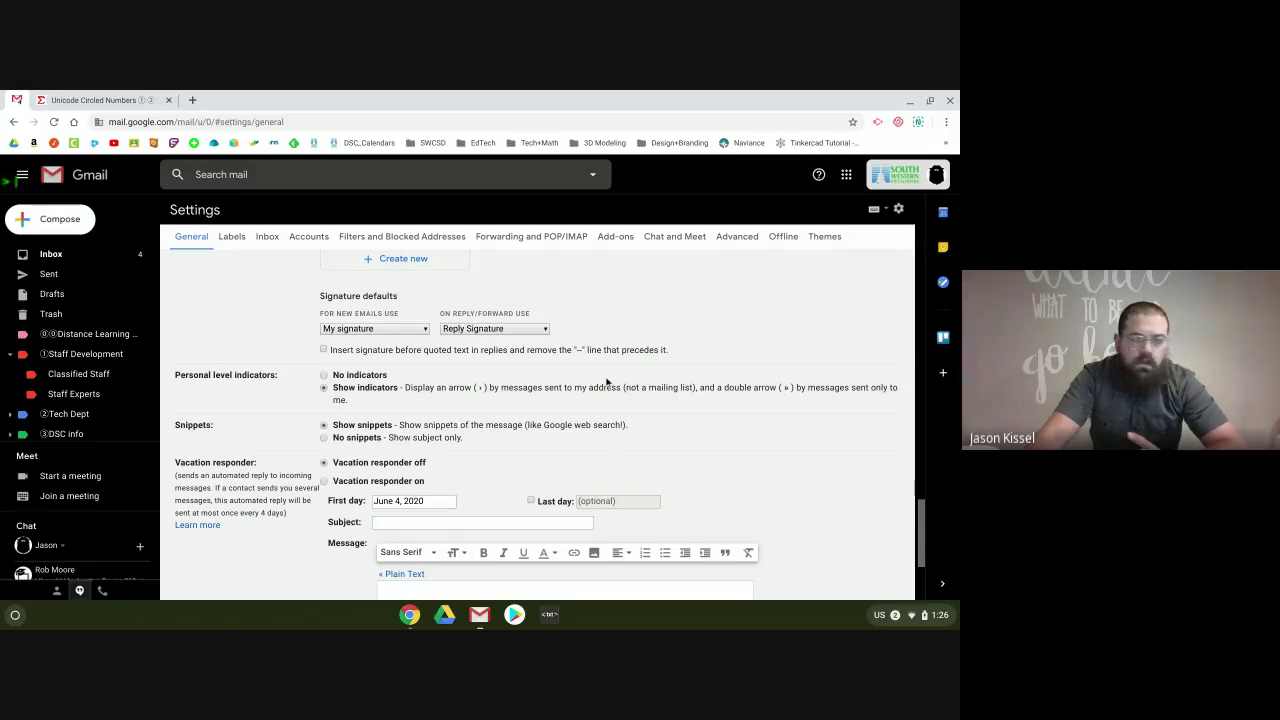
pyautogui.scroll(2, 560, 350)
# - Open the Inbox settings and examine the inbox types, keeping Default, along with the categories, reading pane and importance marker options
pyautogui.click(270, 238)
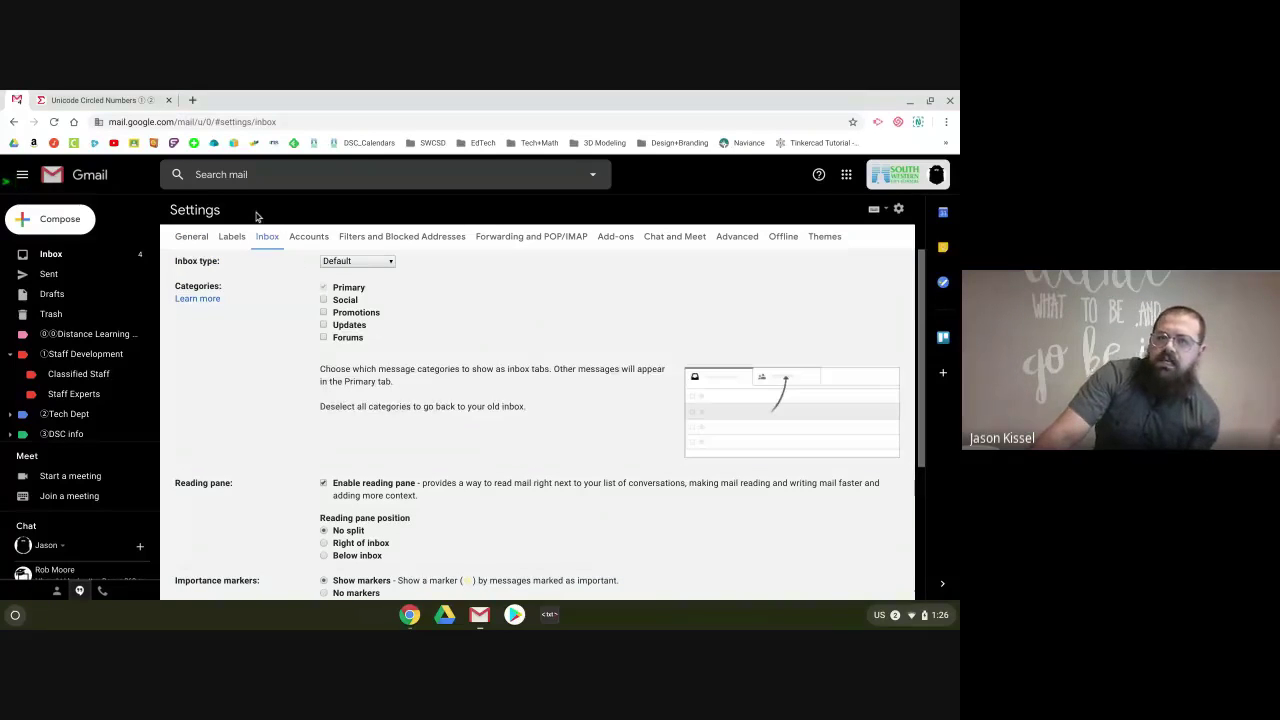
pyautogui.click(348, 262)
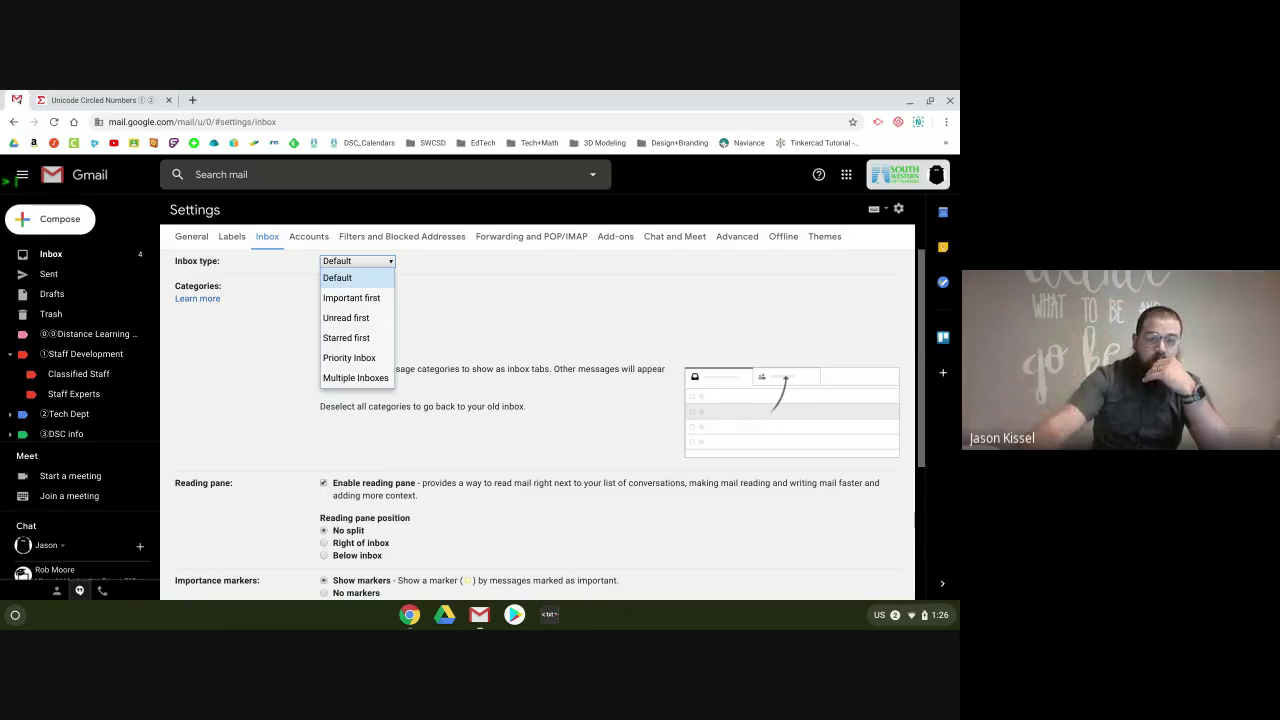
pyautogui.click(343, 280)
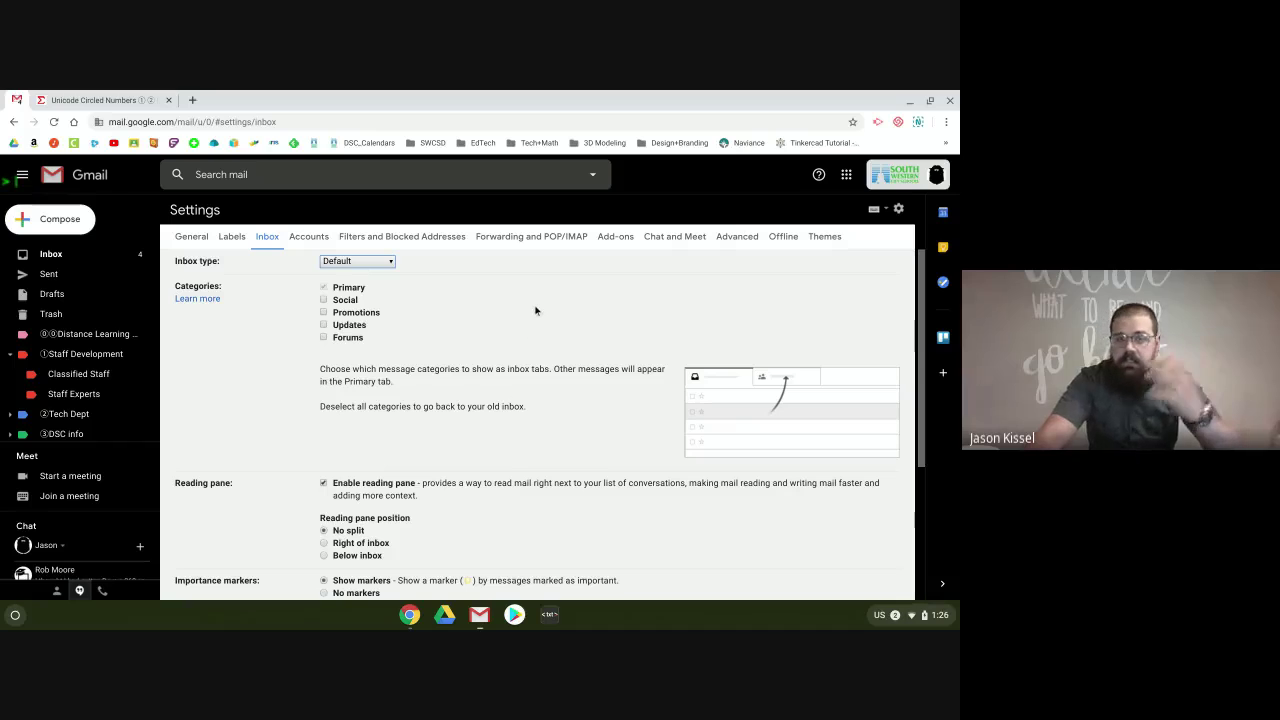
pyautogui.scroll(-1, 533, 310)
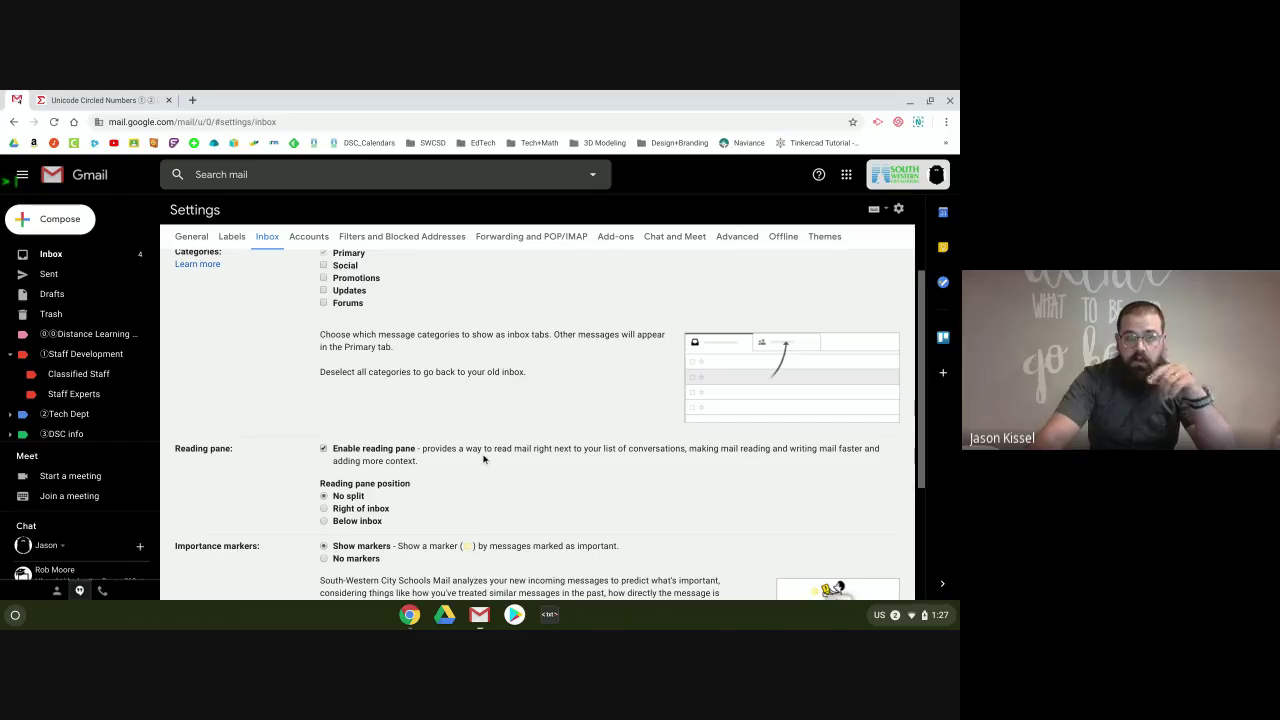
pyautogui.scroll(-3, 547, 481)
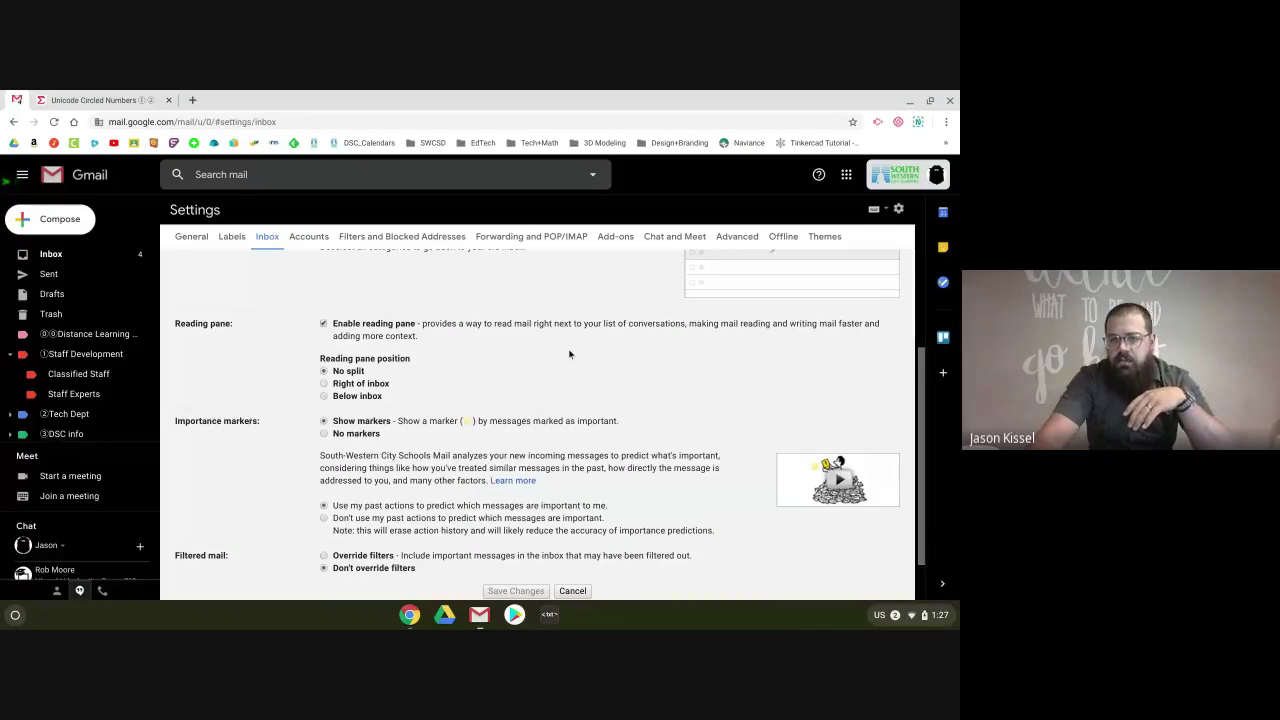
pyautogui.scroll(1, 568, 362)
pyautogui.scroll(1, 570, 383)
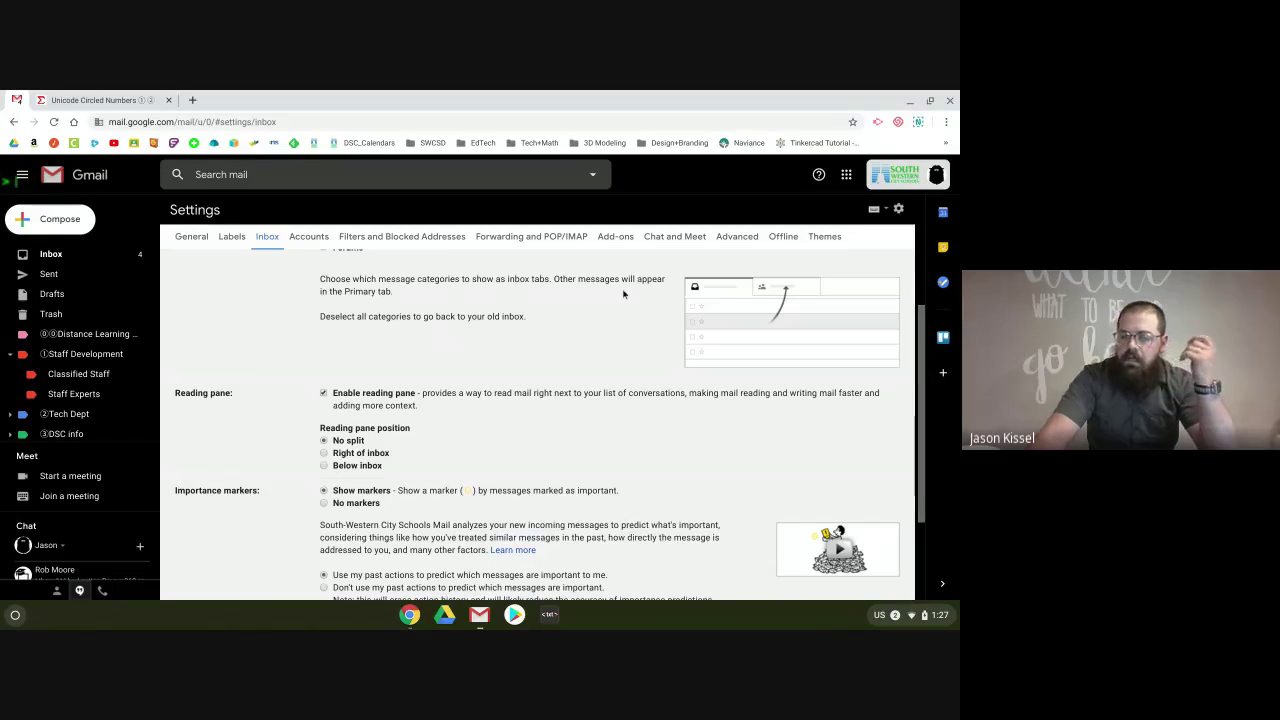
# - Examine the Advanced settings for auto-advance, templates, keyboard shortcuts, chat and unread icon, and return to the inbox without saving
pyautogui.click(736, 240)
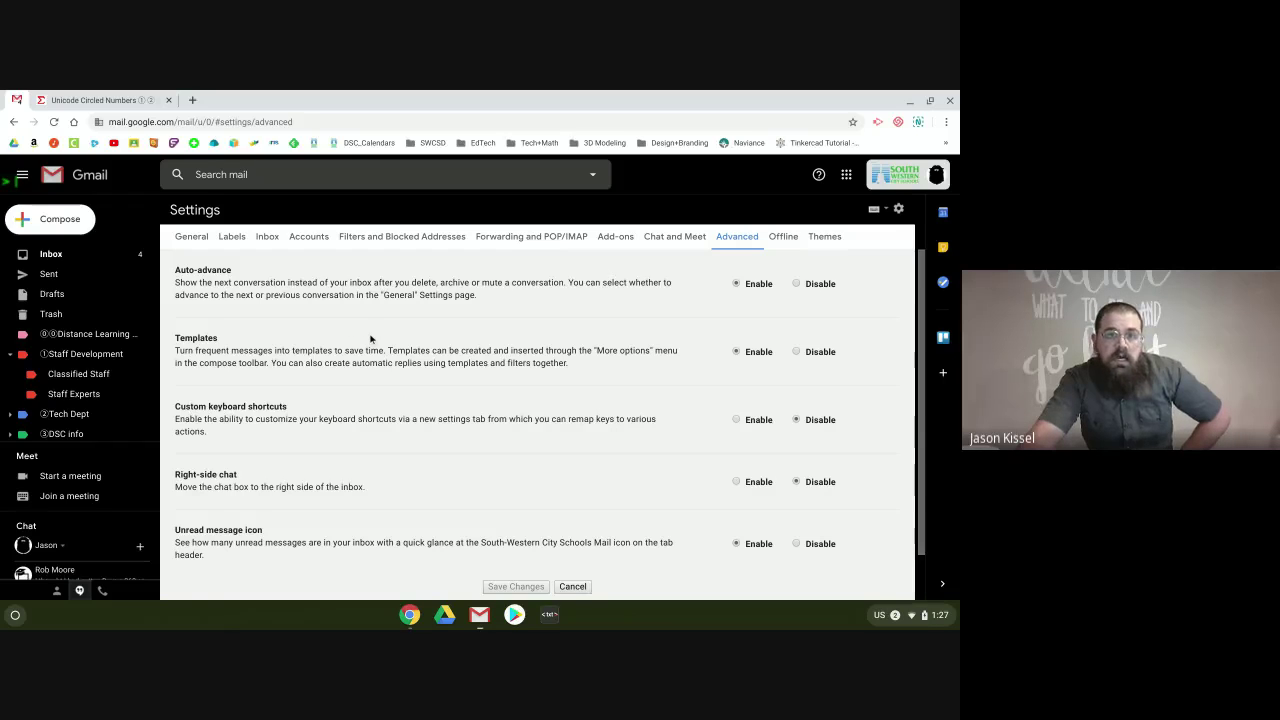
pyautogui.scroll(-1, 375, 335)
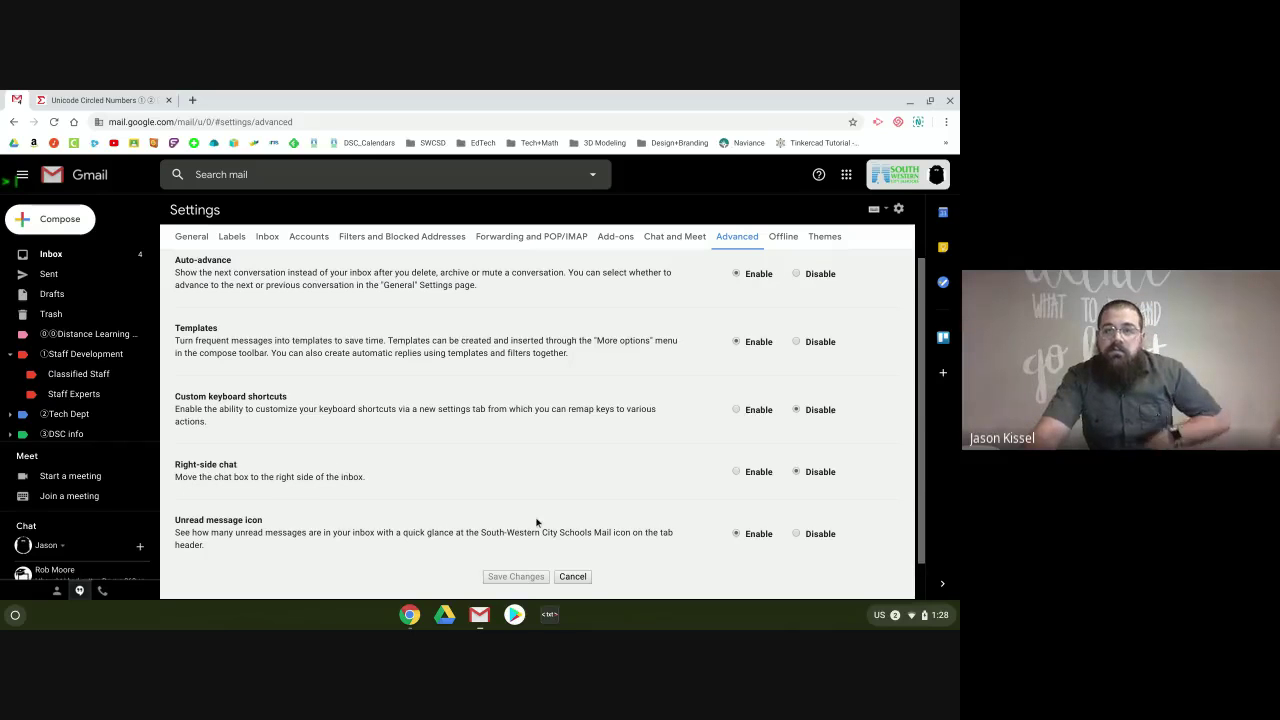
pyautogui.scroll(1, 559, 523)
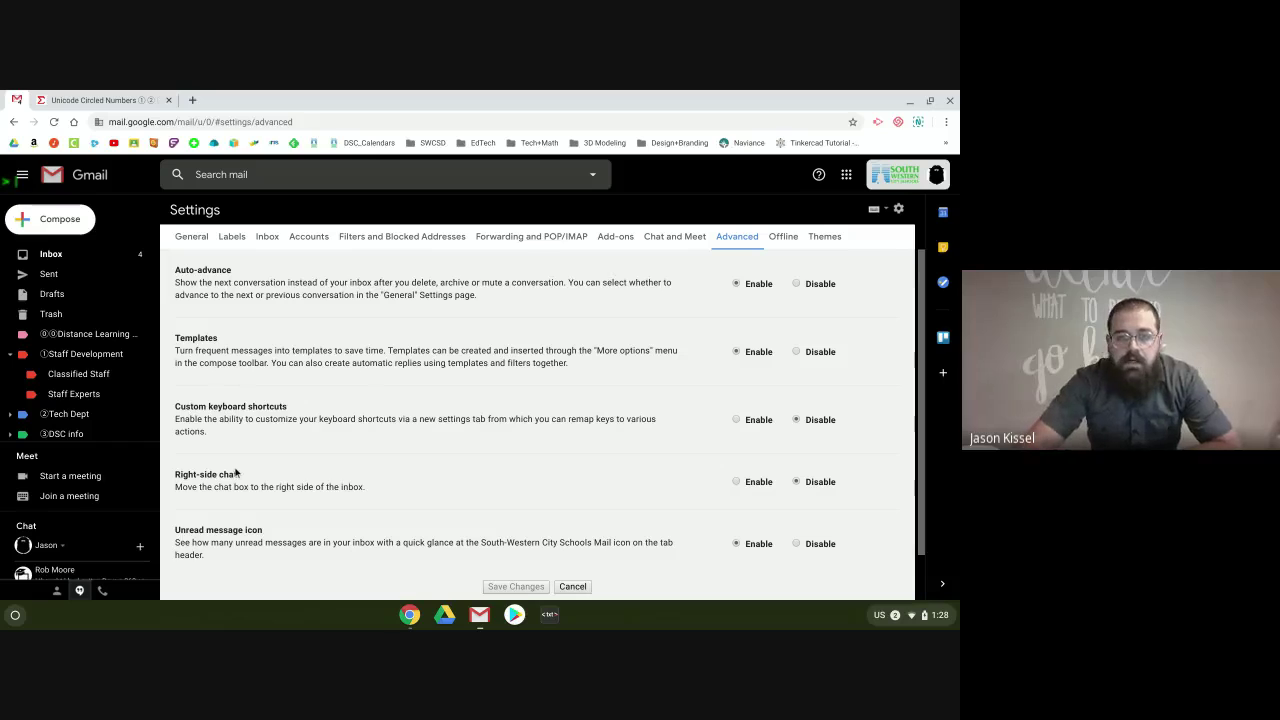
pyautogui.scroll(-1, 580, 537)
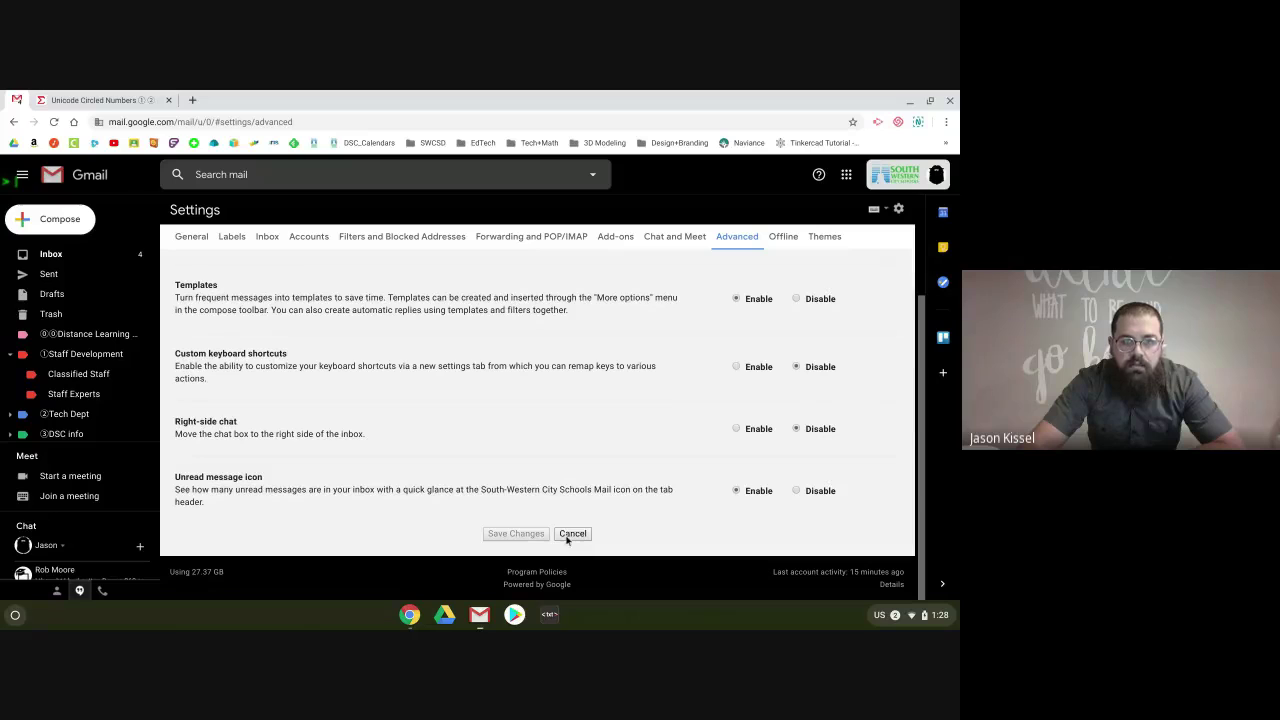
pyautogui.click(568, 535)
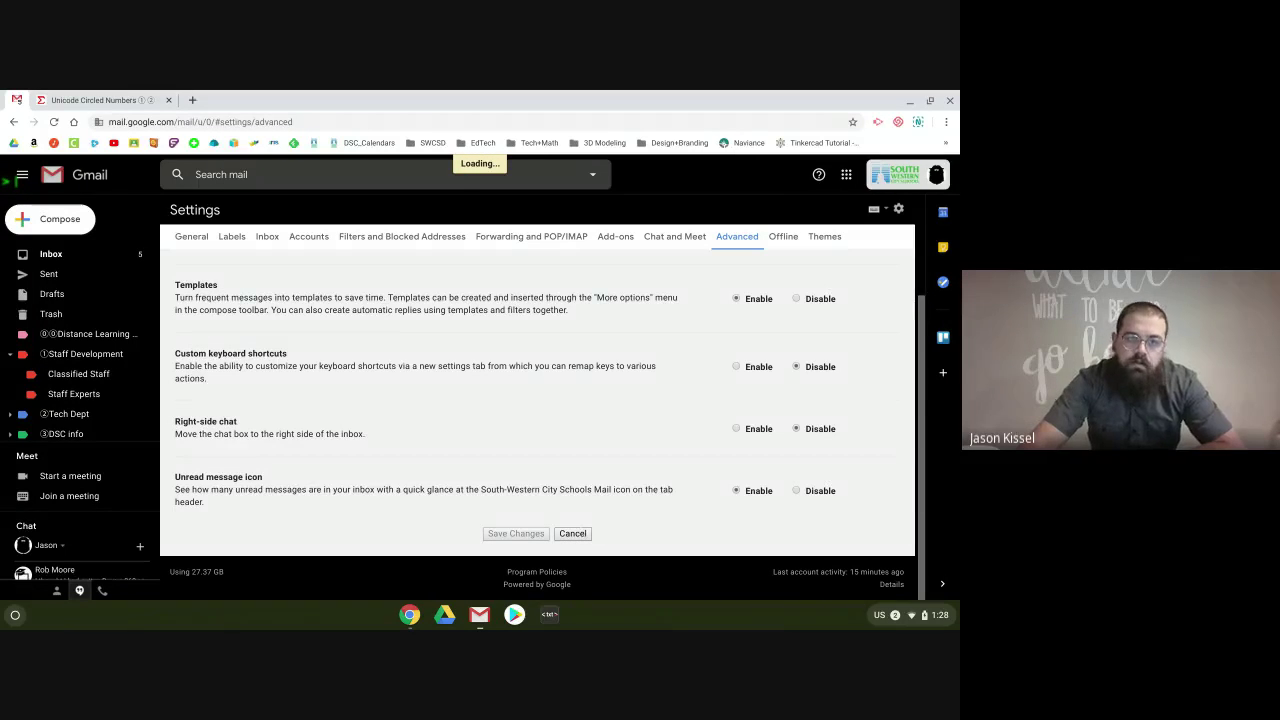
pyautogui.click(584, 539)
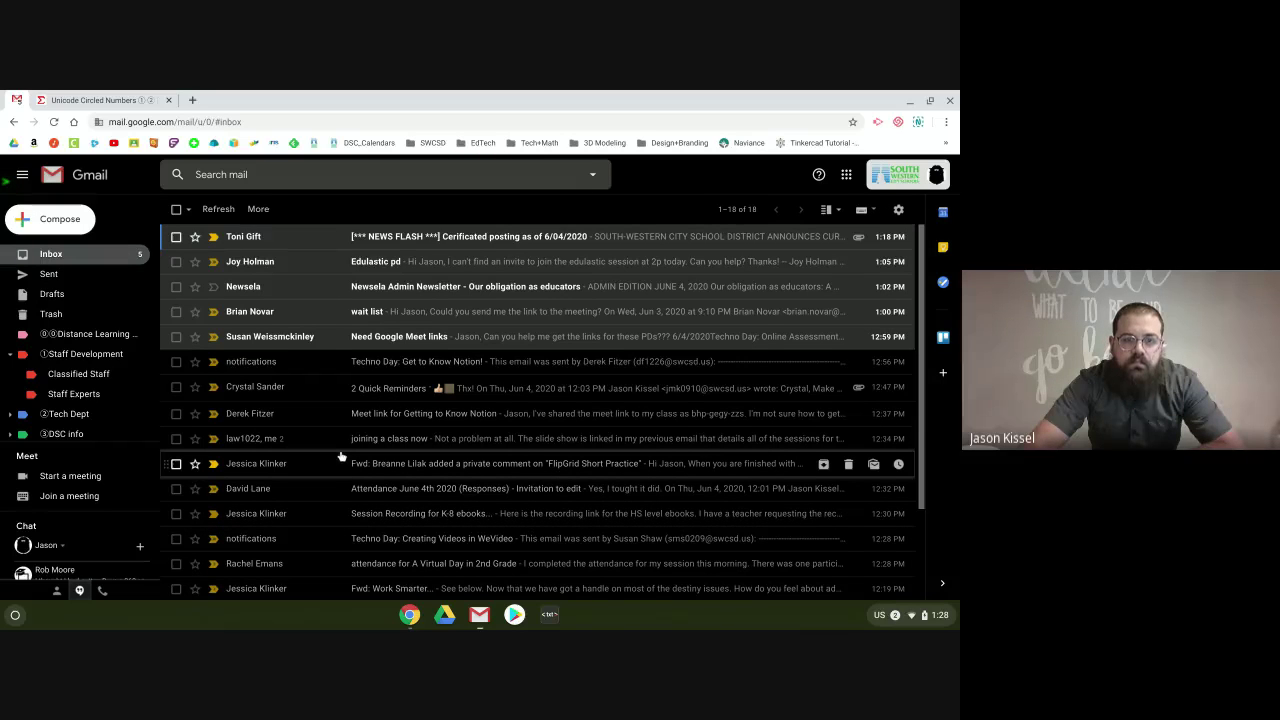
# - Star the inbox message "How to share folder" with the purple question mark and "can't get in the techno day meeting links" with the green check
pyautogui.scroll(-3, 340, 456)
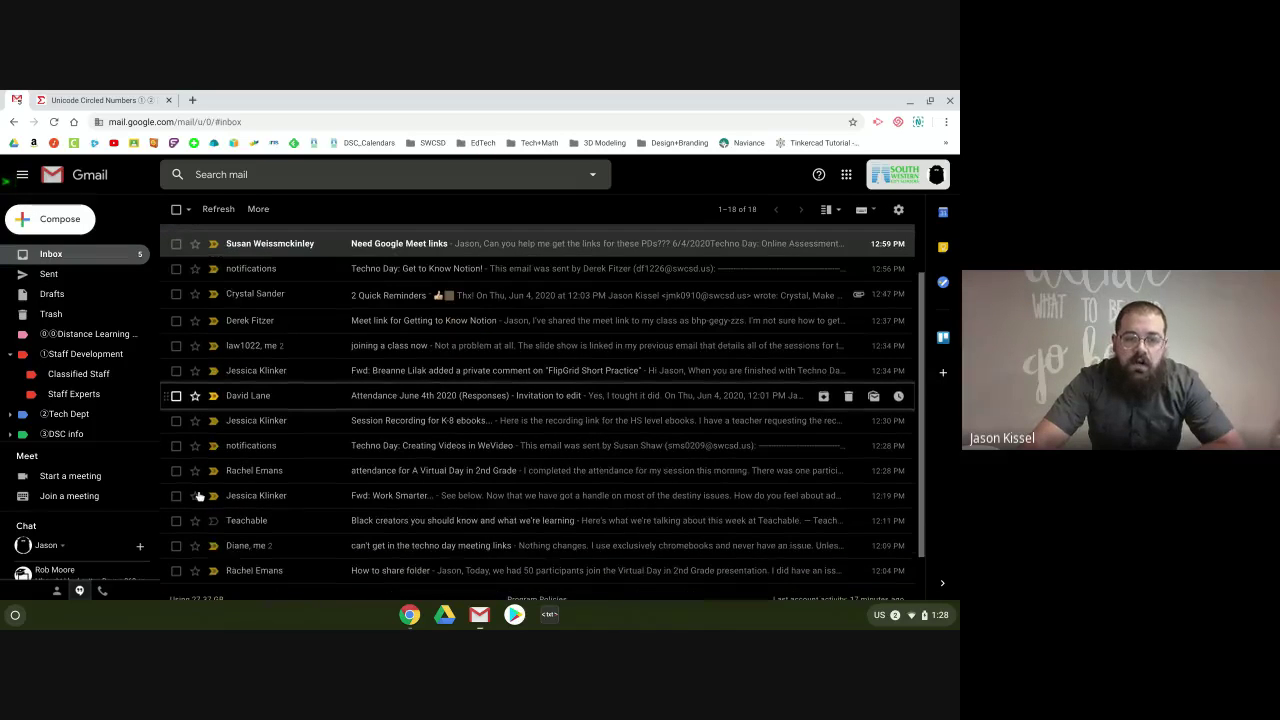
pyautogui.scroll(-1, 198, 495)
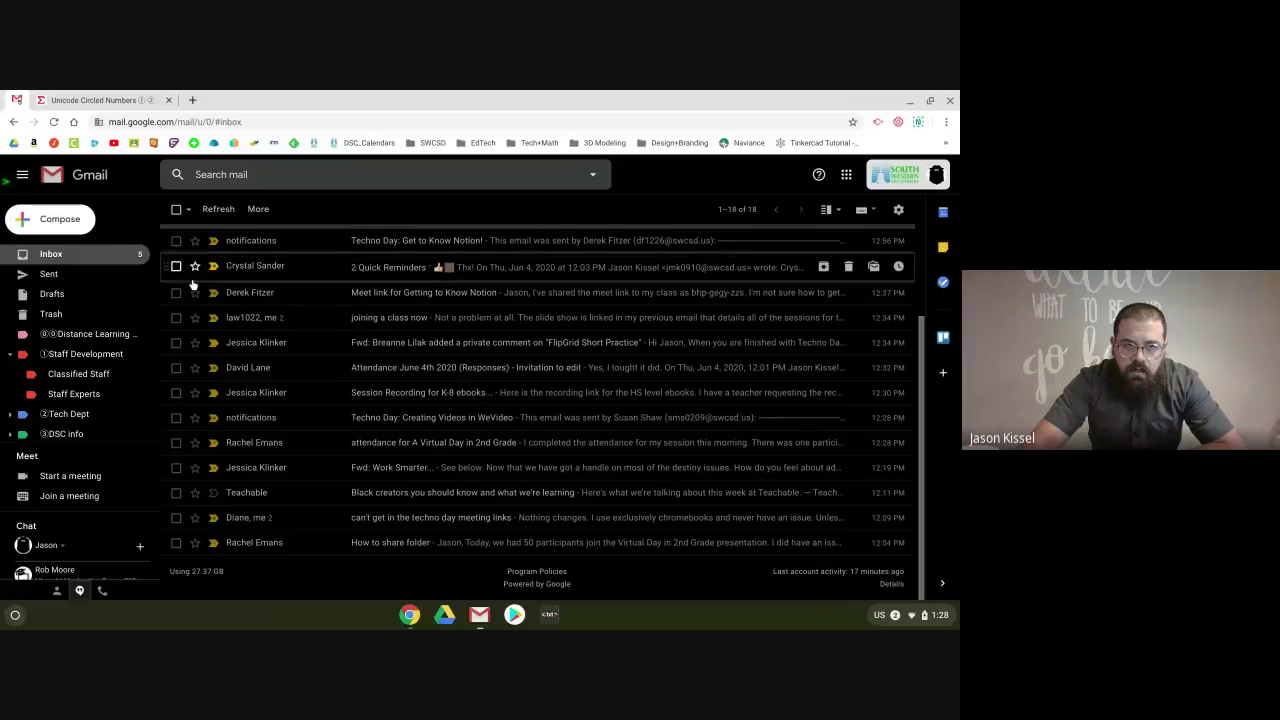
pyautogui.click(194, 543)
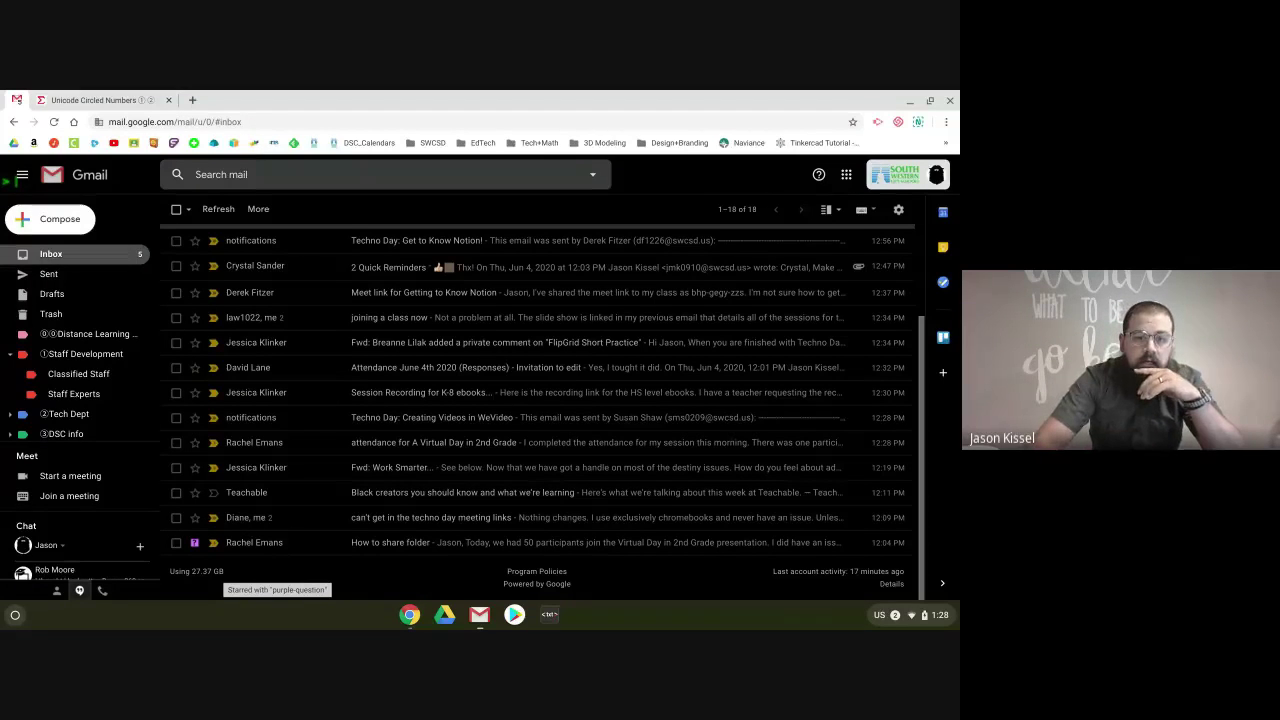
pyautogui.click(195, 518)
pyautogui.click(195, 518)
pyautogui.click(195, 518)
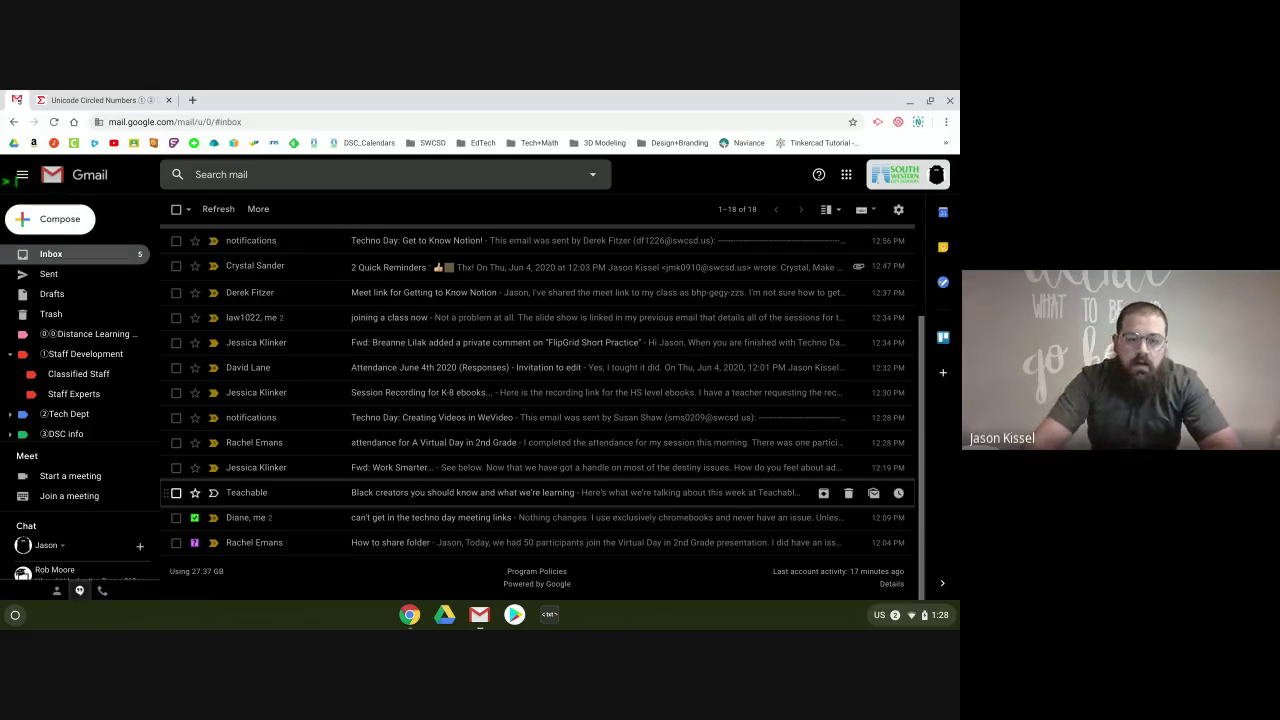
# - Star the Teachable message with the green check and the "Fwd: Work Smarter..." message with the yellow exclamation mark
pyautogui.click(195, 492)
pyautogui.click(195, 492)
pyautogui.click(195, 492)
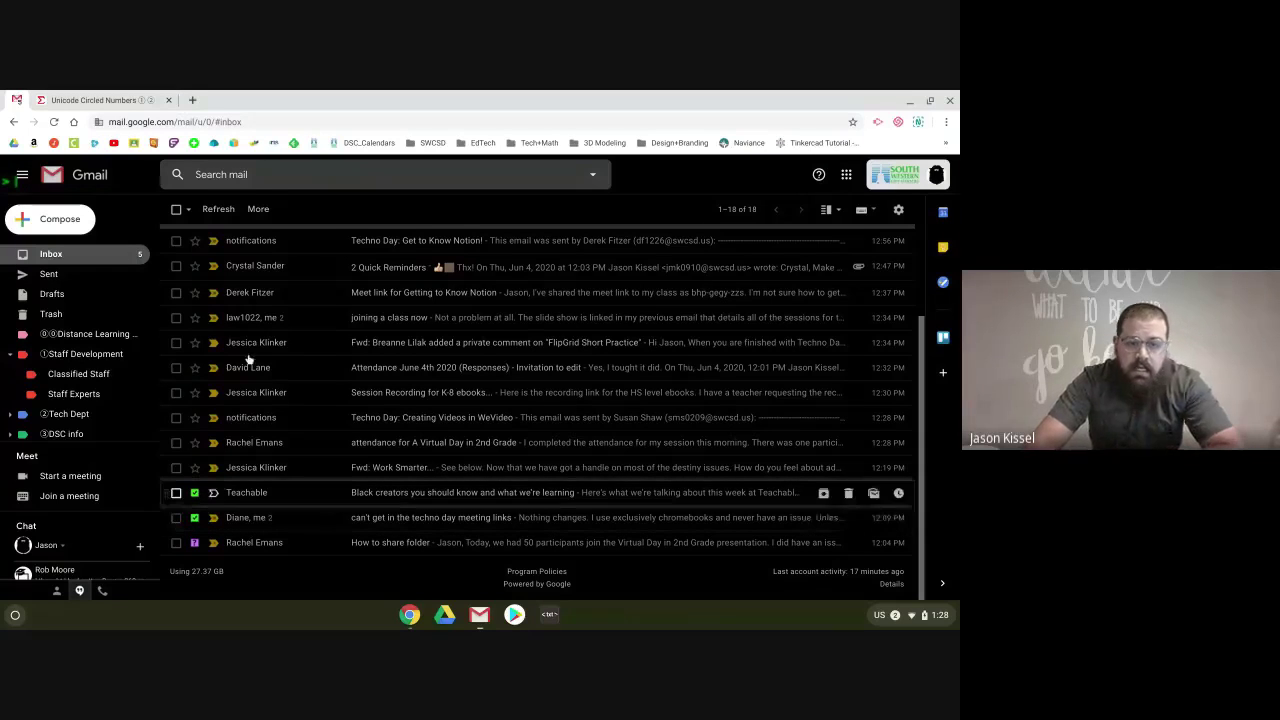
pyautogui.click(195, 468)
pyautogui.click(195, 468)
pyautogui.click(195, 468)
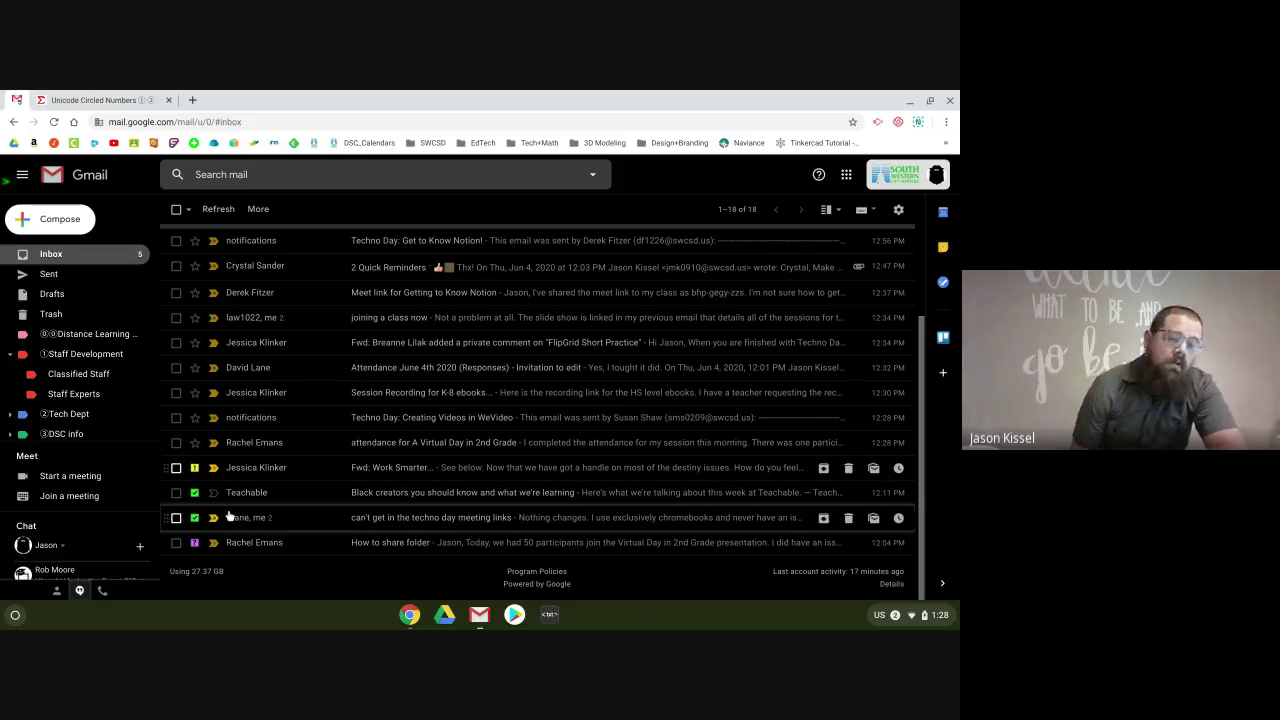
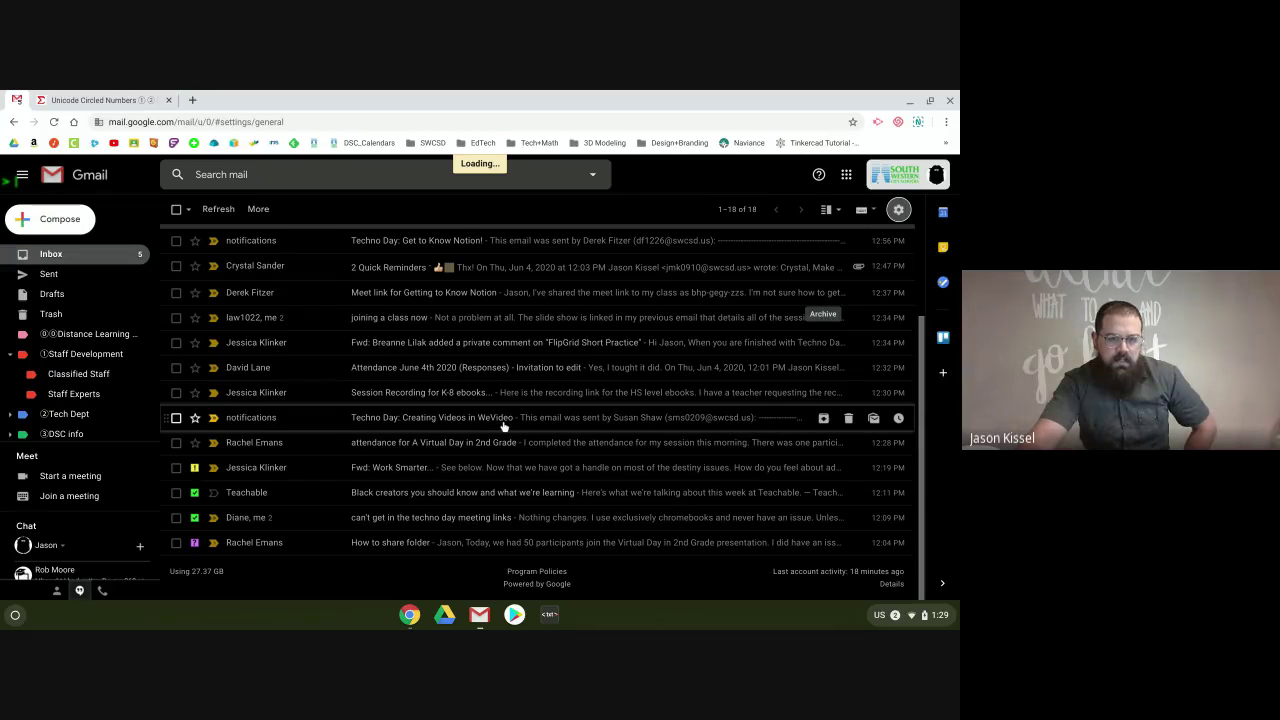
# - Review the Stars section in the General settings and return to the inbox without saving changes
pyautogui.scroll(-15, 474, 466)
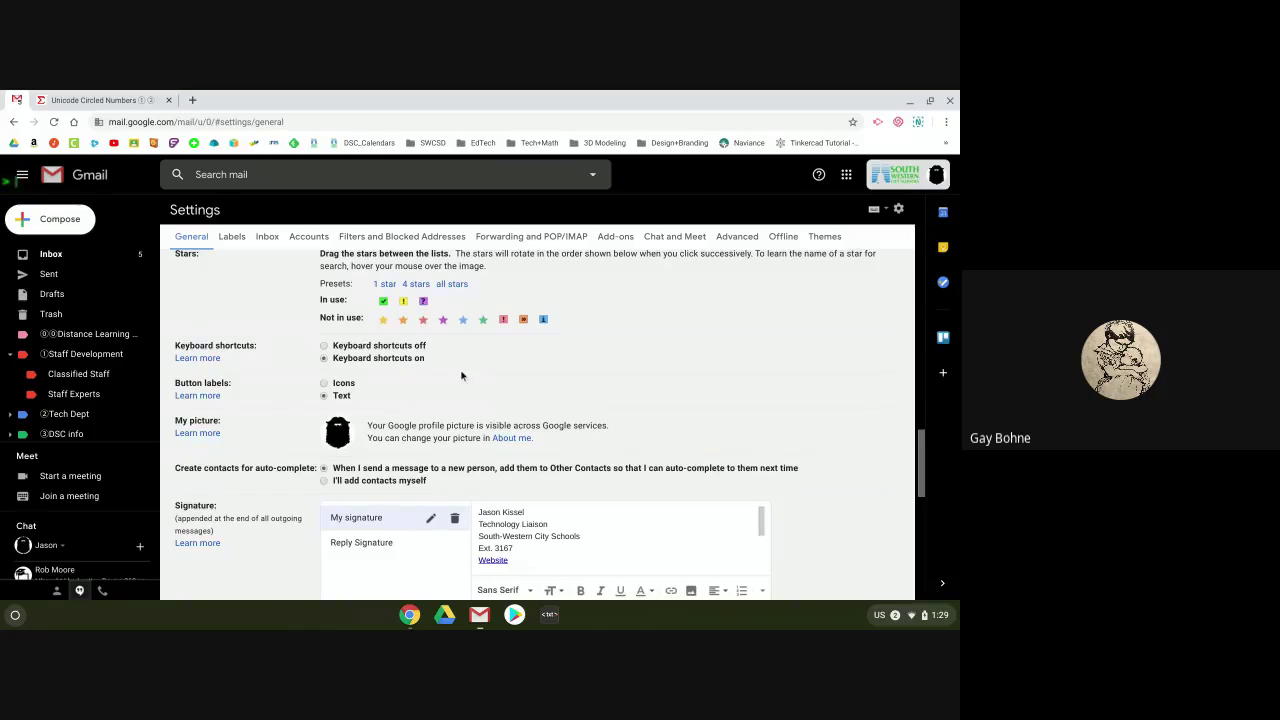
pyautogui.scroll(-10, 462, 468)
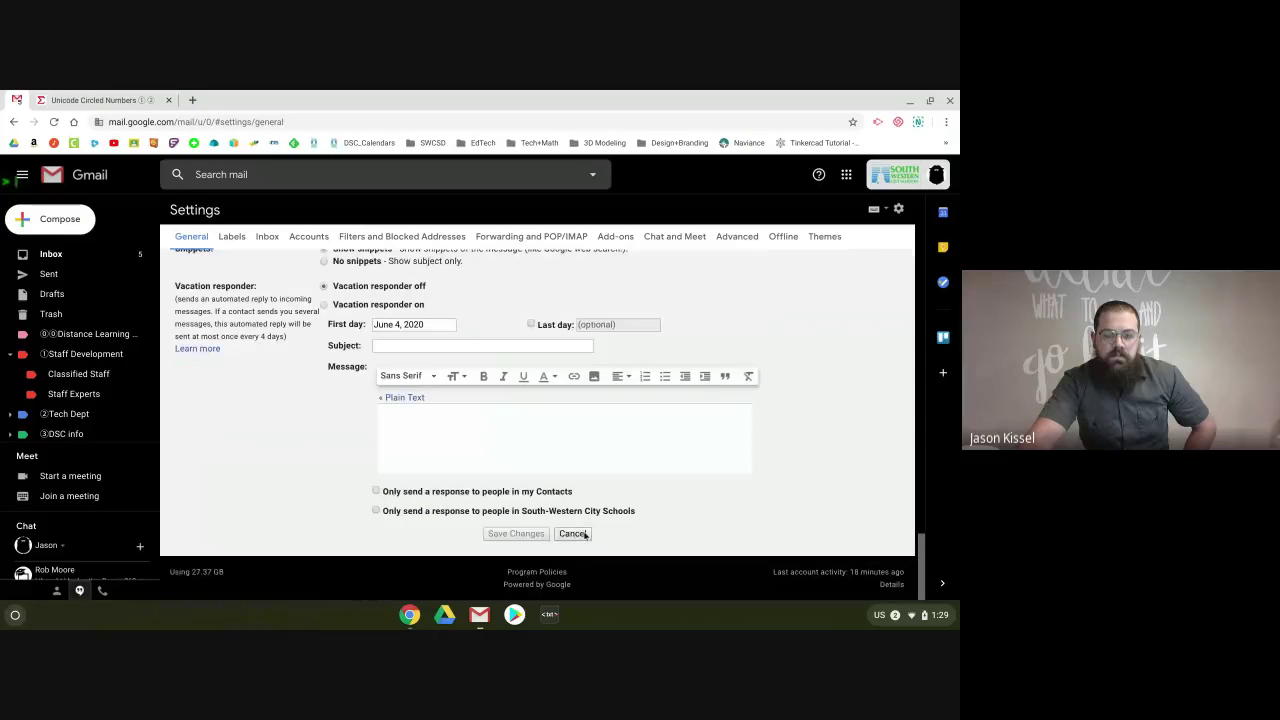
pyautogui.click(578, 536)
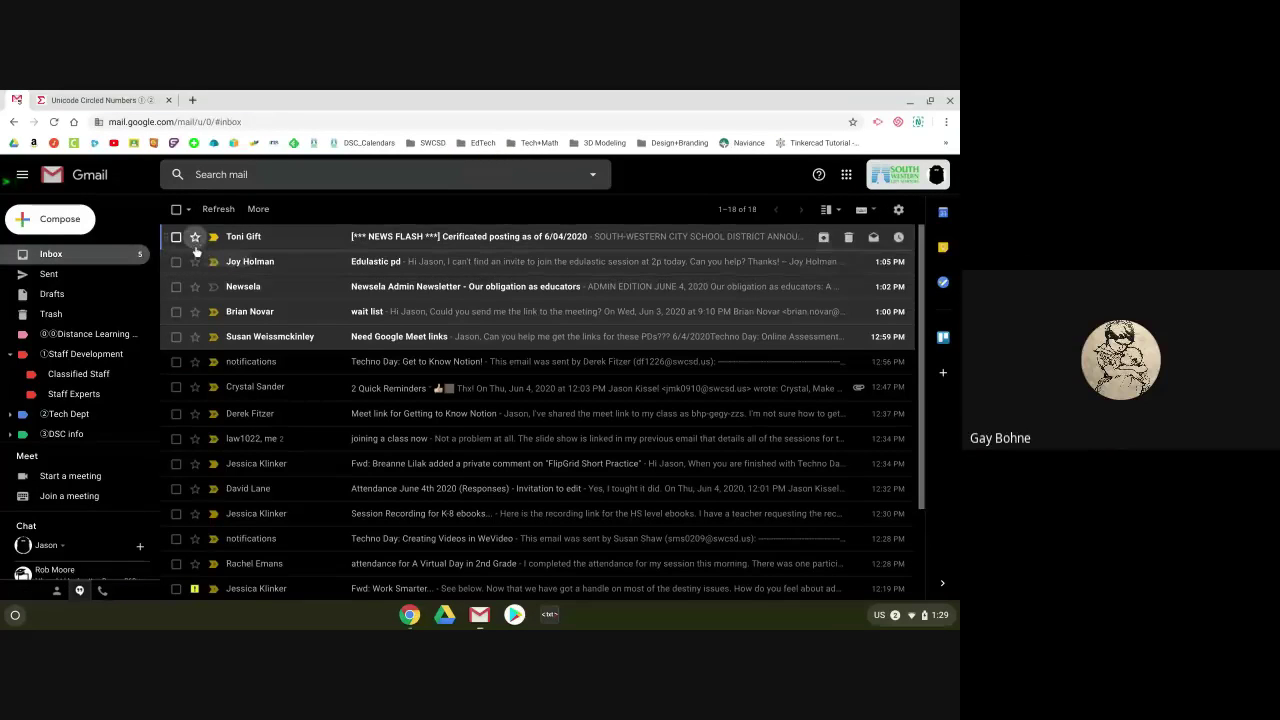
# - Mark the "Techno Day: Get to Know Notion!" message with the yellow exclamation star and clear the star again
pyautogui.click(195, 362)
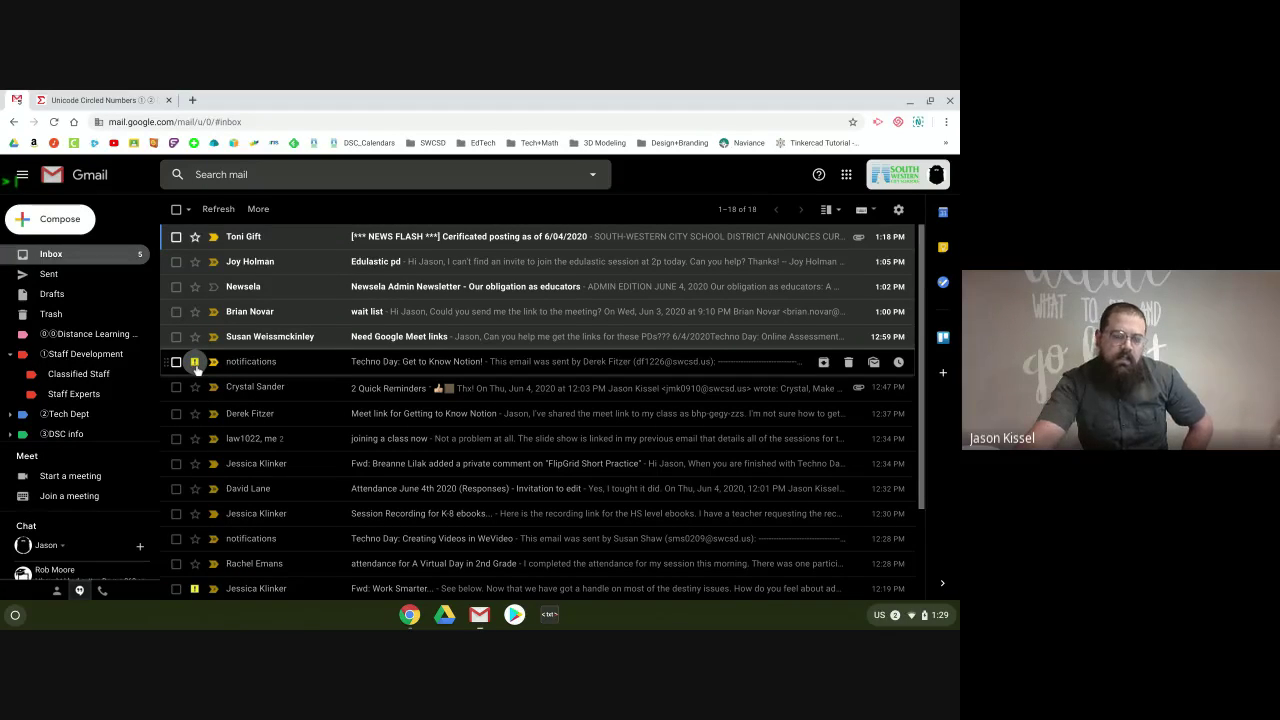
pyautogui.click(195, 361)
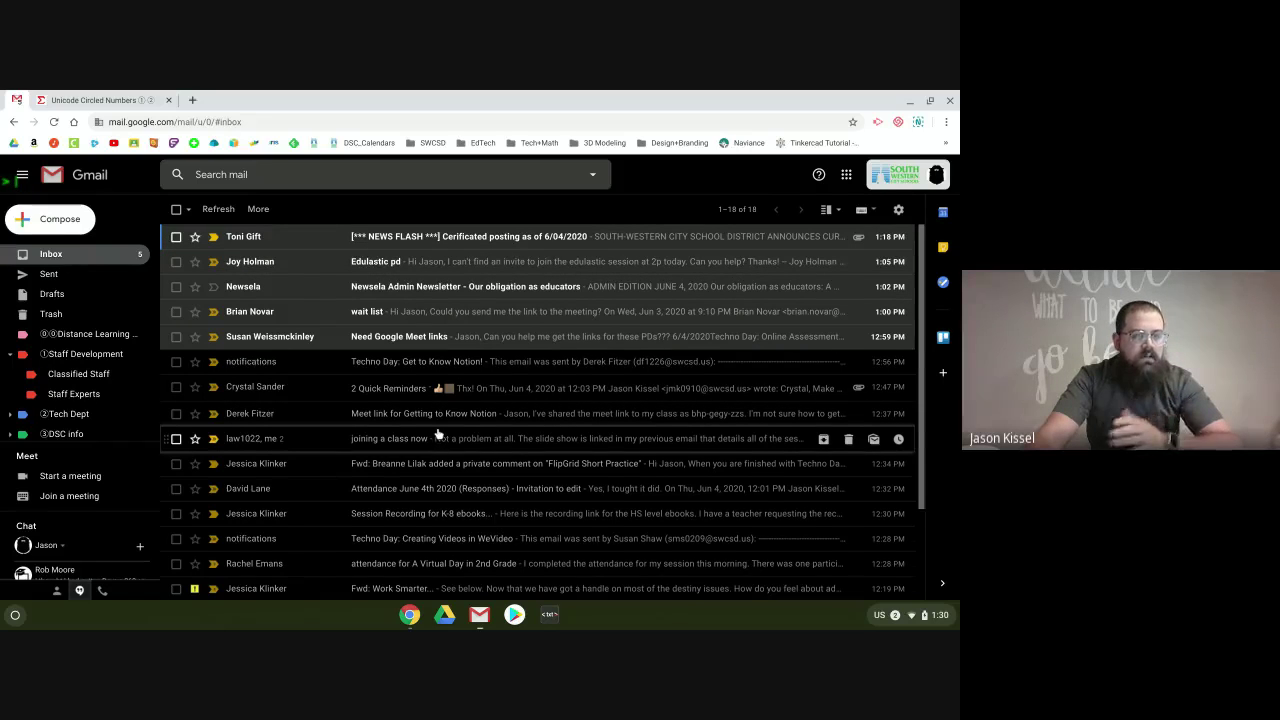
# - View the advanced mail search options, close them without searching, and look through the label list in the sidebar
pyautogui.scroll(-1, 440, 430)
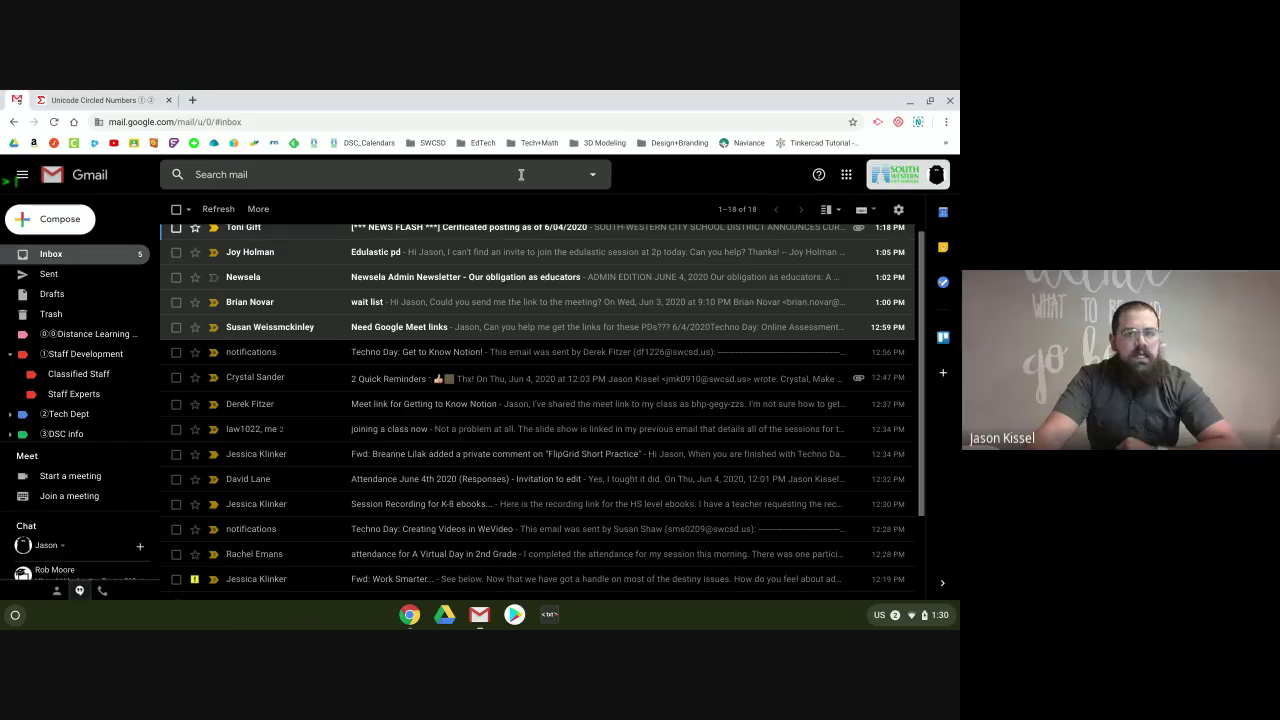
pyautogui.click(595, 181)
pyautogui.click(593, 178)
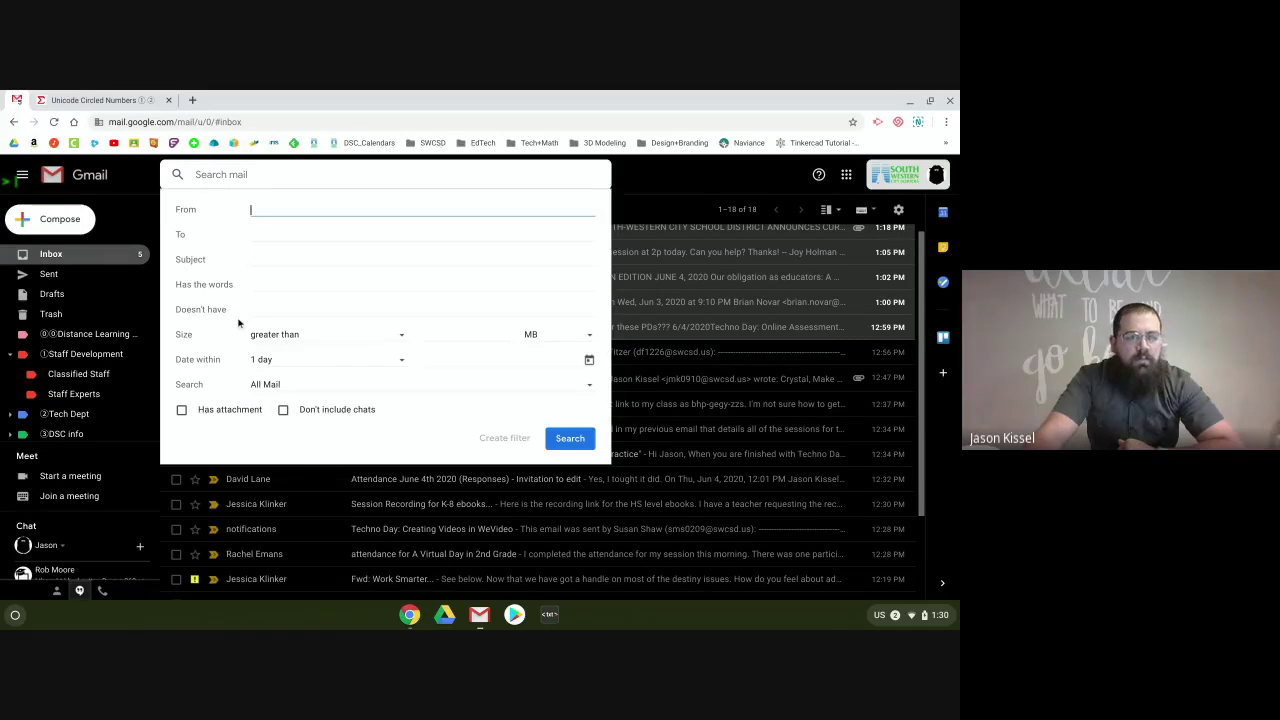
pyautogui.click(690, 204)
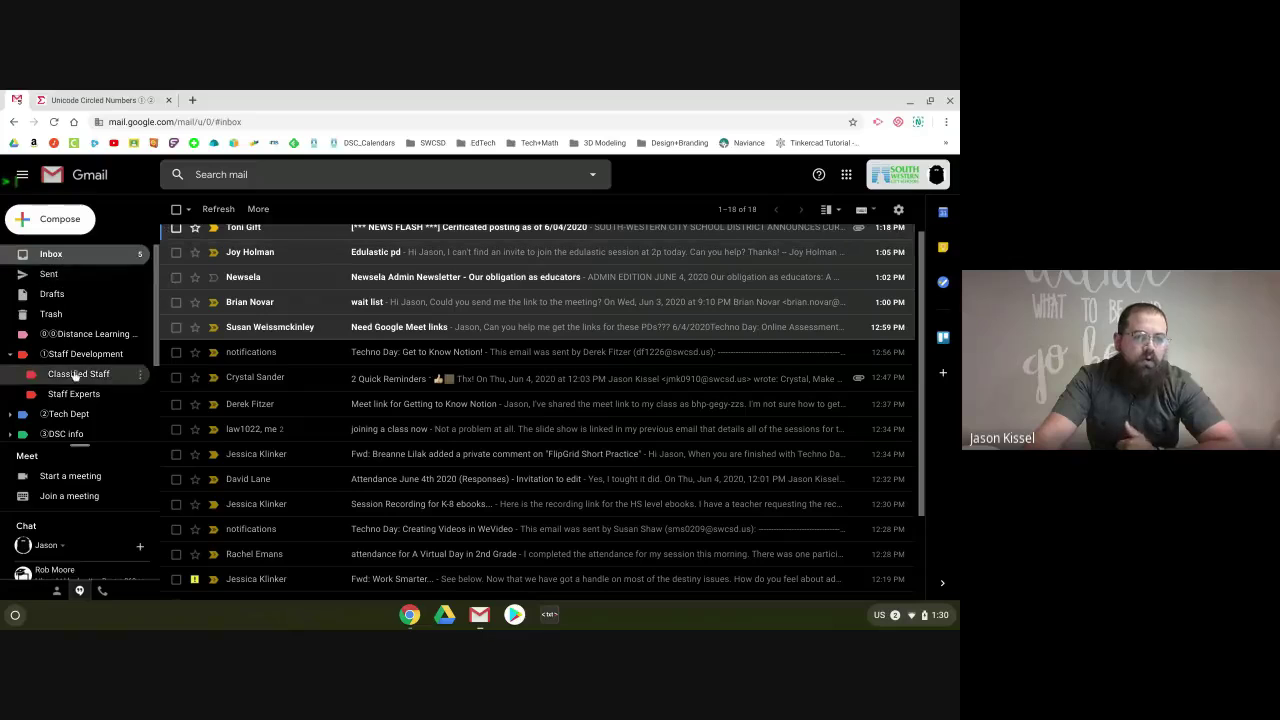
pyautogui.scroll(-3, 70, 400)
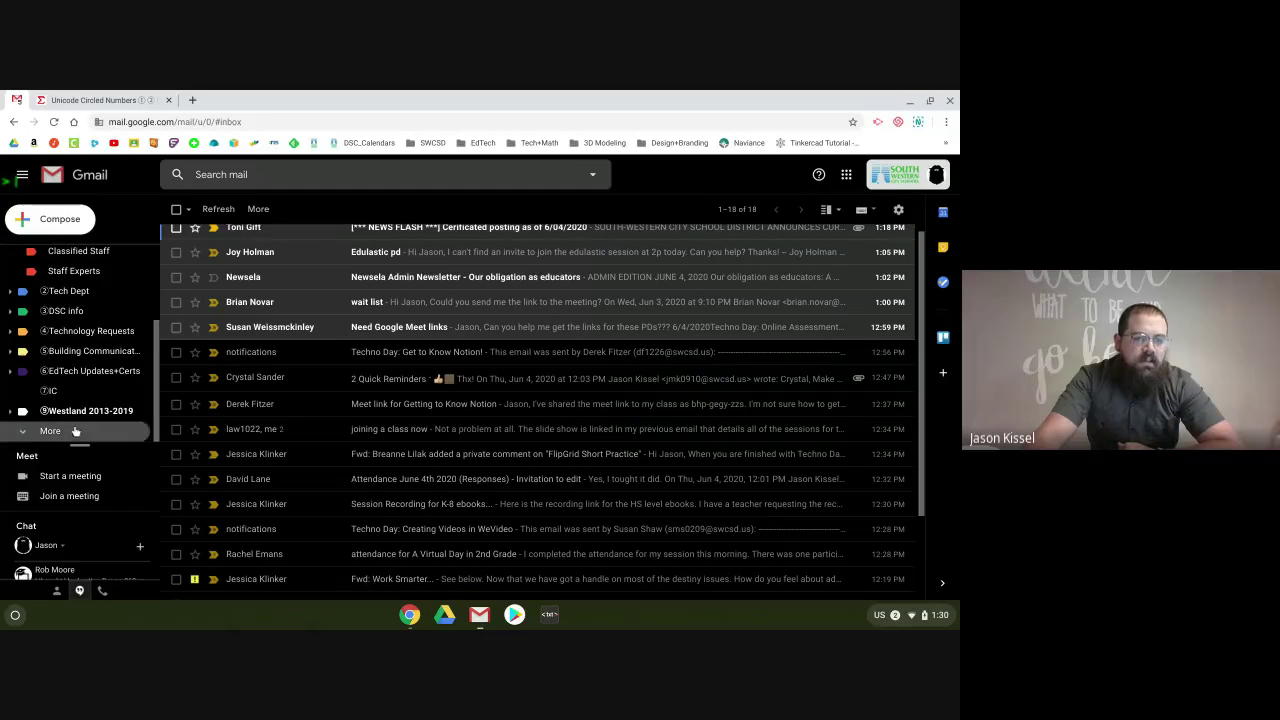
# - View all starred messages from the expanded sidebar list, look over the labels, and return to the inbox
pyautogui.click(75, 431)
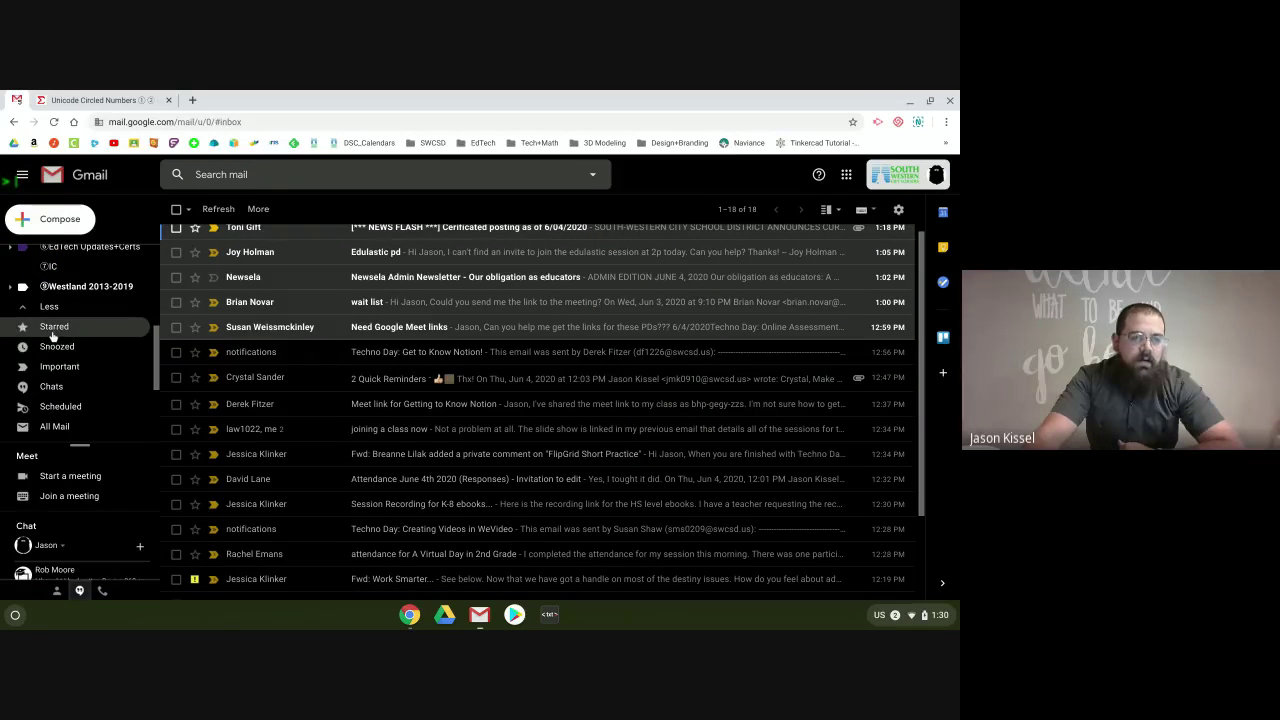
pyautogui.click(53, 332)
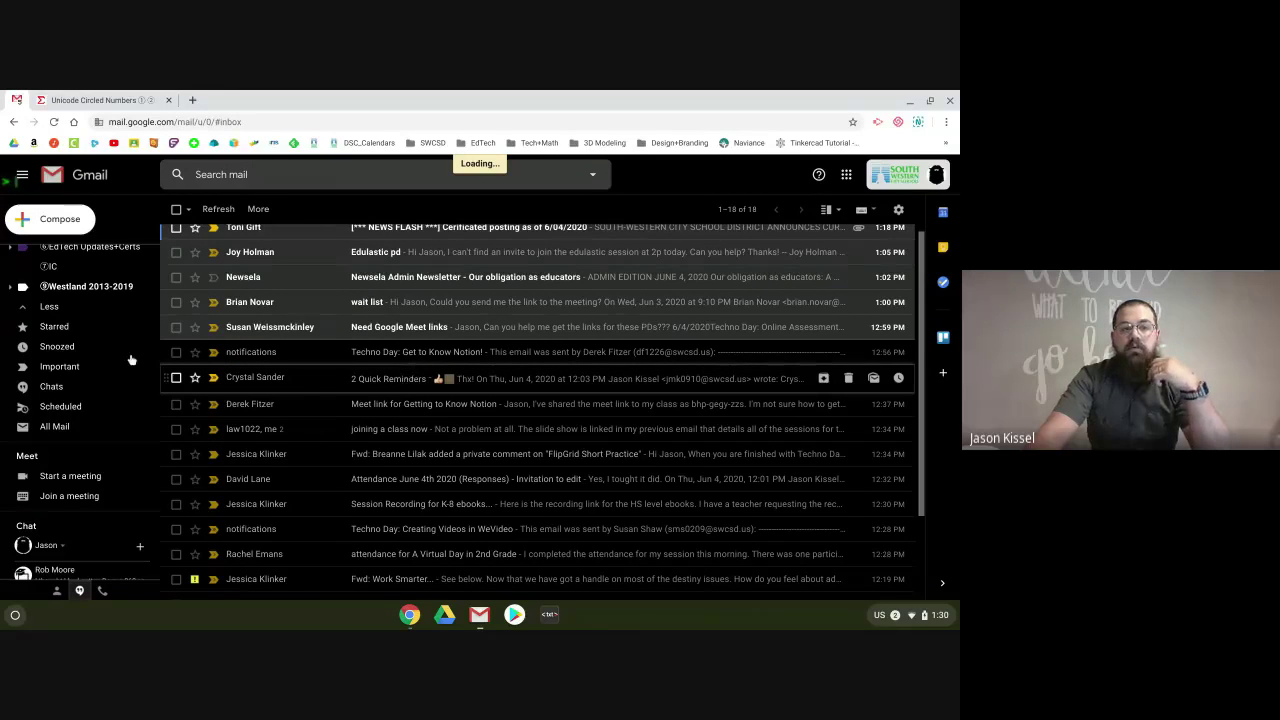
pyautogui.click(90, 328)
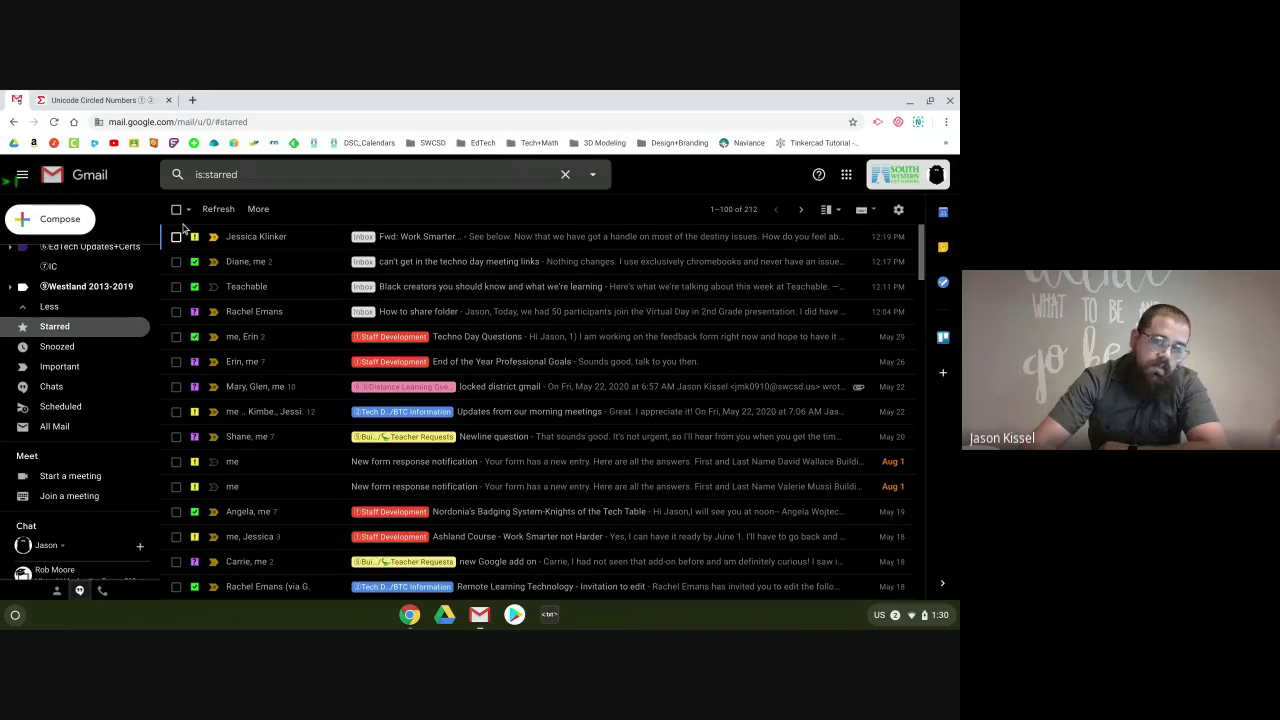
pyautogui.scroll(3, 66, 290)
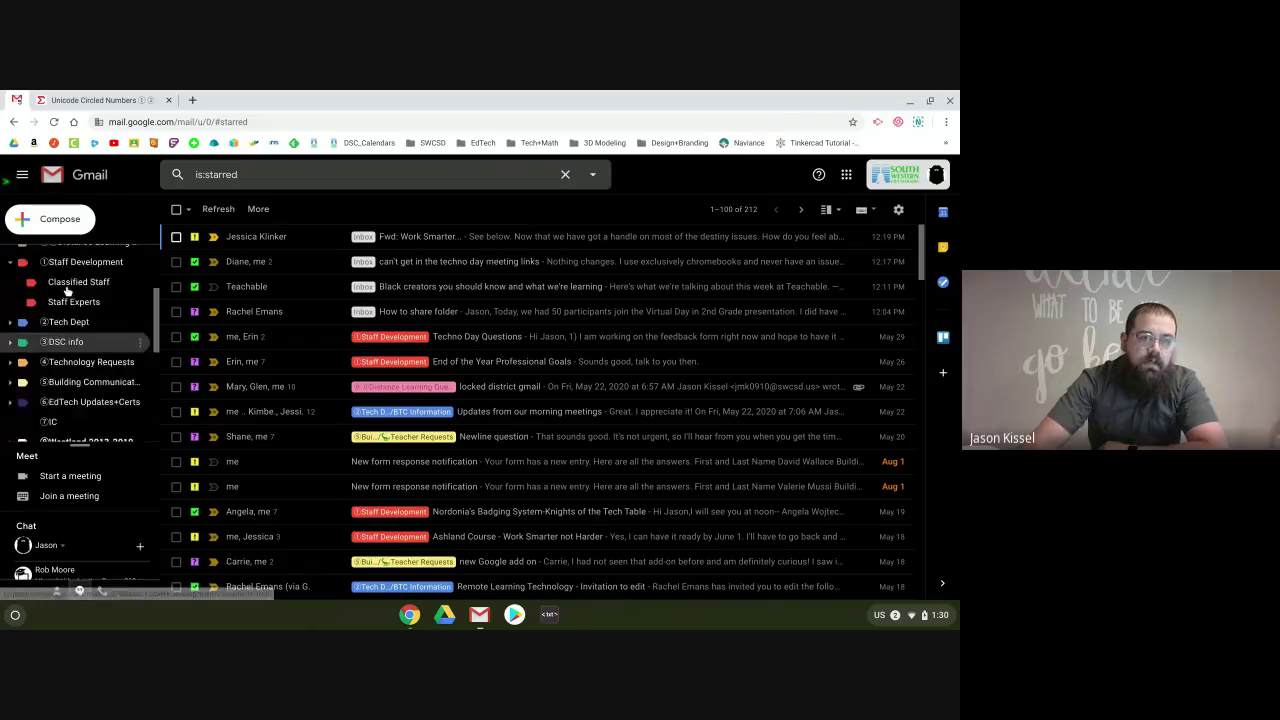
pyautogui.scroll(2, 66, 290)
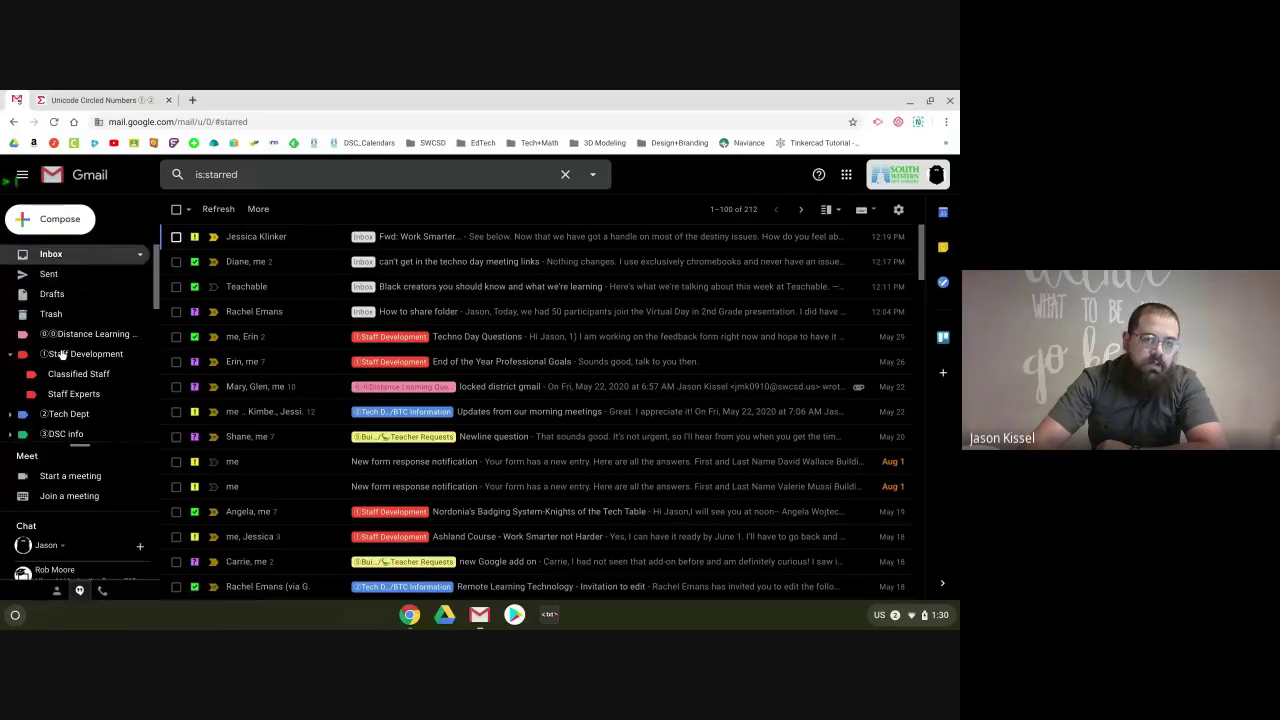
pyautogui.scroll(-5, 62, 352)
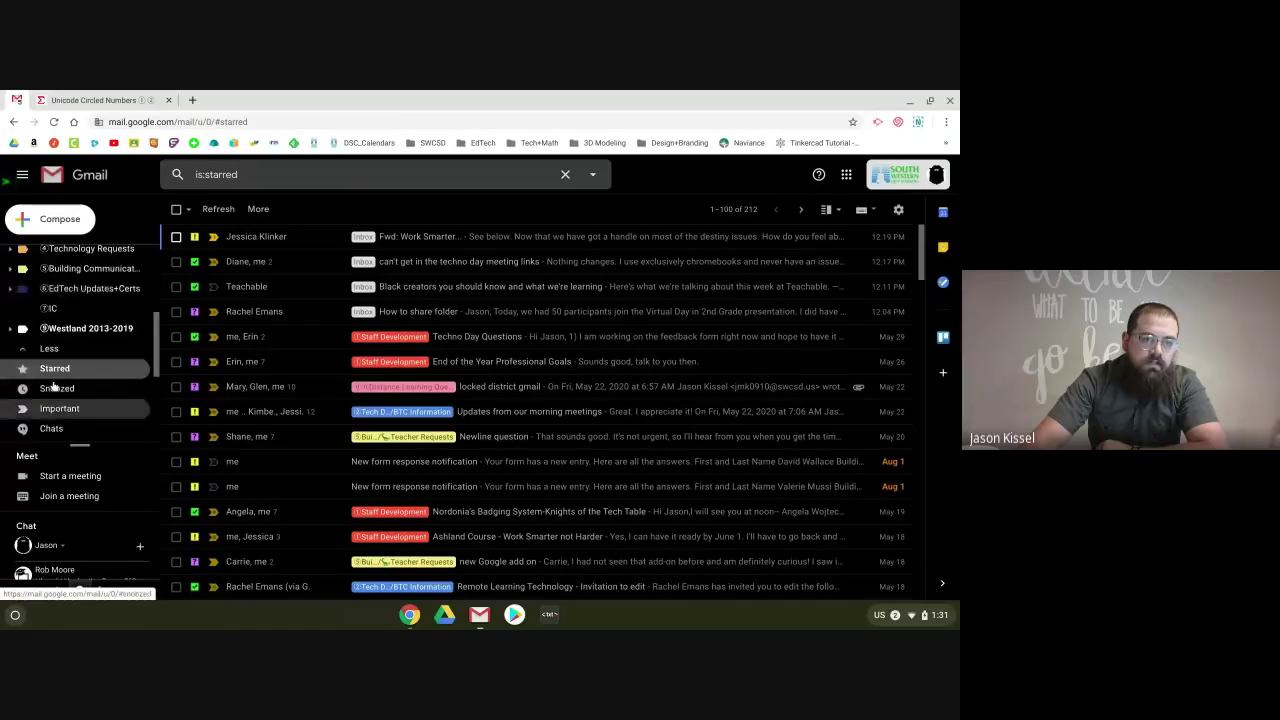
pyautogui.scroll(4, 82, 330)
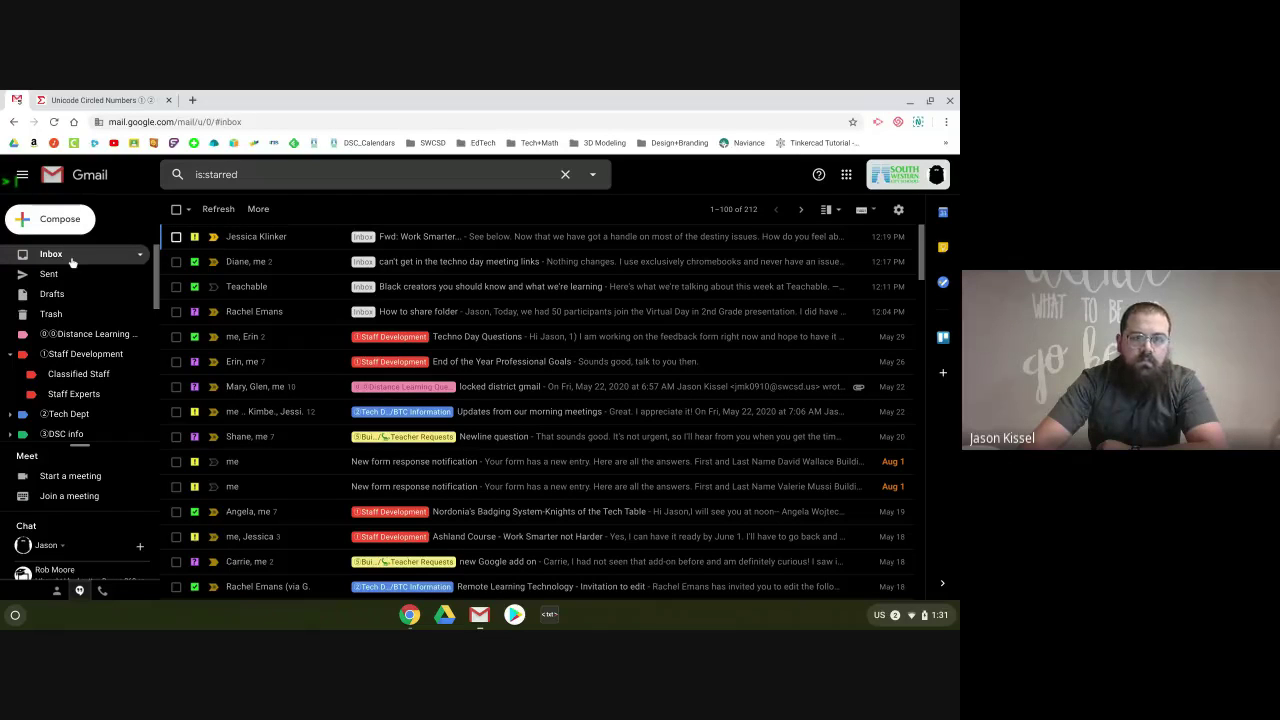
pyautogui.click(52, 254)
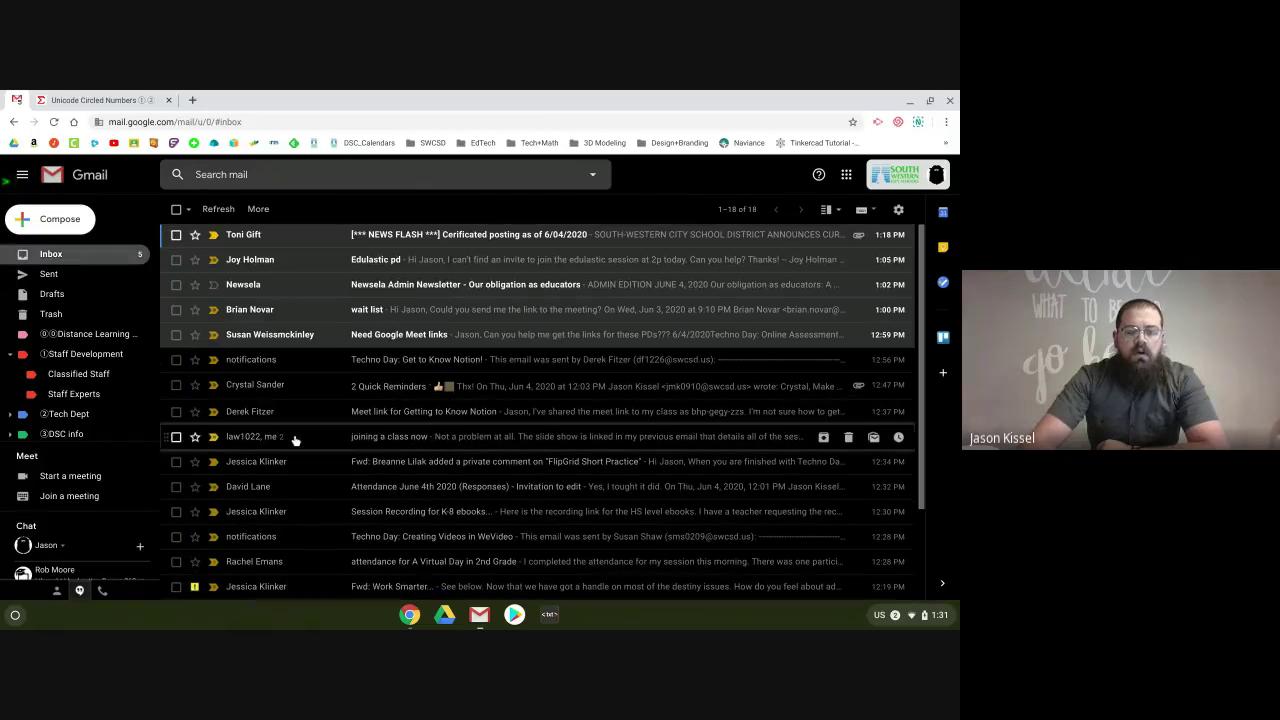
# - Expand the remaining sidebar entries below the labels to reach the Starred view
pyautogui.scroll(-3, 295, 440)
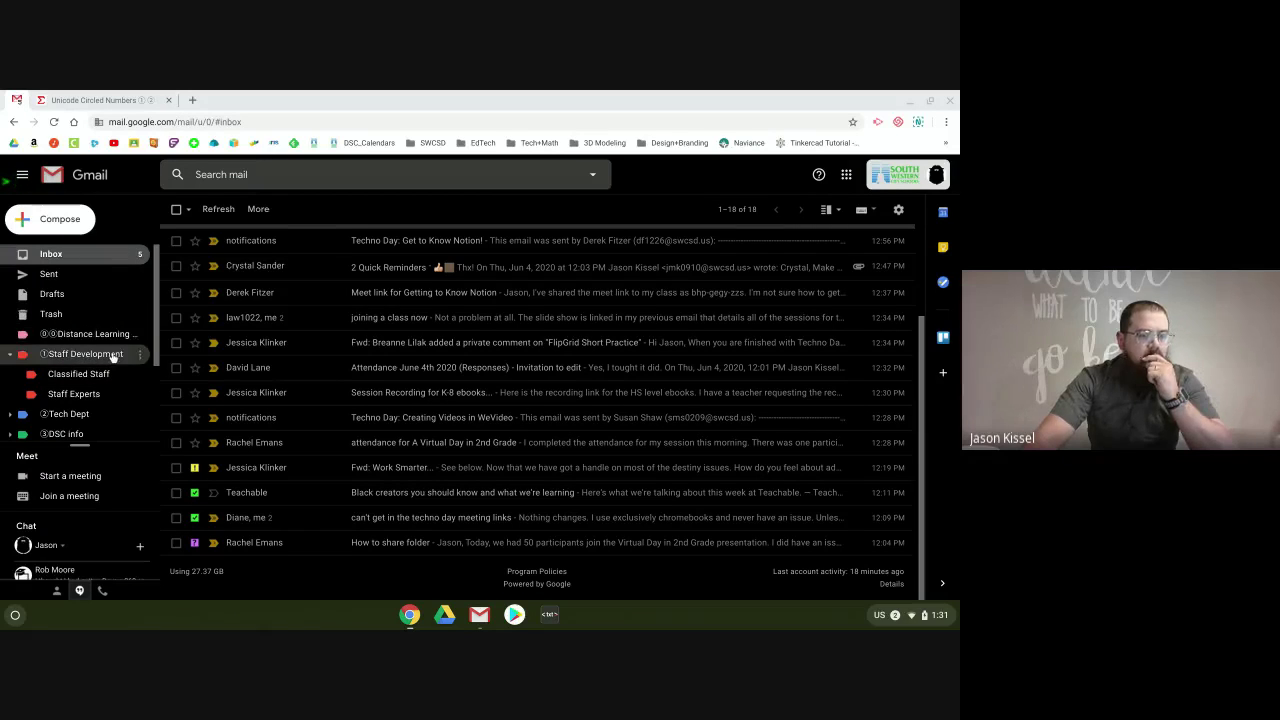
pyautogui.scroll(-3, 82, 400)
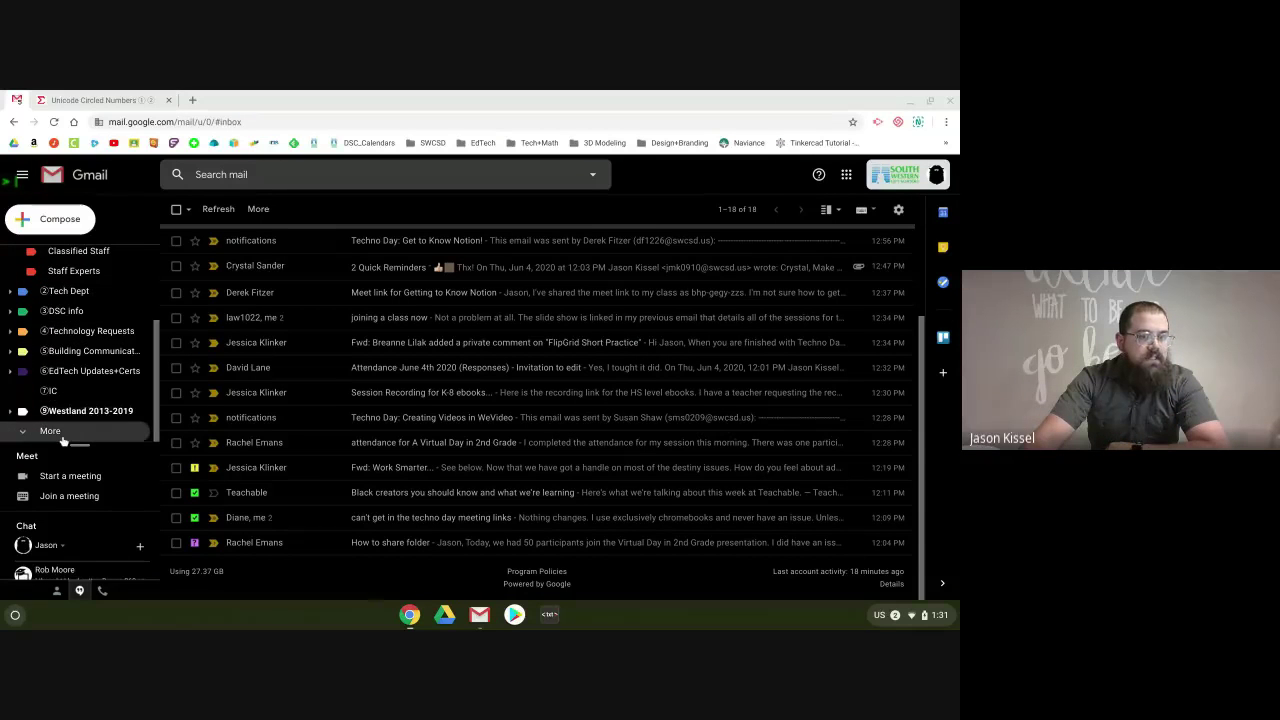
pyautogui.click(85, 418)
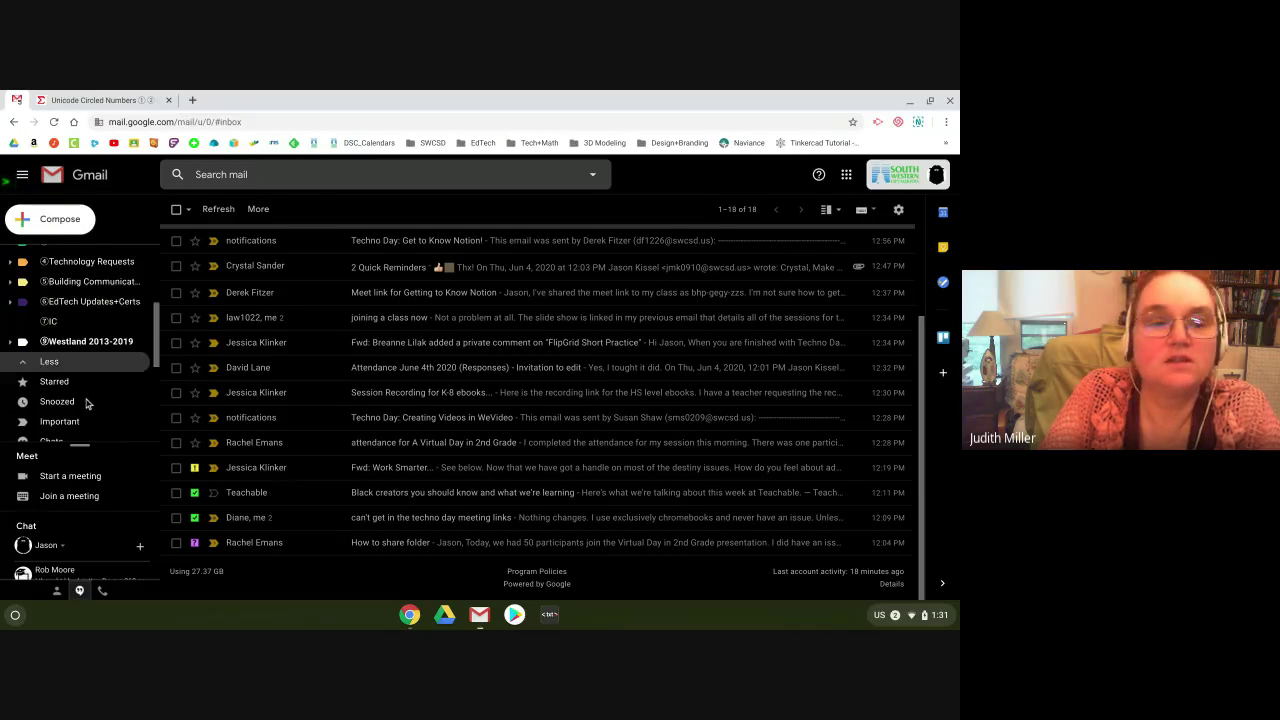
pyautogui.scroll(-2, 86, 395)
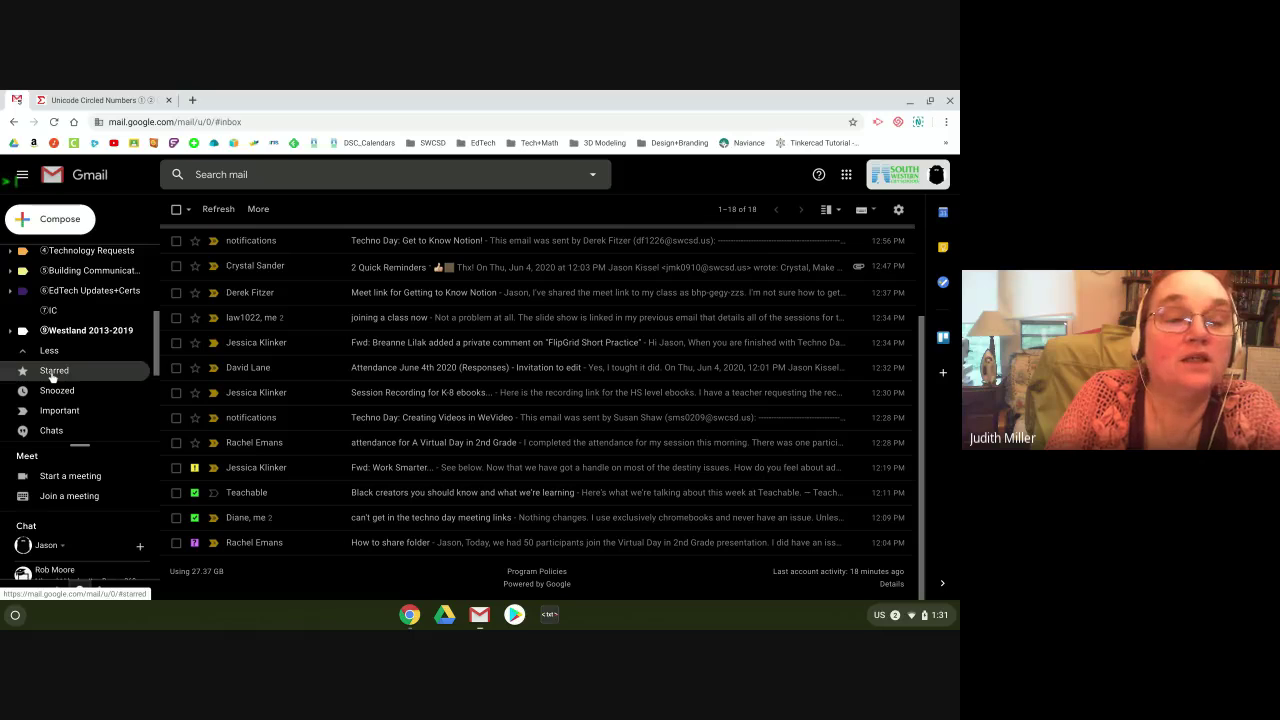
# - Check the mail search options and the suggestions for "starred", clearing the query without running a search
pyautogui.click(258, 178)
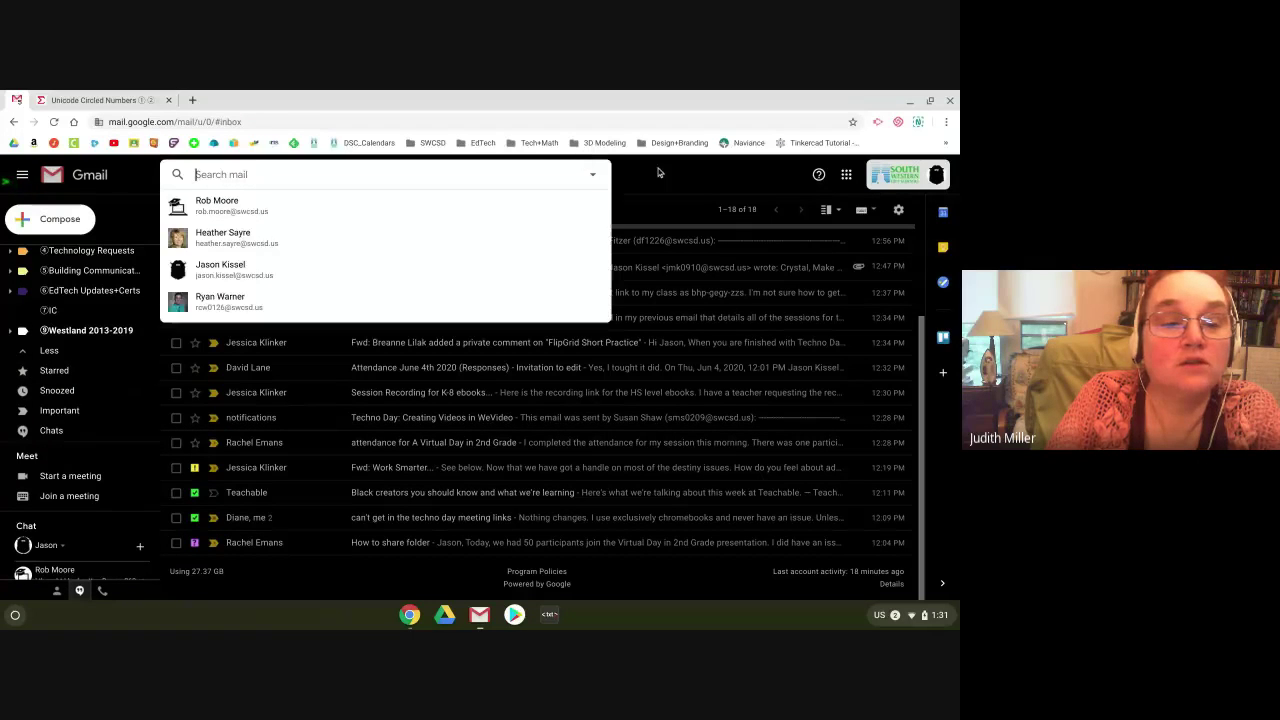
pyautogui.click(596, 174)
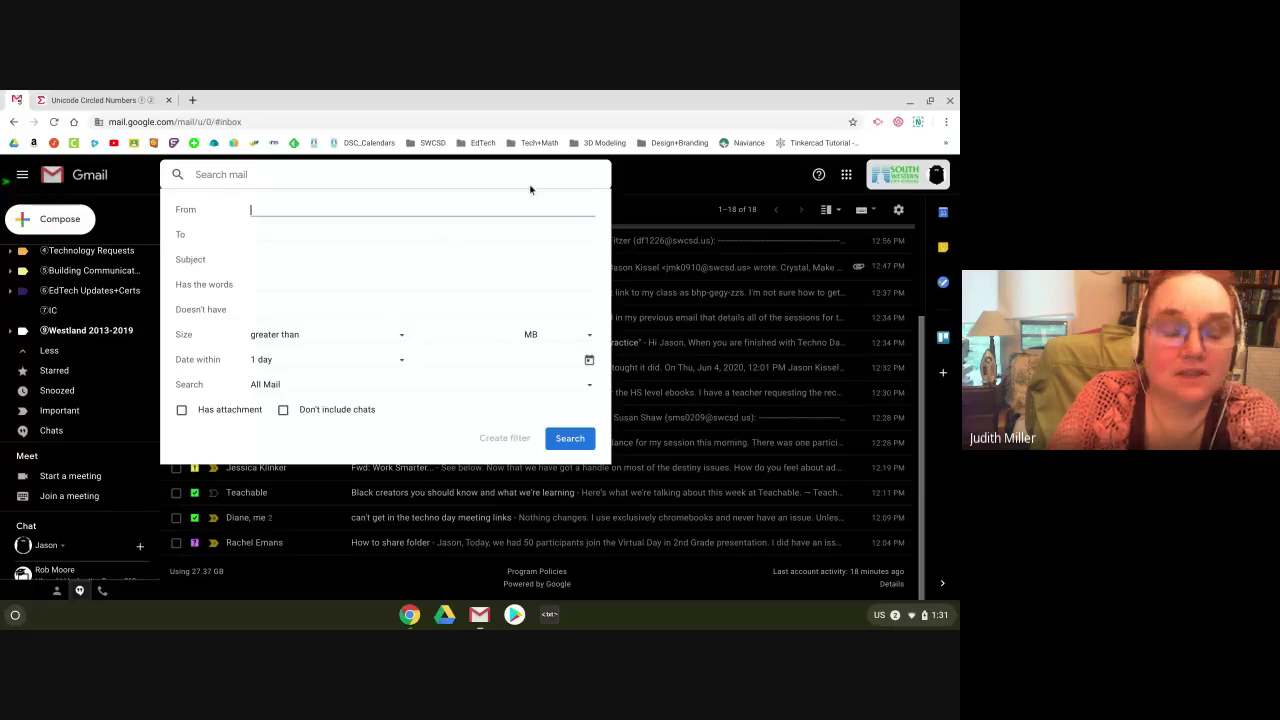
pyautogui.click(533, 178)
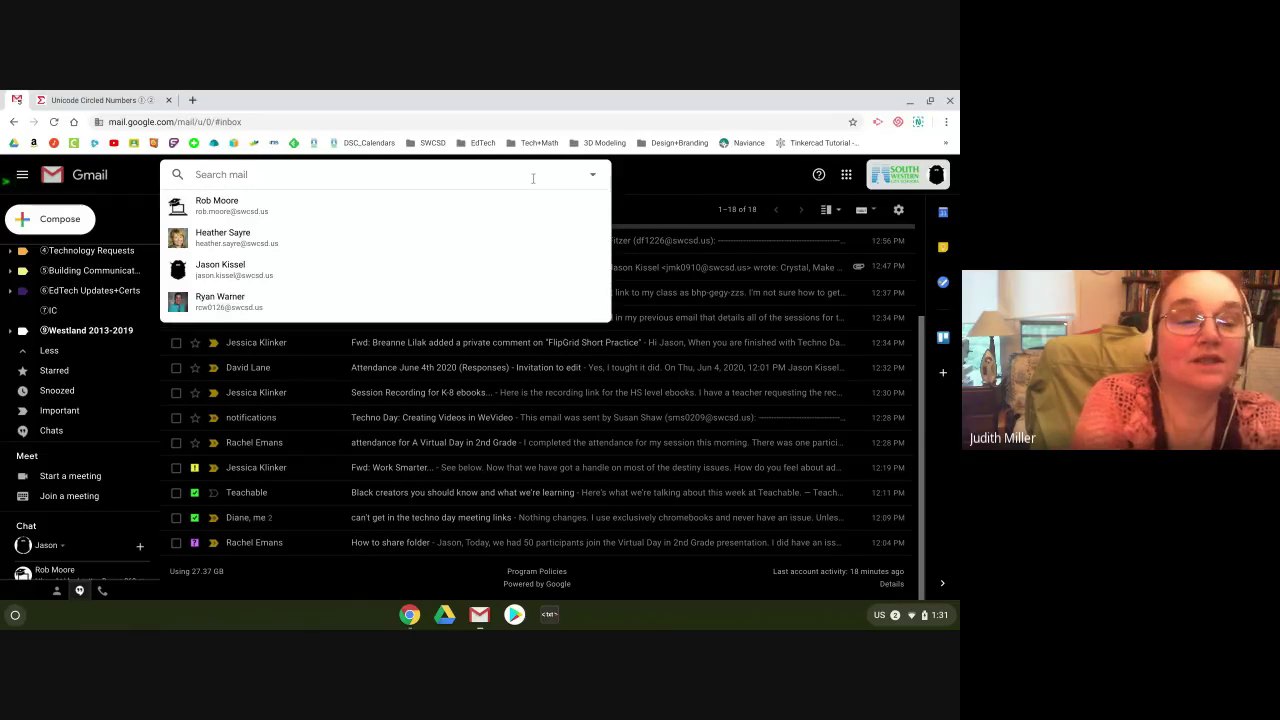
pyautogui.write('s')
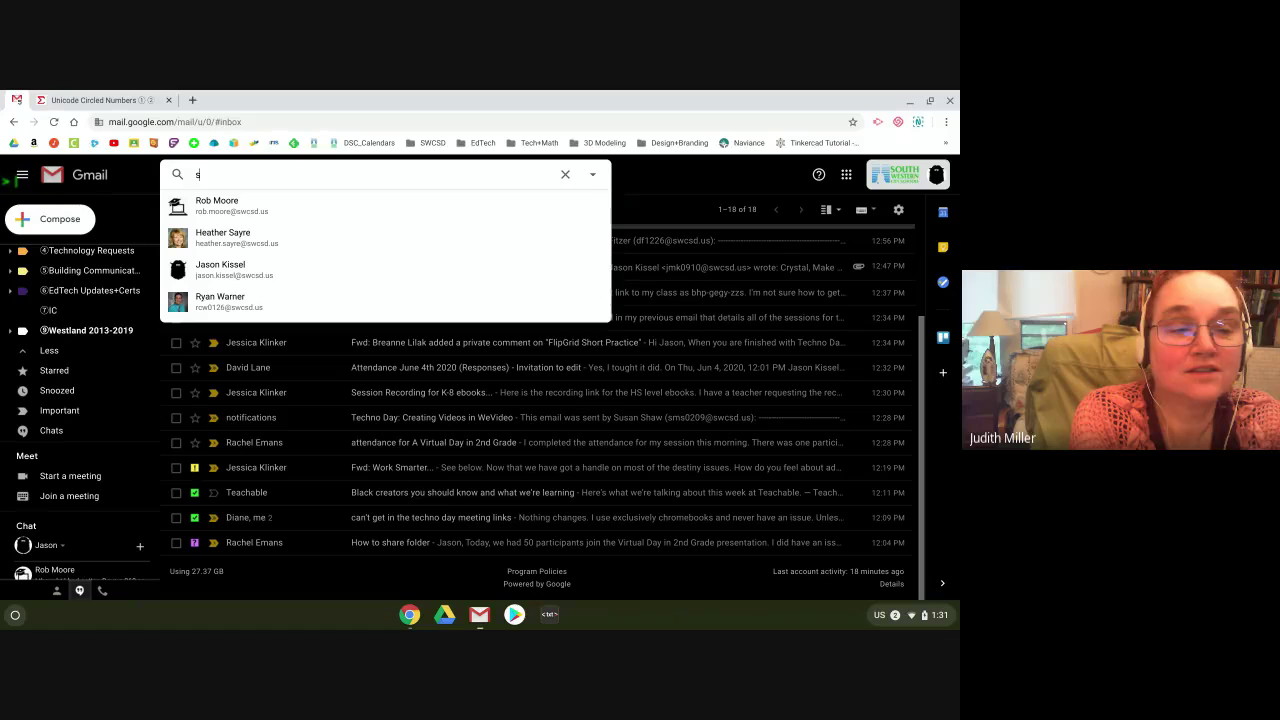
pyautogui.write('tarred')
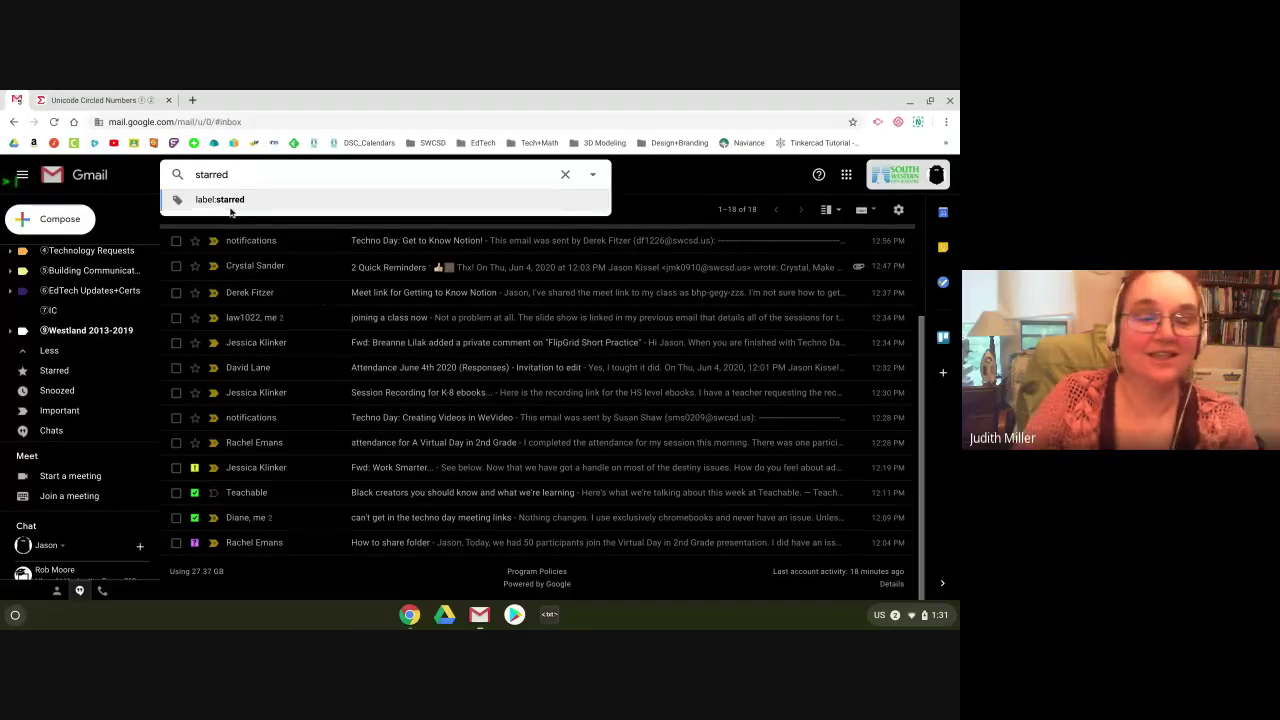
pyautogui.press('BackSpace')
pyautogui.press('BackSpace')
pyautogui.press('BackSpace')
pyautogui.press('BackSpace')
pyautogui.press('BackSpace')
pyautogui.press('BackSpace')
pyautogui.press('BackSpace')
pyautogui.click(649, 191)
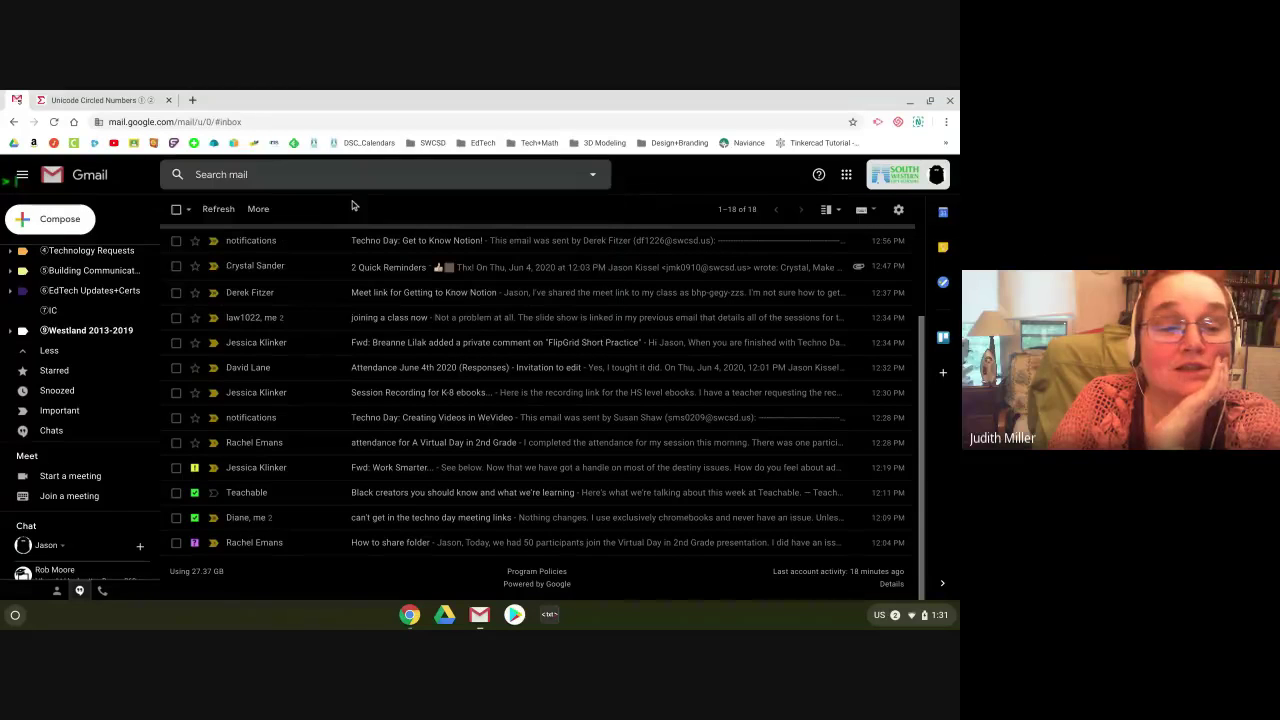
# - Select all starred messages in the inbox at once and clear the selection
pyautogui.click(190, 210)
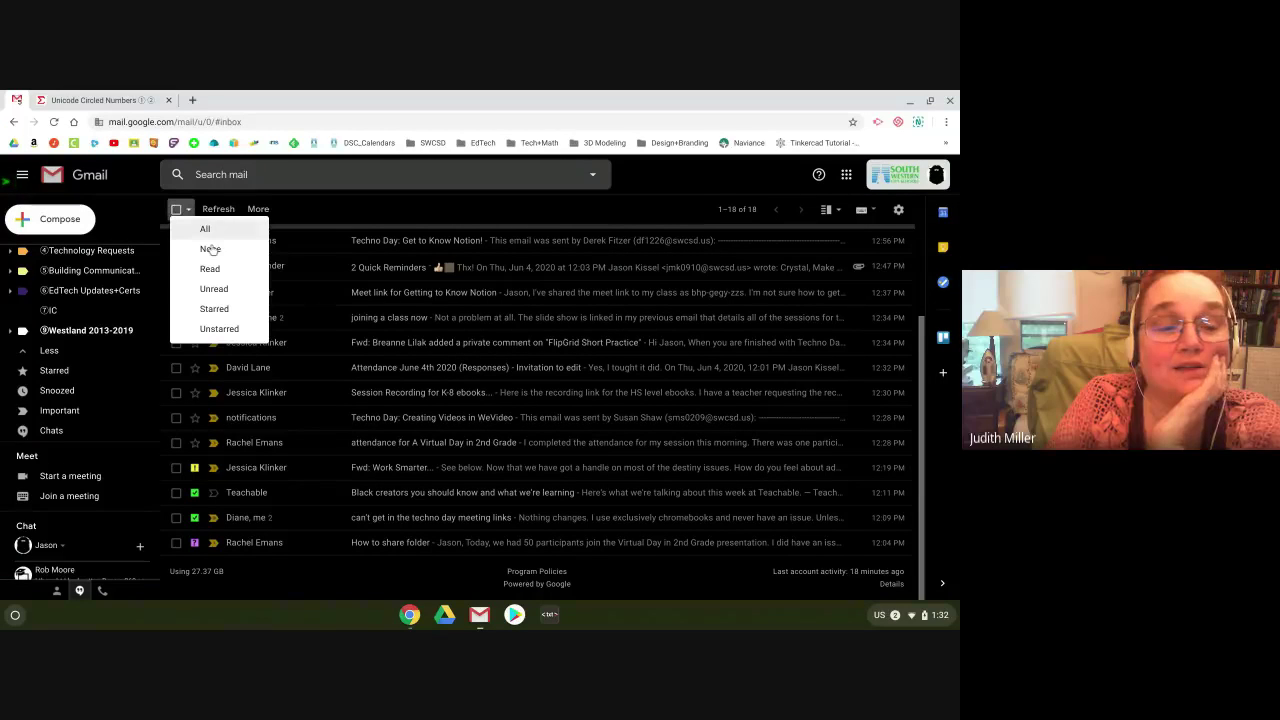
pyautogui.click(229, 317)
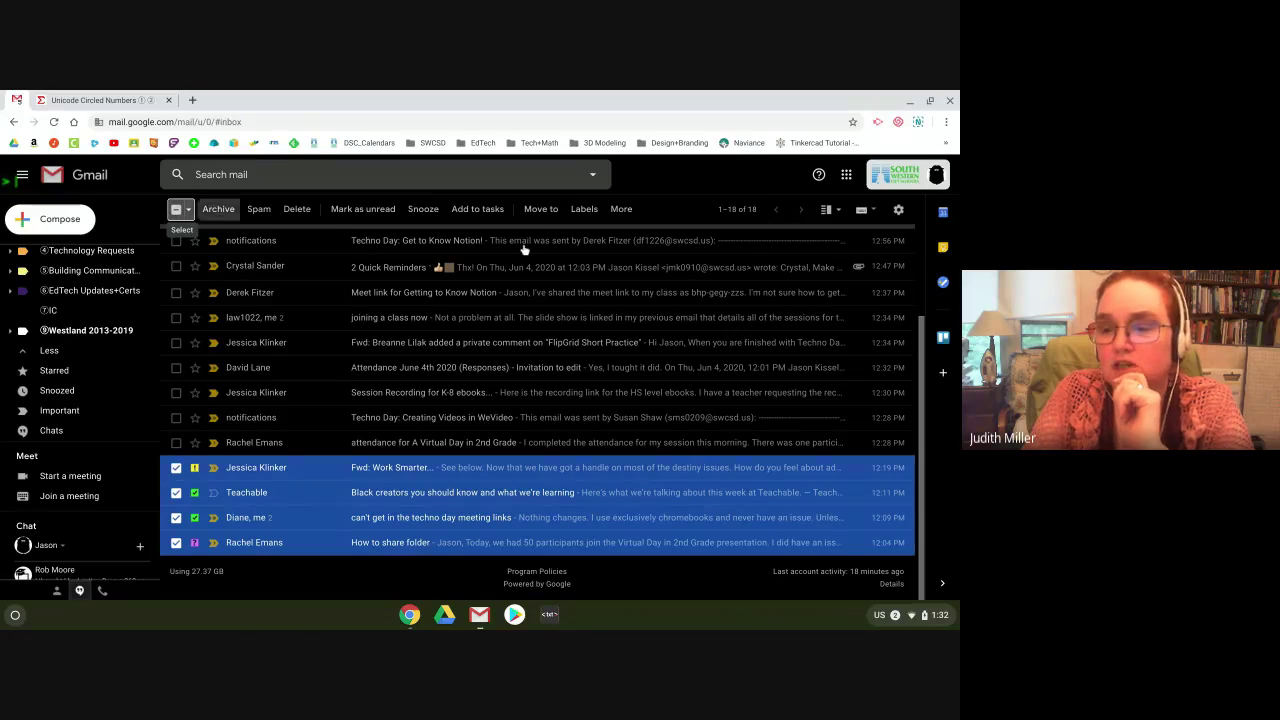
pyautogui.click(176, 211)
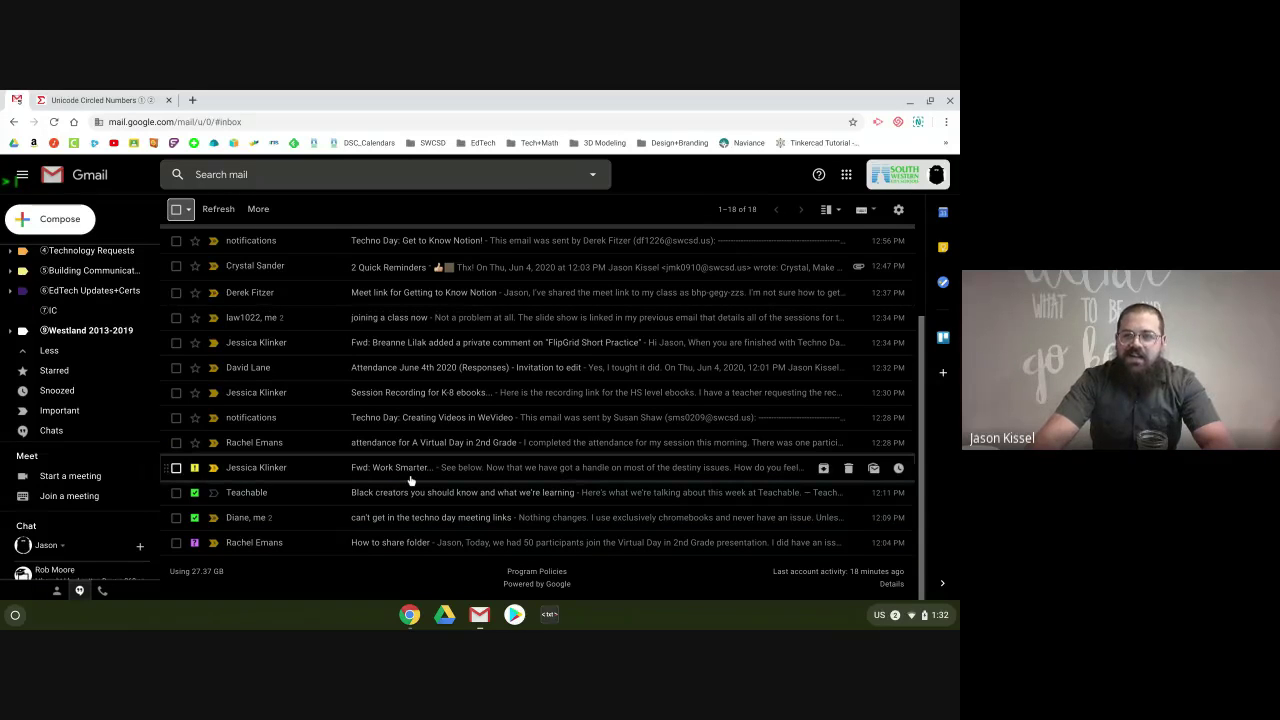
# - Select the "NEWS FLASH" message at the head of the inbox and deselect it again
pyautogui.scroll(3, 410, 481)
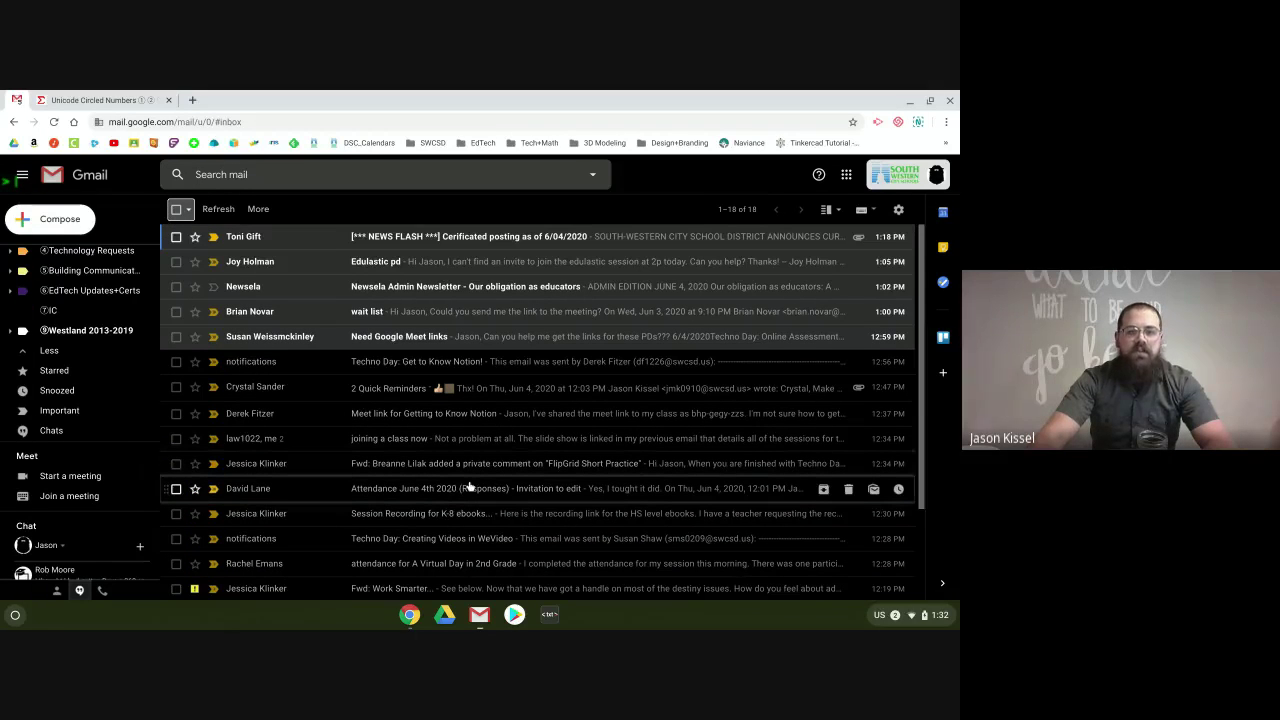
pyautogui.click(176, 237)
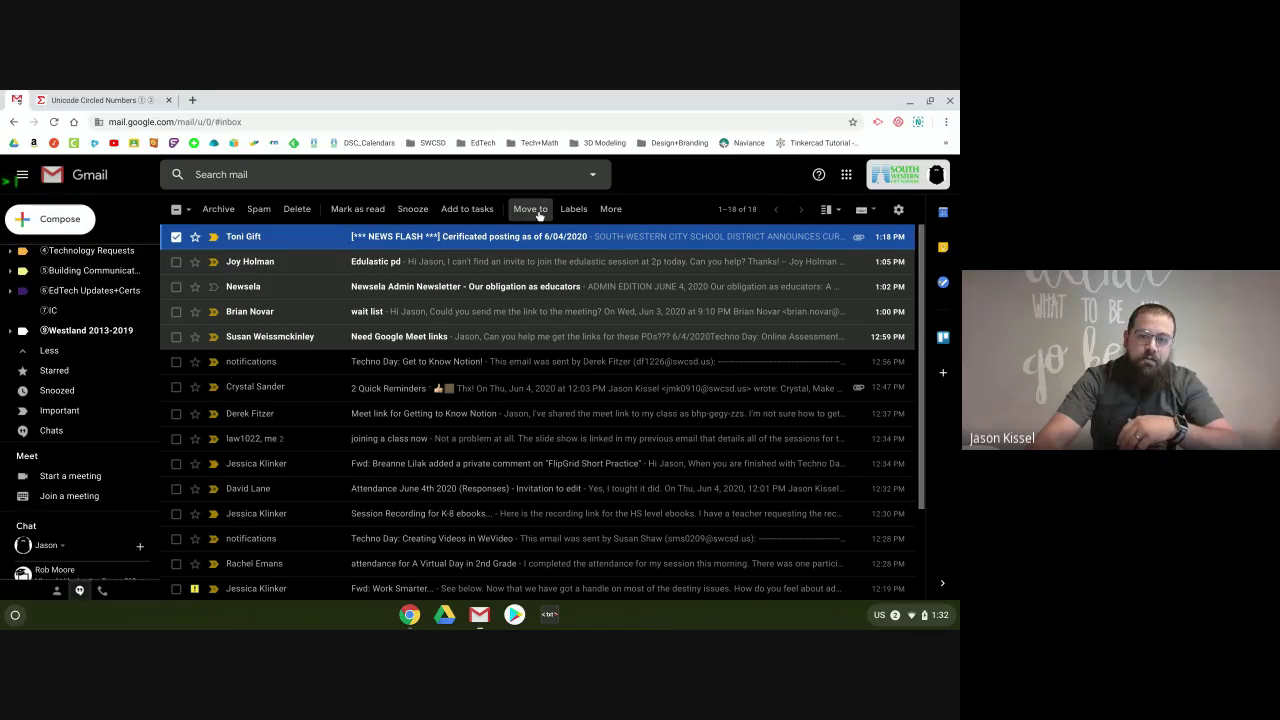
pyautogui.click(176, 237)
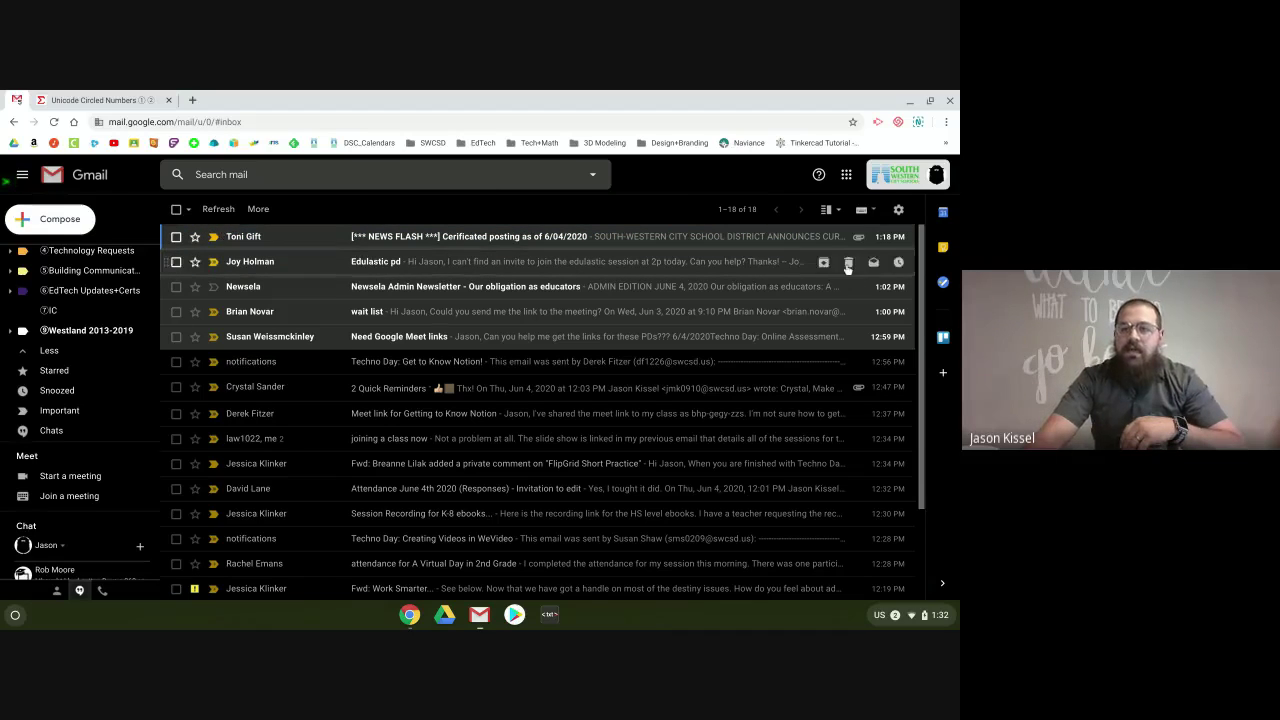
# - Turn on the split reading pane and preview messages from "Fwd: Work Smarter..." up to "Techno Day: Creating Videos in WeVideo"
pyautogui.click(826, 210)
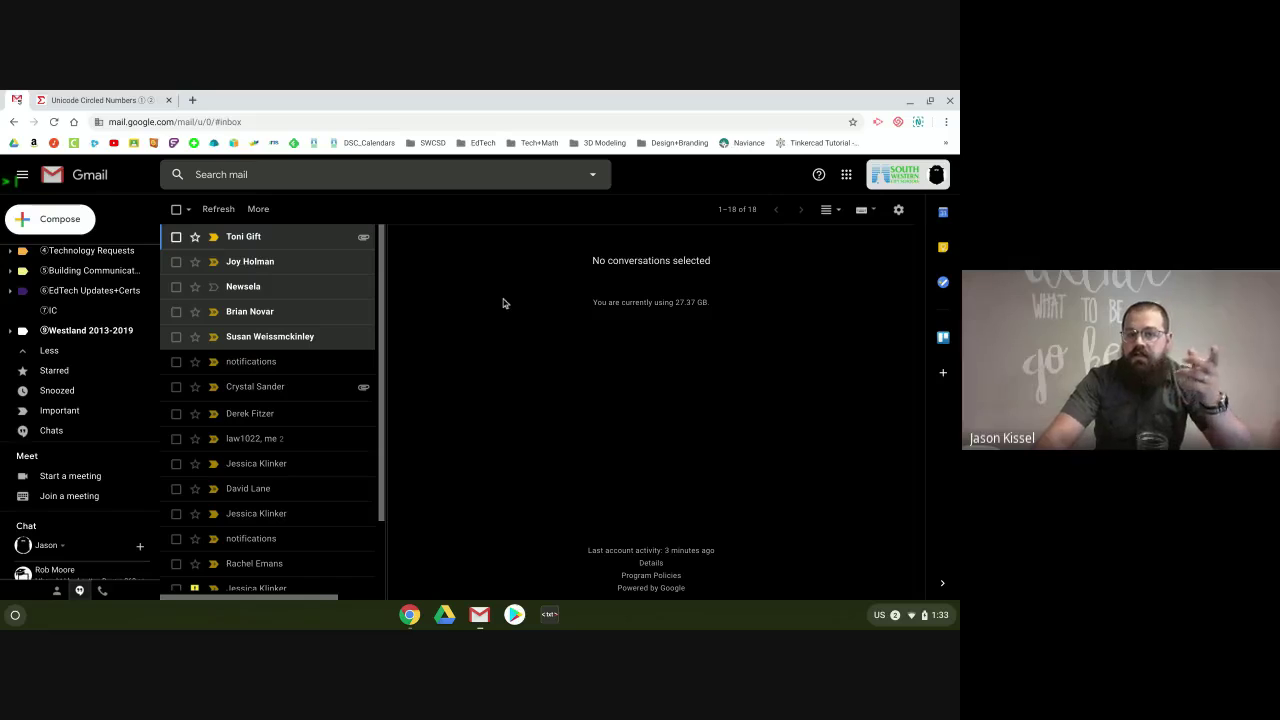
pyautogui.scroll(-1, 246, 425)
pyautogui.scroll(-2, 246, 425)
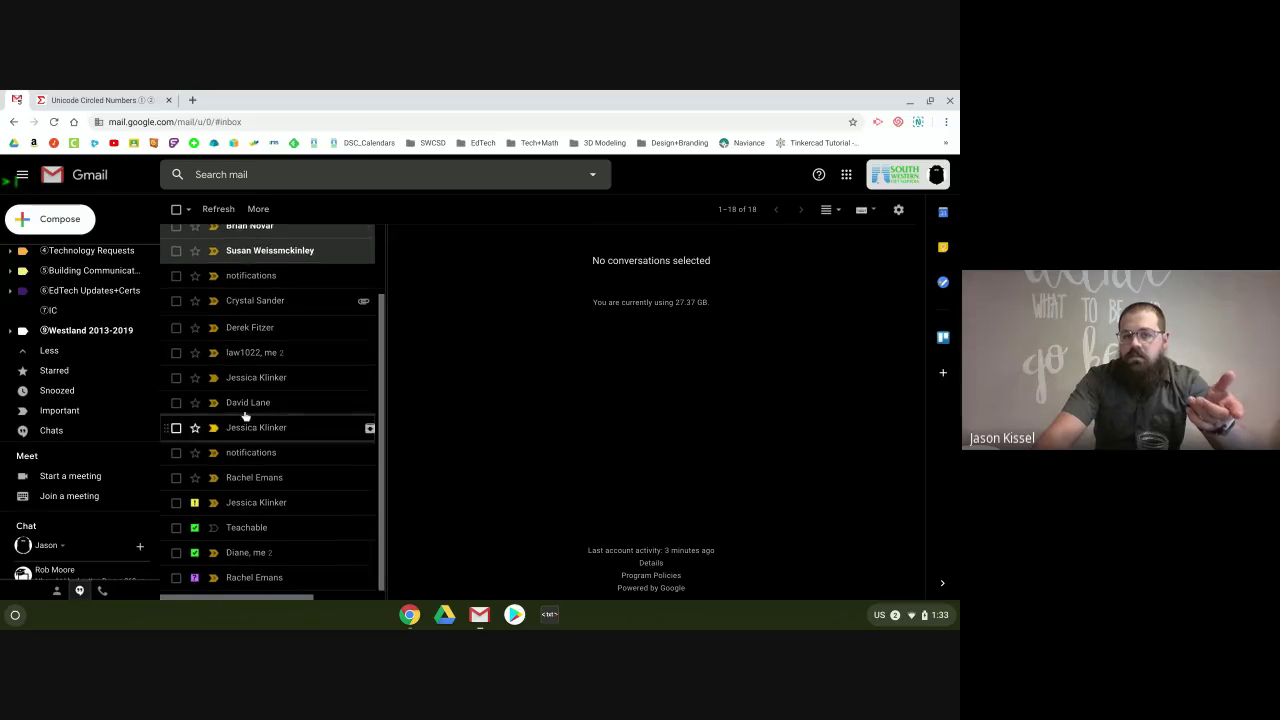
pyautogui.click(256, 502)
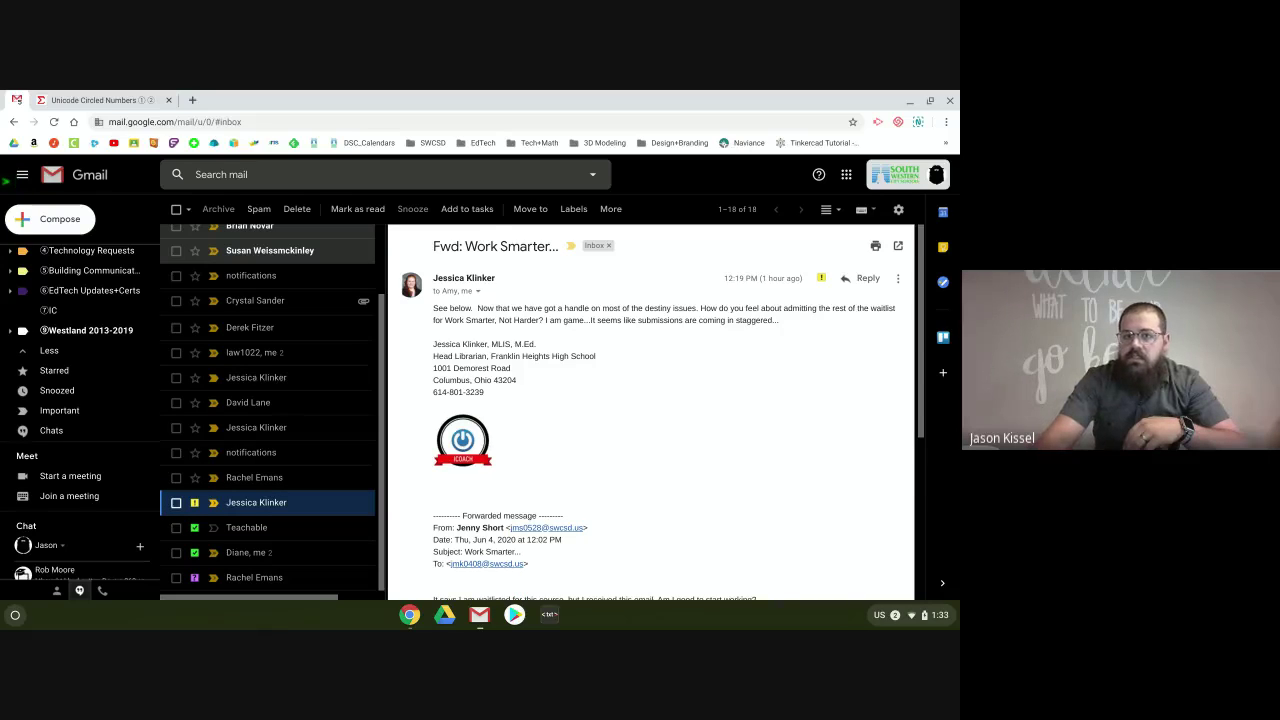
pyautogui.press('k')
pyautogui.press('k')
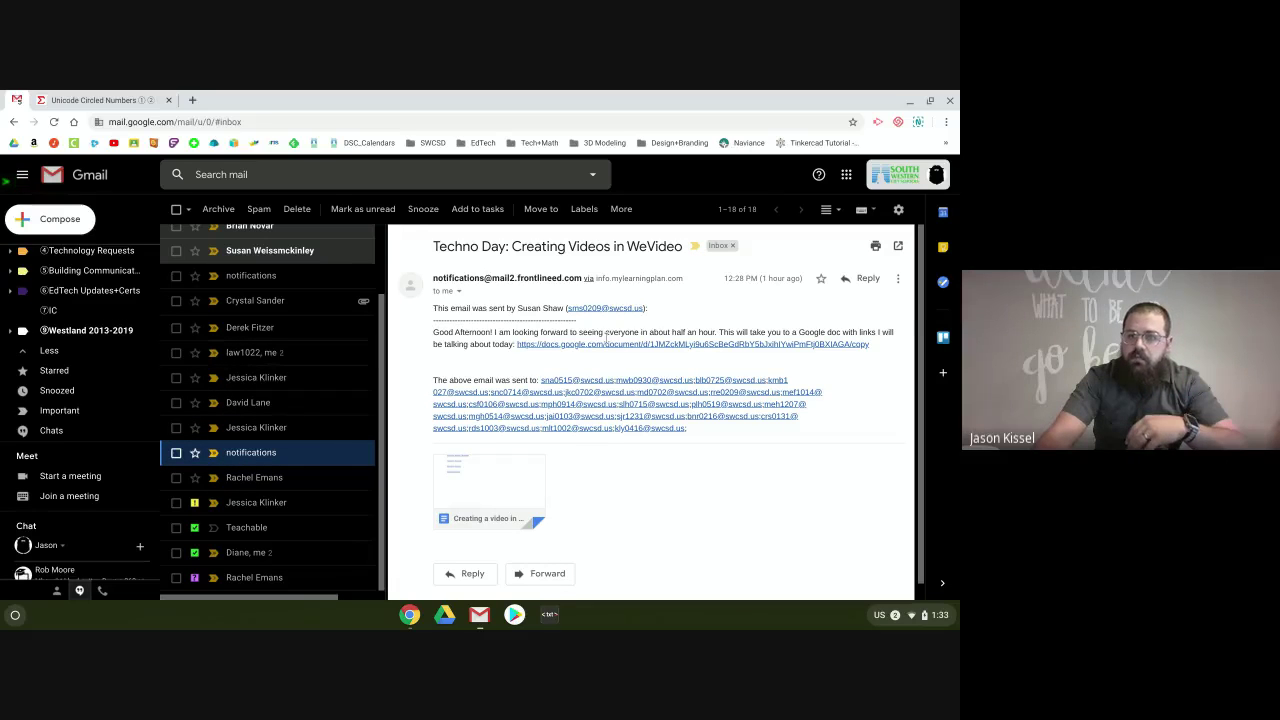
# - Try the horizontal split for the reading pane, browse the message list in it, and restore the vertical split
pyautogui.click(838, 212)
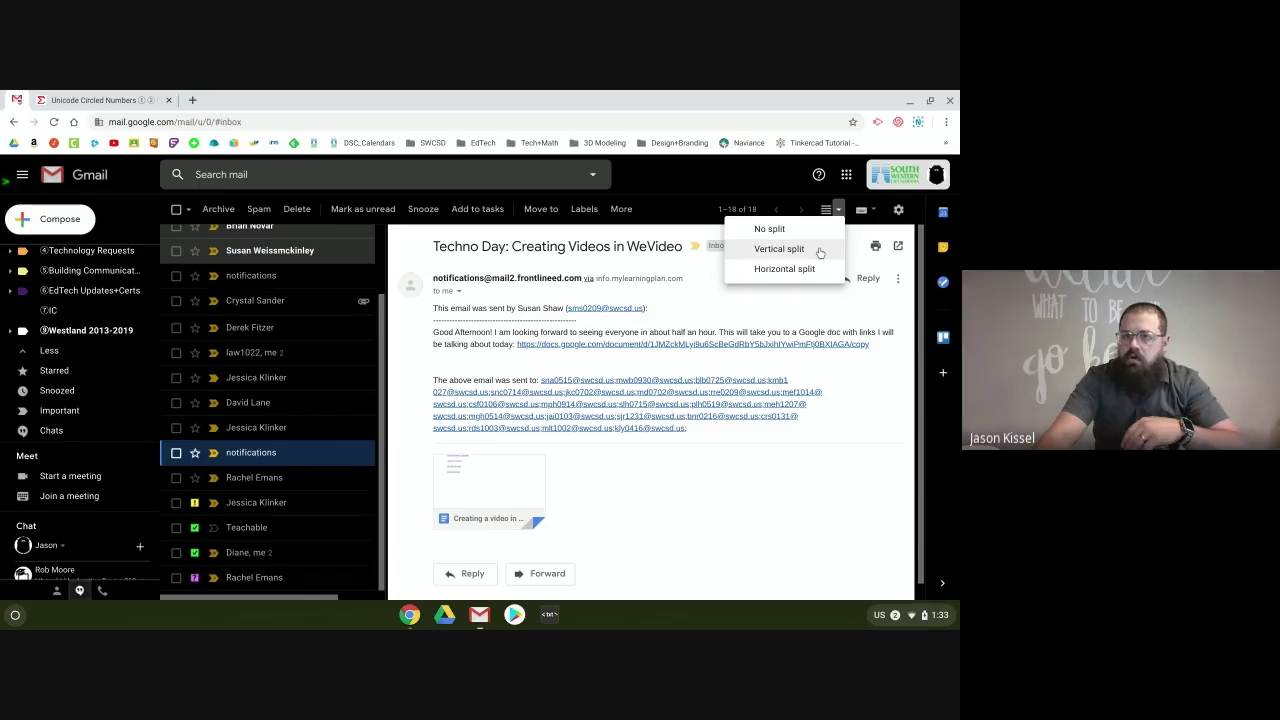
pyautogui.click(820, 250)
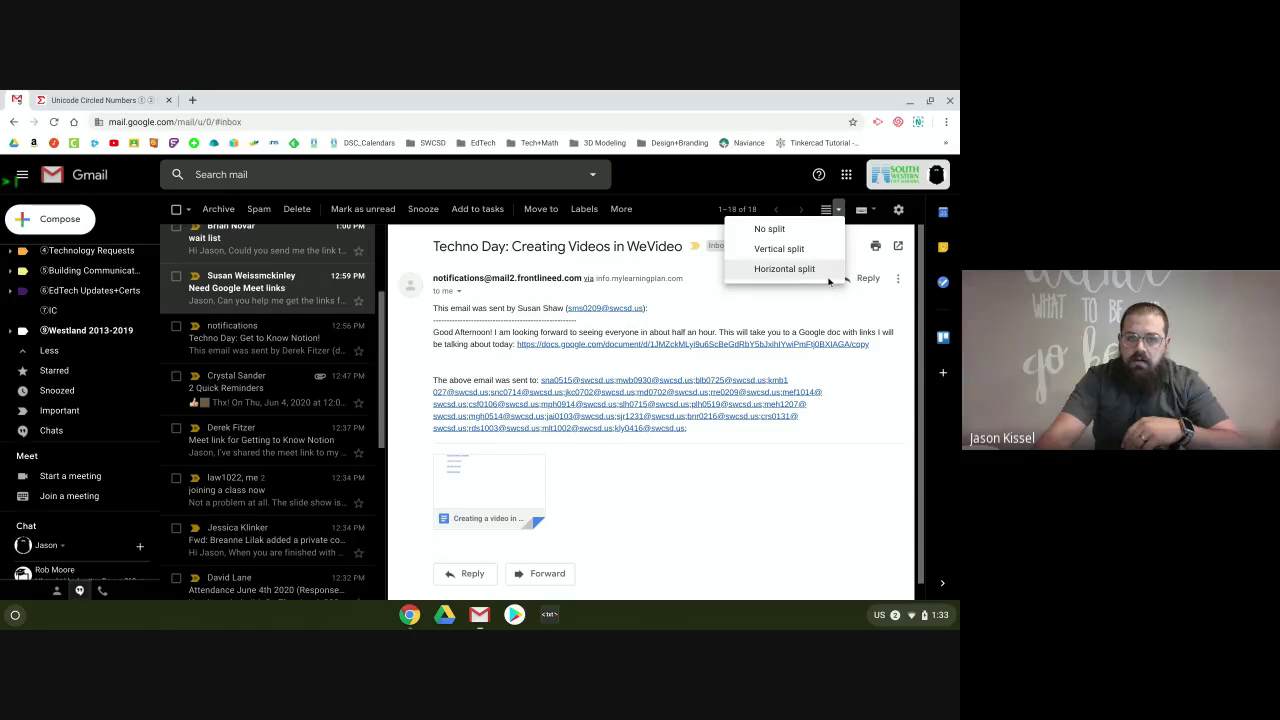
pyautogui.click(826, 272)
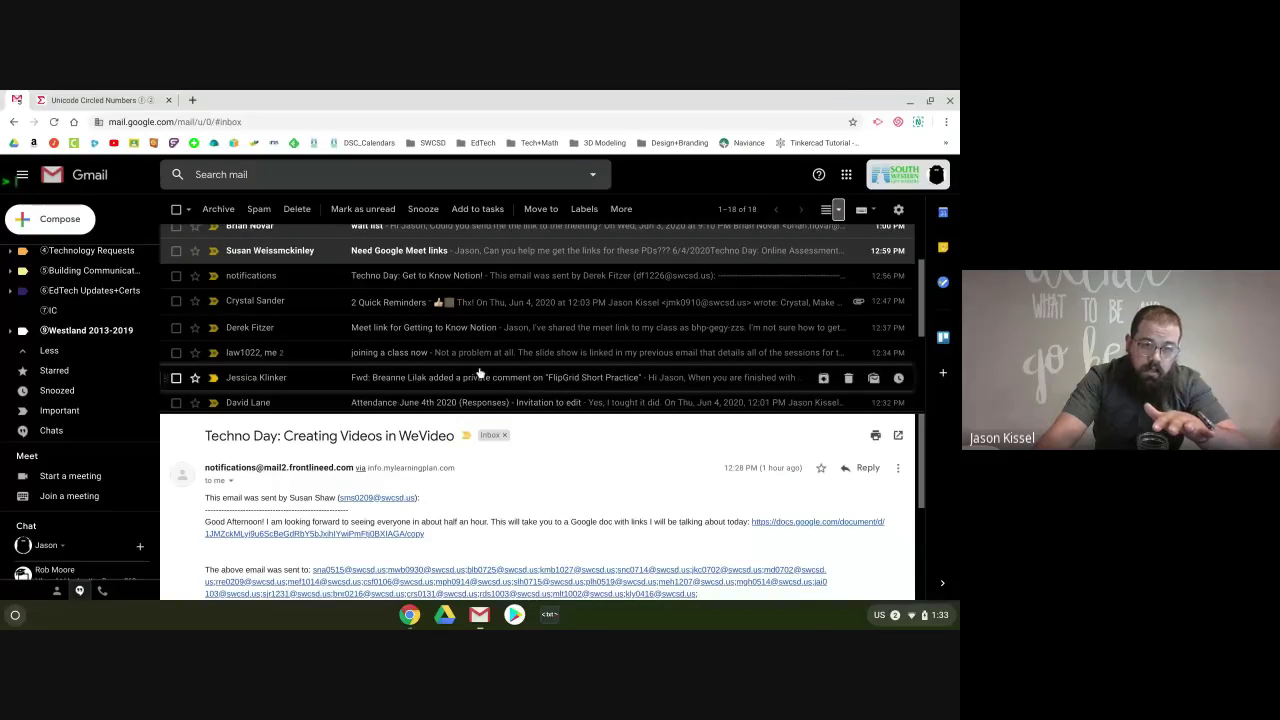
pyautogui.scroll(-3, 480, 374)
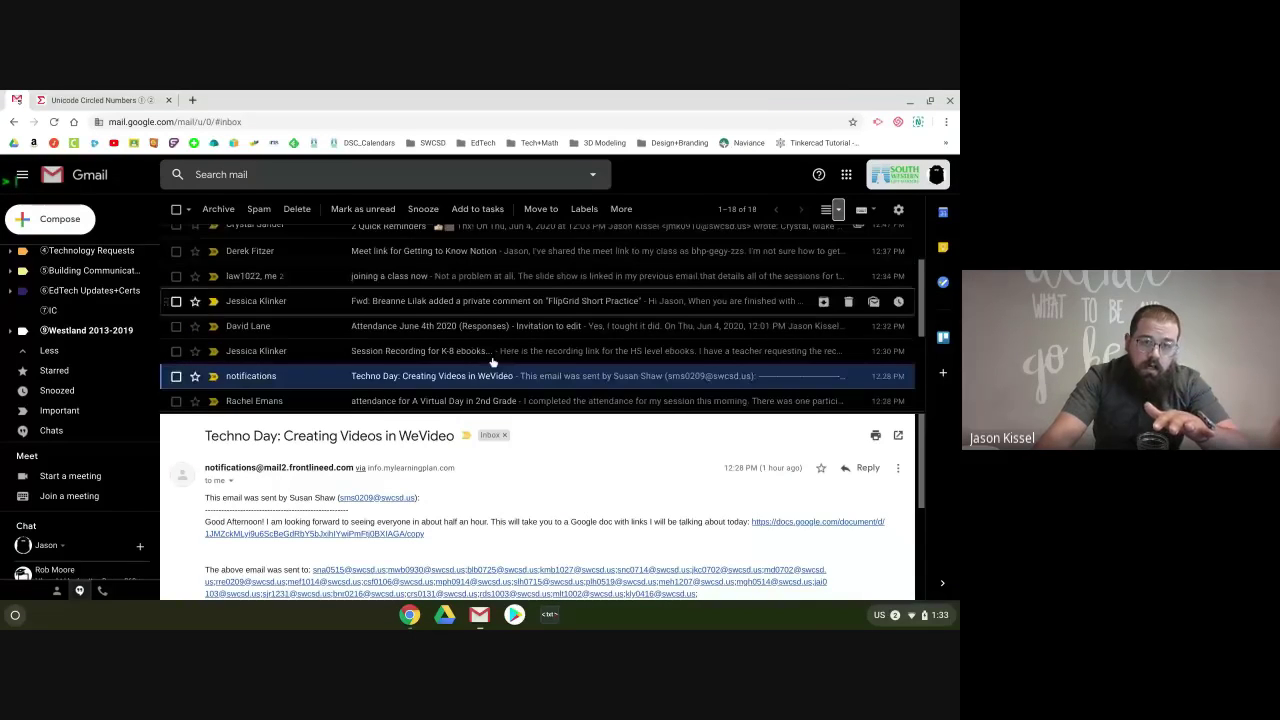
pyautogui.click(836, 216)
pyautogui.click(844, 225)
pyautogui.click(838, 212)
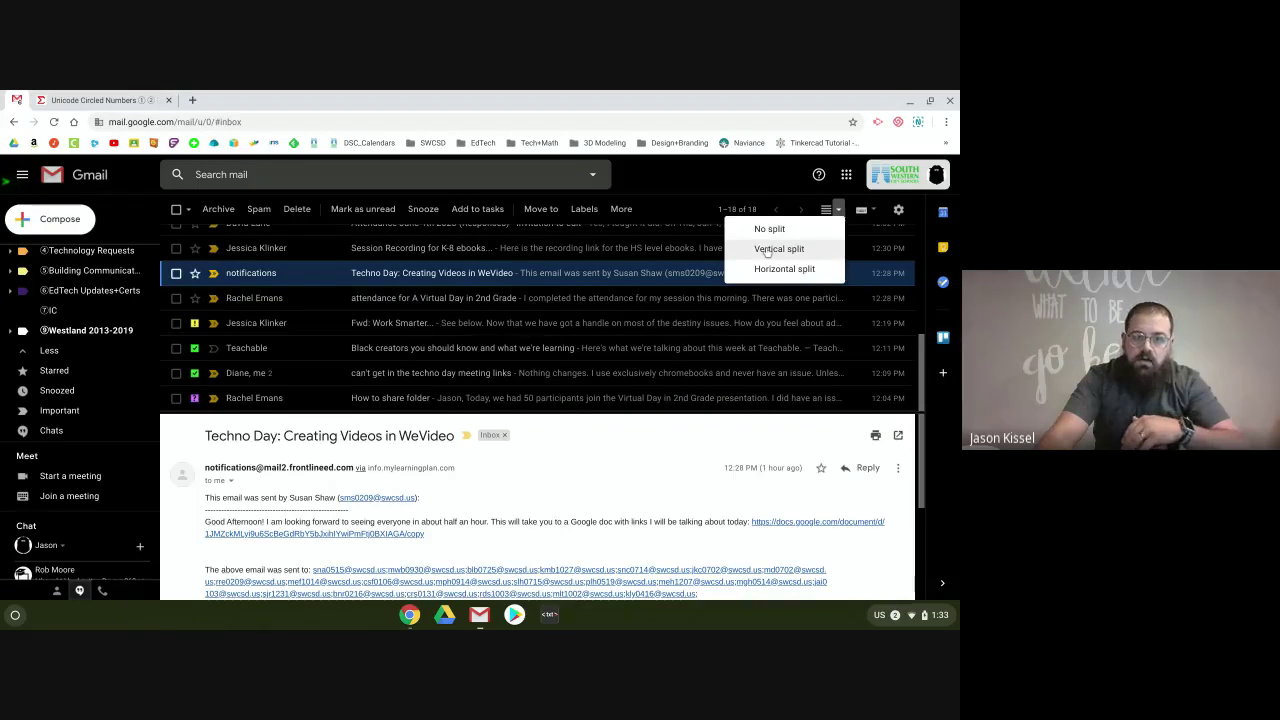
pyautogui.click(778, 249)
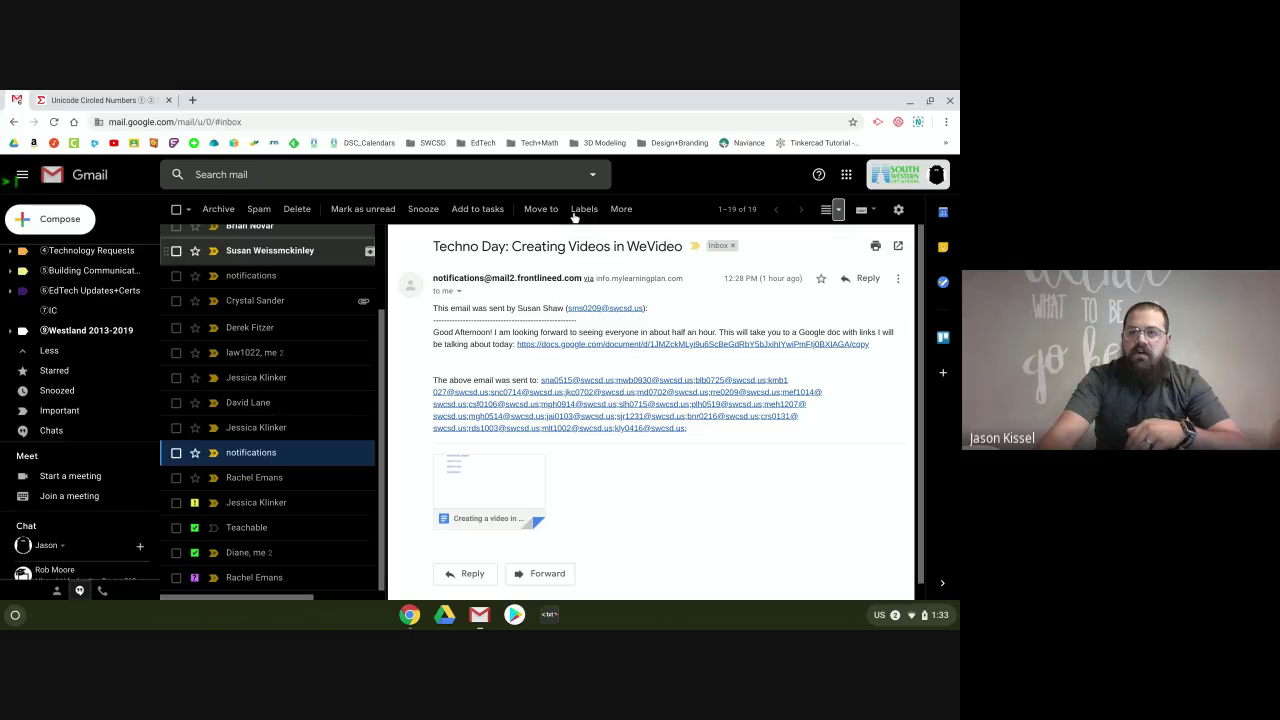
# - Toggle Enable reading pane off and back on in the inbox settings, review the remaining options, and leave without saving
pyautogui.click(898, 209)
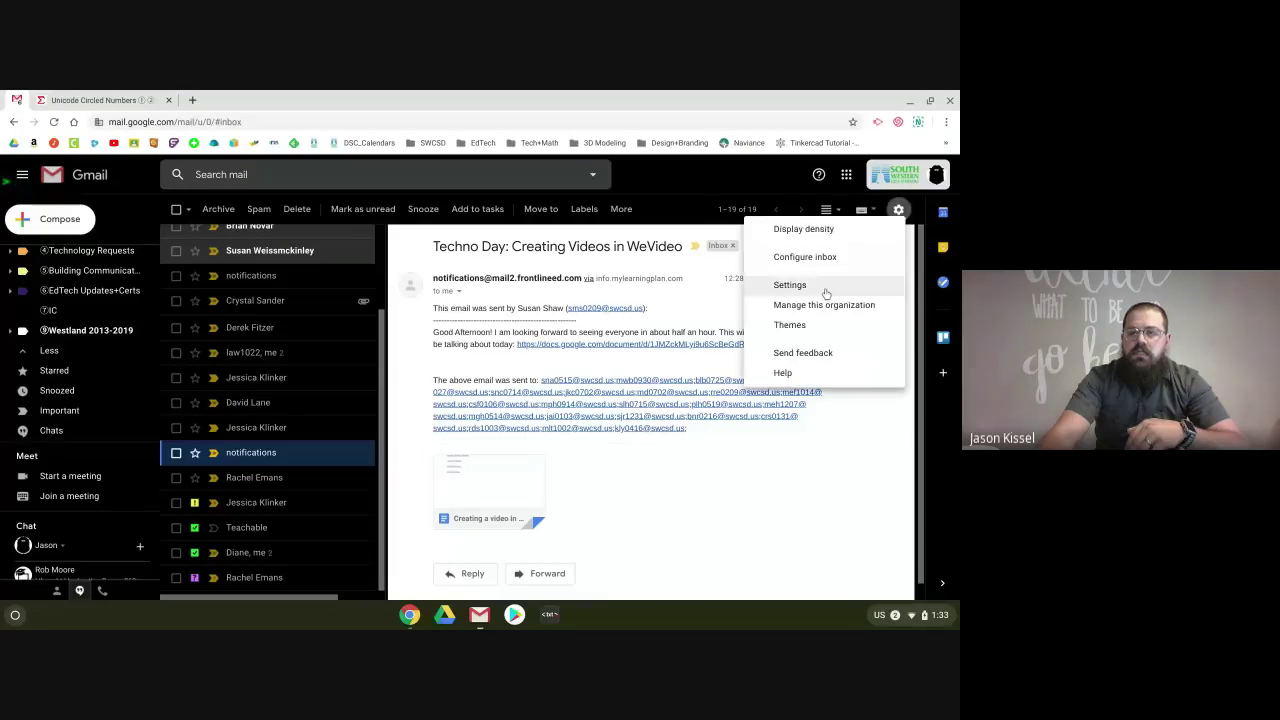
pyautogui.click(826, 293)
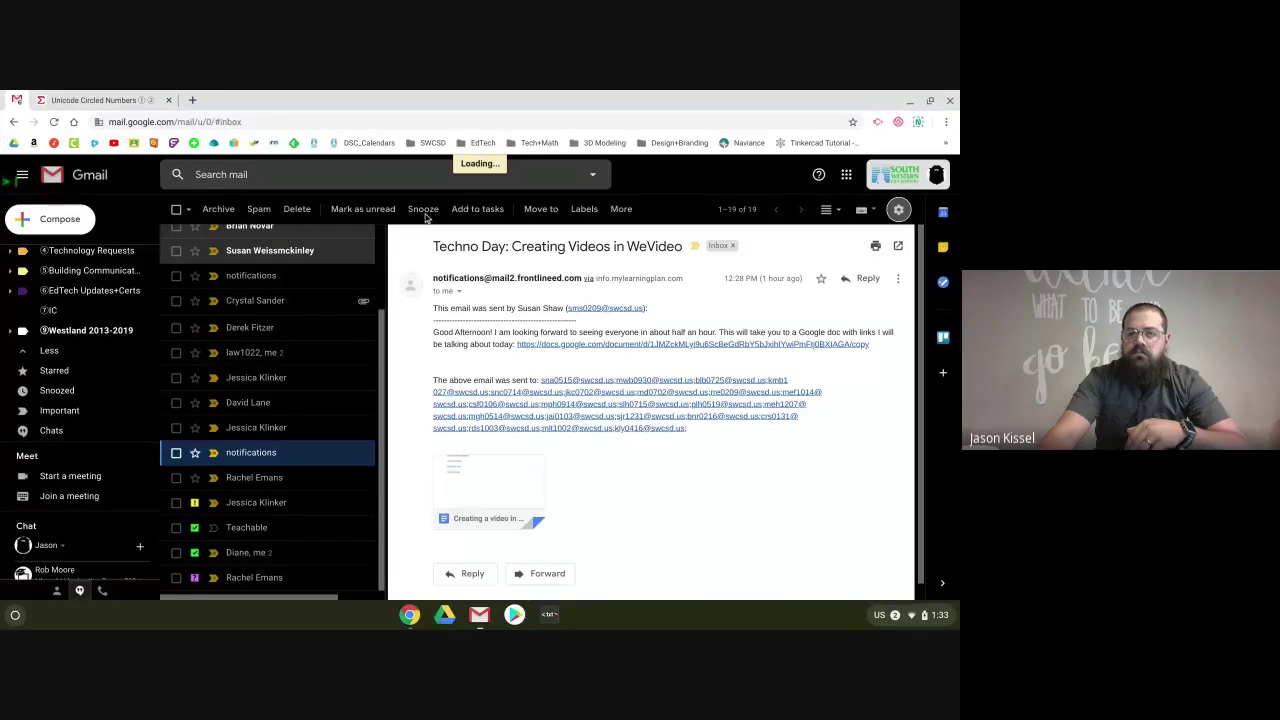
pyautogui.click(268, 238)
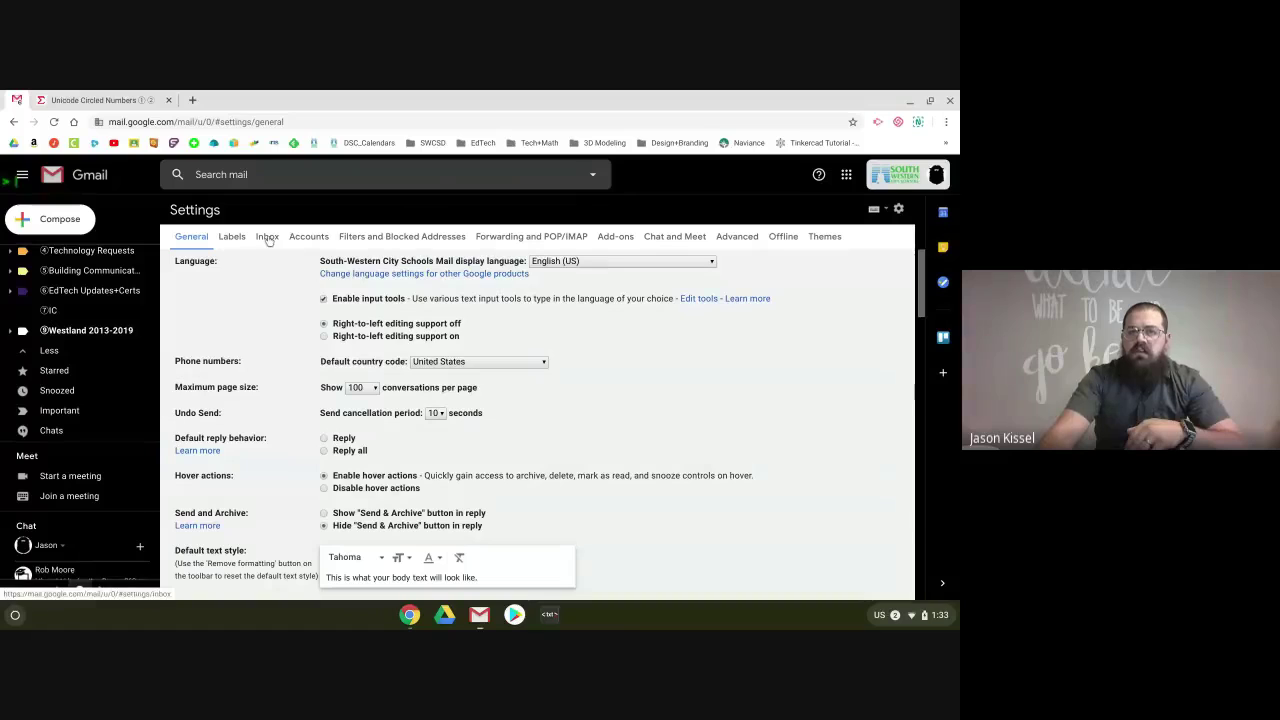
pyautogui.click(324, 484)
pyautogui.click(324, 484)
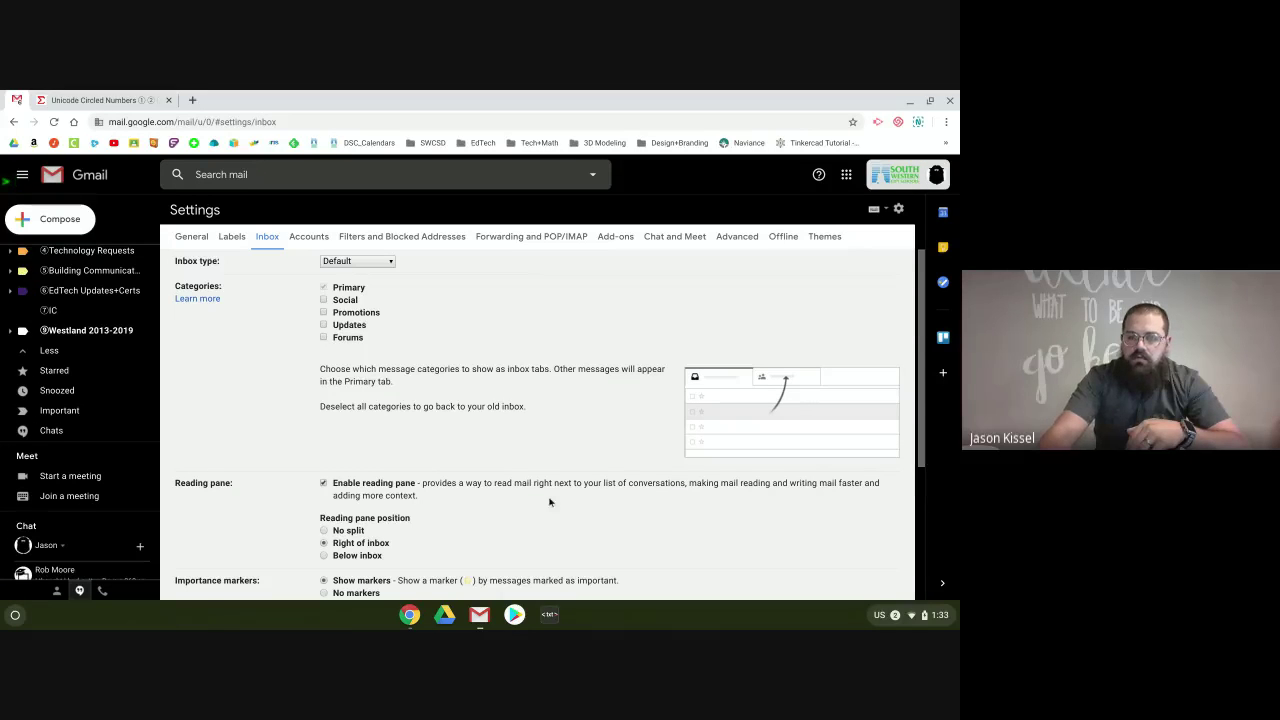
pyautogui.scroll(-1, 300, 530)
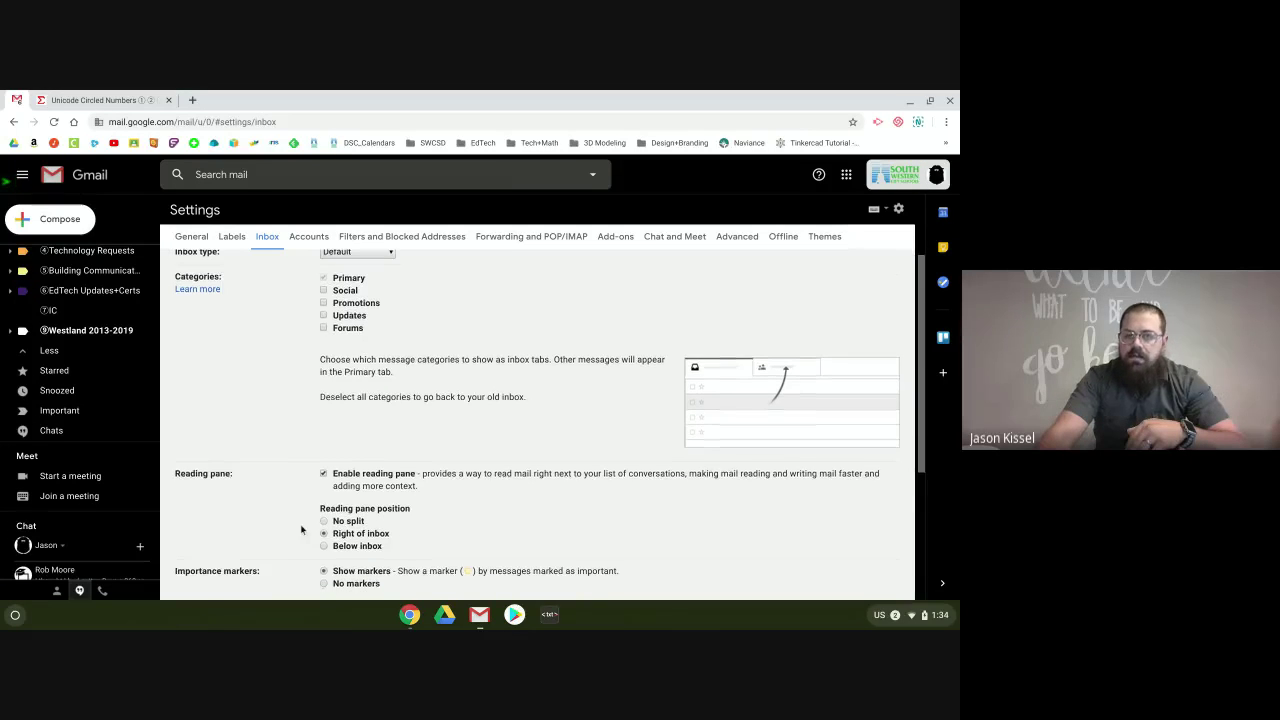
pyautogui.scroll(-5, 486, 494)
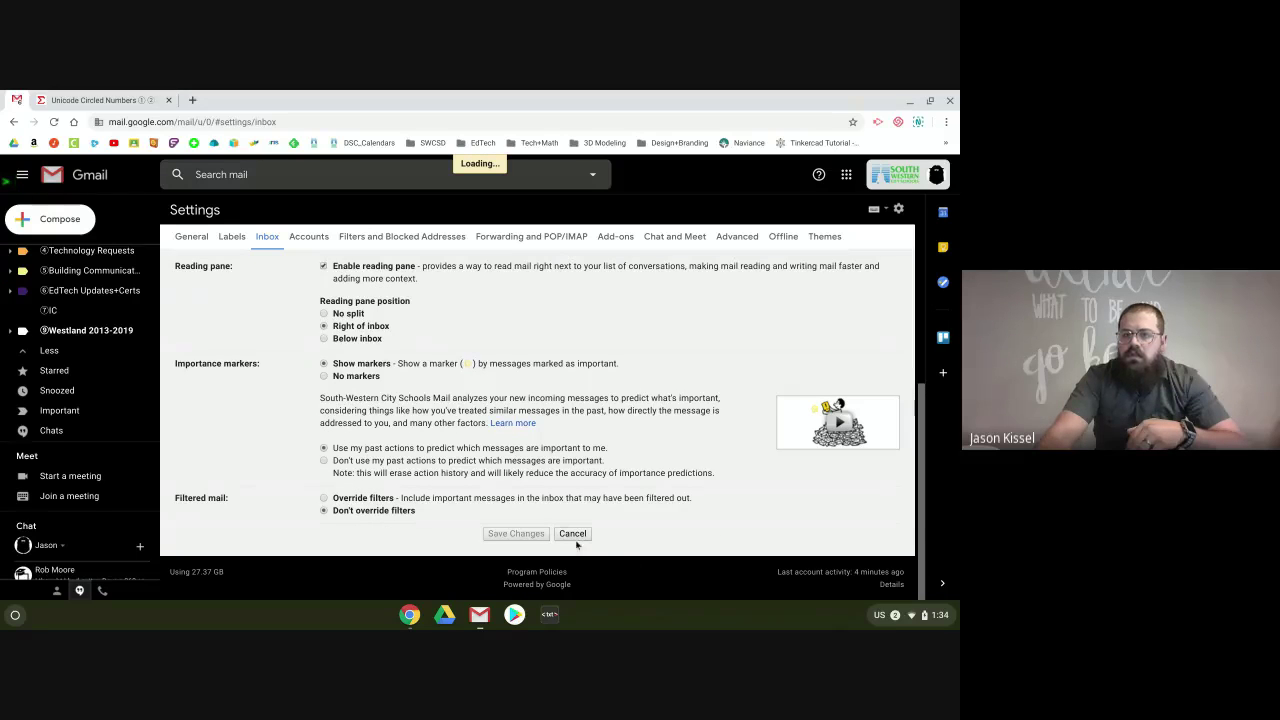
pyautogui.click(585, 534)
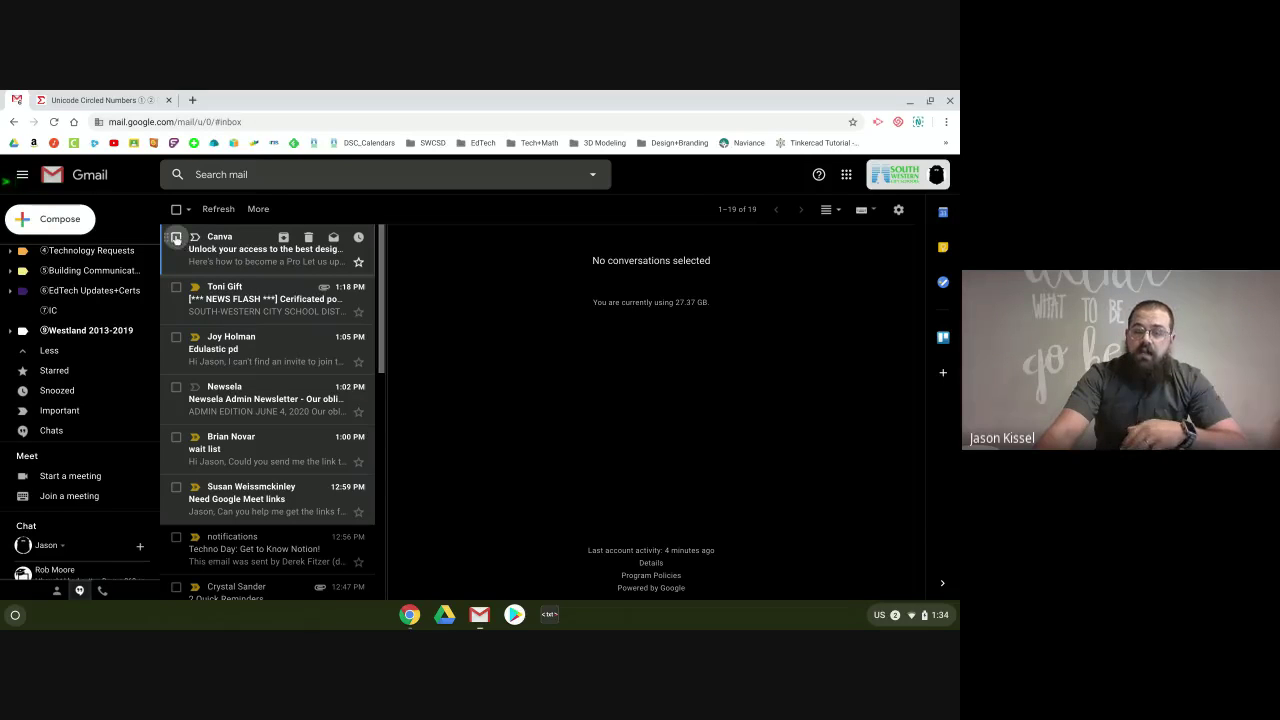
# - Snooze the Canva message at the head of the inbox until tomorrow, Fri, 8:00 AM
pyautogui.scroll(-1, 343, 503)
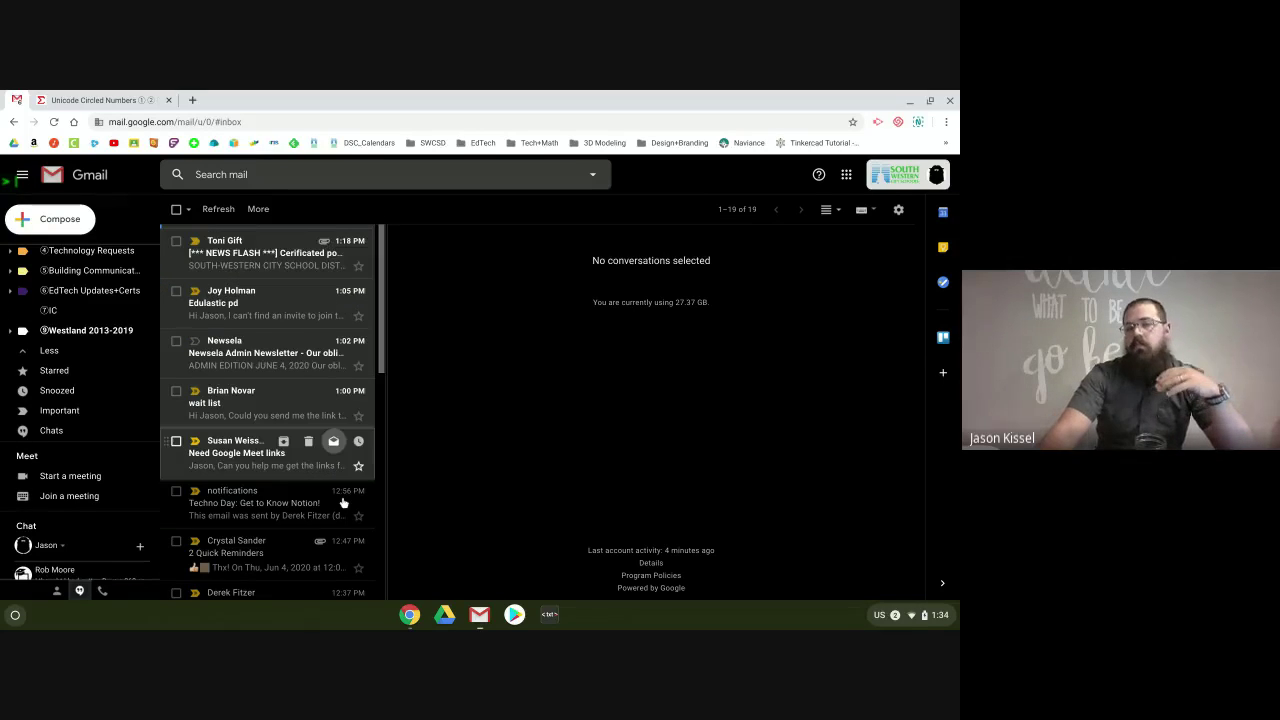
pyautogui.scroll(-3, 343, 503)
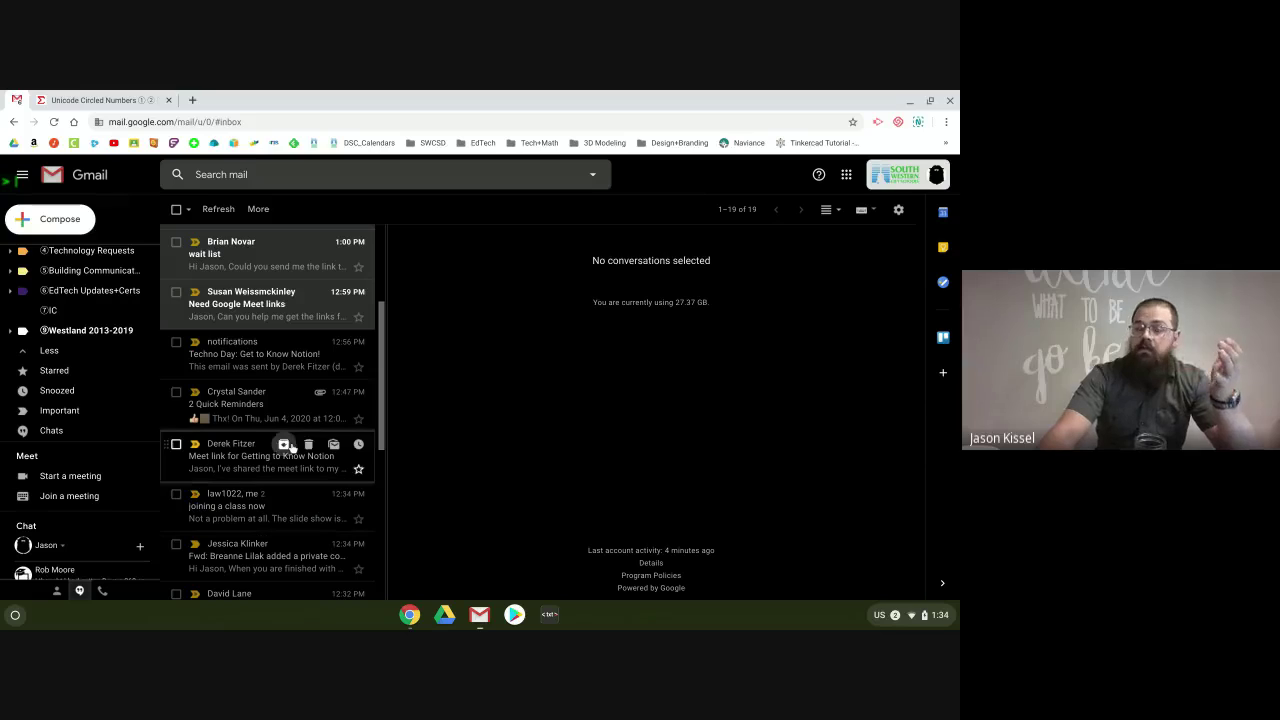
pyautogui.scroll(2, 285, 420)
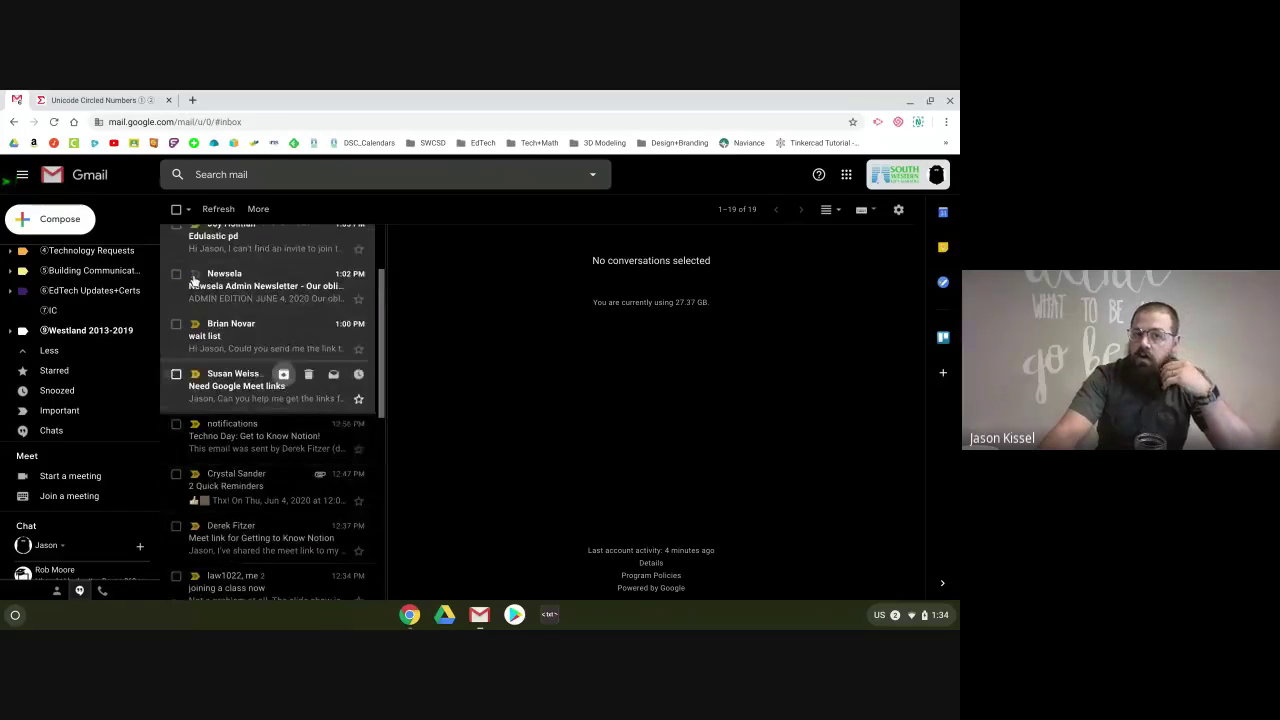
pyautogui.scroll(2, 193, 278)
pyautogui.scroll(1, 183, 258)
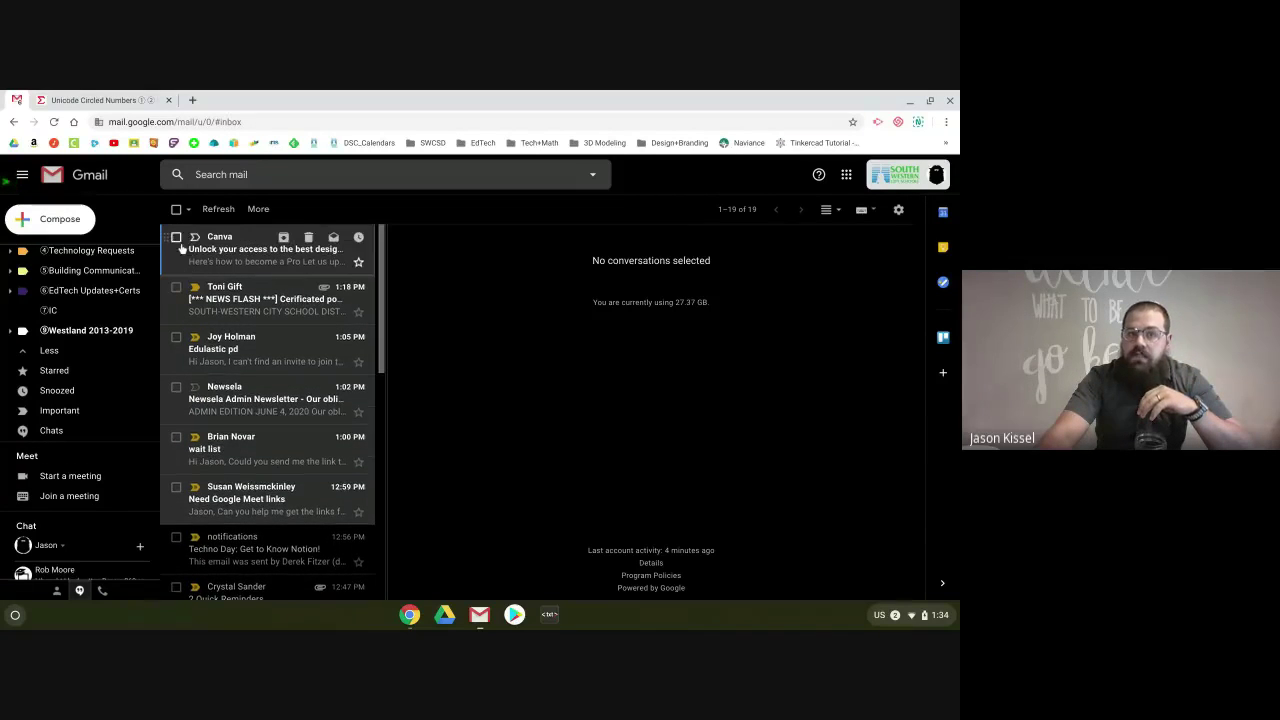
pyautogui.click(176, 237)
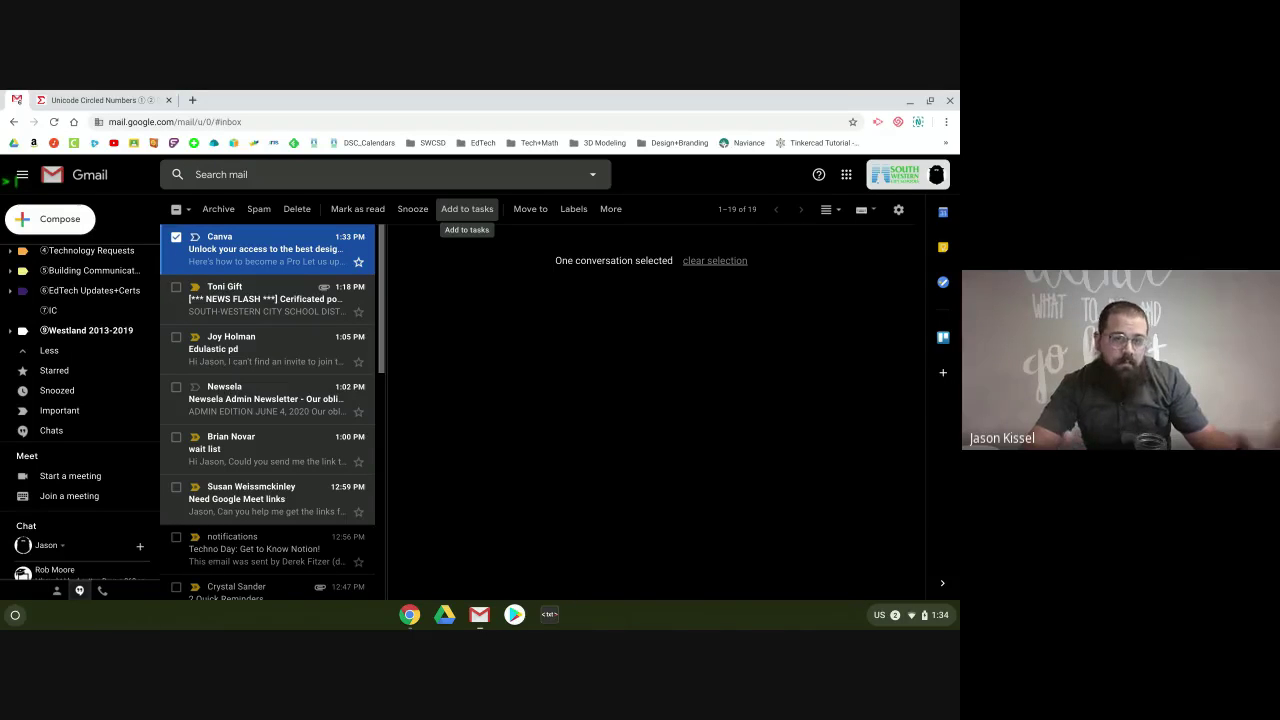
pyautogui.click(410, 212)
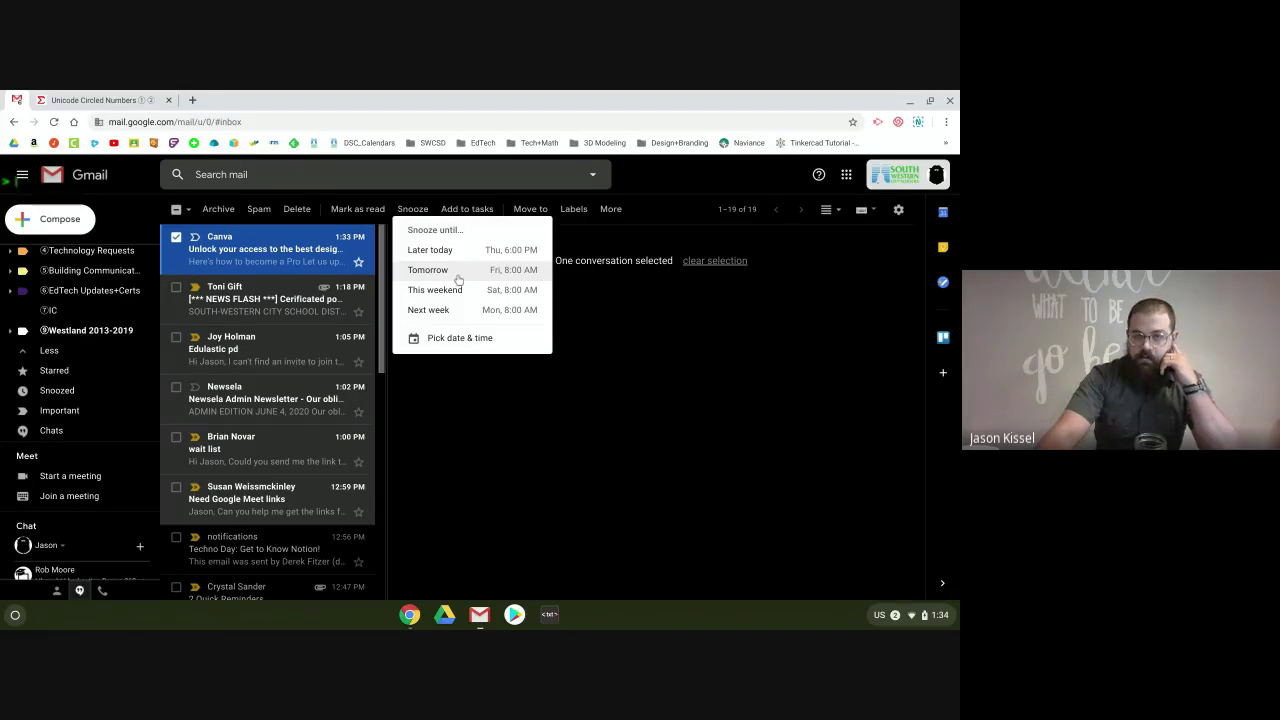
pyautogui.click(458, 276)
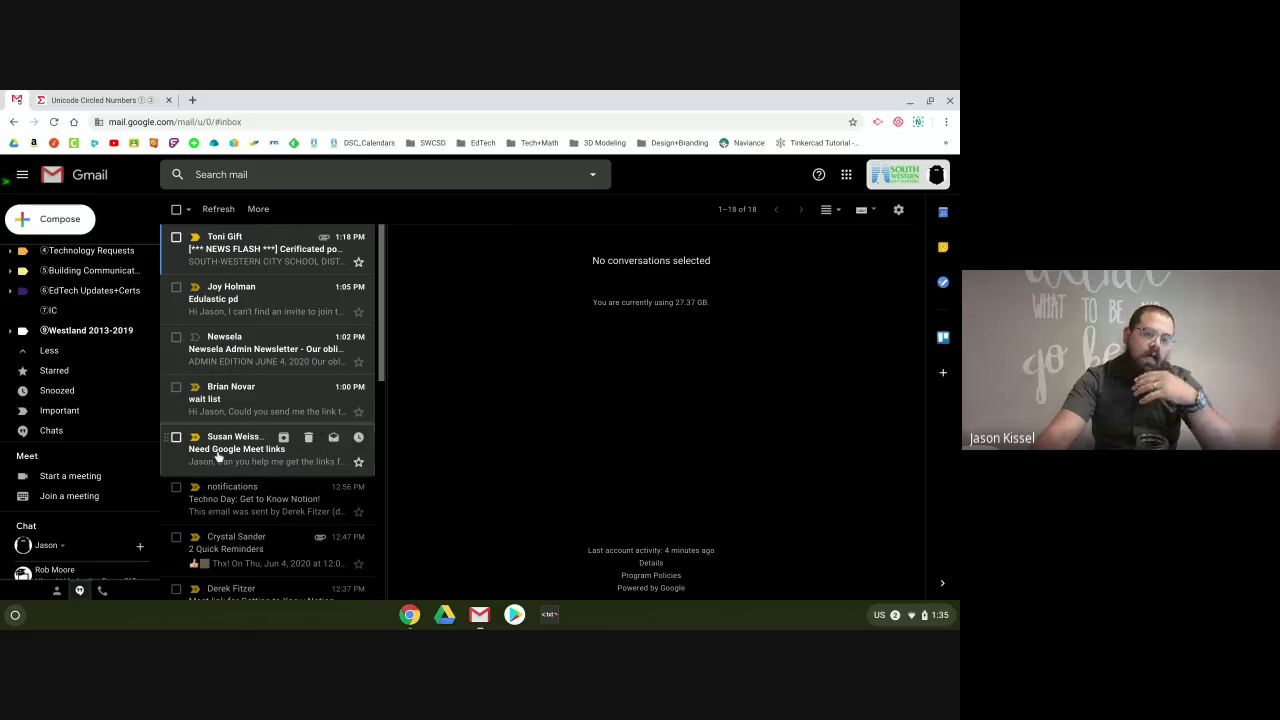
# - Start a new message, show its Schedule send option, and request a read receipt for it
pyautogui.scroll(-10, 236, 428)
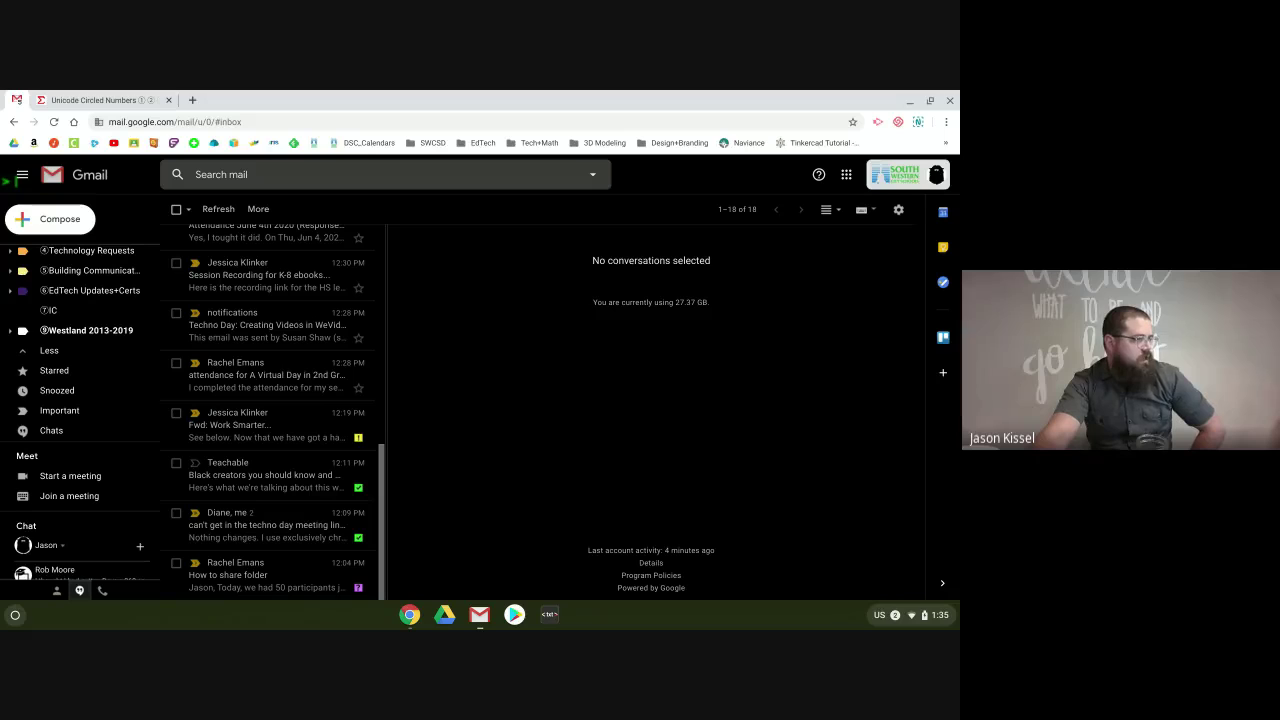
pyautogui.click(75, 227)
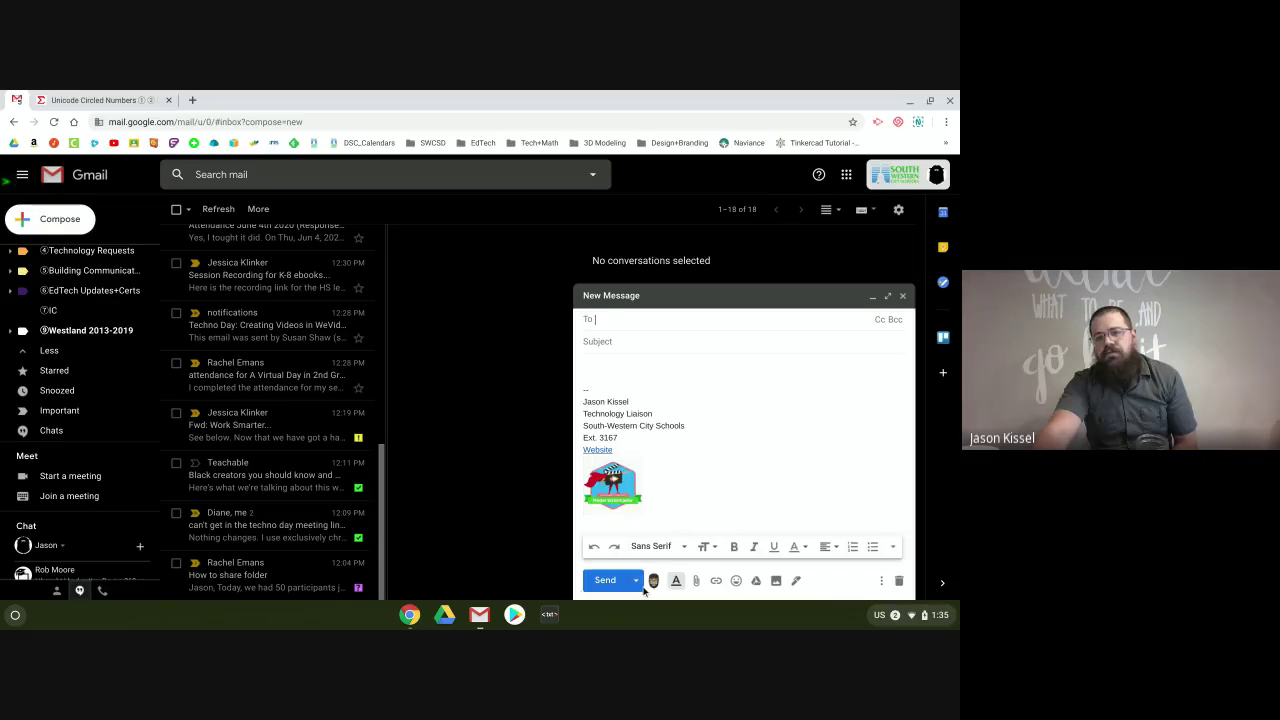
pyautogui.click(636, 580)
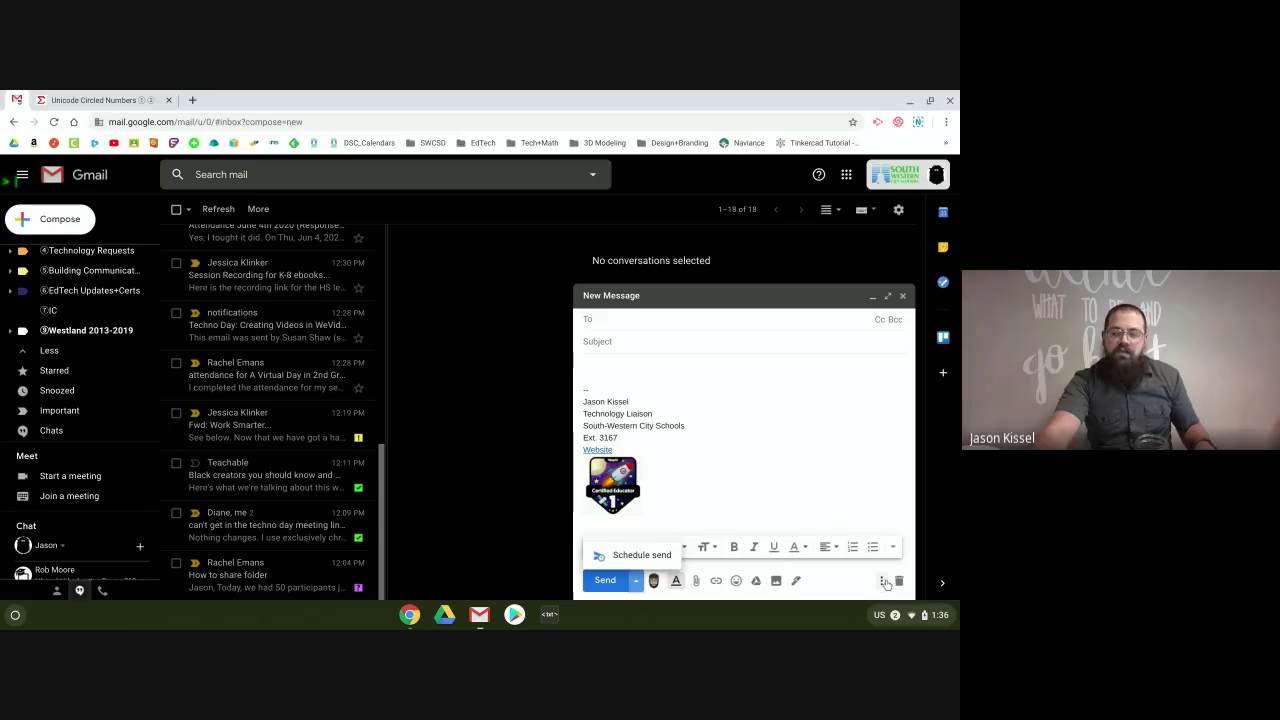
pyautogui.click(881, 582)
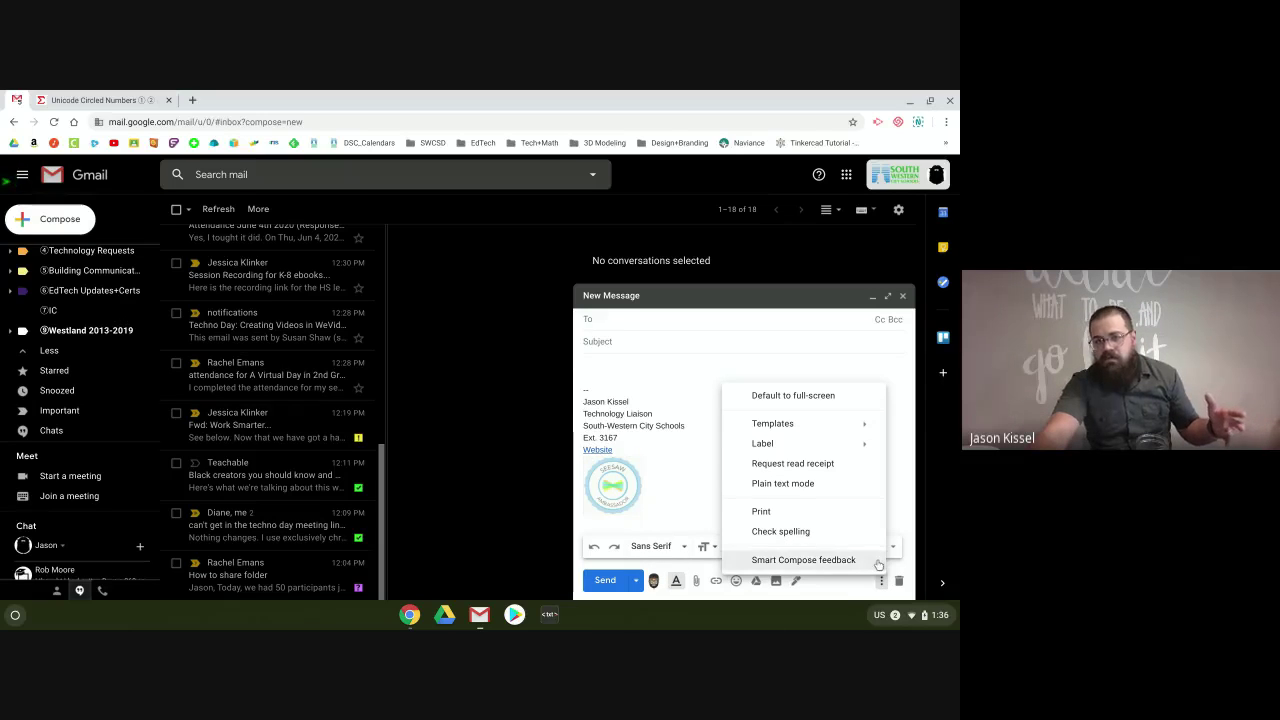
pyautogui.click(866, 471)
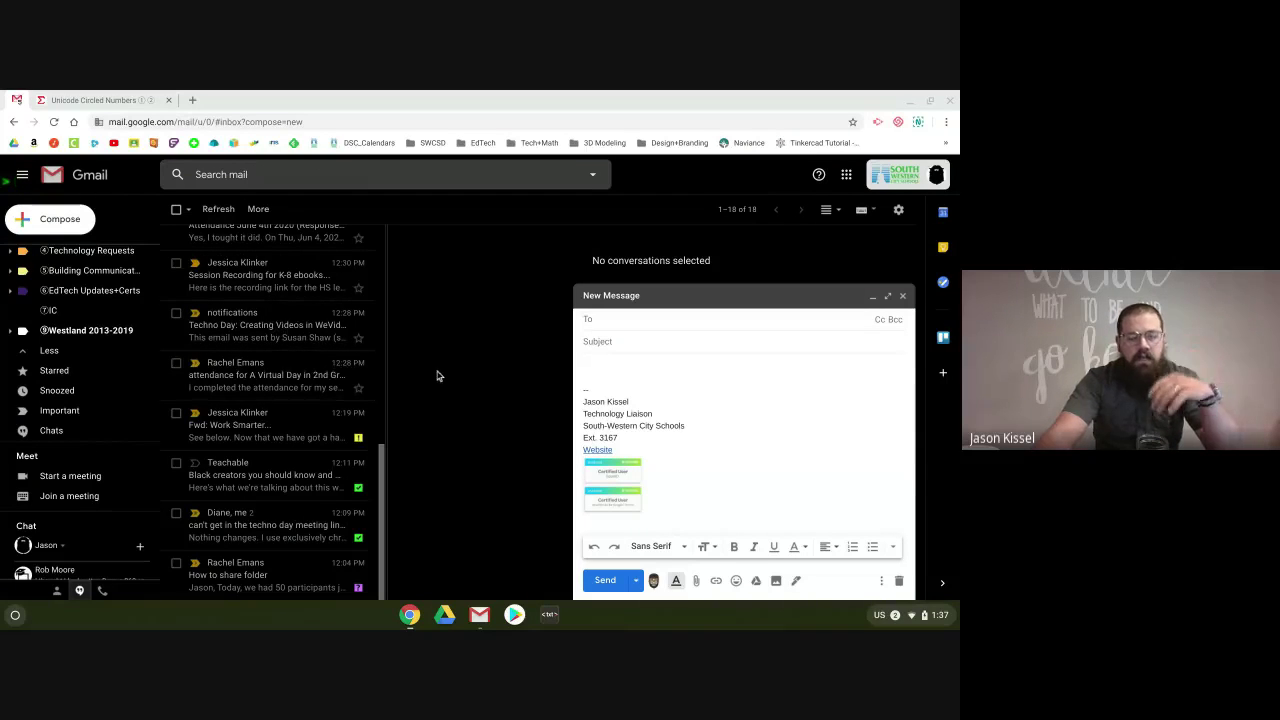
# - Look through the label list and expand the Westland 2013-2019 label and its Students sublabel
pyautogui.scroll(1, 86, 400)
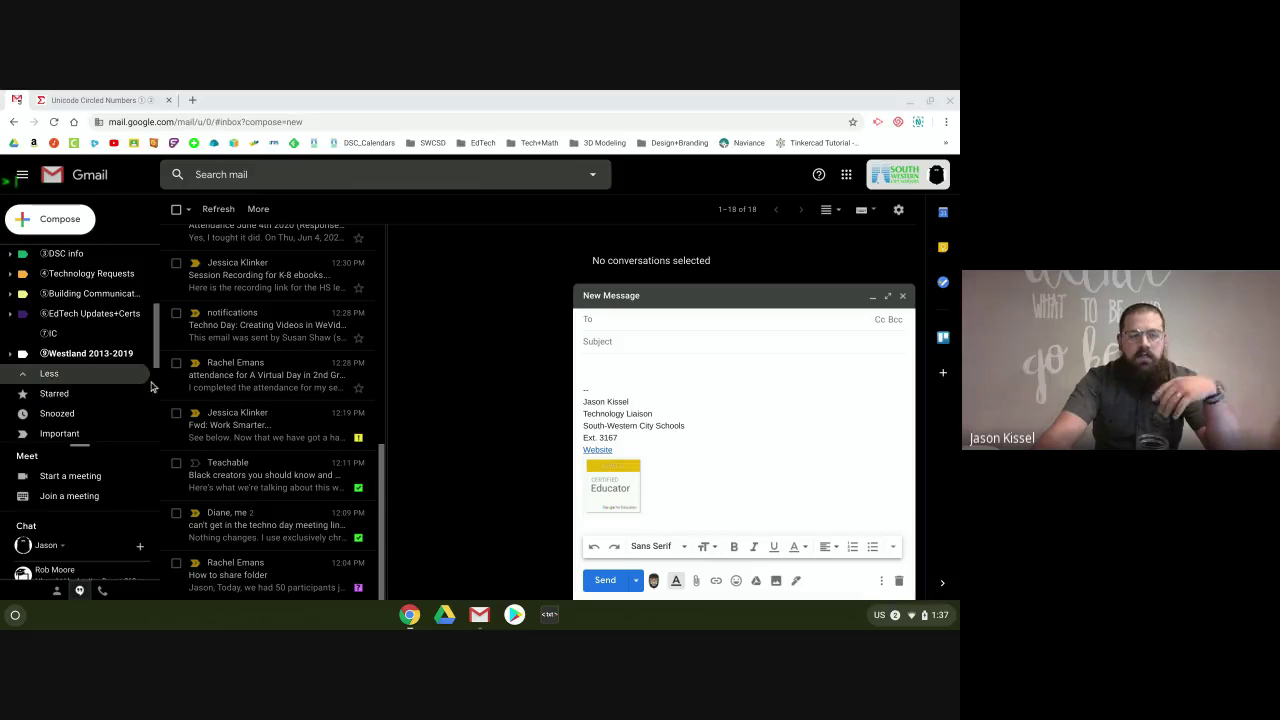
pyautogui.scroll(3, 137, 401)
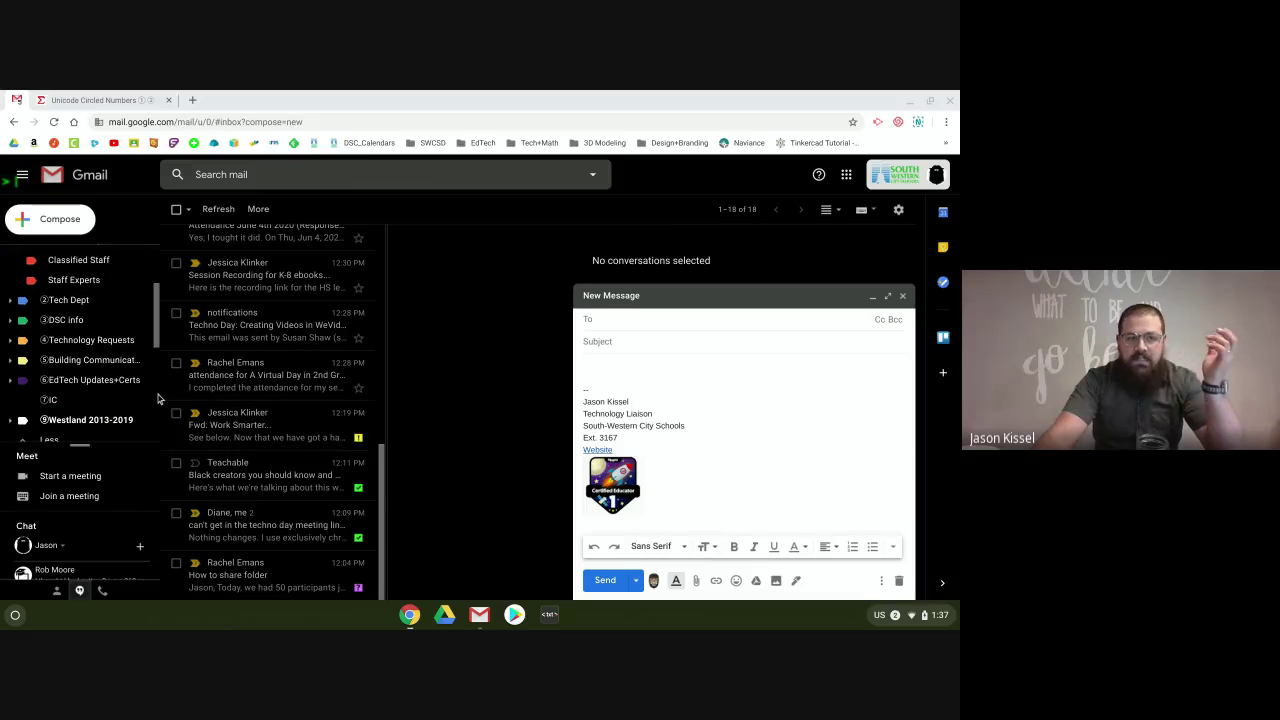
pyautogui.scroll(1, 150, 399)
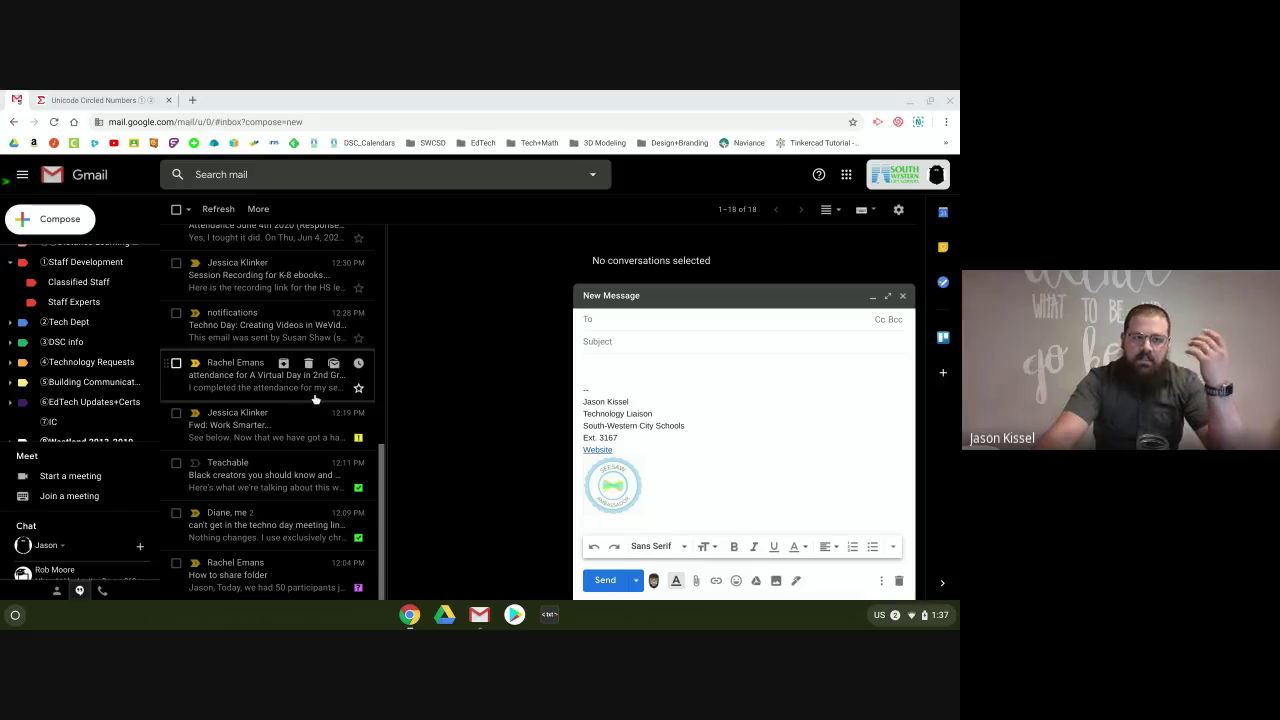
pyautogui.scroll(-2, 20, 400)
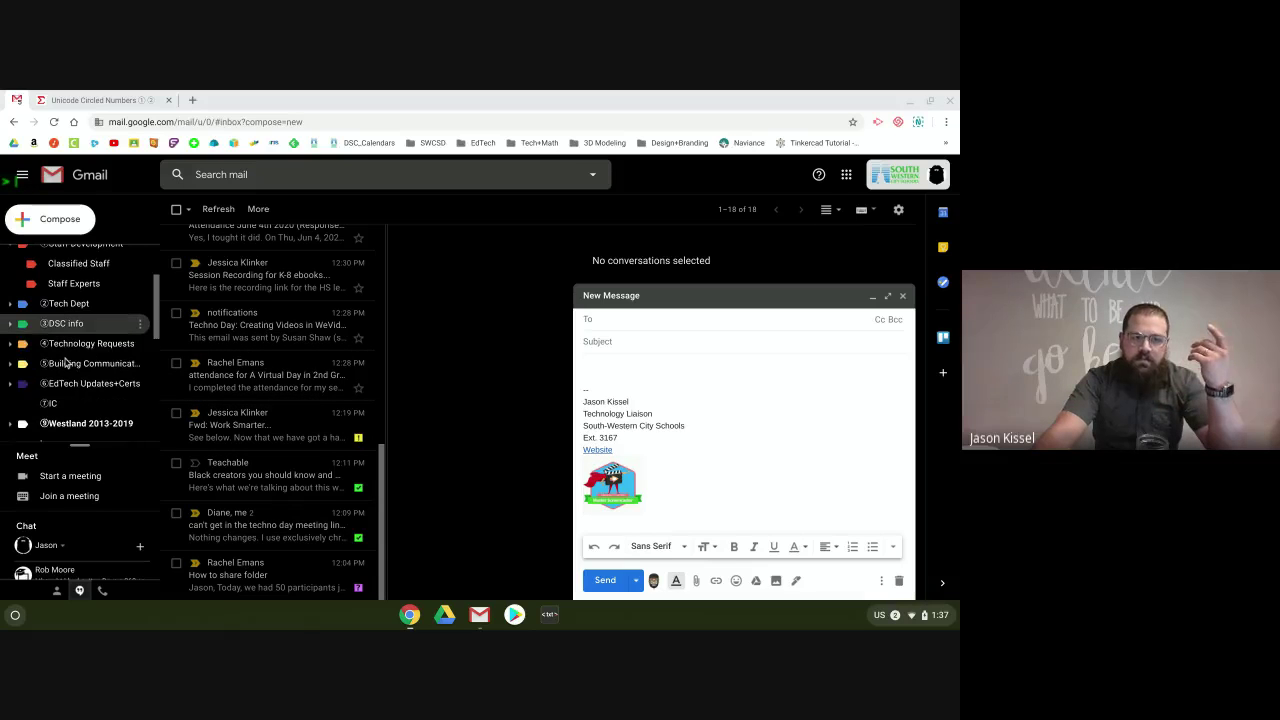
pyautogui.scroll(-4, 12, 401)
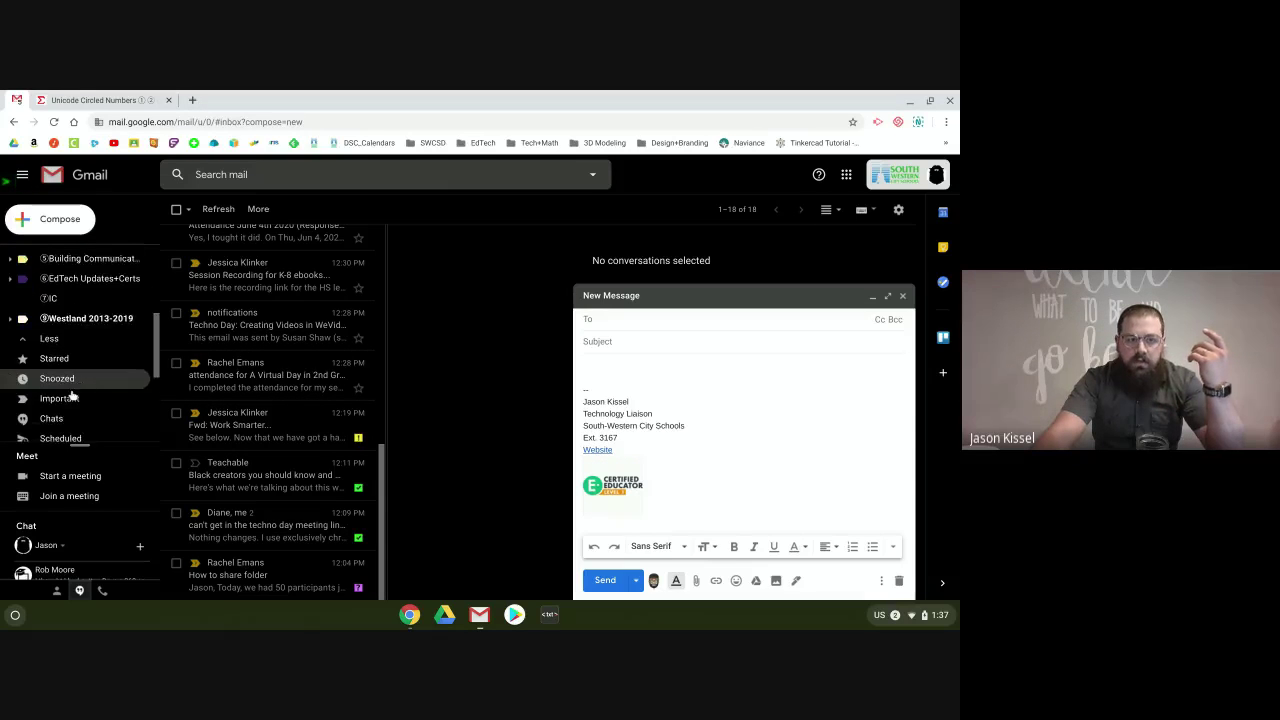
pyautogui.scroll(-4, 20, 336)
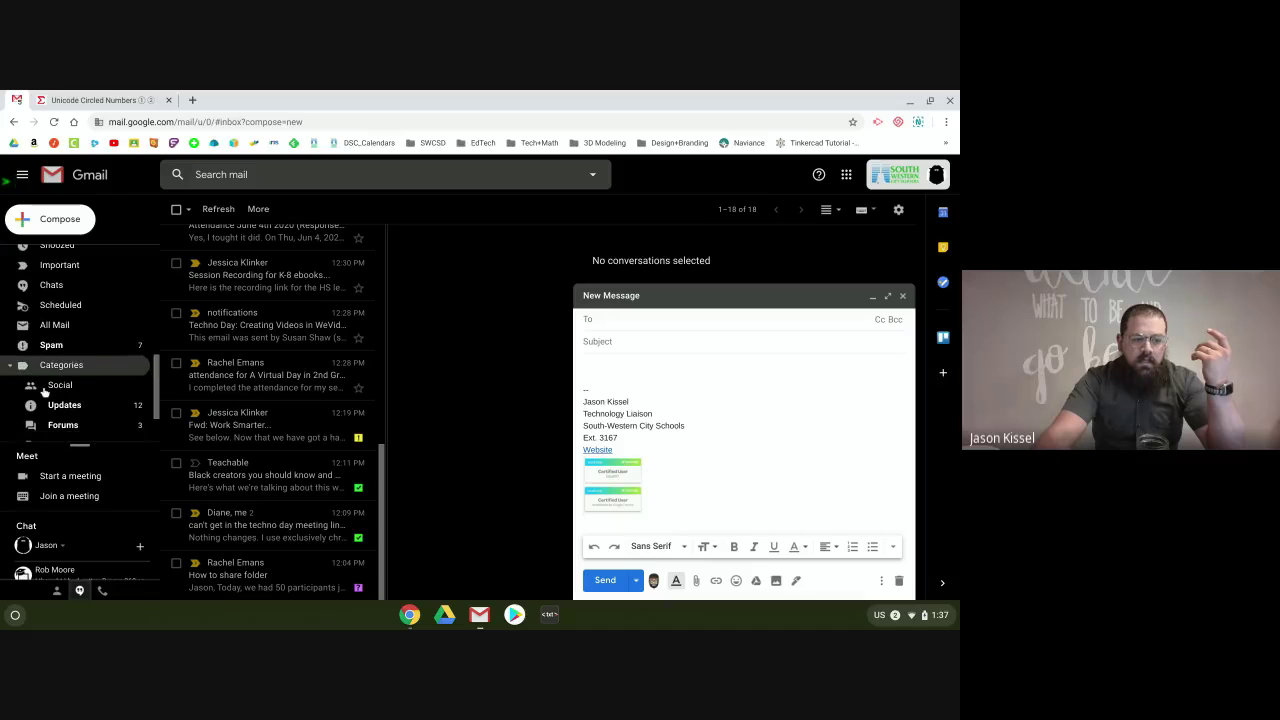
pyautogui.scroll(4, 46, 392)
pyautogui.scroll(-2, 20, 370)
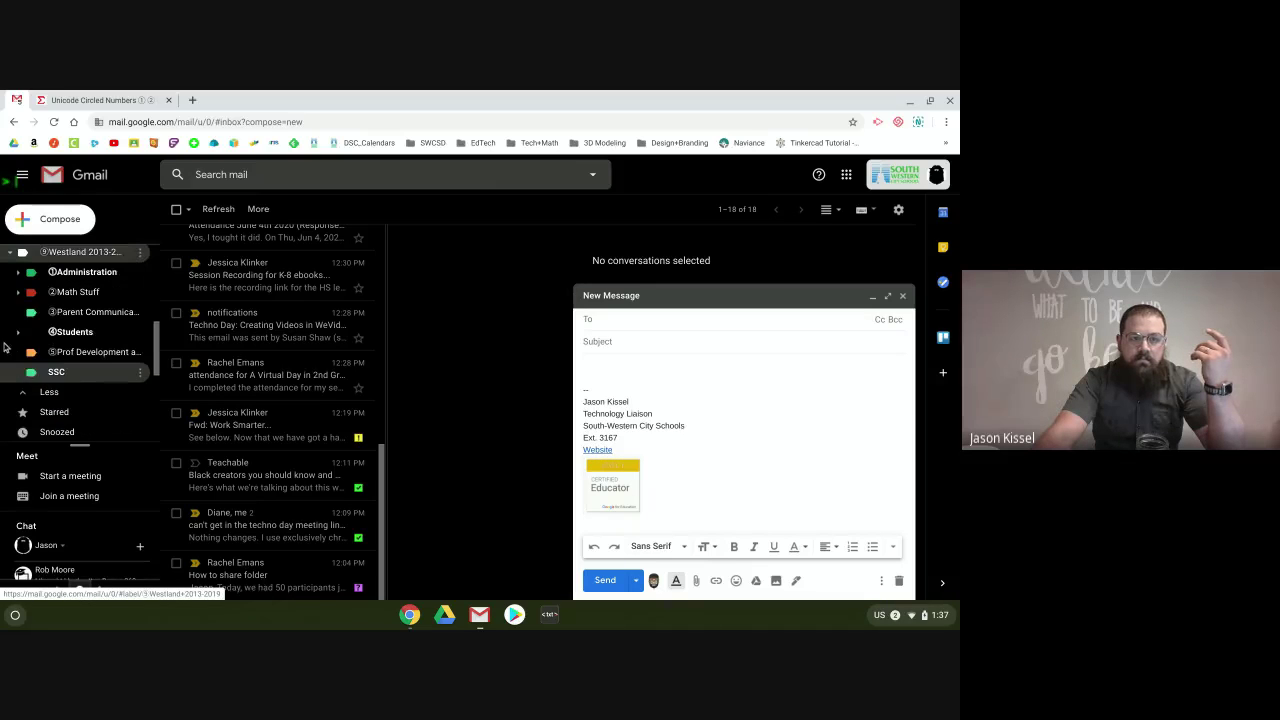
pyautogui.click(17, 332)
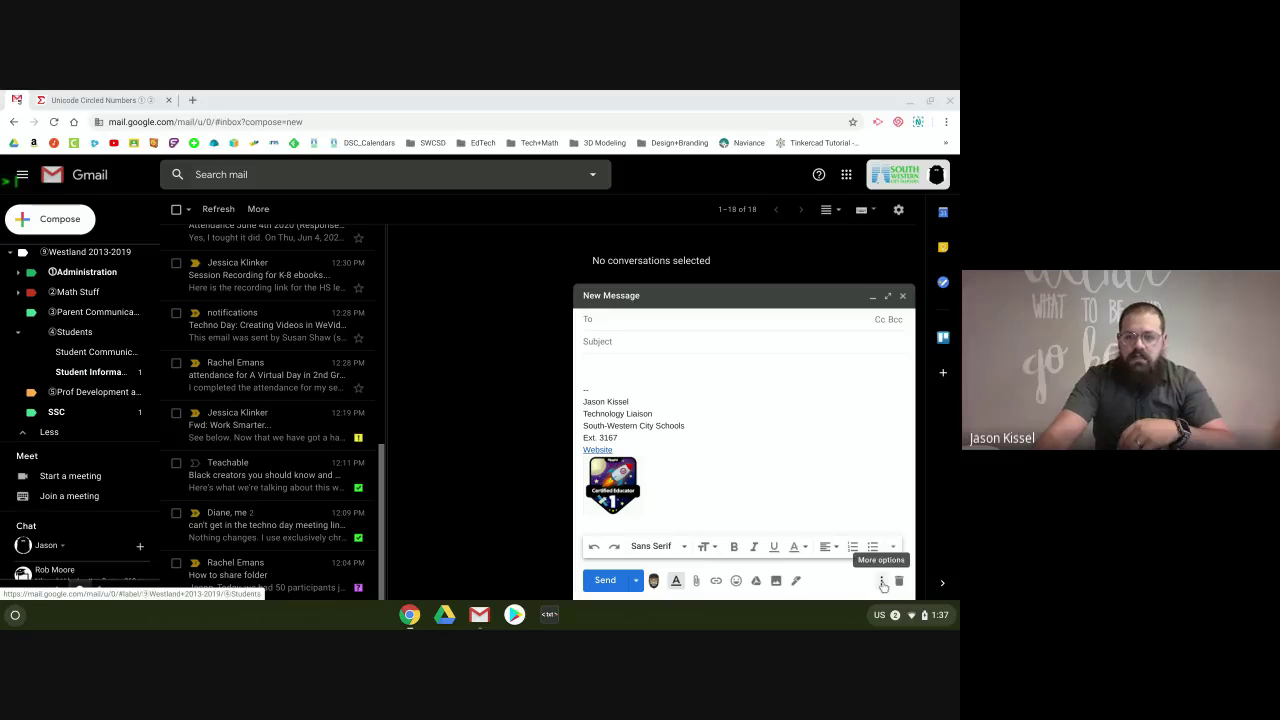
# - Turn off the read receipt request on the new message, close the draft, and return to the newest inbox messages
pyautogui.click(881, 584)
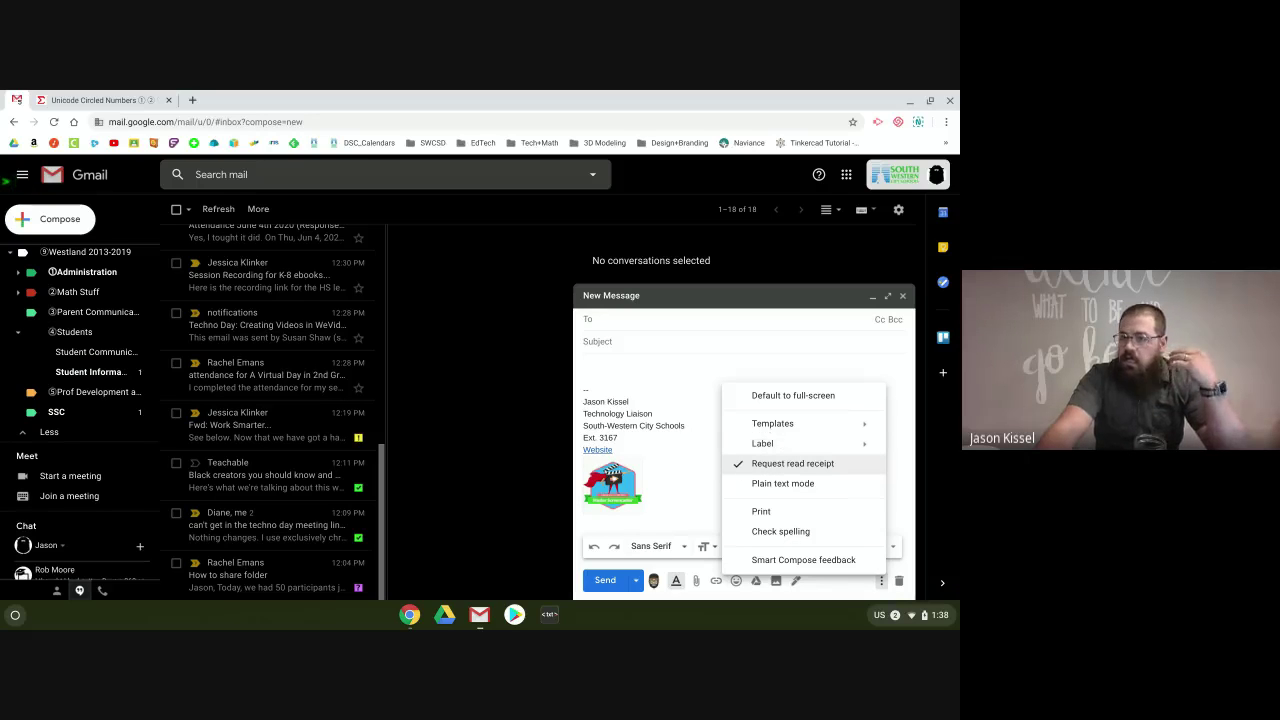
pyautogui.click(832, 466)
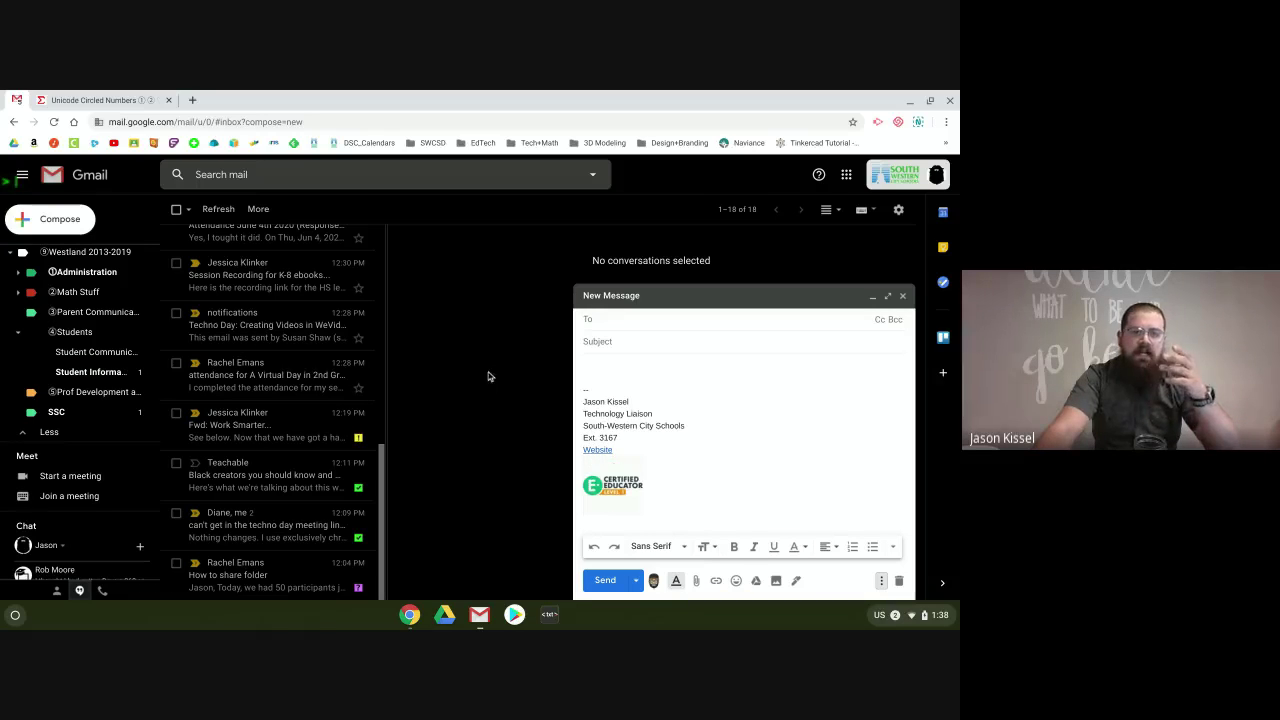
pyautogui.click(903, 297)
pyautogui.scroll(5, 266, 344)
pyautogui.scroll(2, 266, 344)
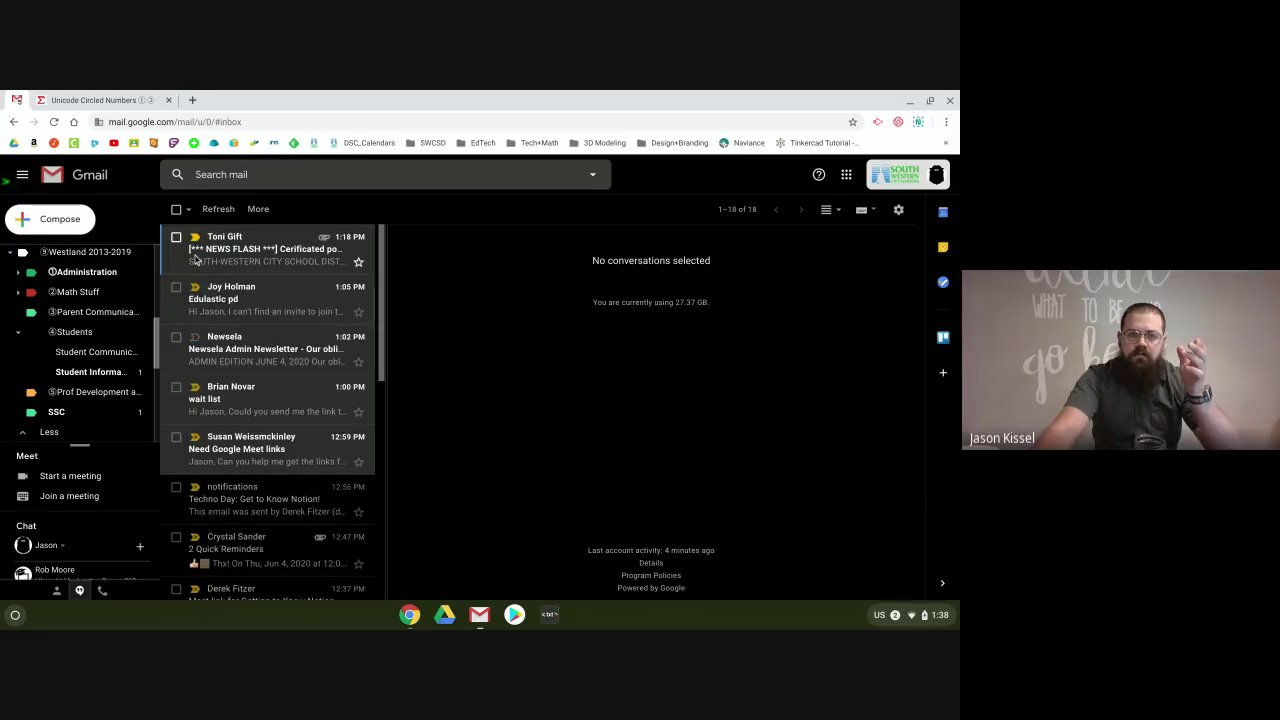
pyautogui.click(237, 176)
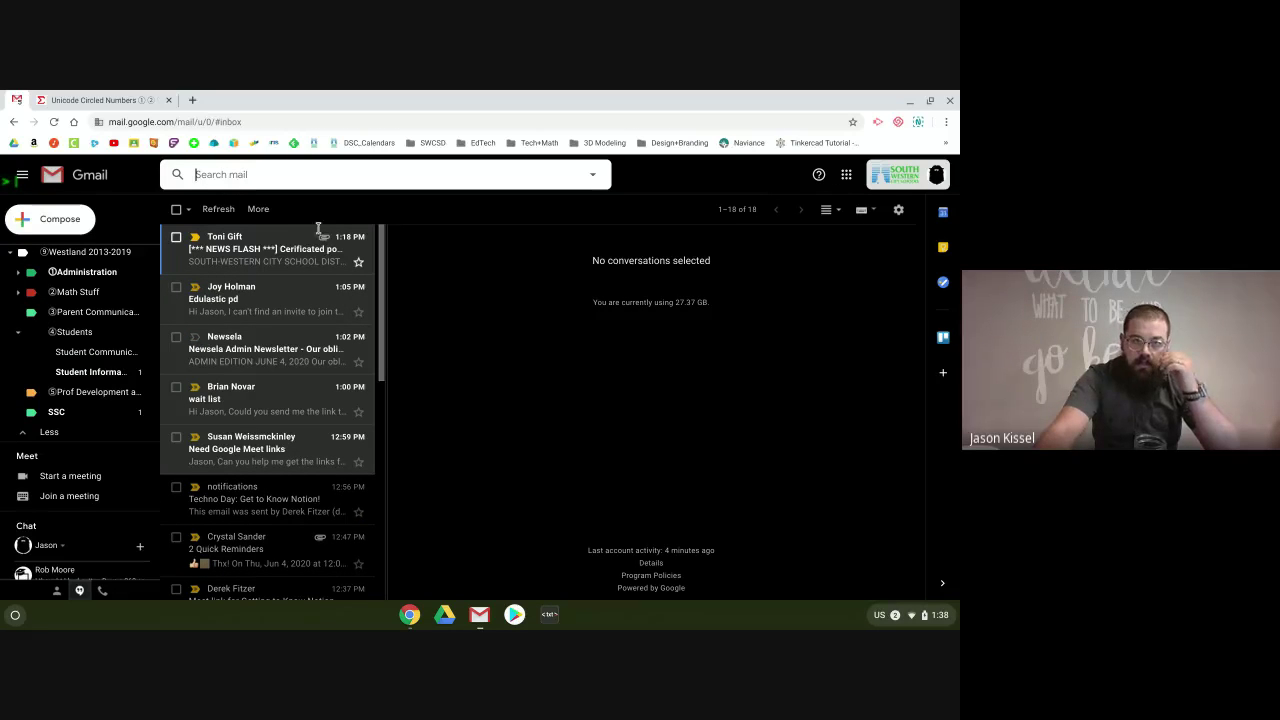
pyautogui.click(597, 176)
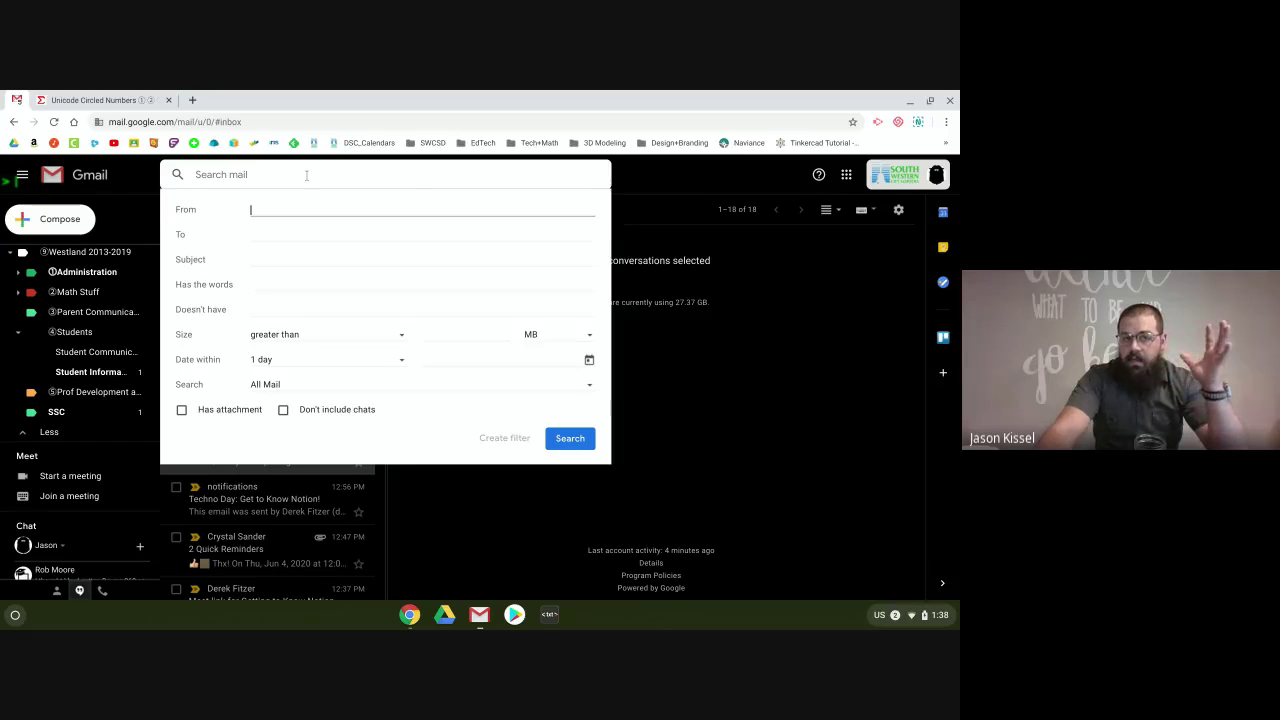
pyautogui.click(644, 182)
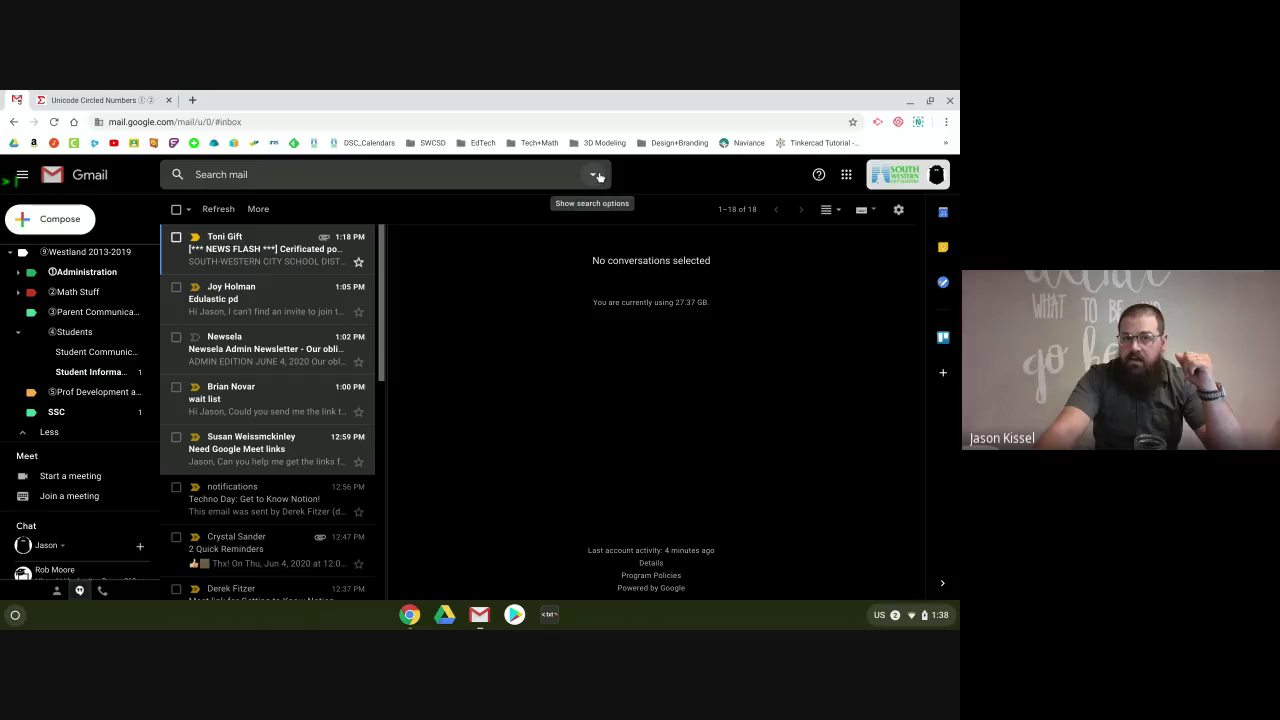
# - Run an advanced search of All Mail for messages dated within 1 day of 01/01/2015
pyautogui.click(596, 175)
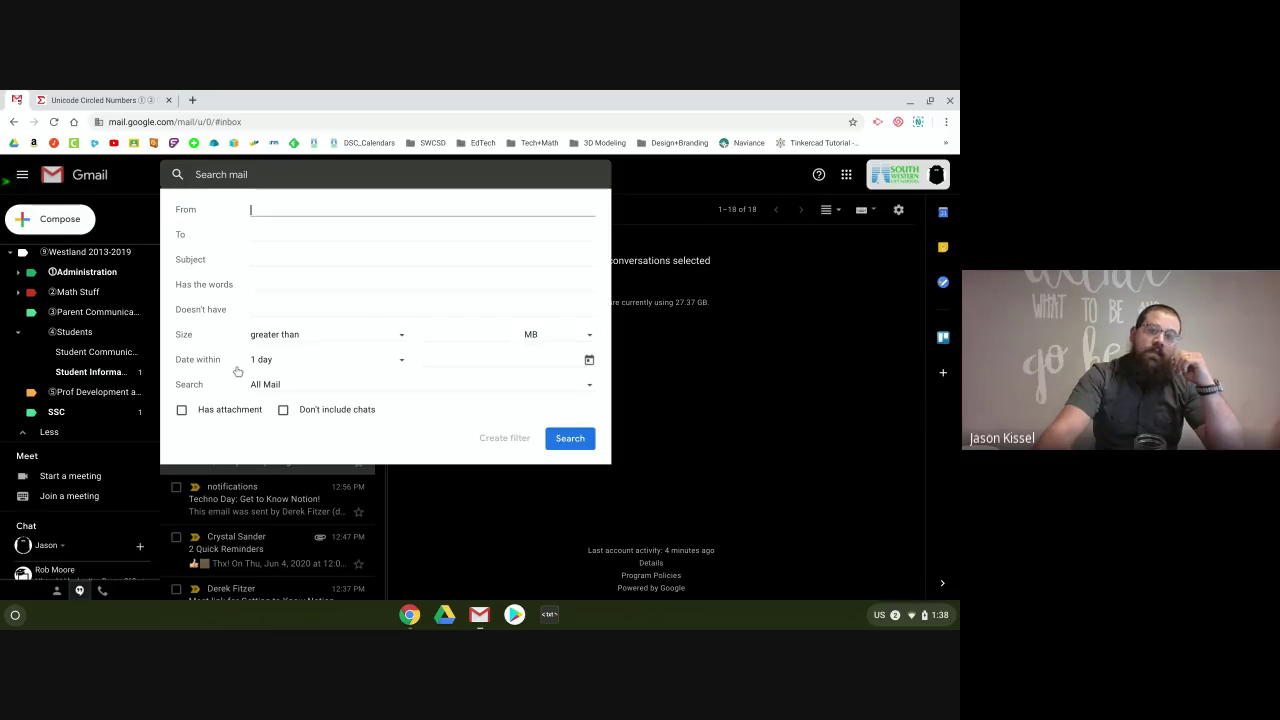
pyautogui.click(582, 364)
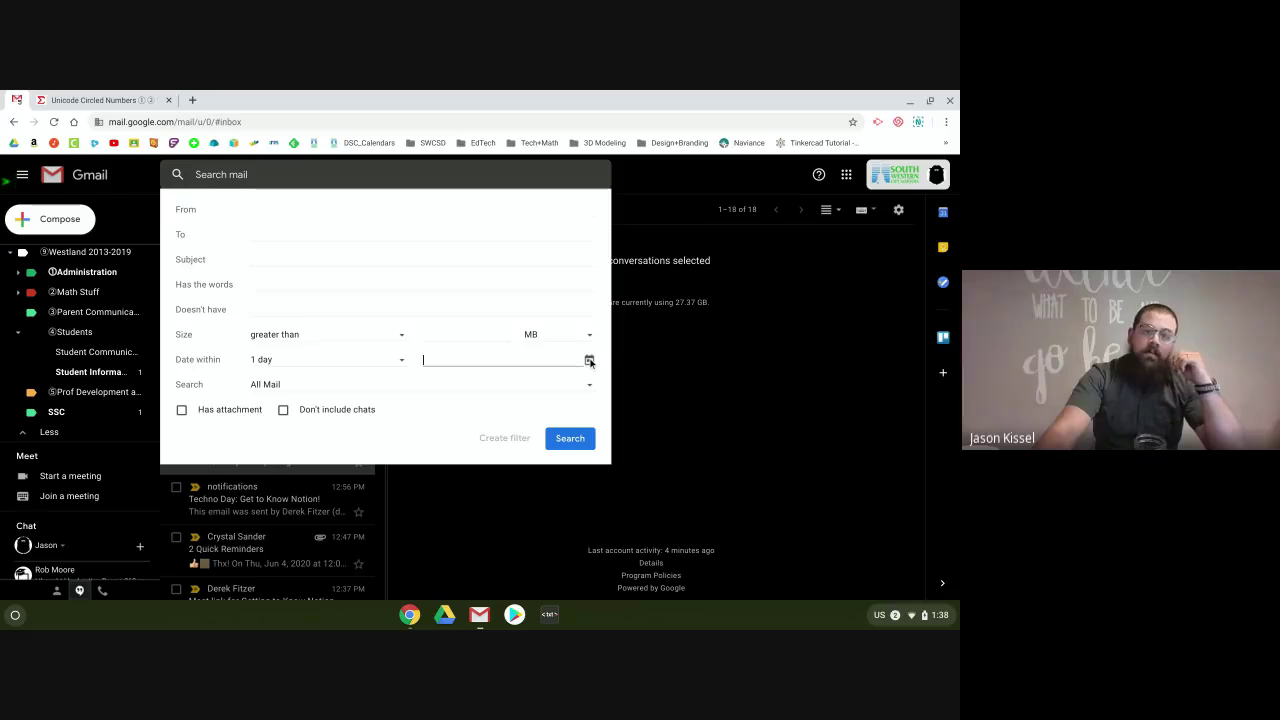
pyautogui.write('0')
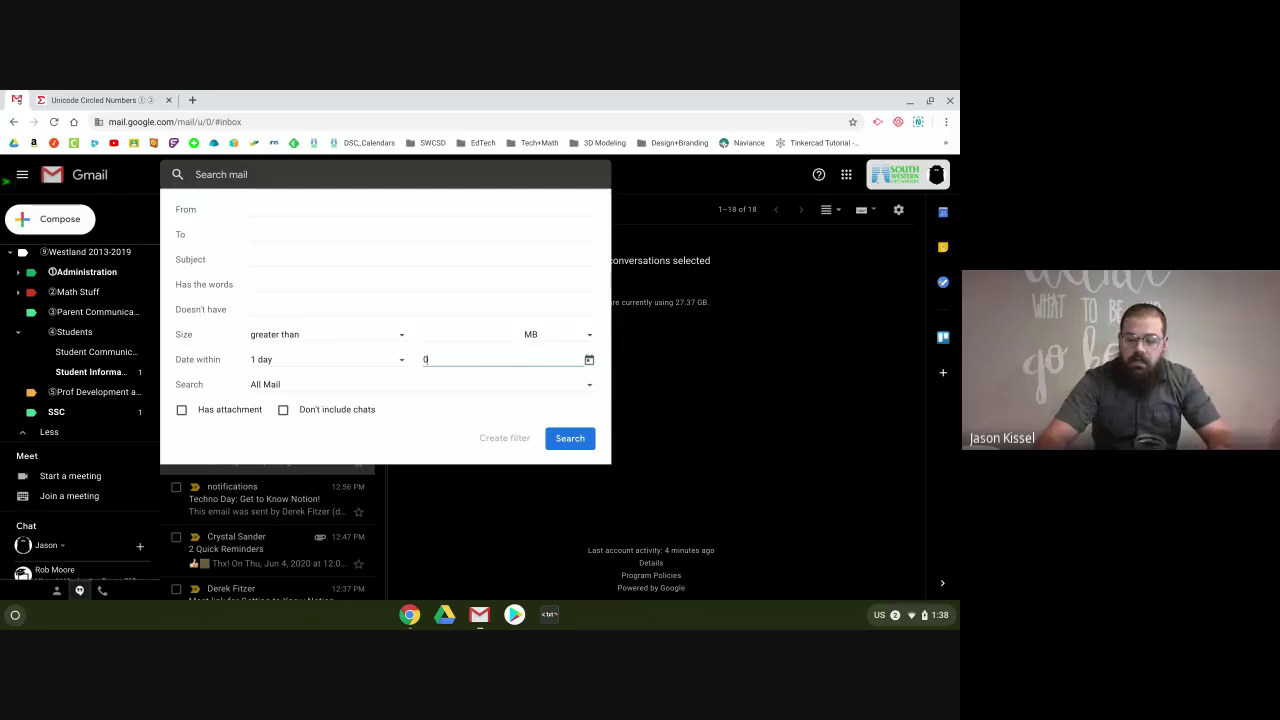
pyautogui.write('1/01/2015')
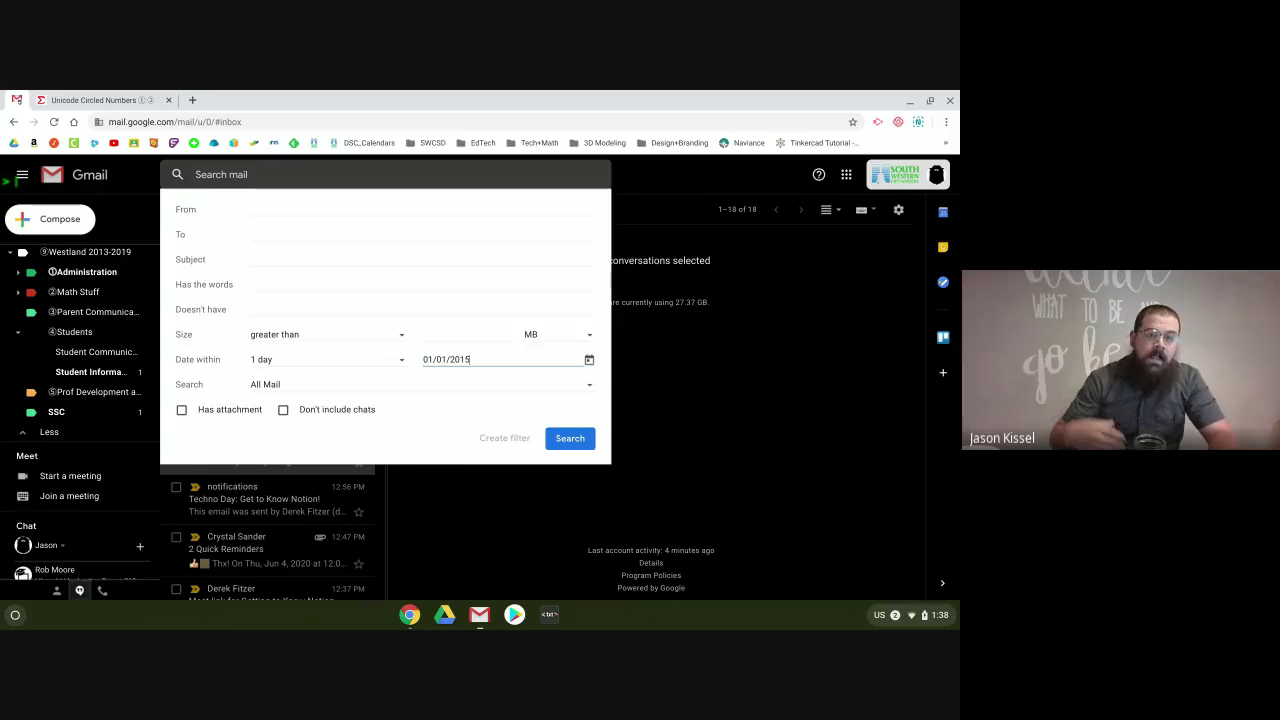
pyautogui.click(340, 388)
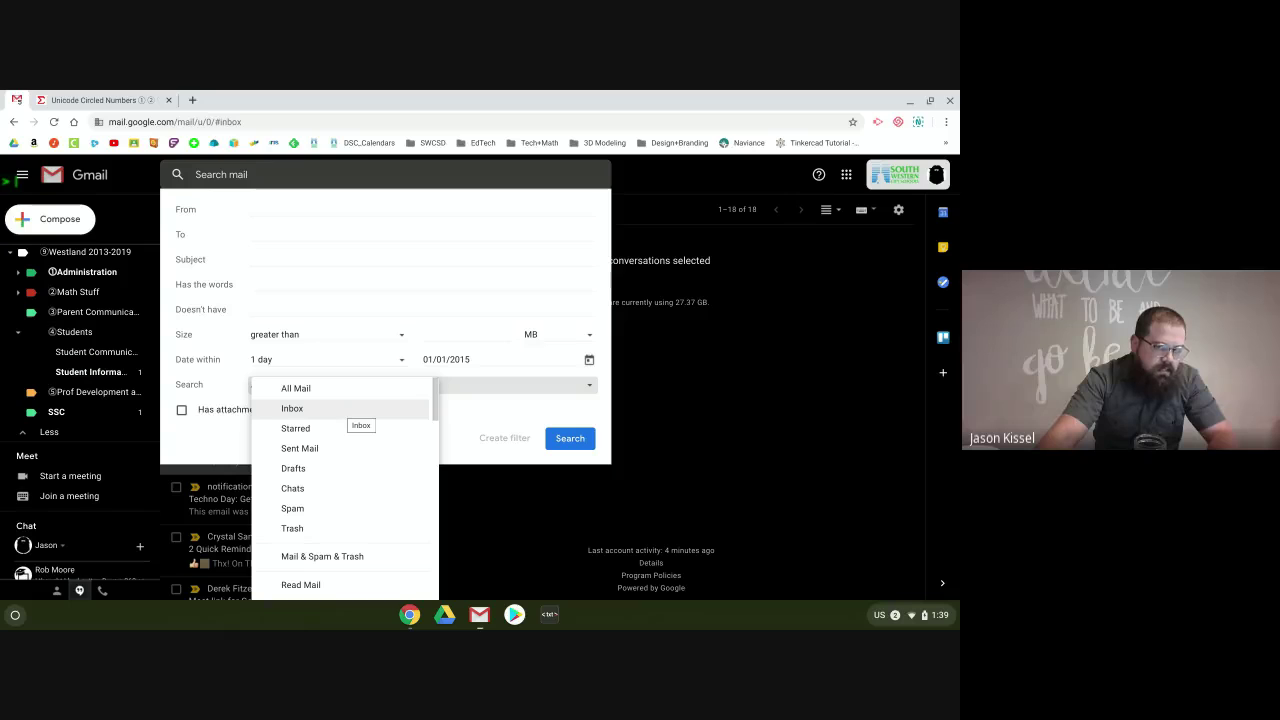
pyautogui.click(364, 392)
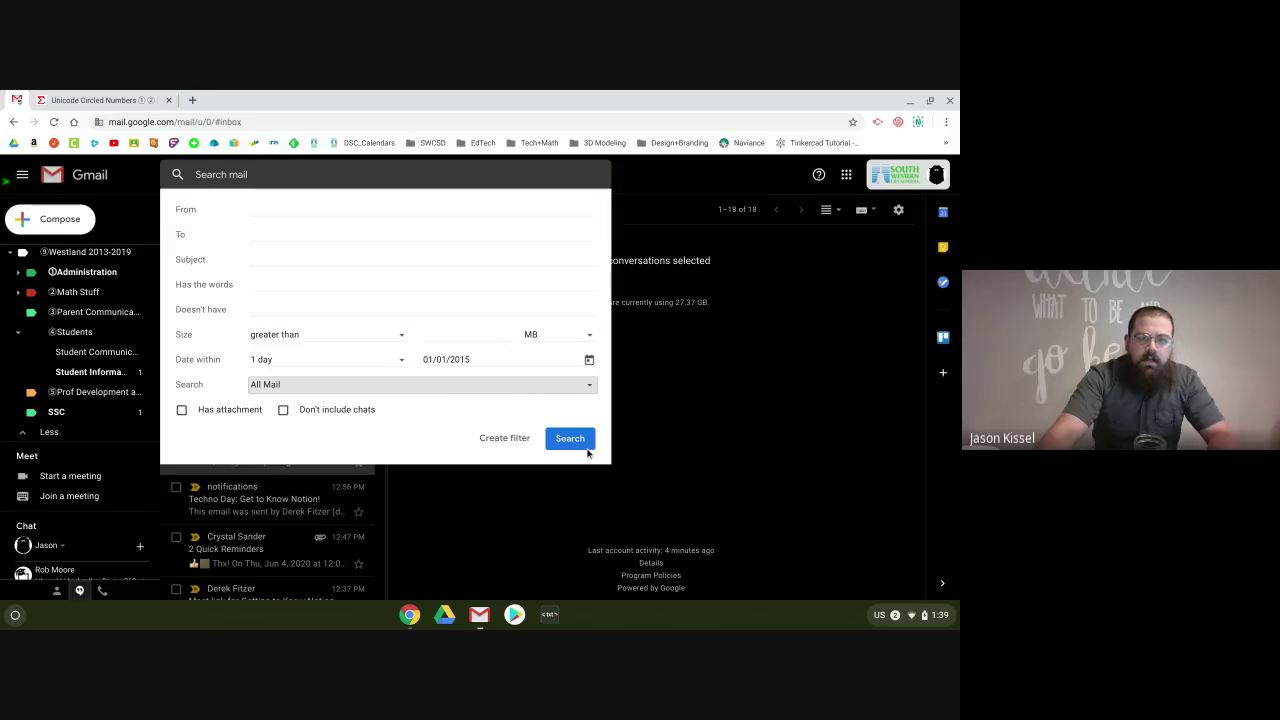
pyautogui.click(574, 446)
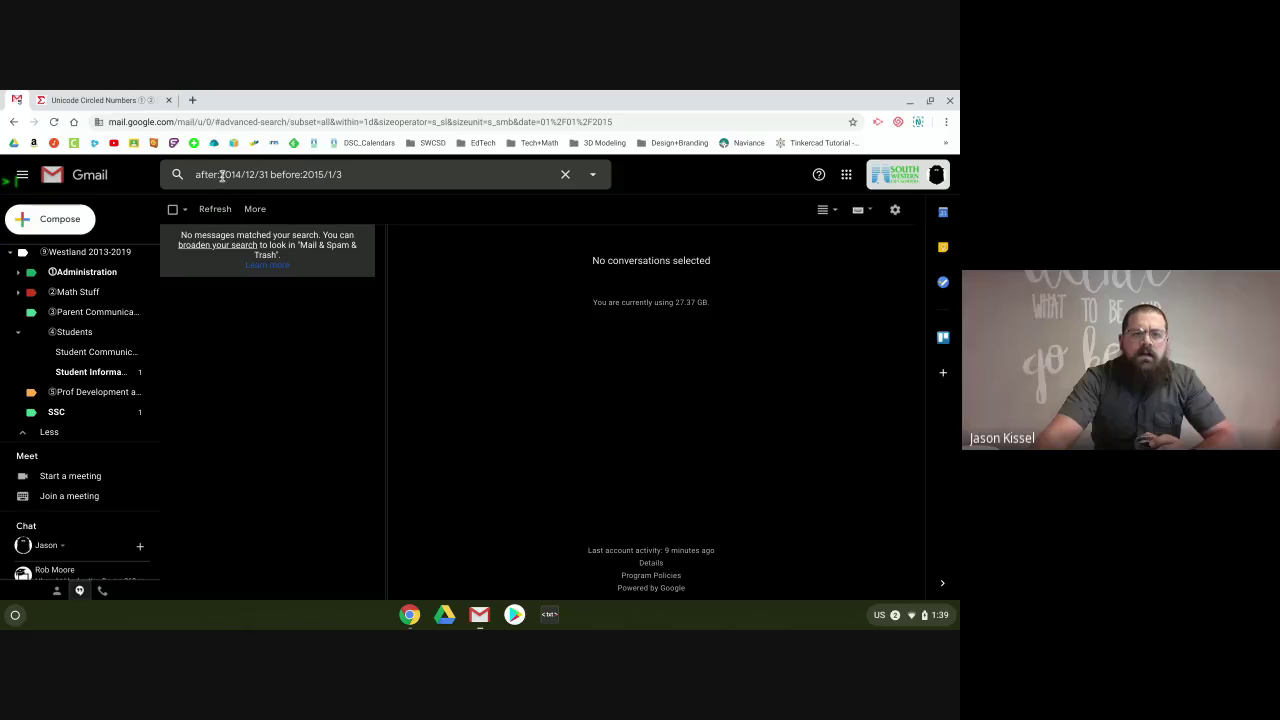
# - Broaden the search to Mail & Spam & Trash and change its end date to before:2016/1/3
pyautogui.click(244, 248)
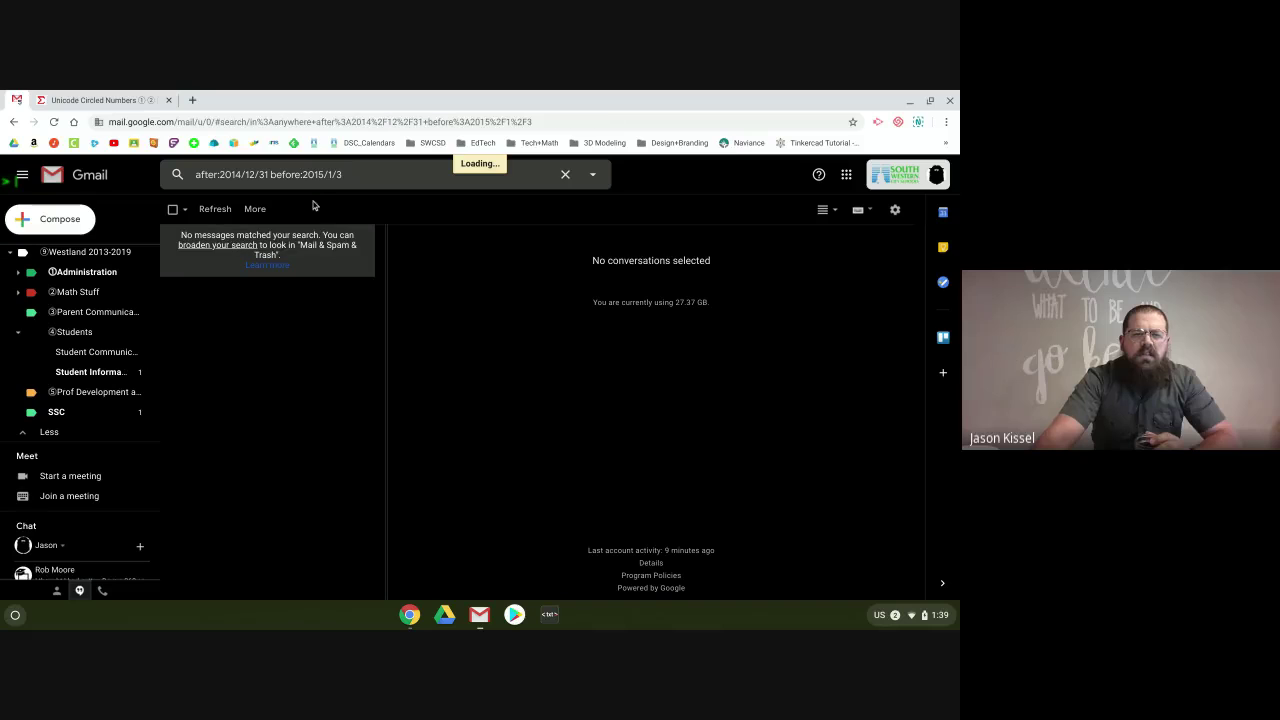
pyautogui.click(377, 174)
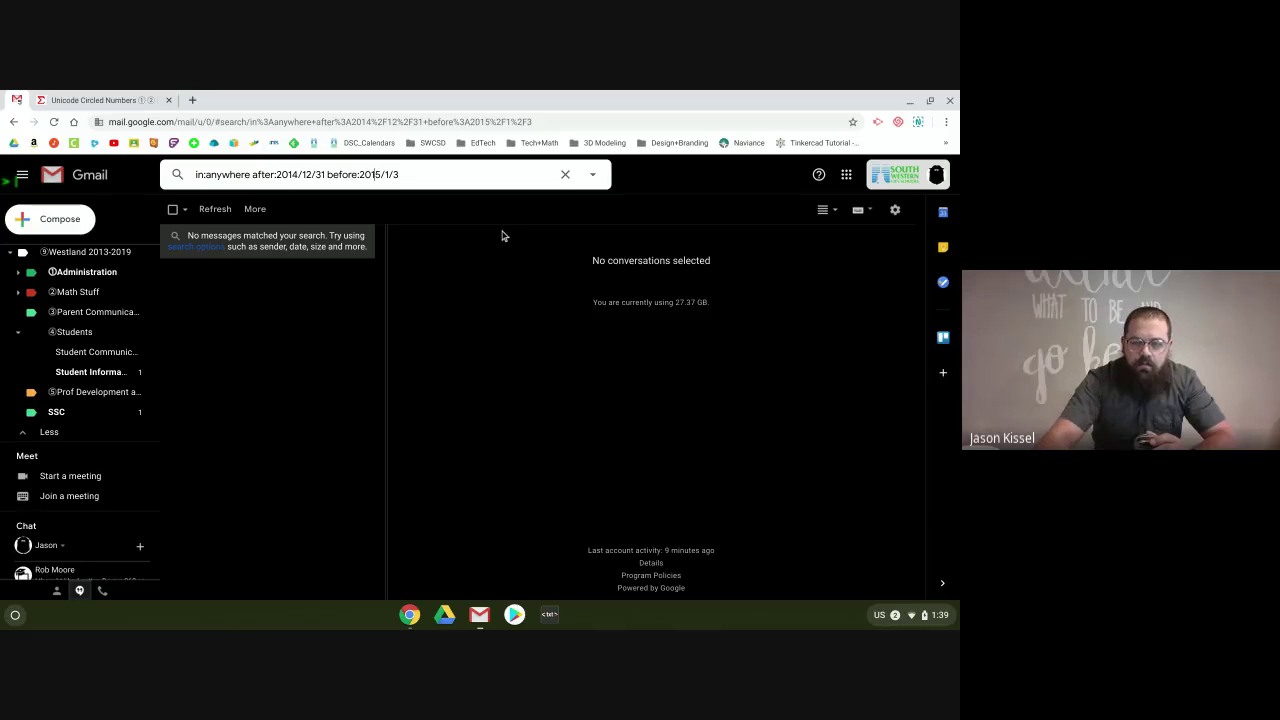
pyautogui.press('BackSpace')
pyautogui.write('6')
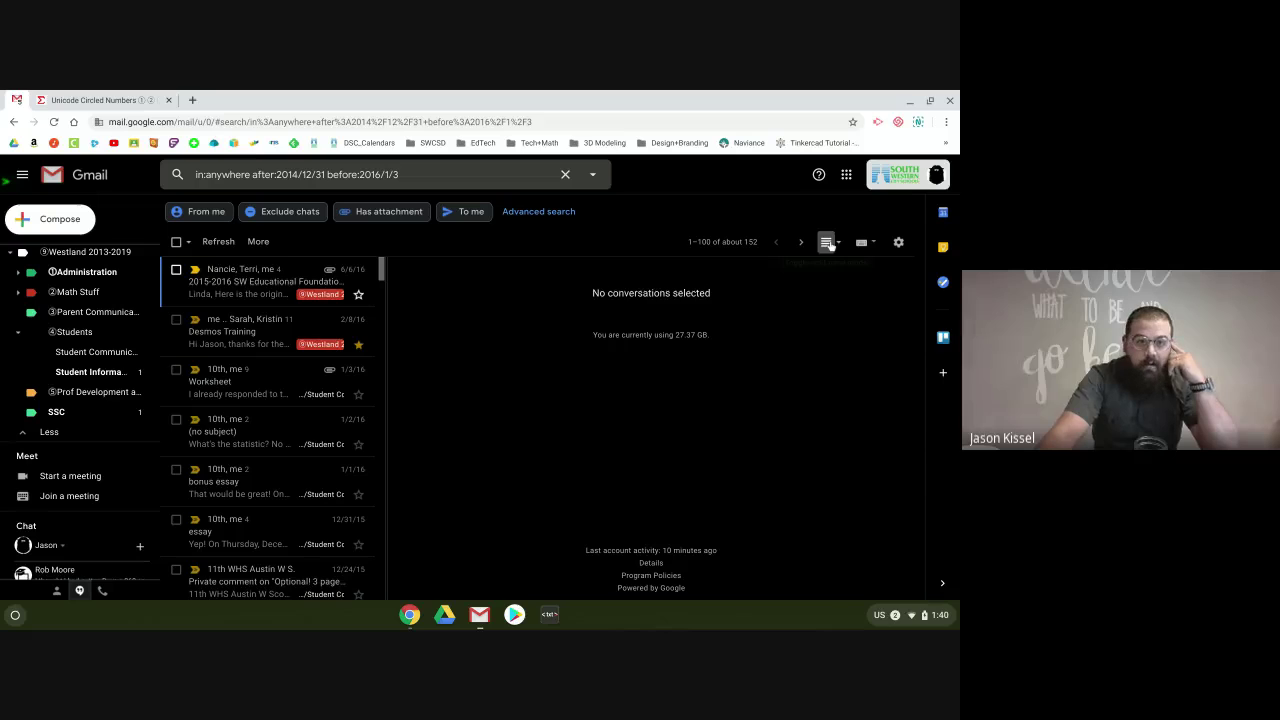
# - Turn off the split reading pane and select all conversations on the search results page
pyautogui.click(826, 242)
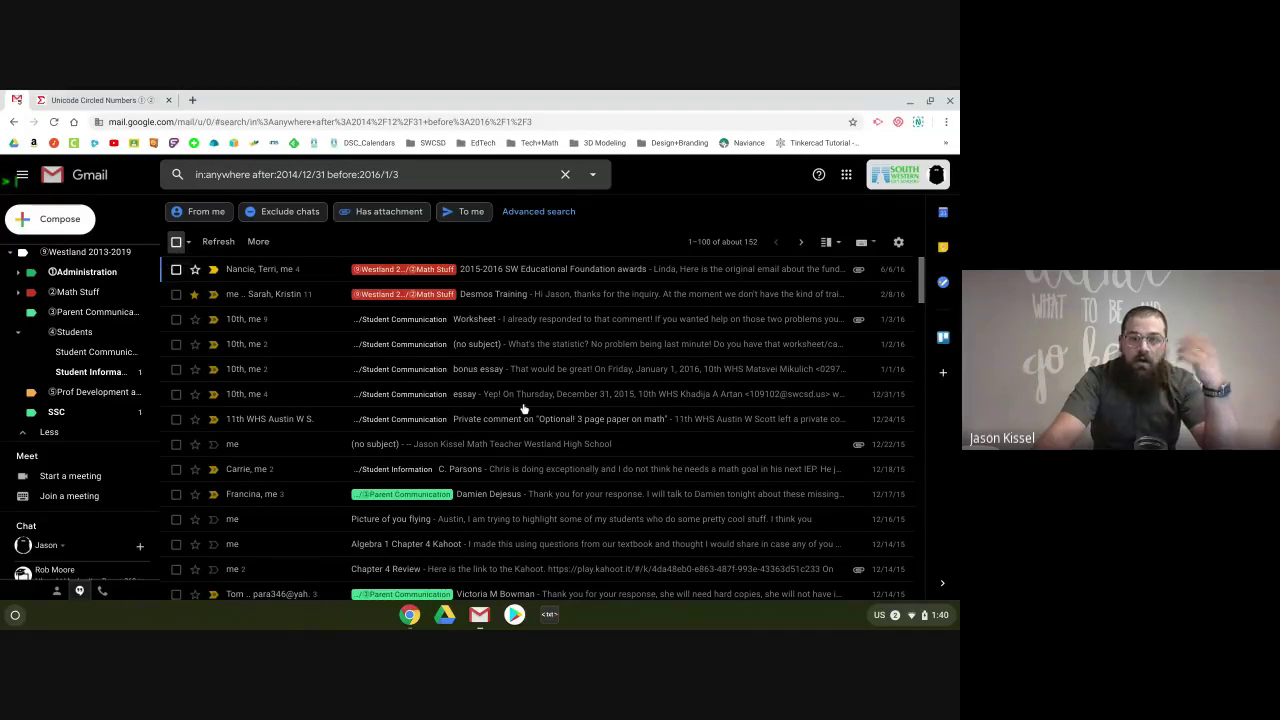
pyautogui.press('*')
pyautogui.press('a')
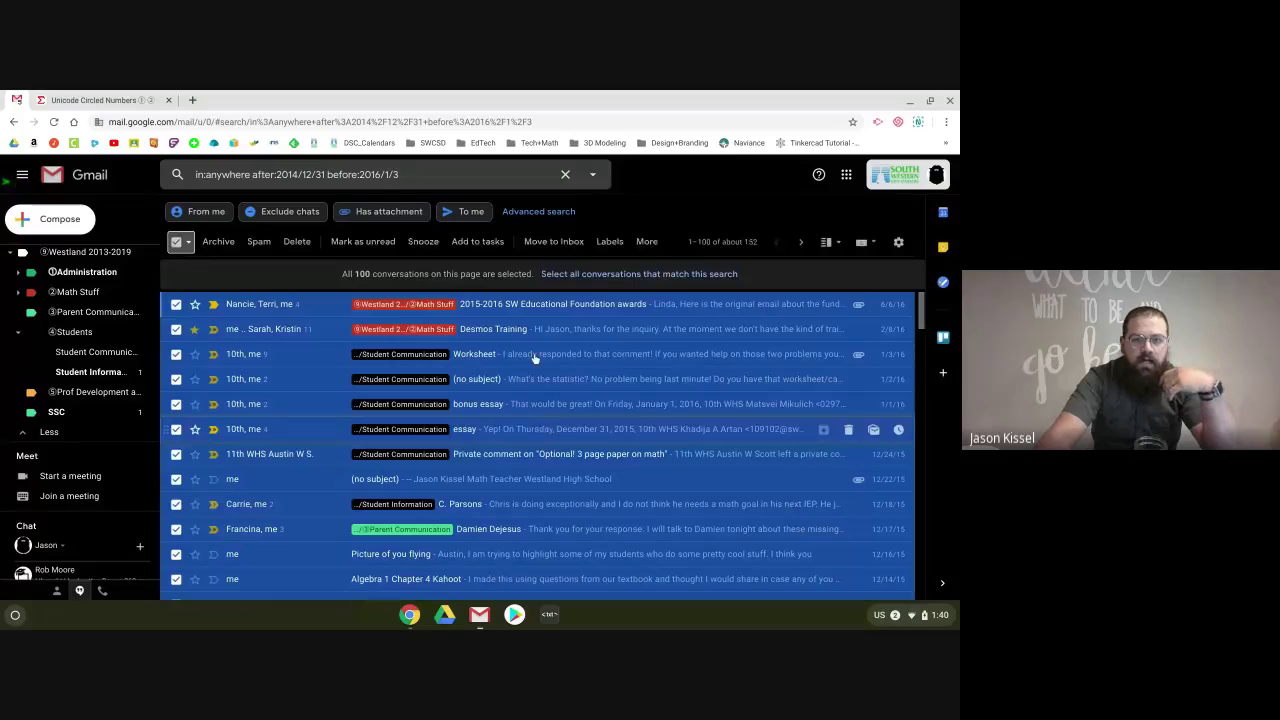
# - Look through the selected search results and move them to the Trash
pyautogui.scroll(-3, 519, 355)
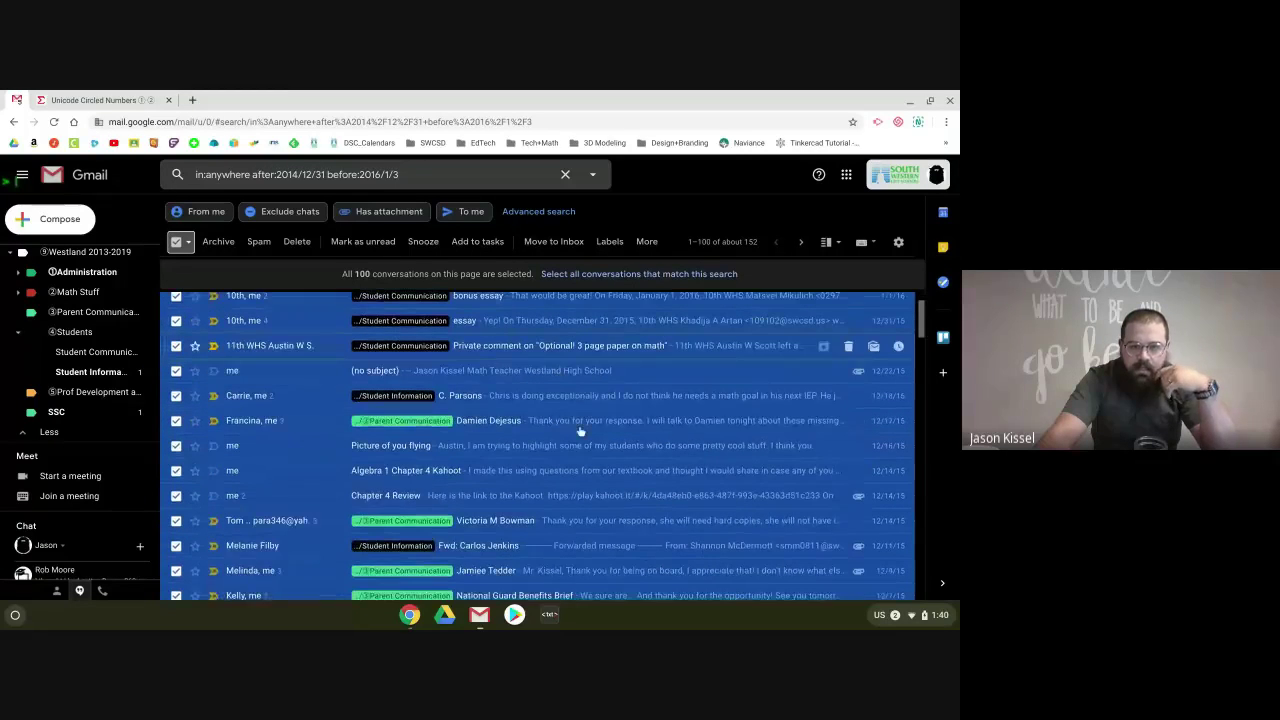
pyautogui.scroll(-1, 500, 415)
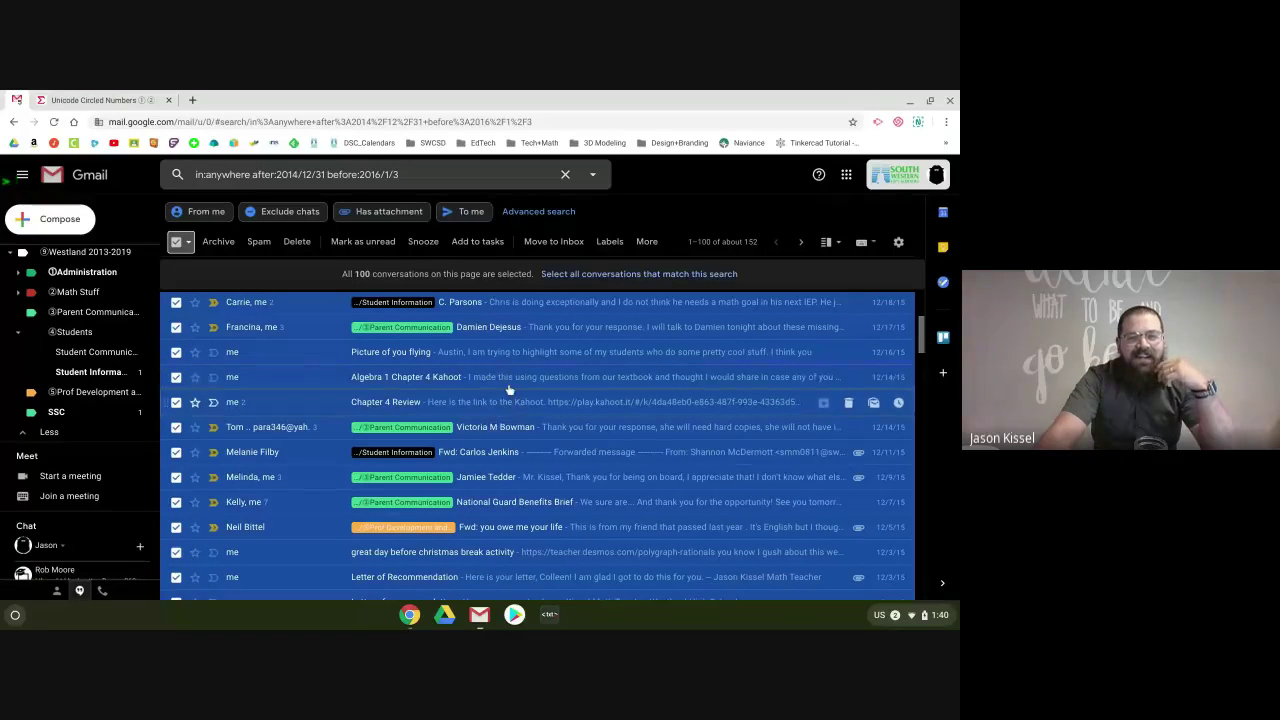
pyautogui.scroll(-1, 510, 390)
pyautogui.scroll(-1, 505, 385)
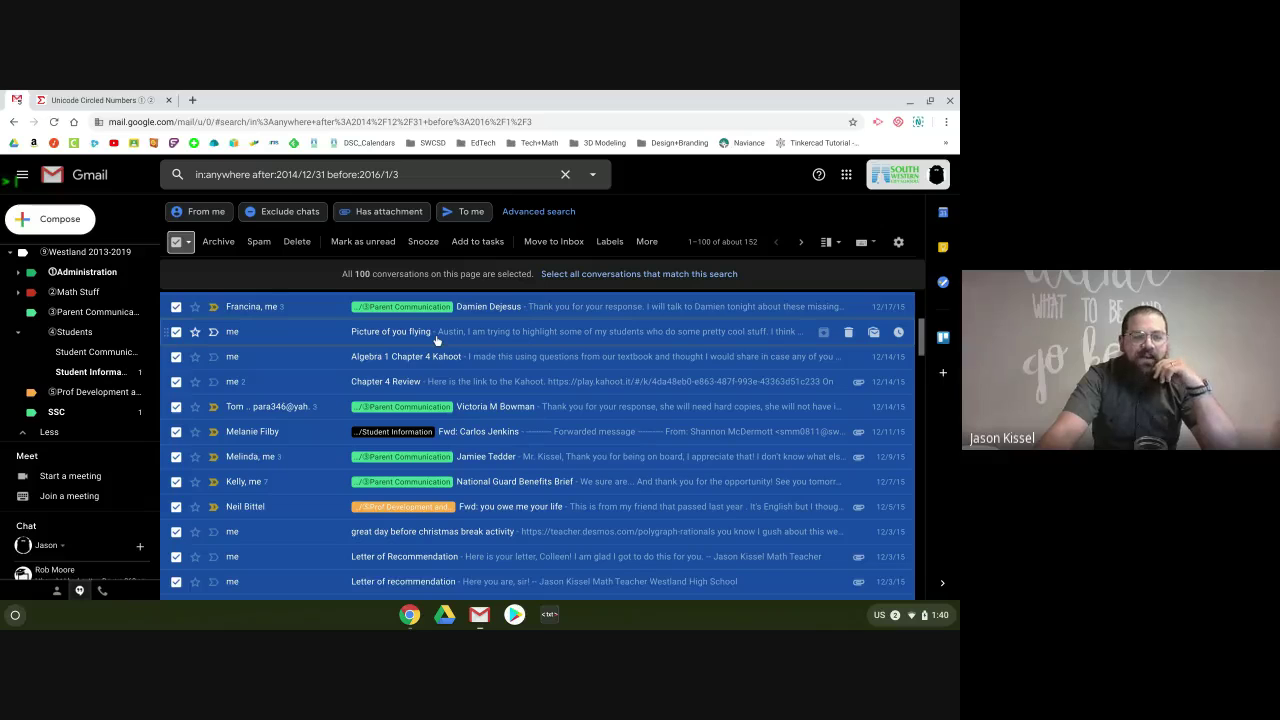
pyautogui.scroll(-5, 440, 350)
pyautogui.scroll(-6, 450, 372)
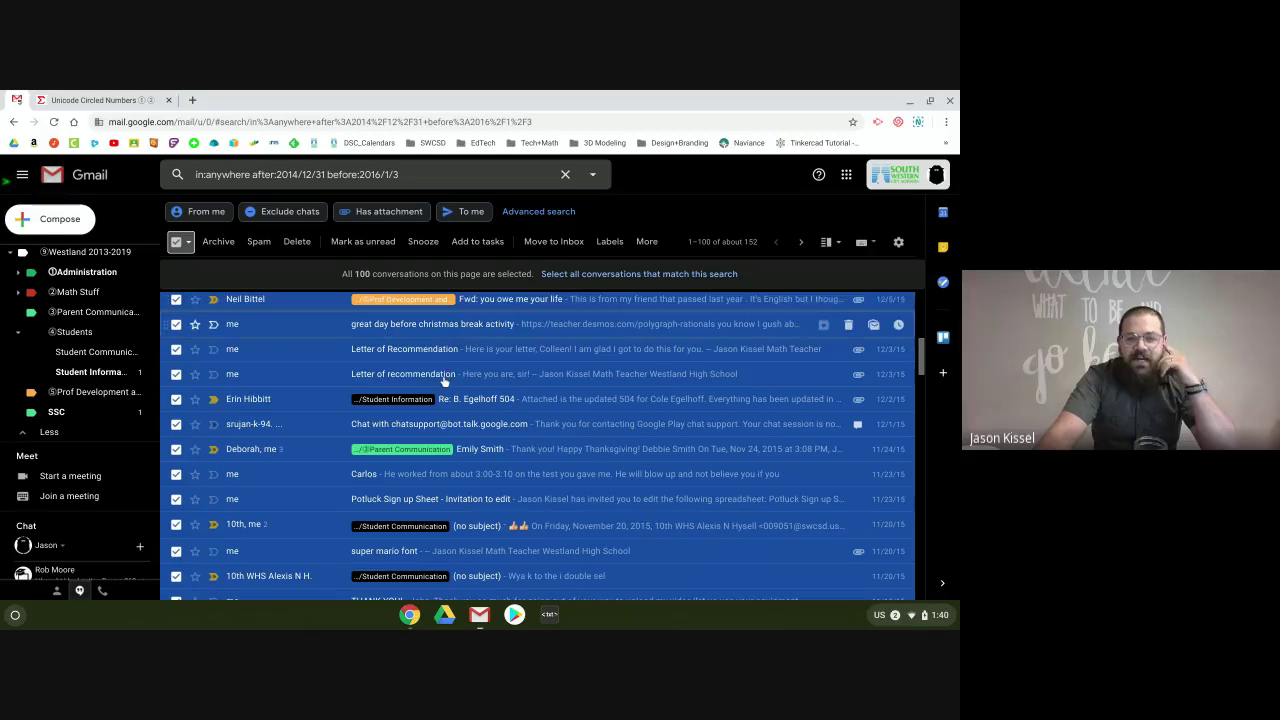
pyautogui.scroll(-2, 462, 380)
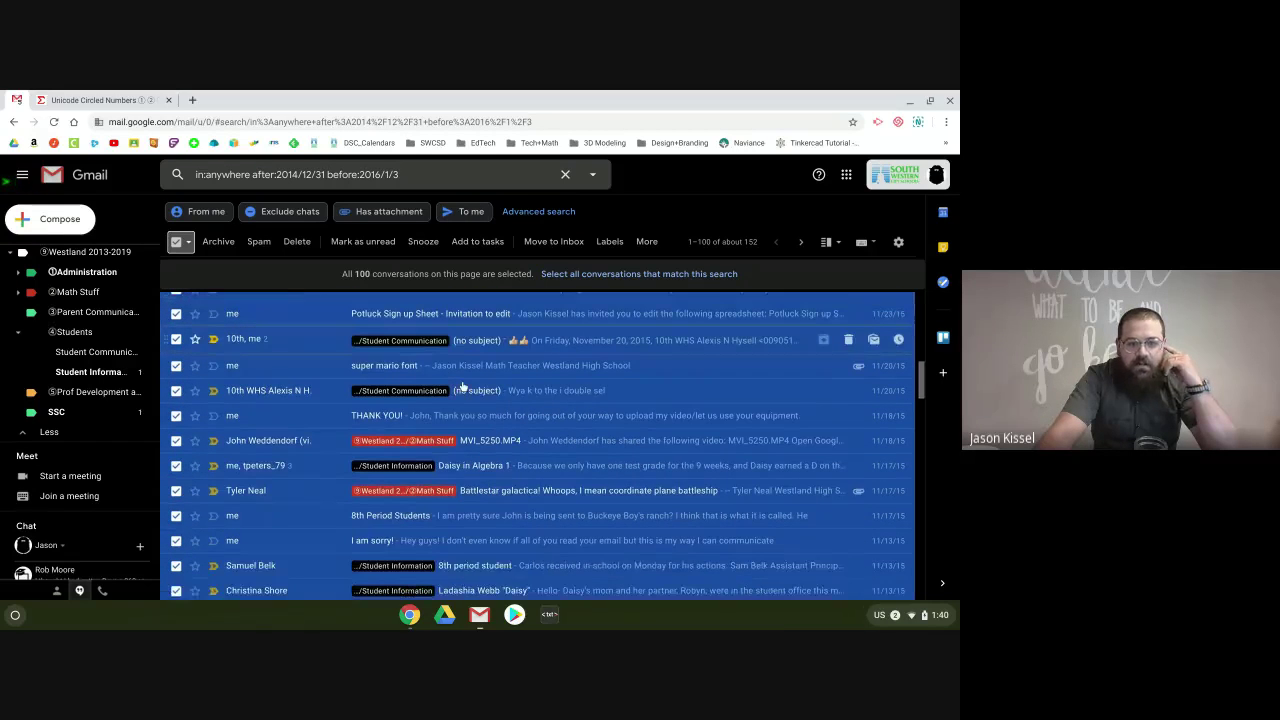
pyautogui.scroll(-1, 463, 390)
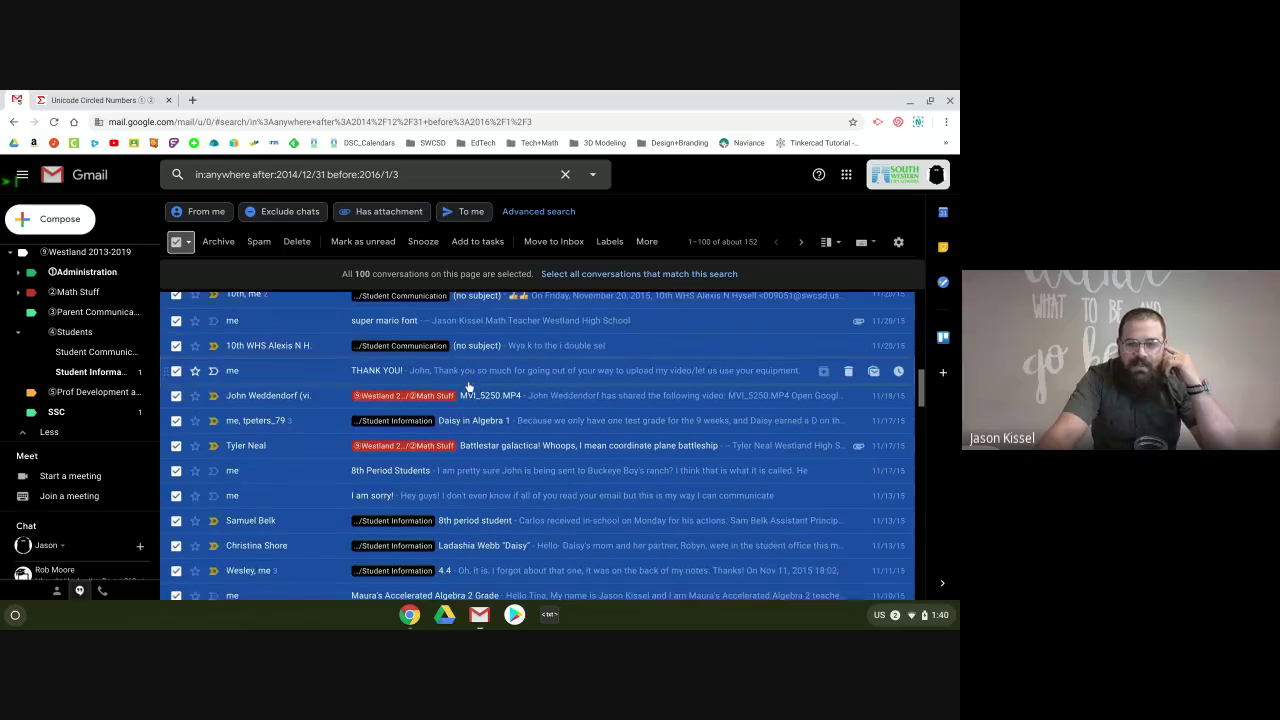
pyautogui.scroll(-3, 467, 386)
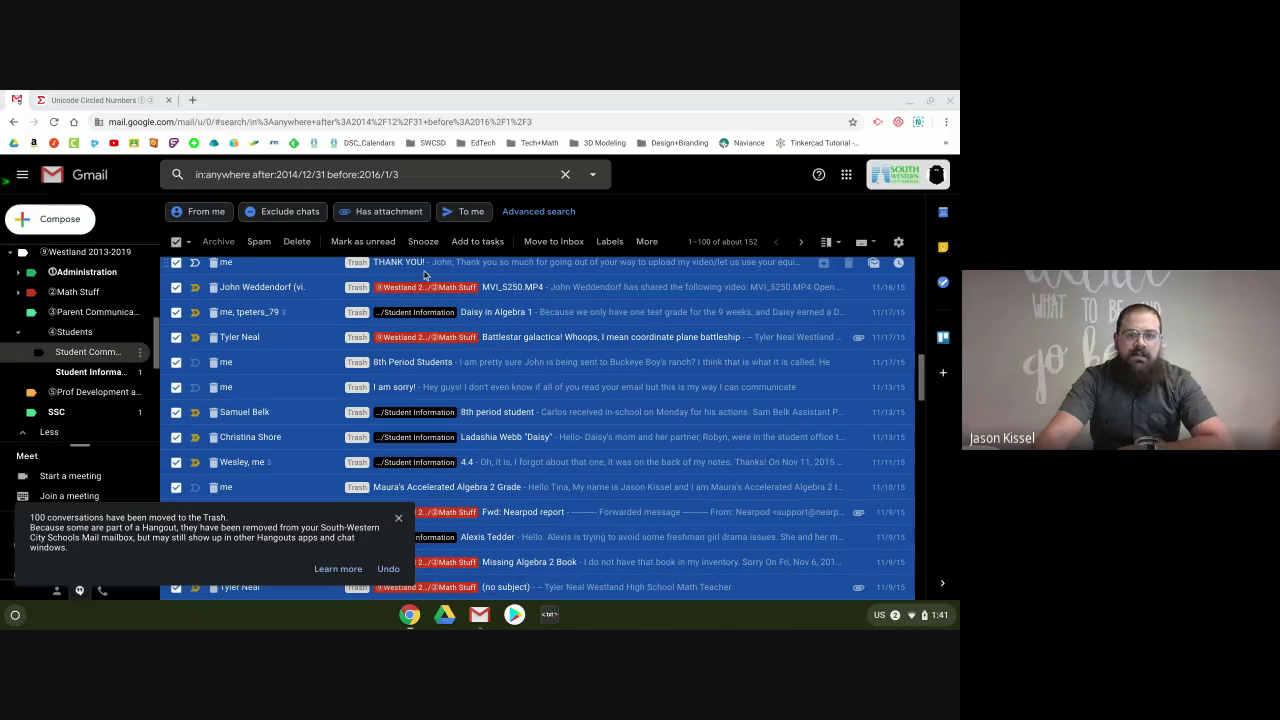
# - Dismiss the Trash notification, return to the first results, and show the Newest and Oldest options for the result list
pyautogui.scroll(1, 524, 326)
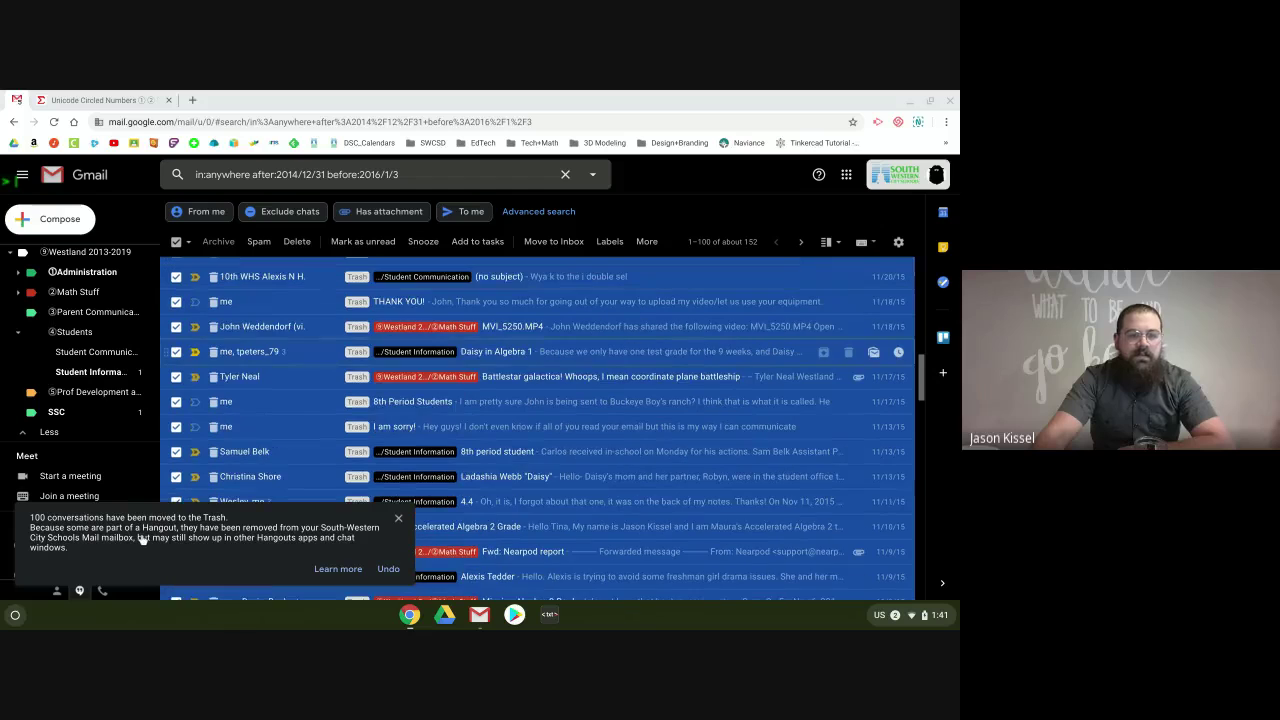
pyautogui.scroll(3, 142, 540)
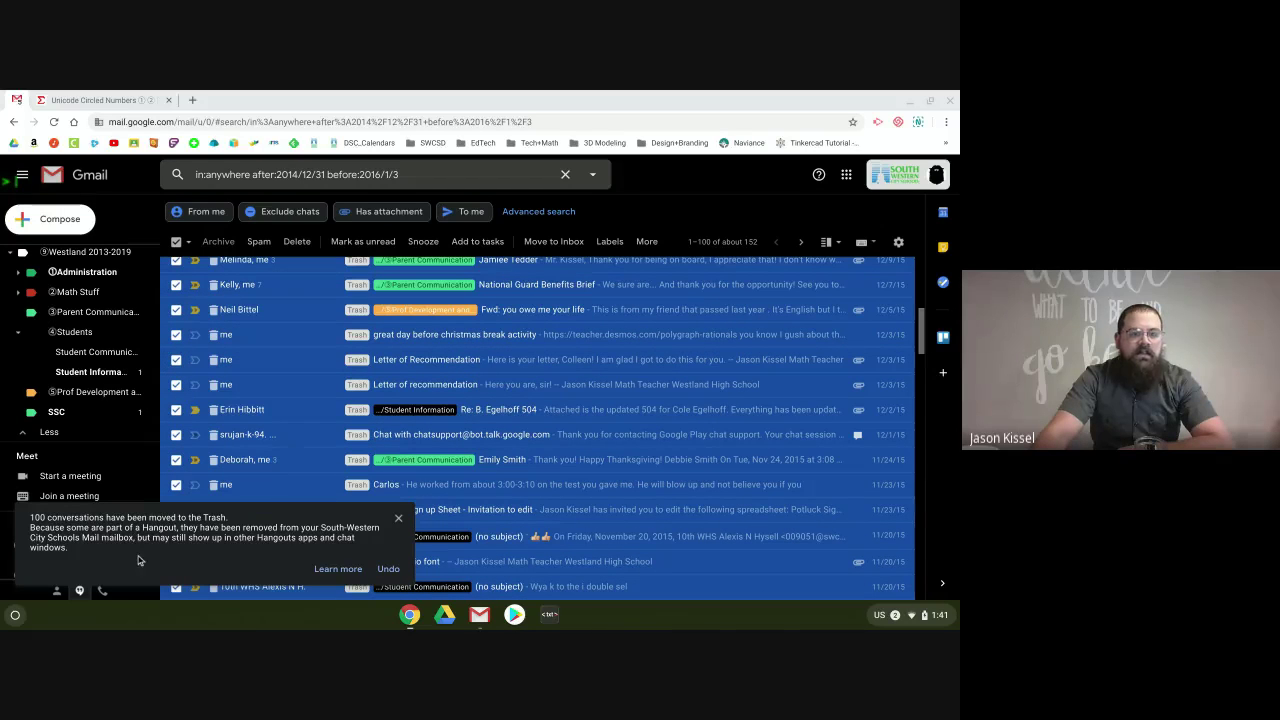
pyautogui.click(398, 518)
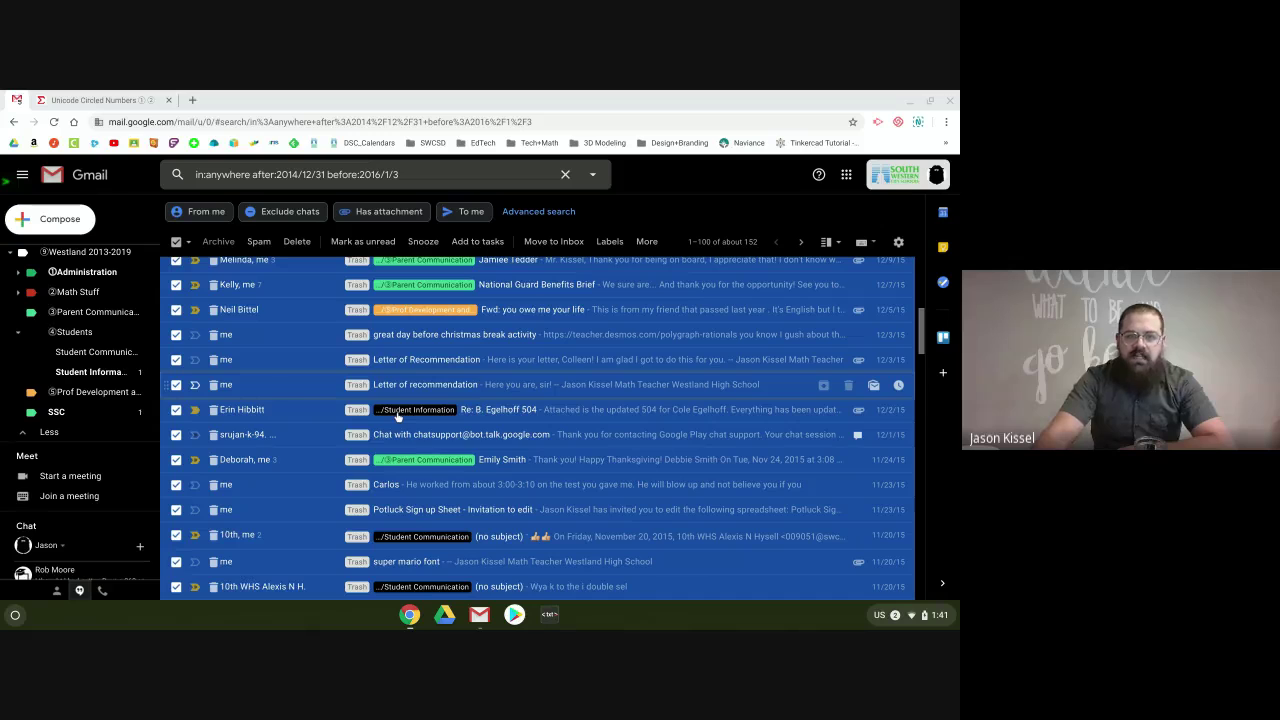
pyautogui.scroll(2, 380, 420)
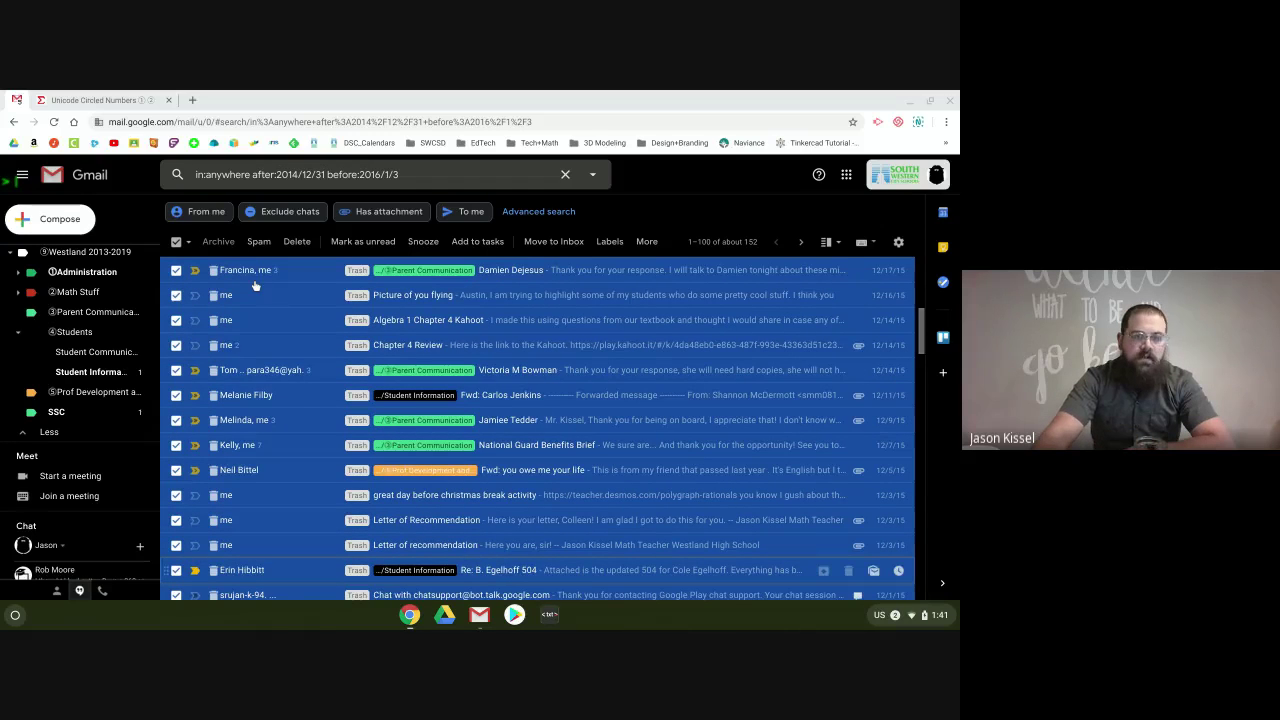
pyautogui.scroll(3, 255, 287)
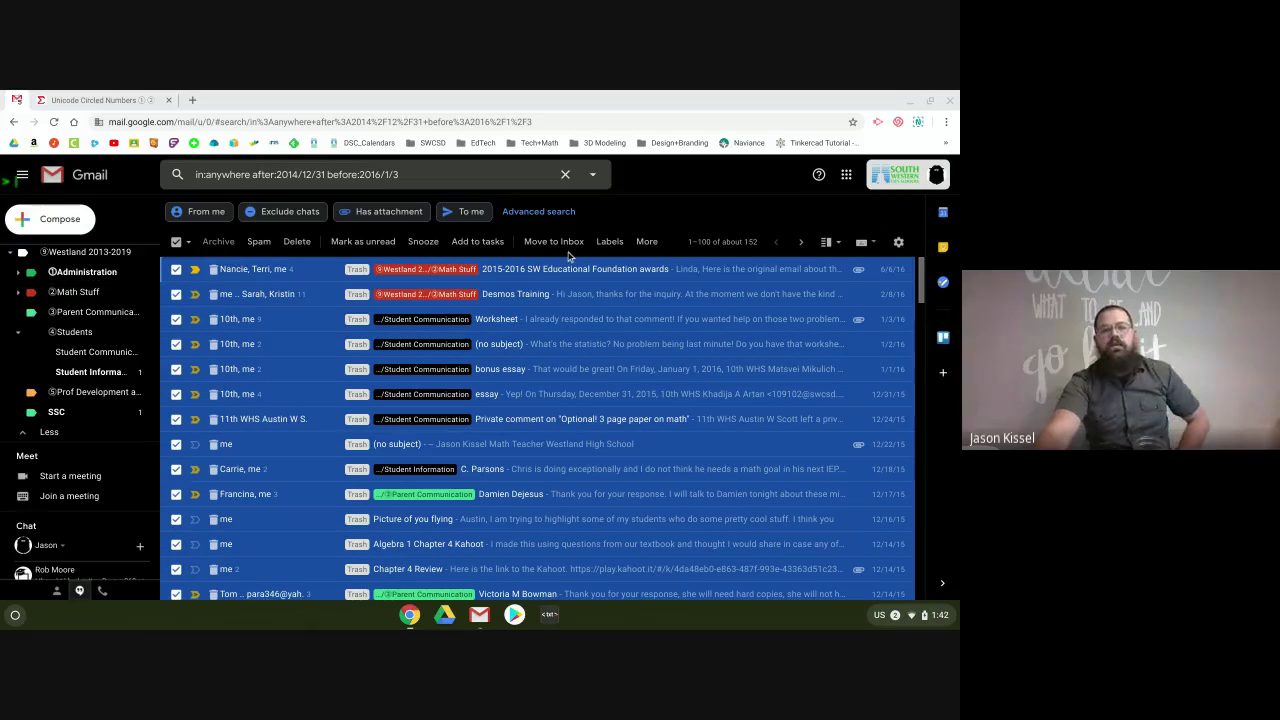
pyautogui.click(692, 241)
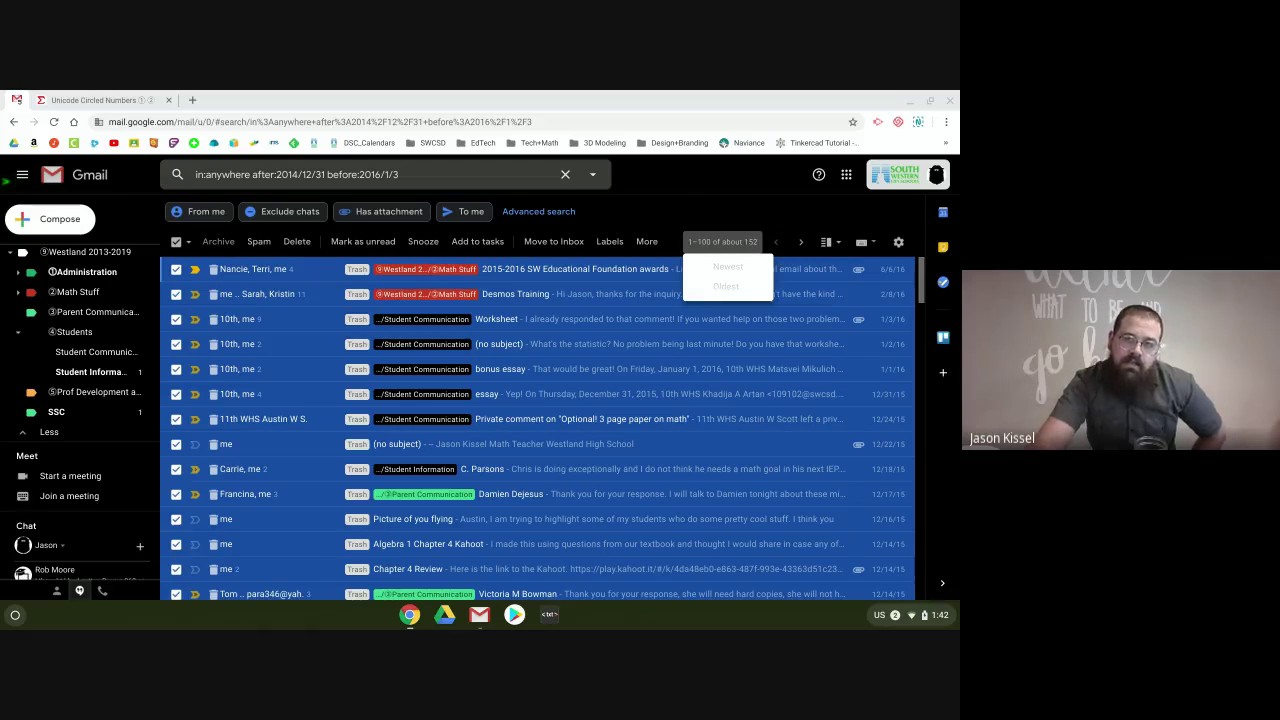
pyautogui.click(688, 207)
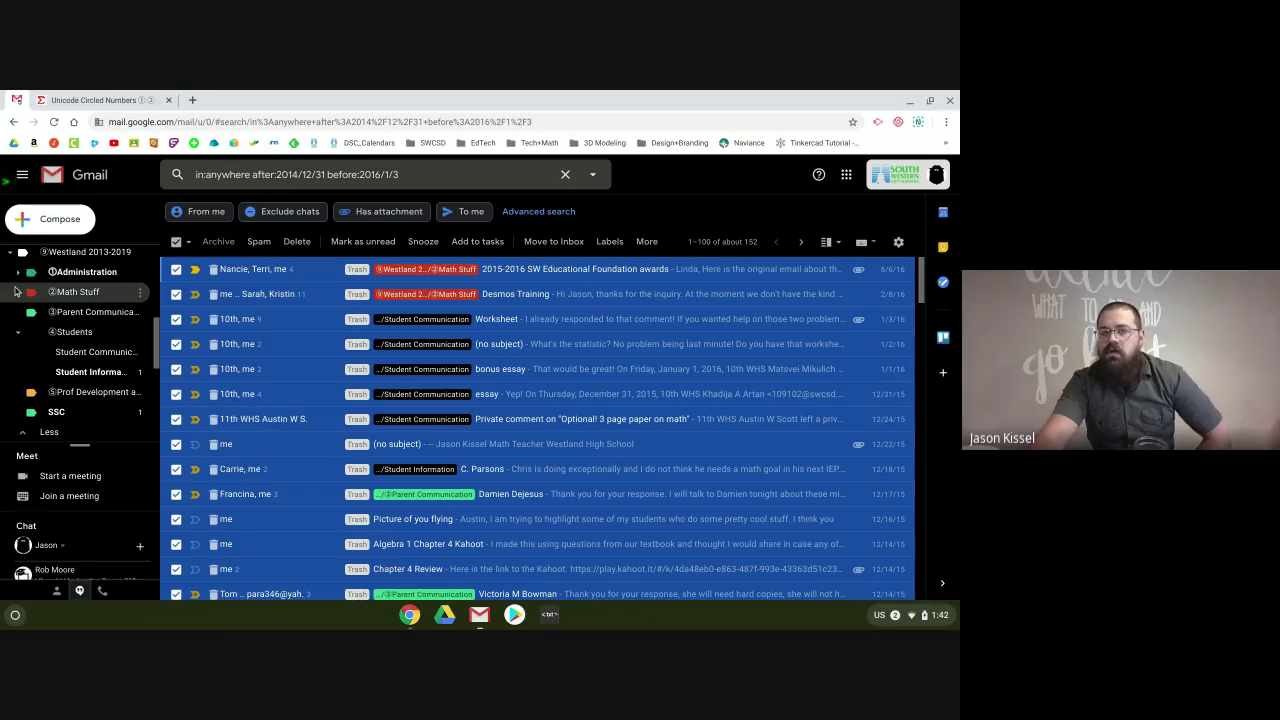
# - Look over the label list and return to the Inbox
pyautogui.scroll(1, 3, 263)
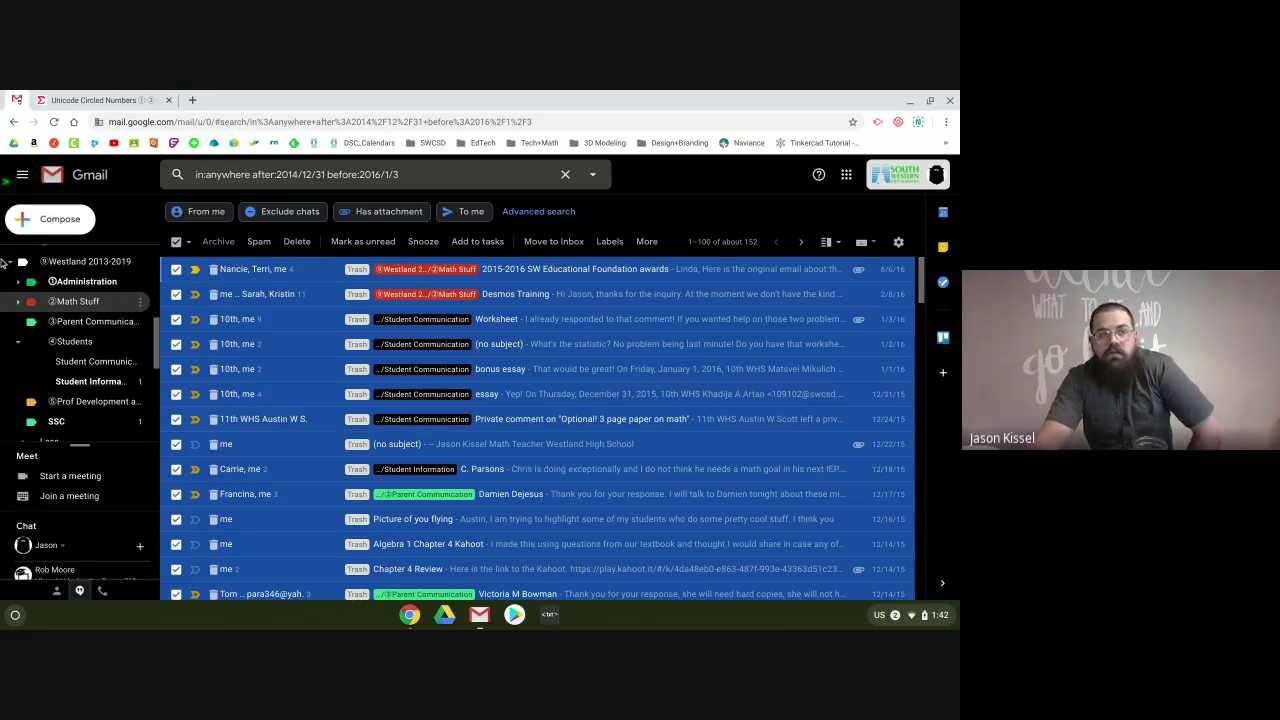
pyautogui.scroll(-1, 388, 396)
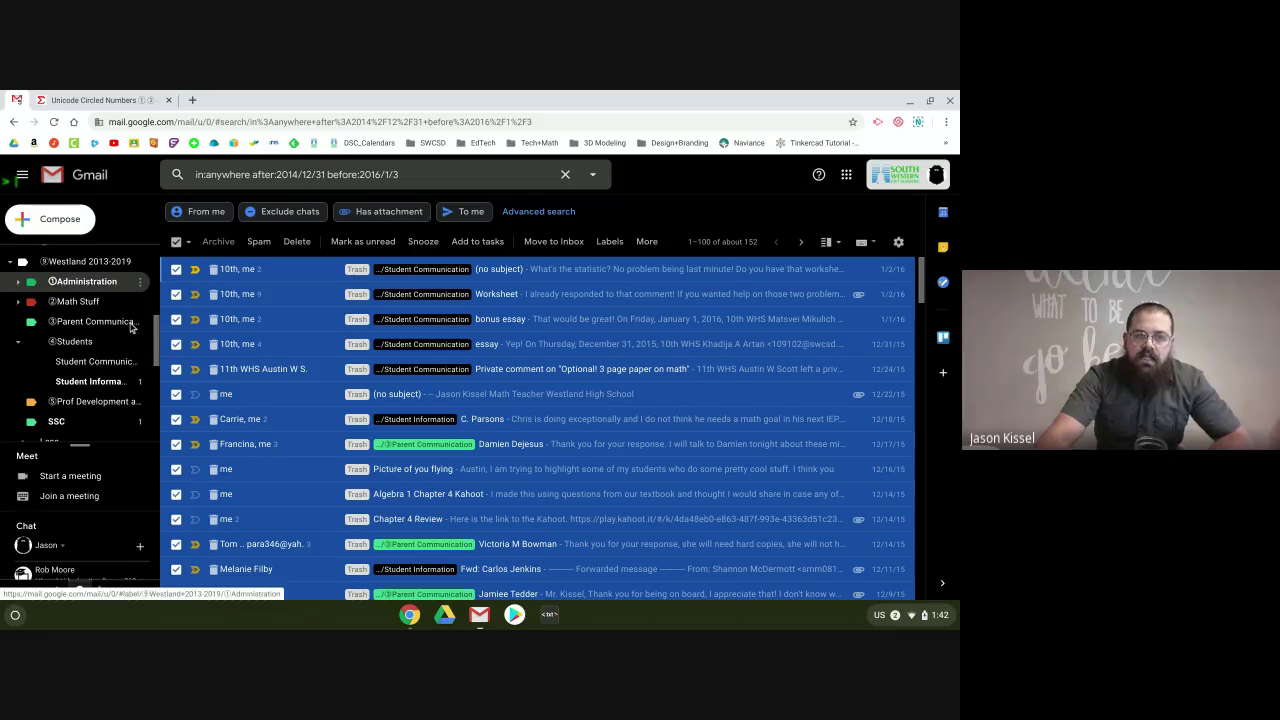
pyautogui.scroll(6, 110, 320)
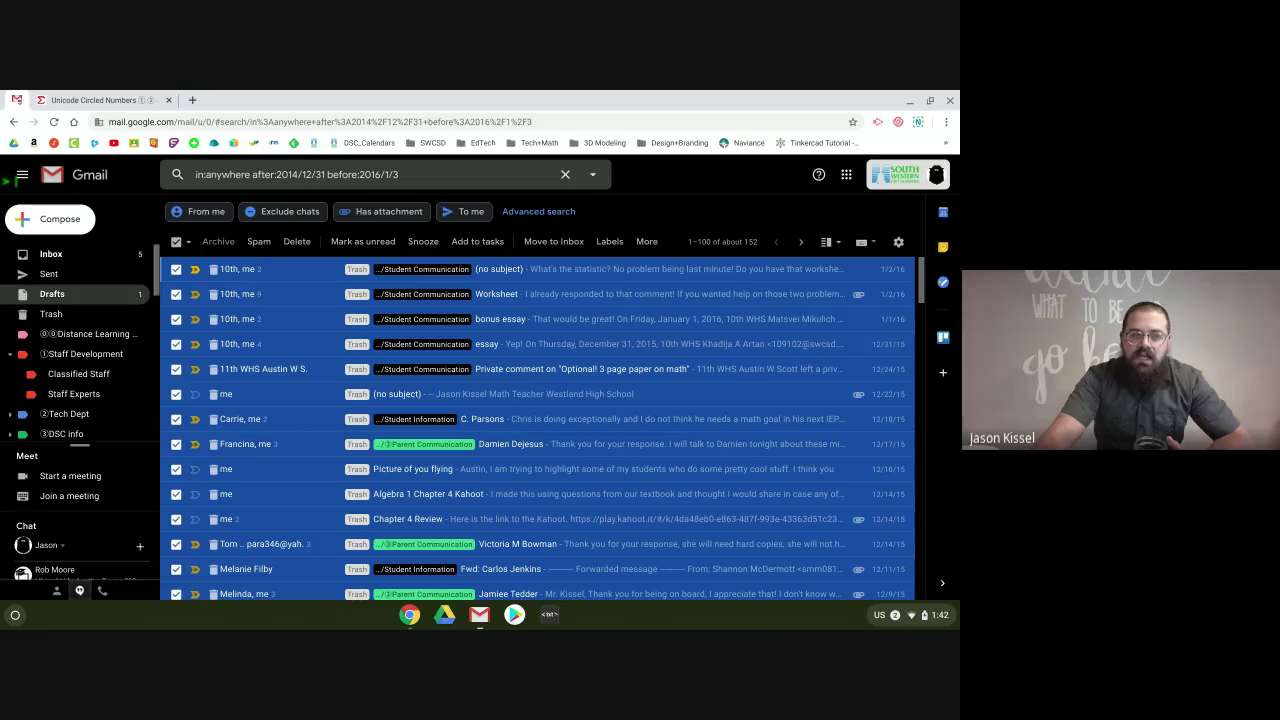
pyautogui.click(68, 250)
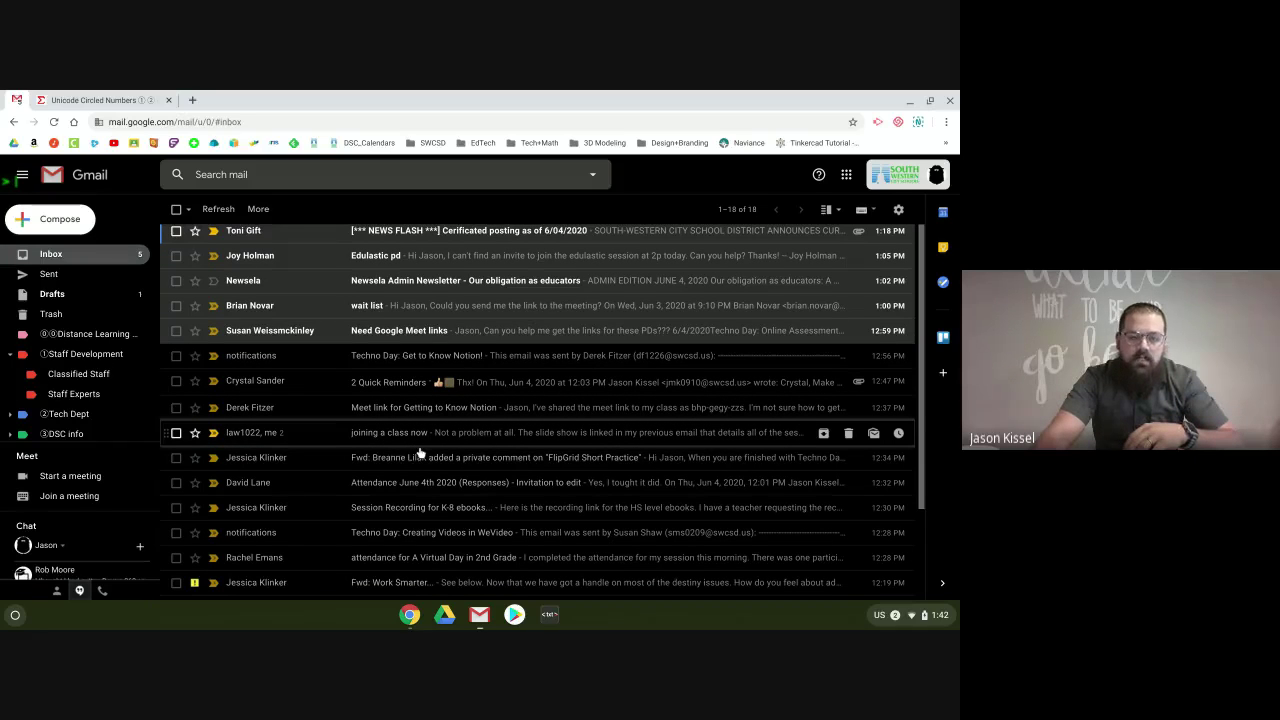
# - Look over the Inbox conversations and select all the unread ones
pyautogui.scroll(-3, 420, 453)
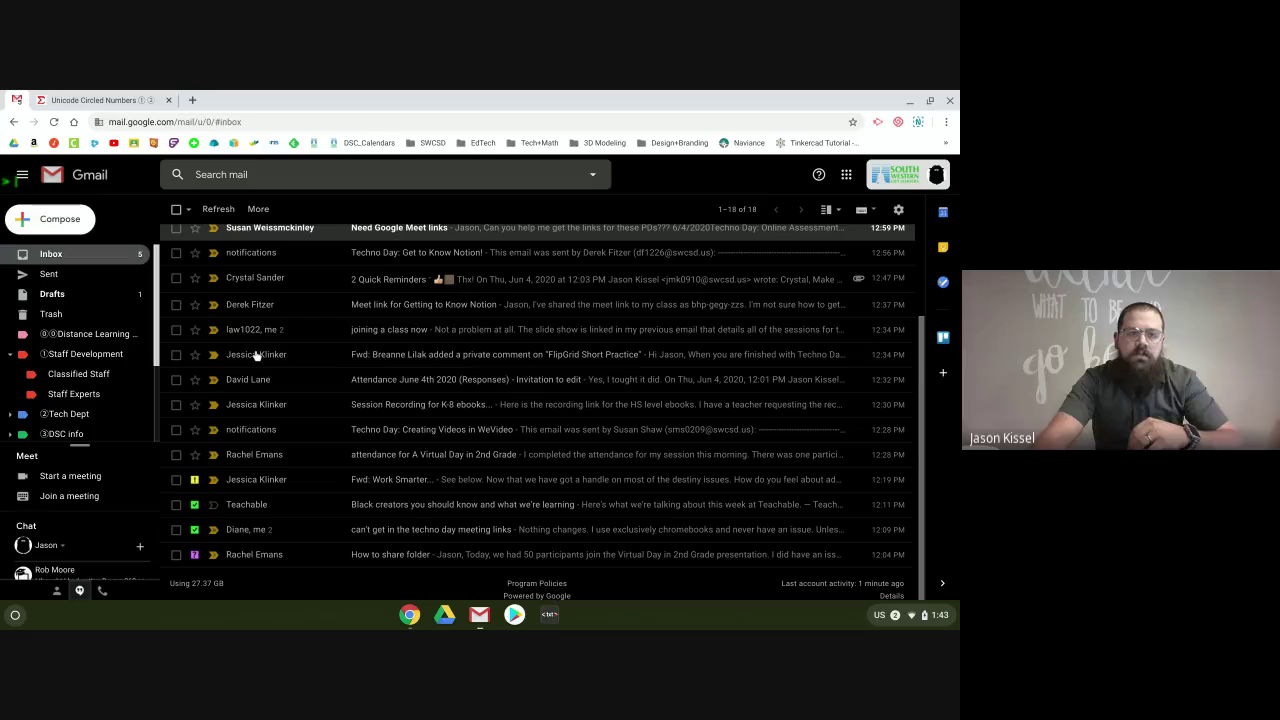
pyautogui.scroll(2, 256, 355)
pyautogui.scroll(1, 266, 340)
pyautogui.click(187, 209)
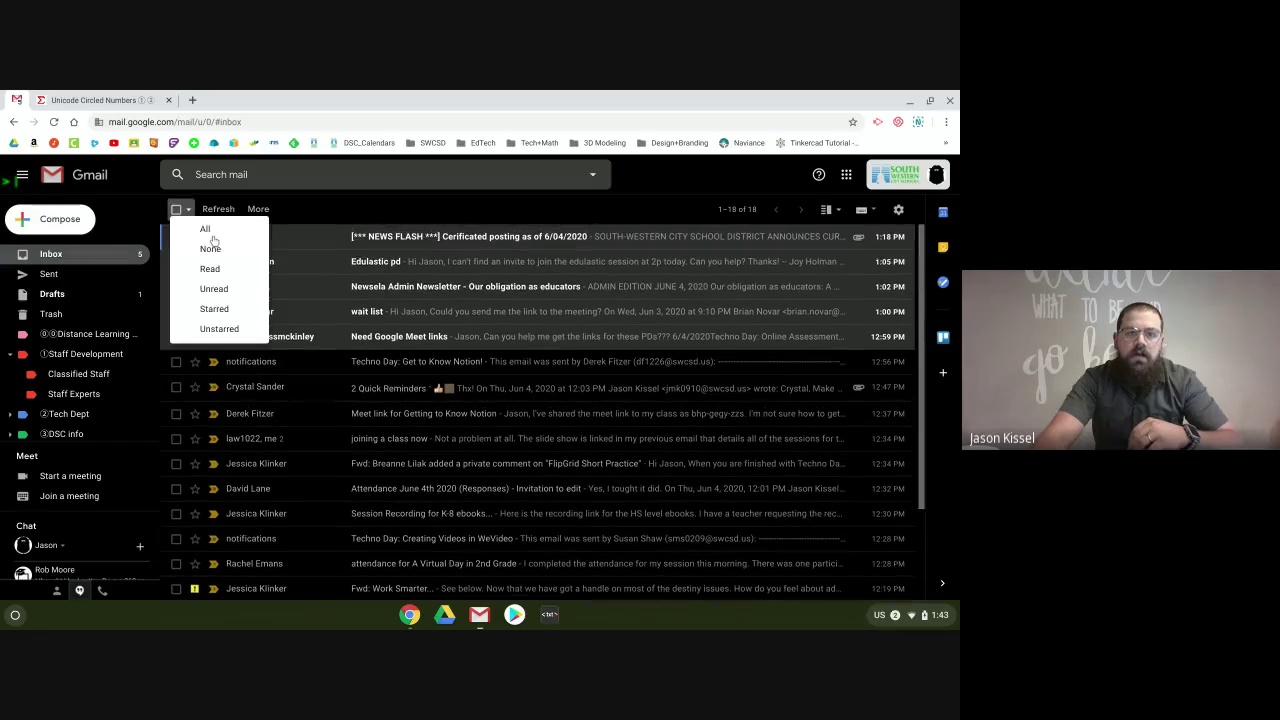
pyautogui.click(214, 289)
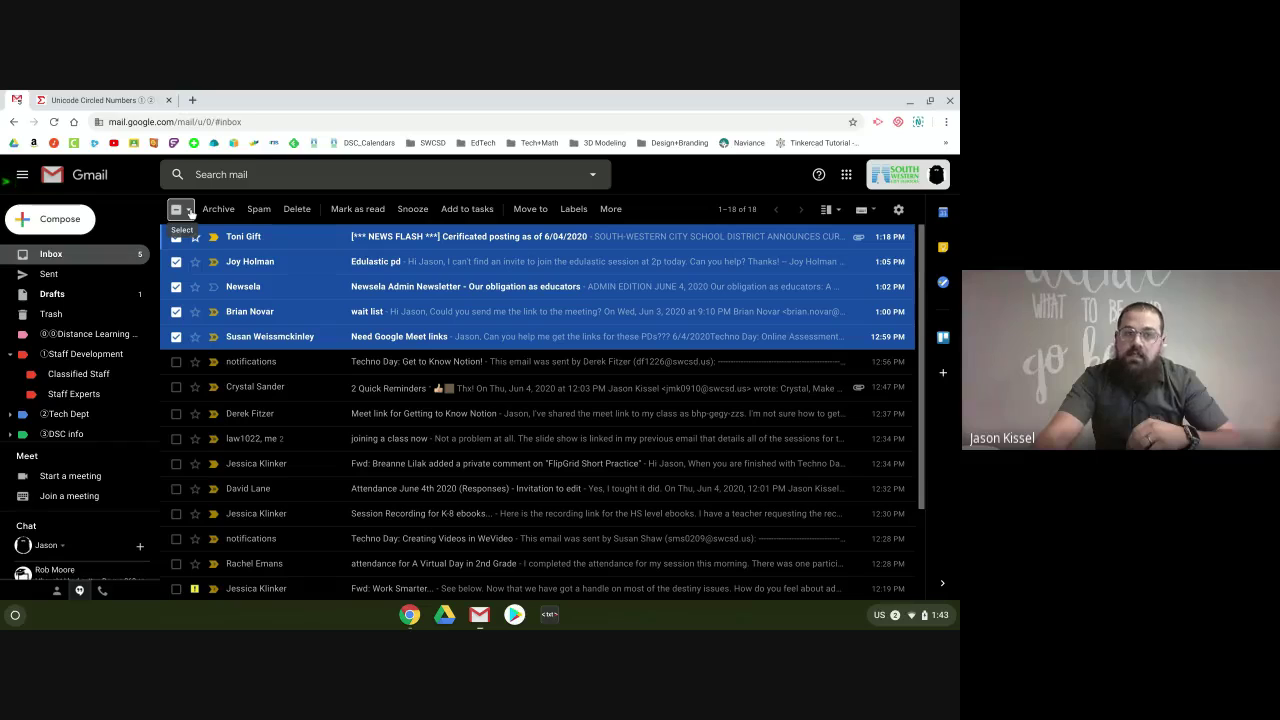
pyautogui.click(189, 211)
pyautogui.click(645, 215)
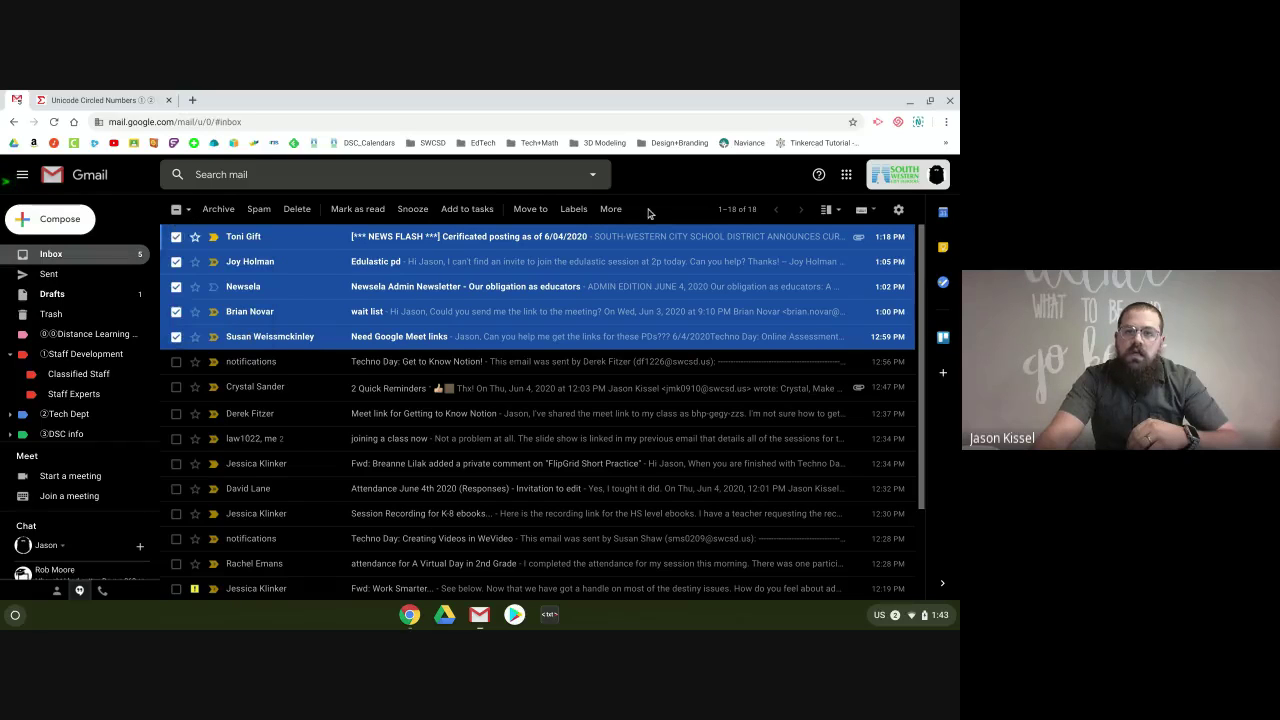
# - View the Gmail settings choices and the available inbox types, and clear the conversation selection
pyautogui.click(898, 209)
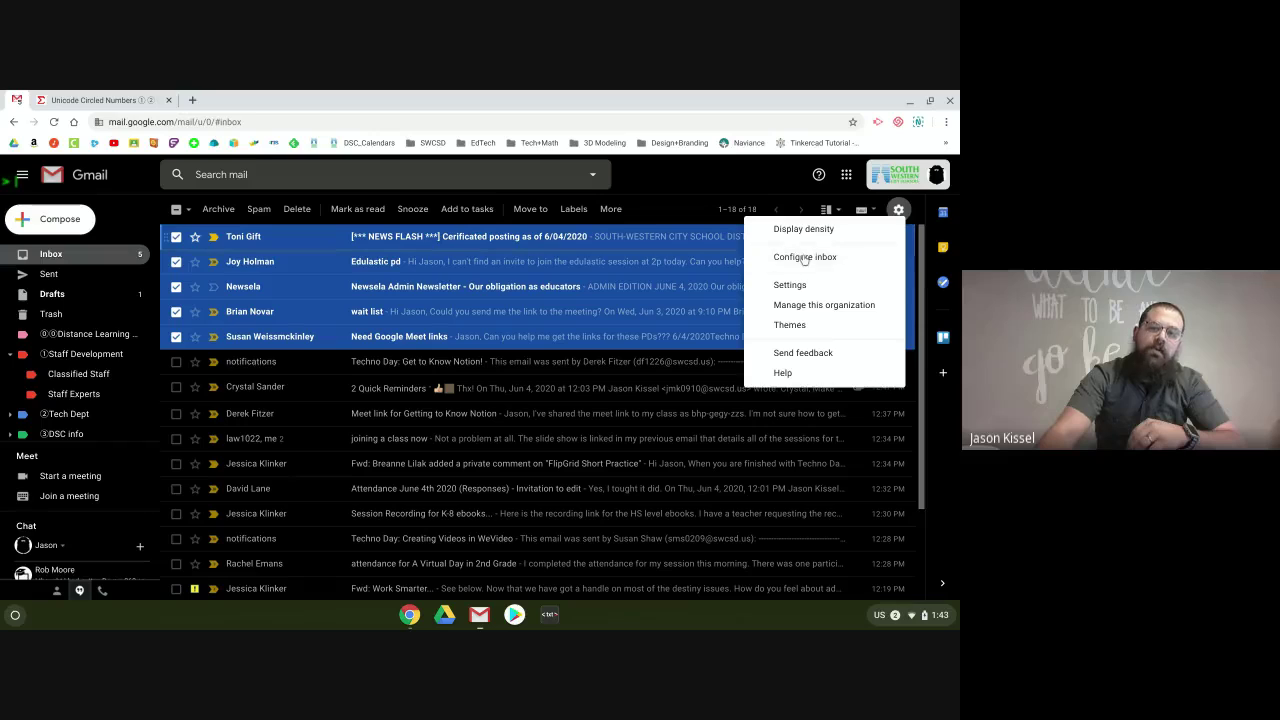
pyautogui.click(677, 213)
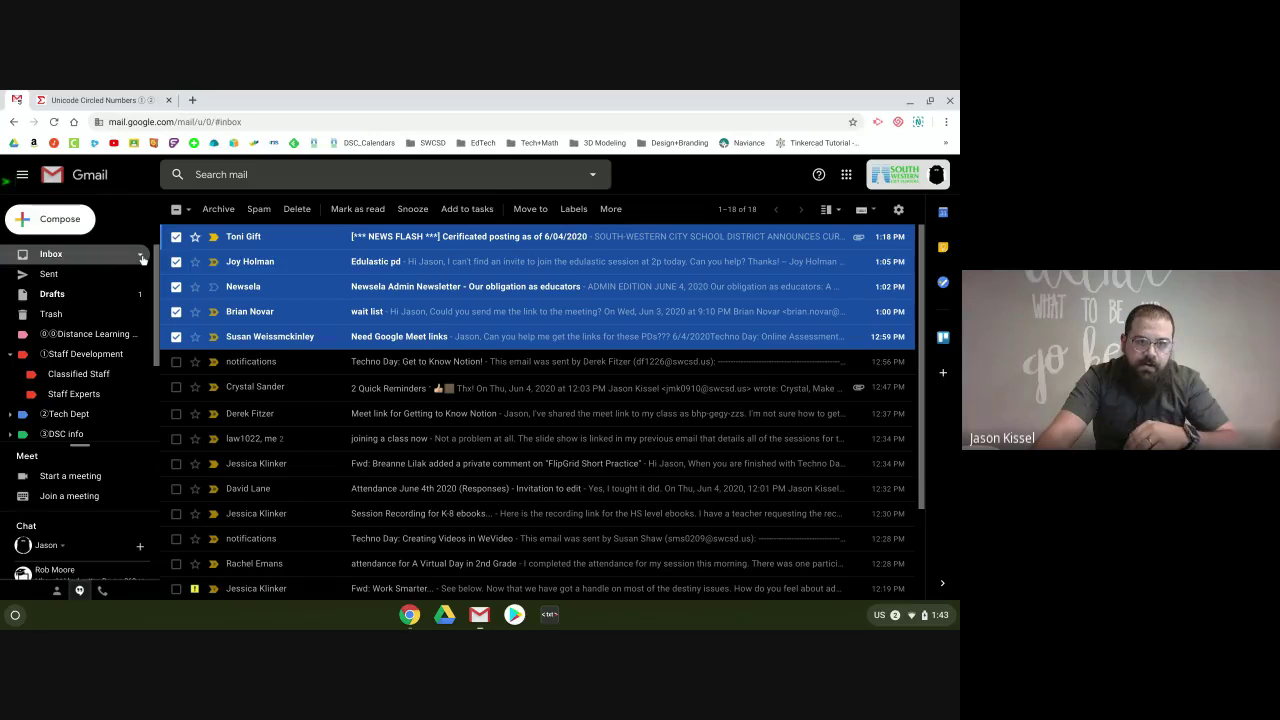
pyautogui.click(141, 257)
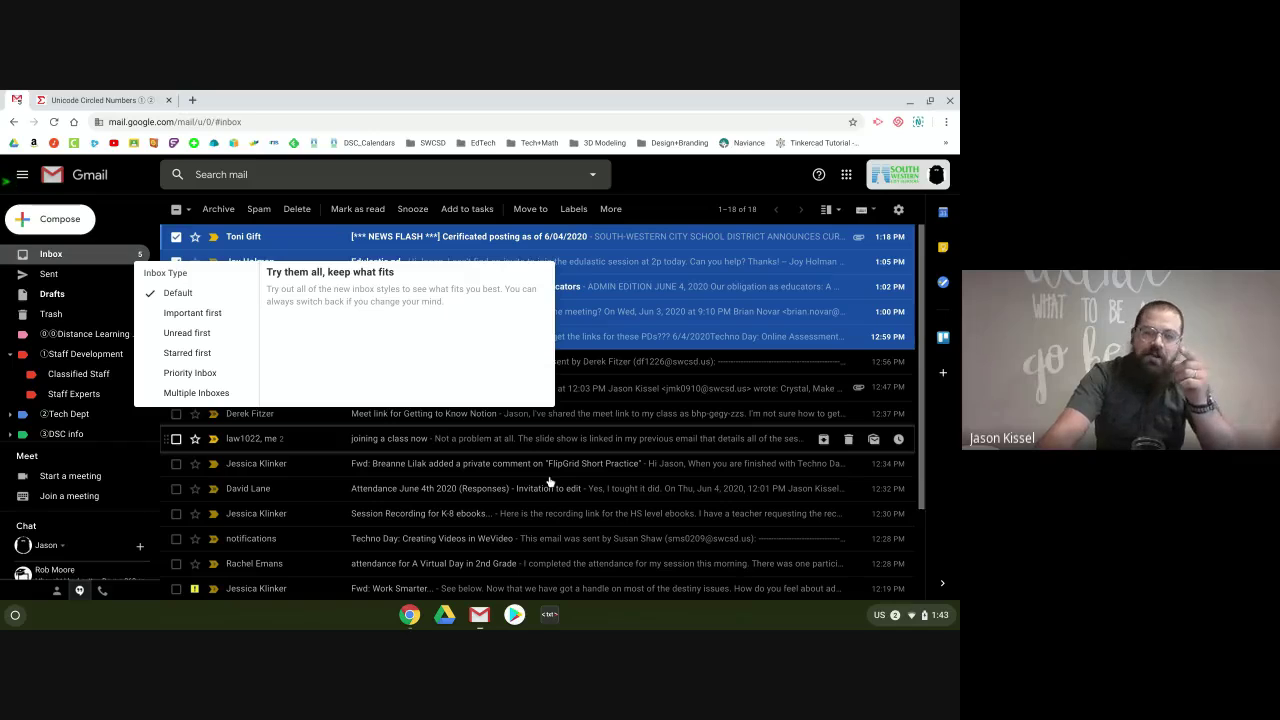
pyautogui.click(700, 200)
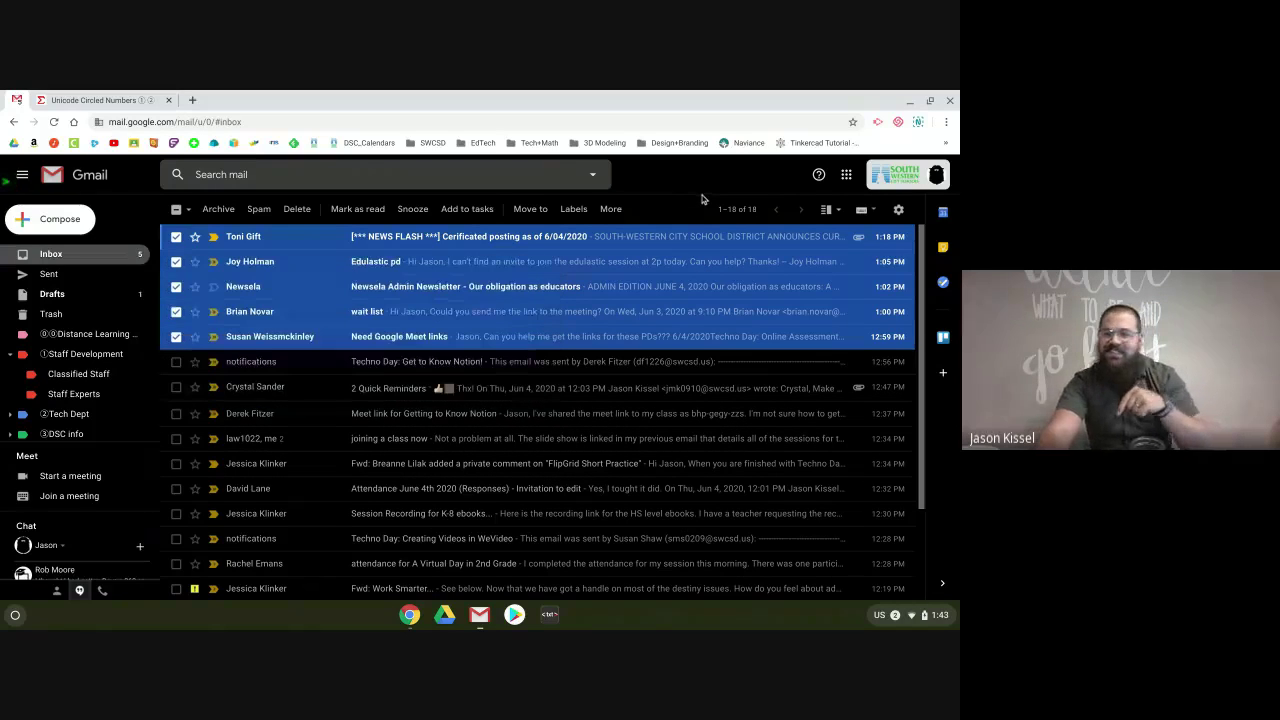
pyautogui.click(176, 210)
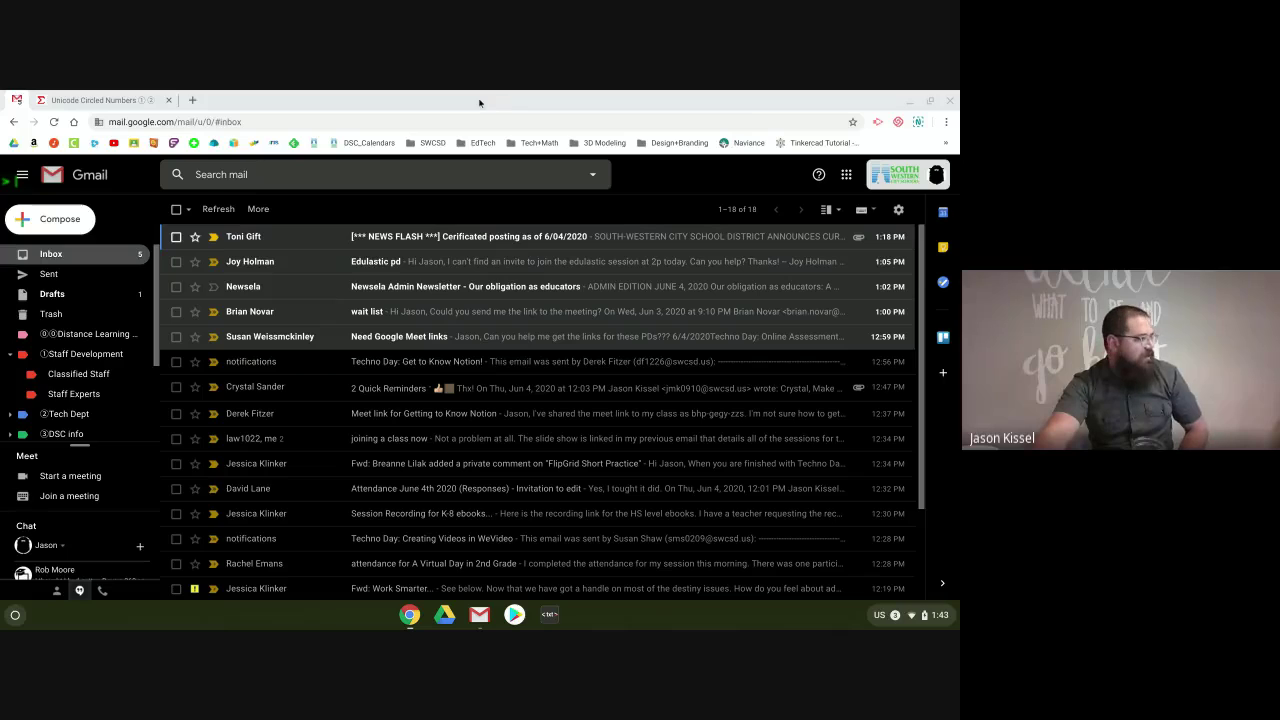
# - Close the Unicode Circled Numbers page and open the bookmarked Google Drive in a new tab
pyautogui.click(168, 100)
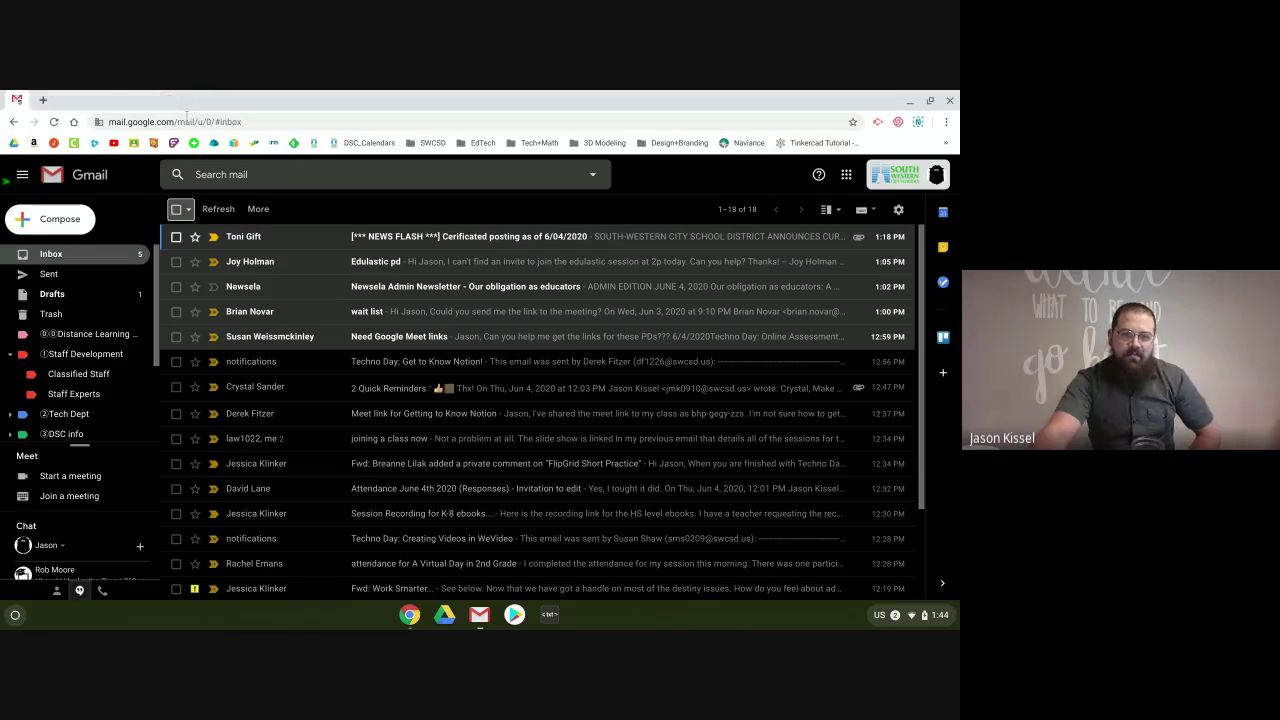
pyautogui.click(43, 101)
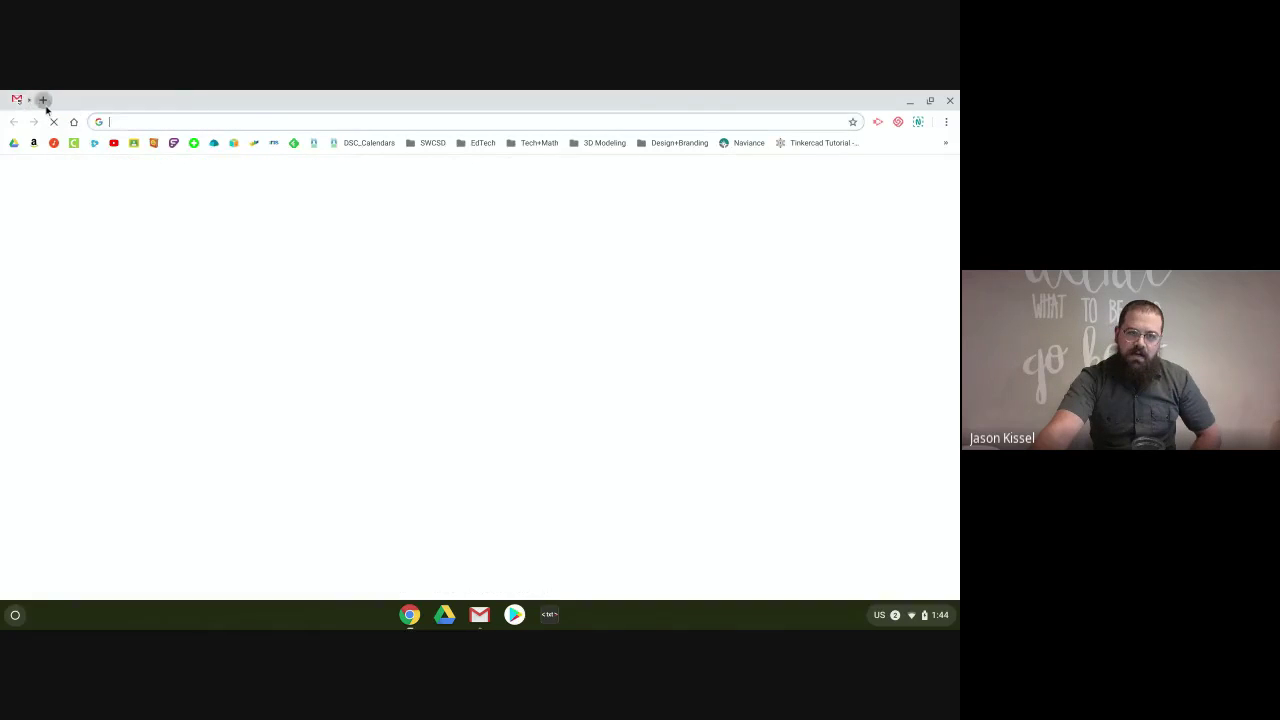
pyautogui.click(14, 143)
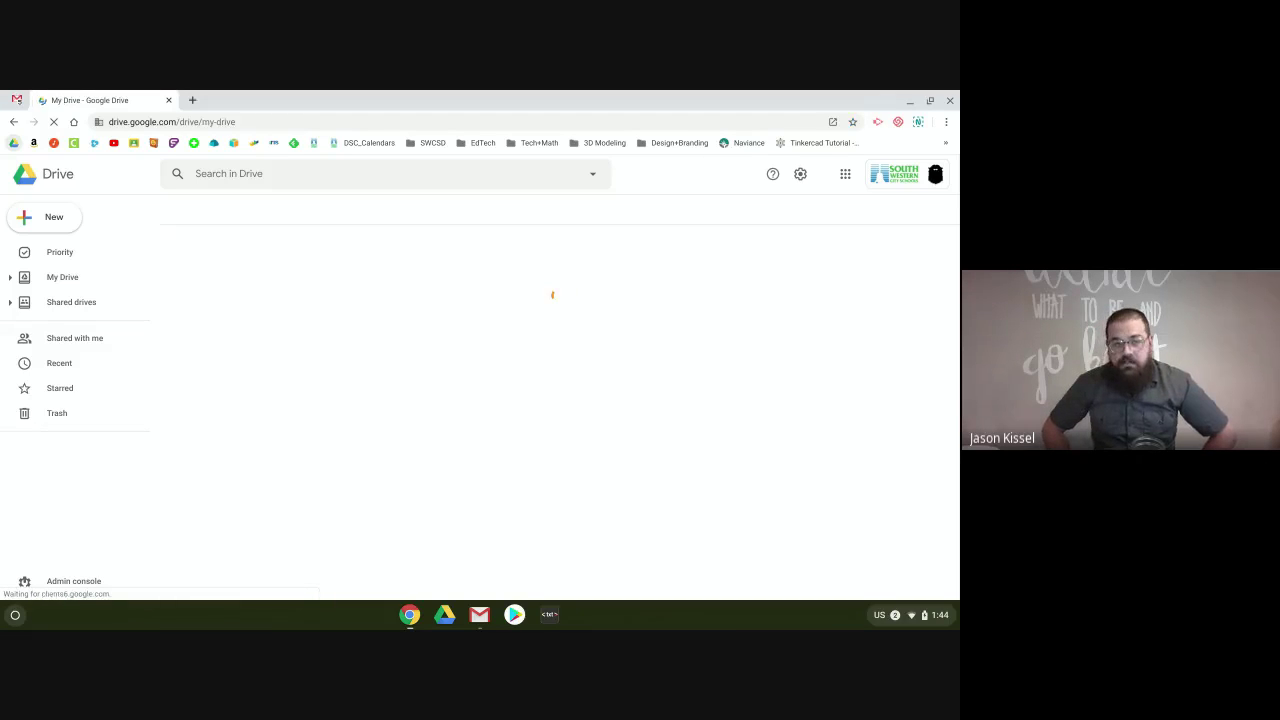
# - Search Drive for "untitled"
pyautogui.click(219, 181)
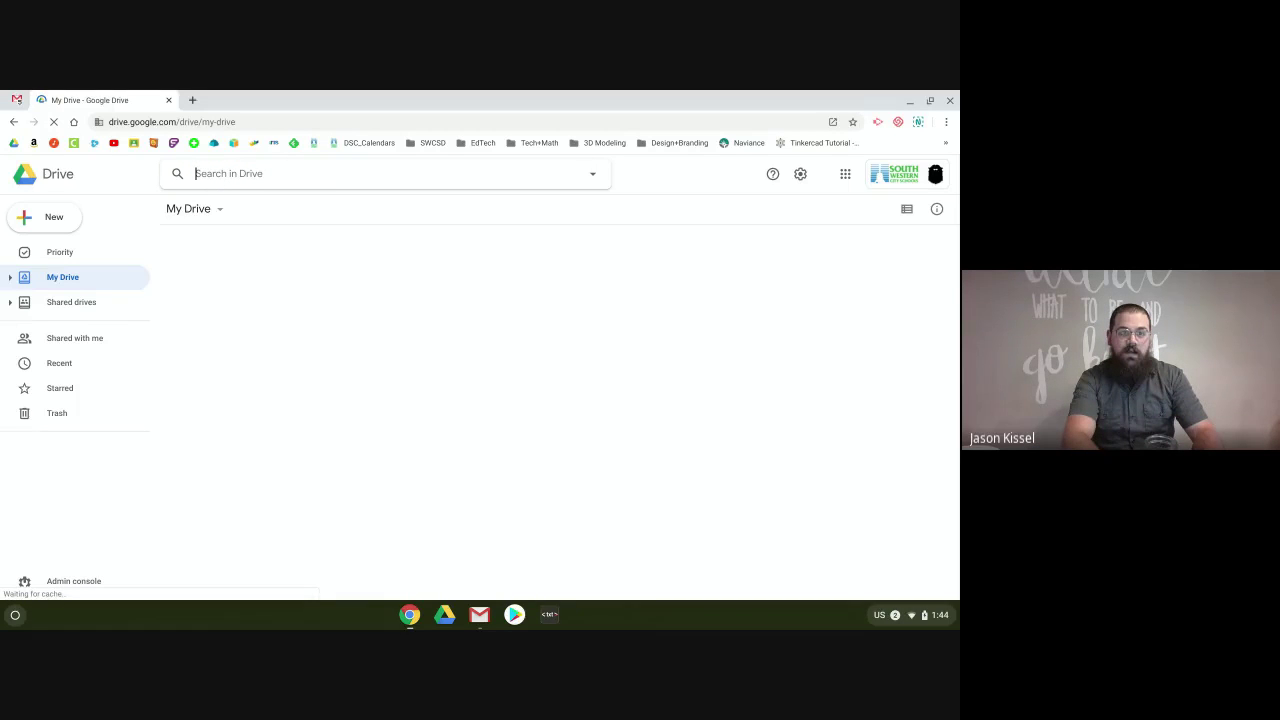
pyautogui.write('untitle')
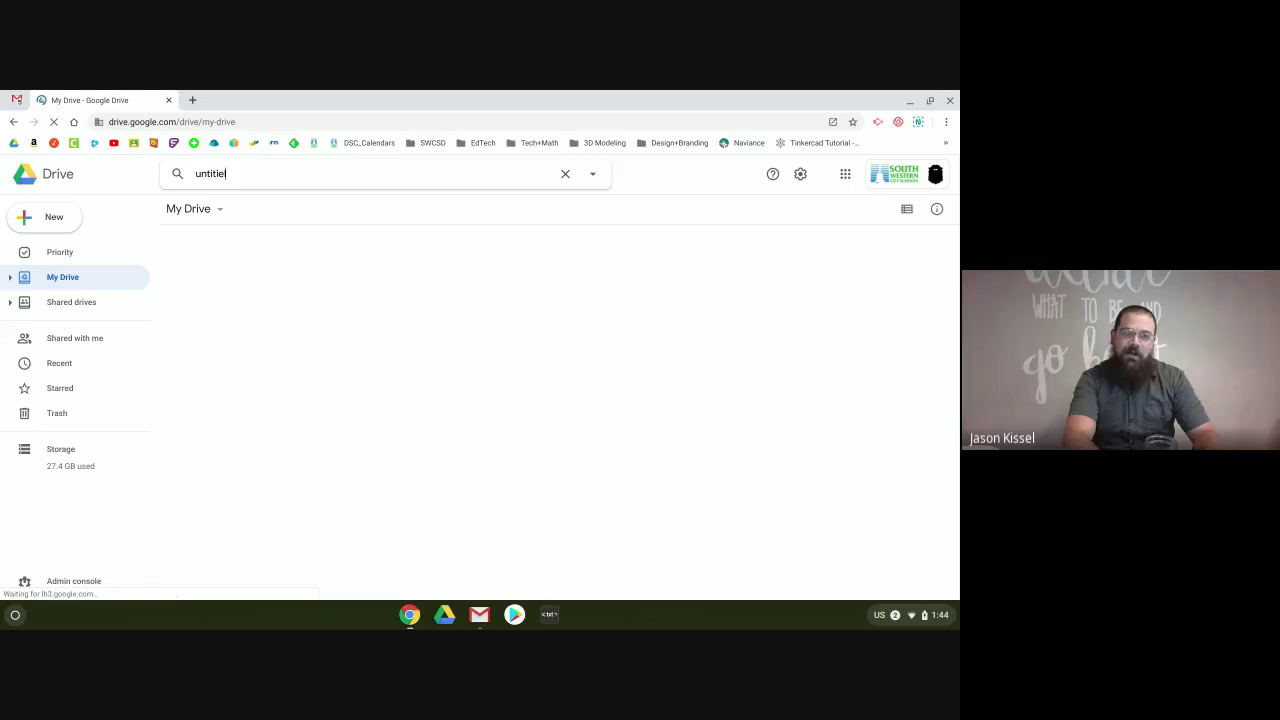
pyautogui.press('BackSpace')
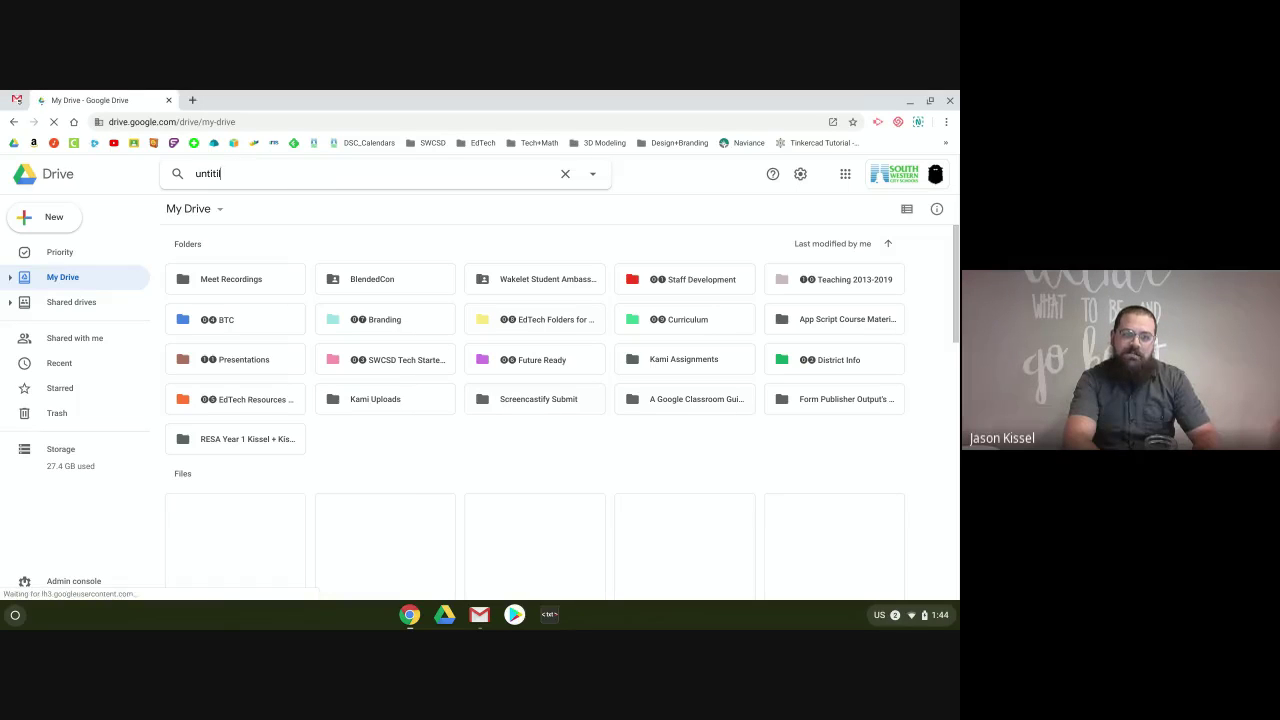
pyautogui.press('BackSpace')
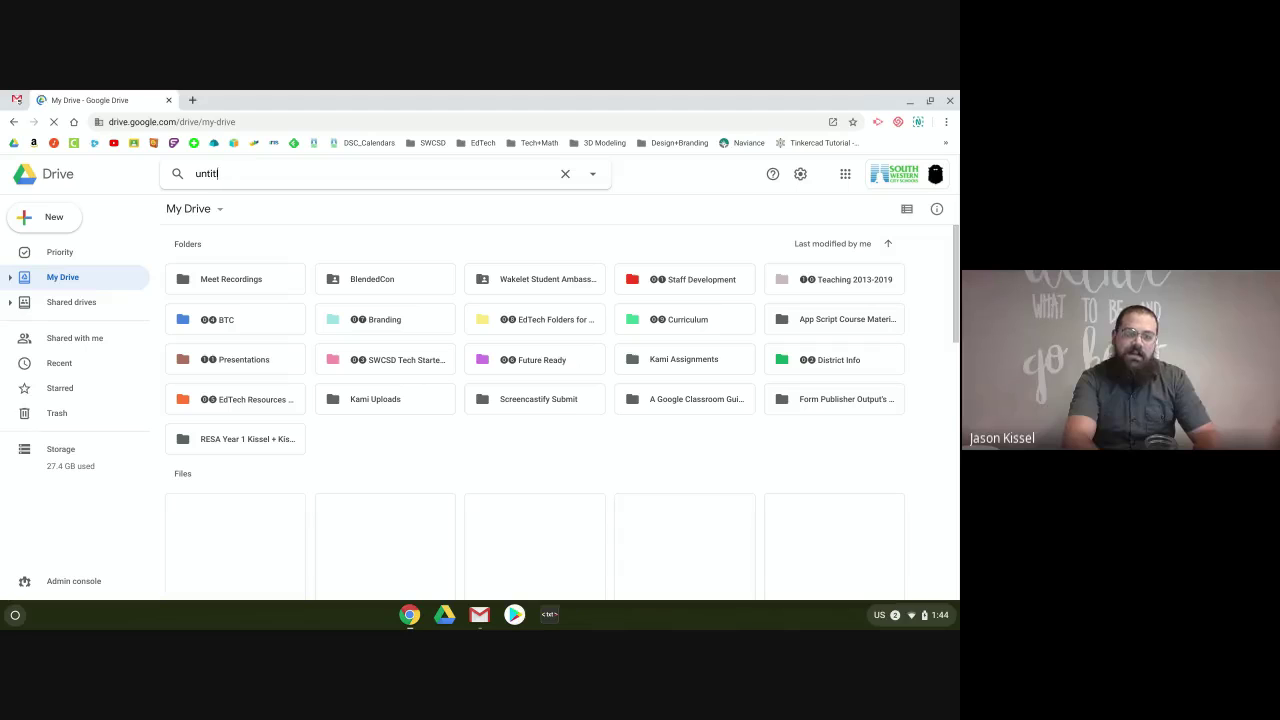
pyautogui.write('lies')
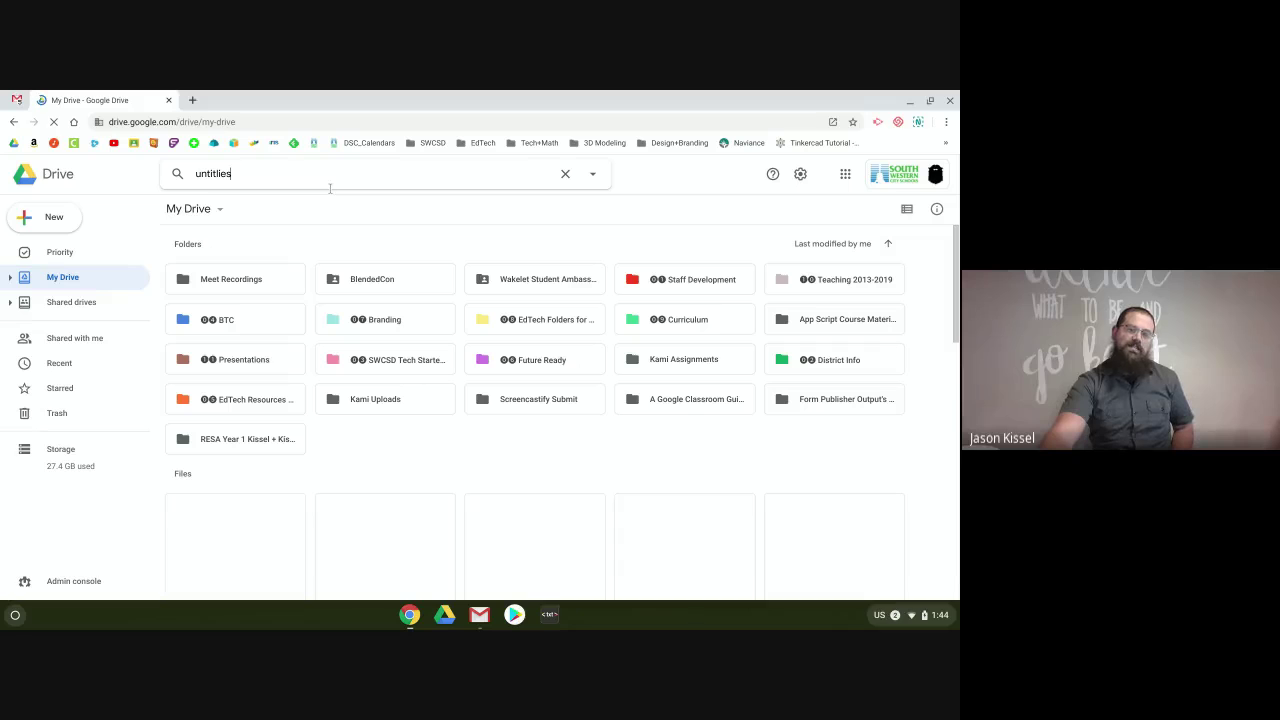
pyautogui.press('BackSpace')
pyautogui.press('BackSpace')
pyautogui.press('BackSpace')
pyautogui.write('ed')
pyautogui.press('Return')
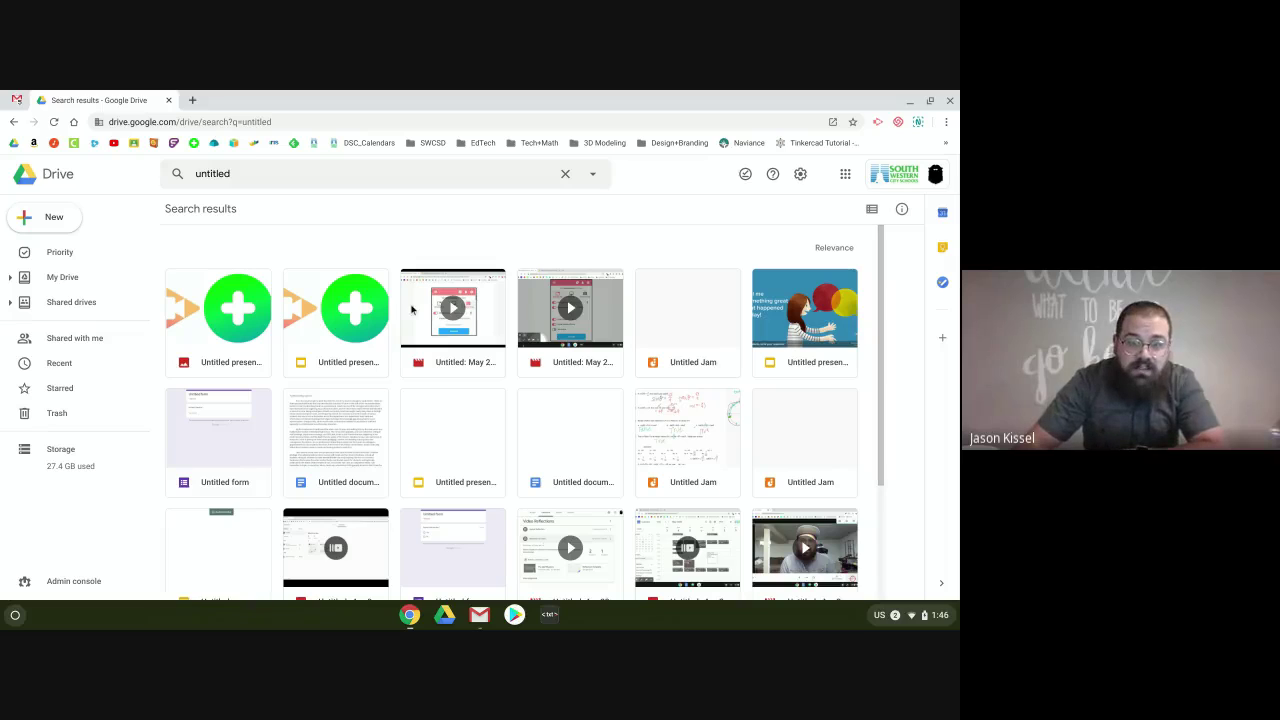
# - Look through the untitled files in the search results and view the advanced search options
pyautogui.scroll(-1, 410, 312)
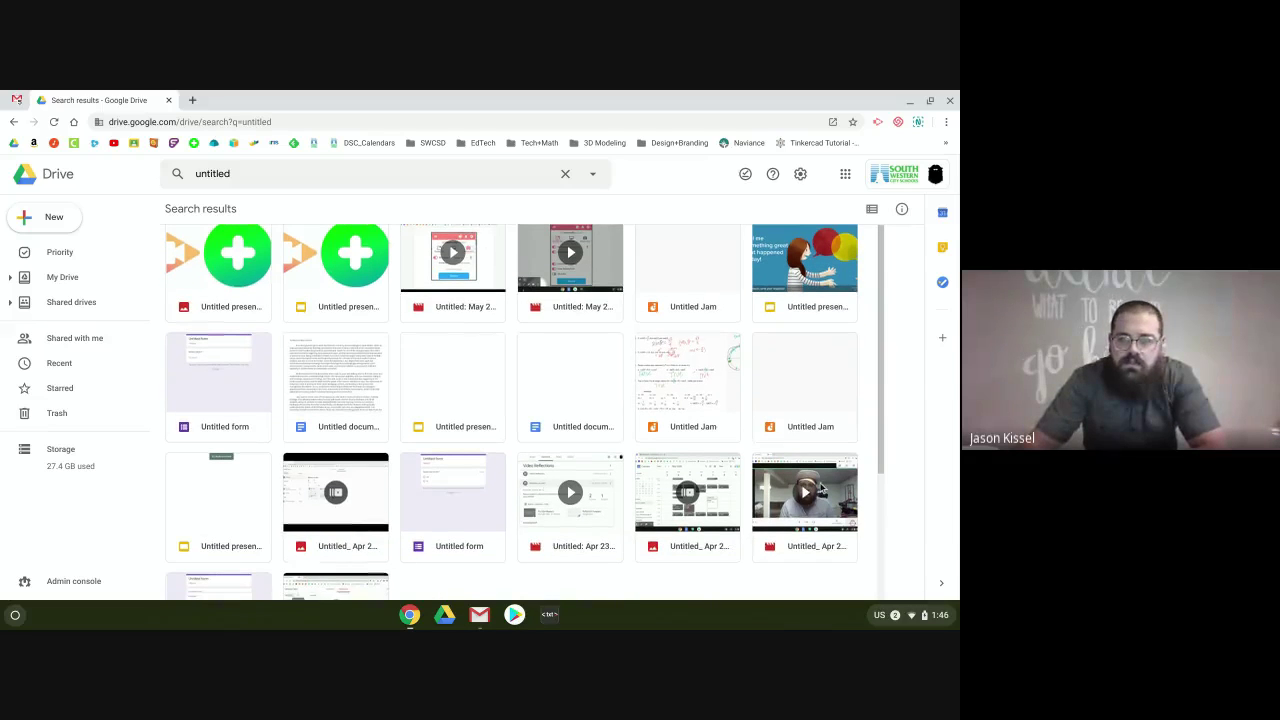
pyautogui.scroll(-1, 735, 539)
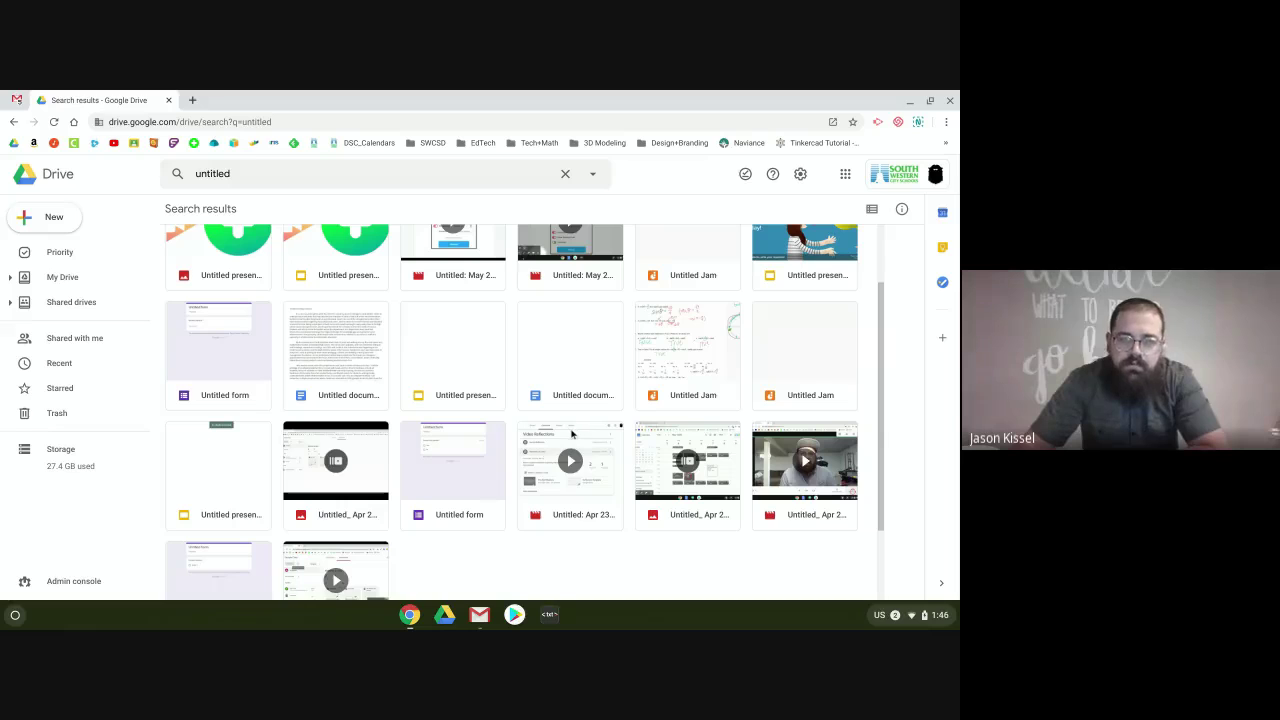
pyautogui.scroll(-1, 558, 437)
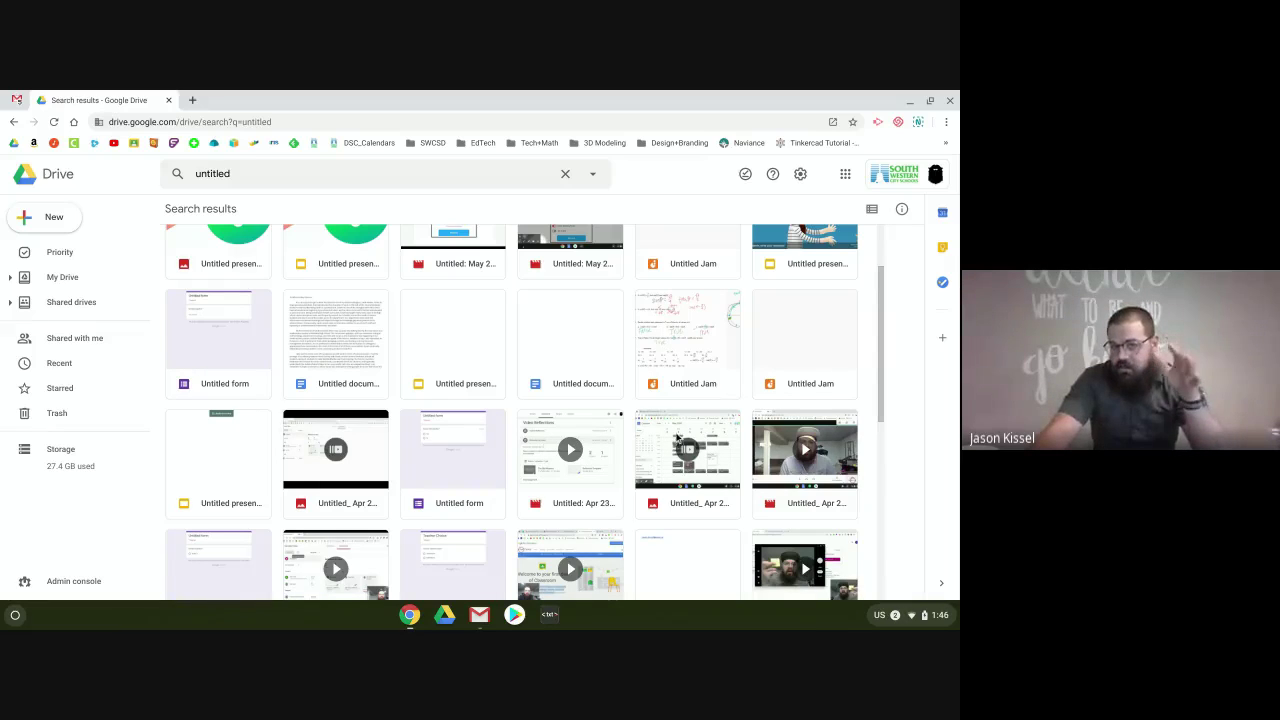
pyautogui.scroll(-2, 676, 438)
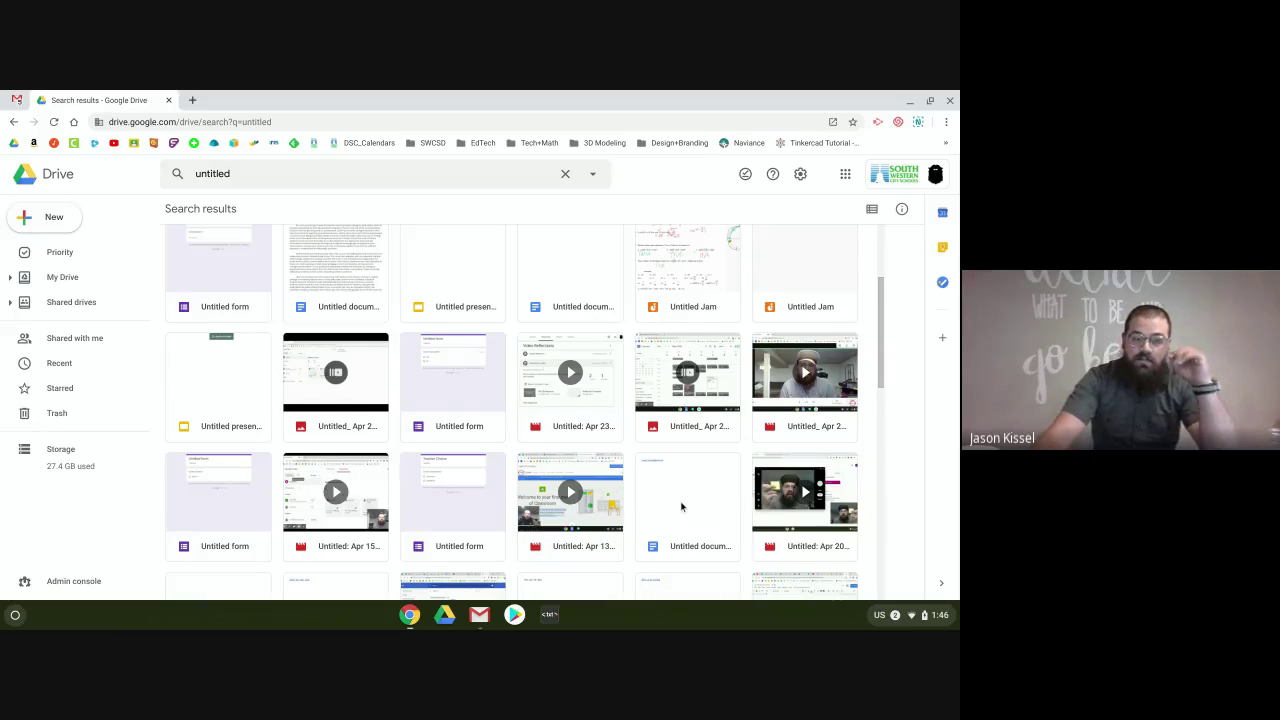
pyautogui.scroll(-1, 681, 507)
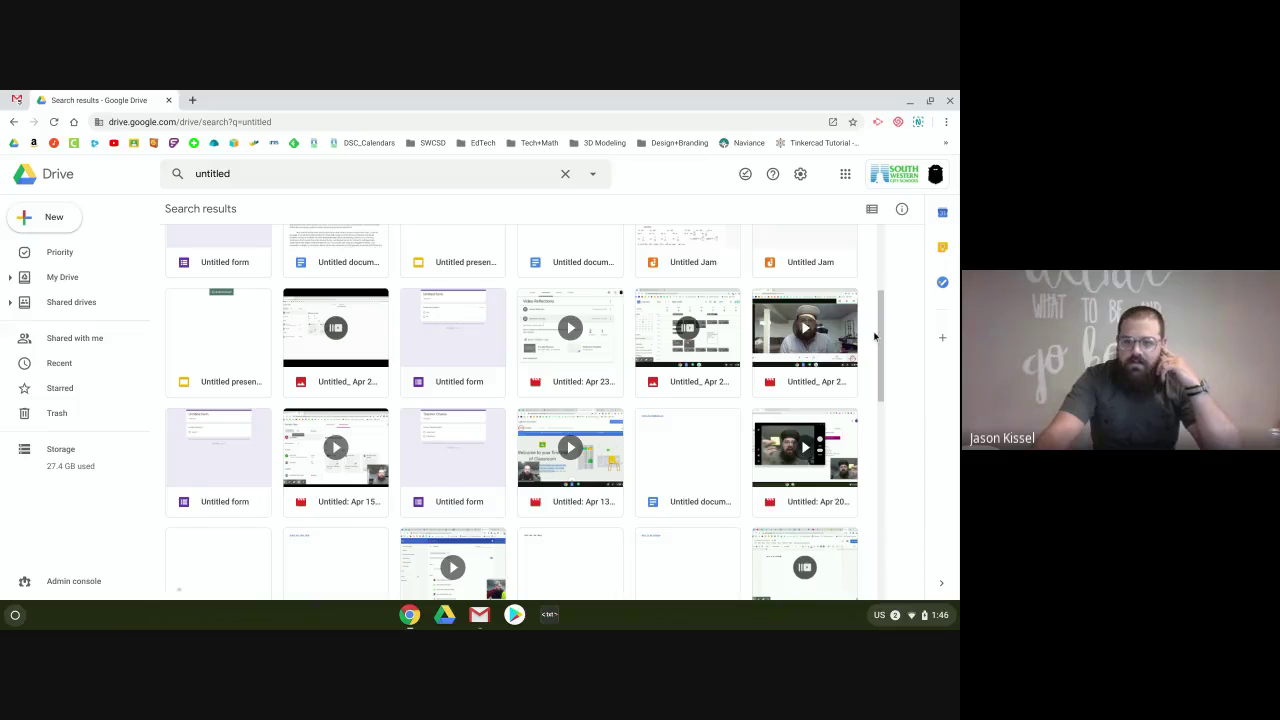
pyautogui.scroll(-1, 874, 336)
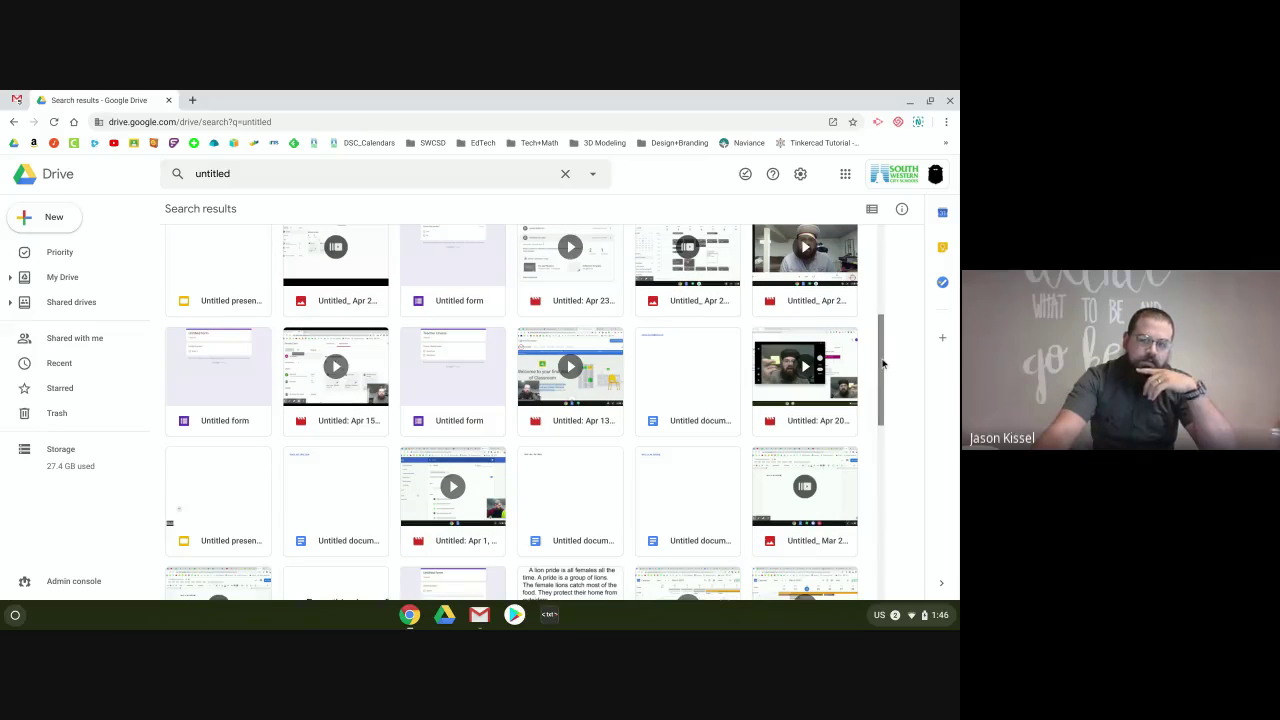
pyautogui.scroll(5, 883, 365)
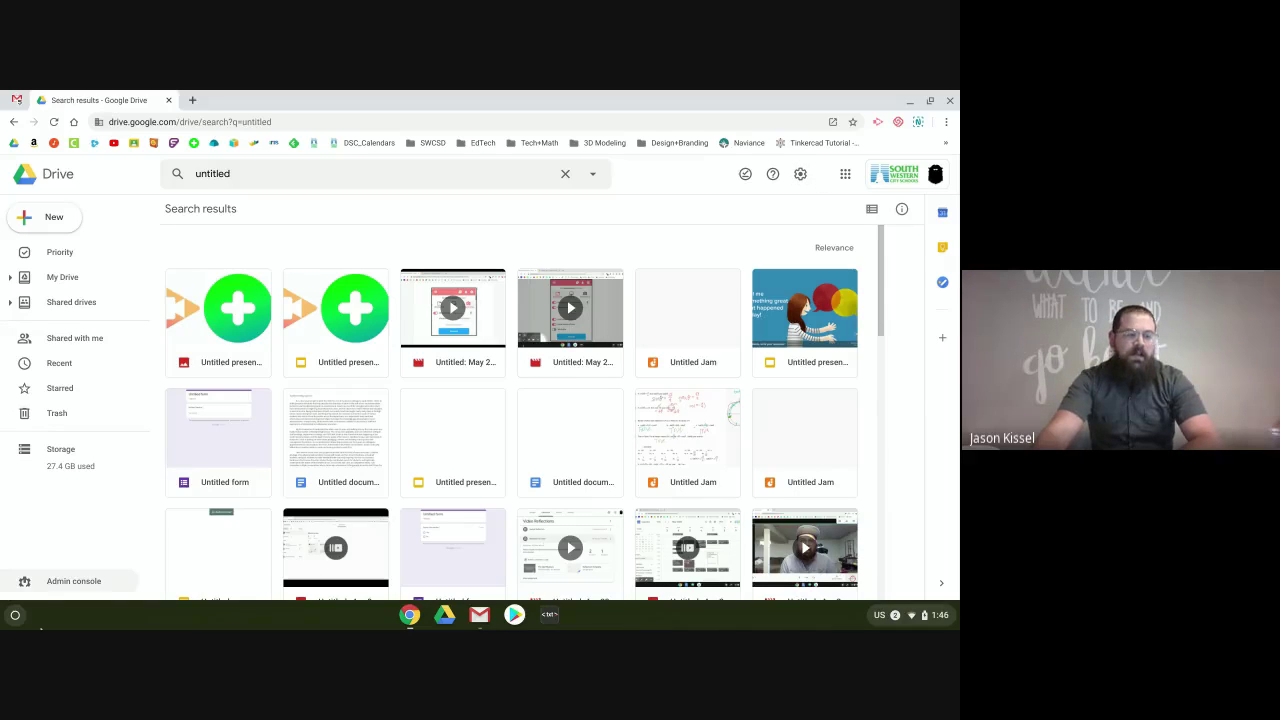
pyautogui.click(593, 177)
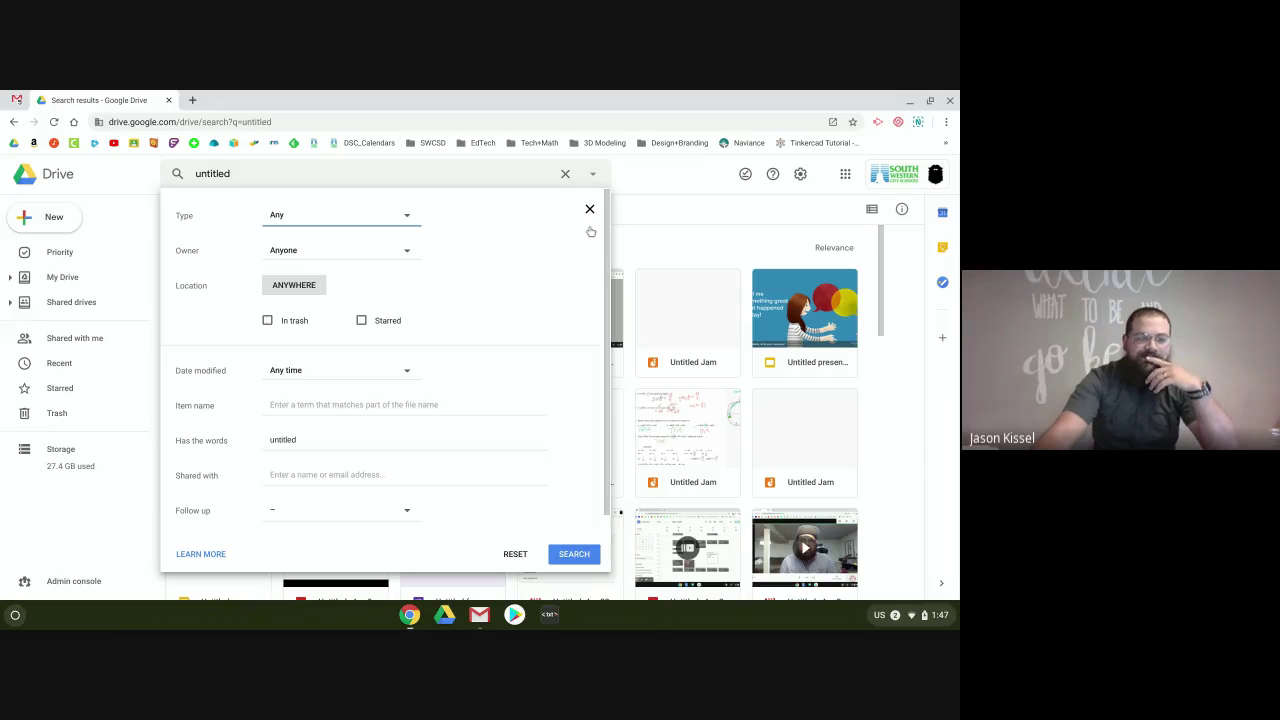
pyautogui.click(590, 210)
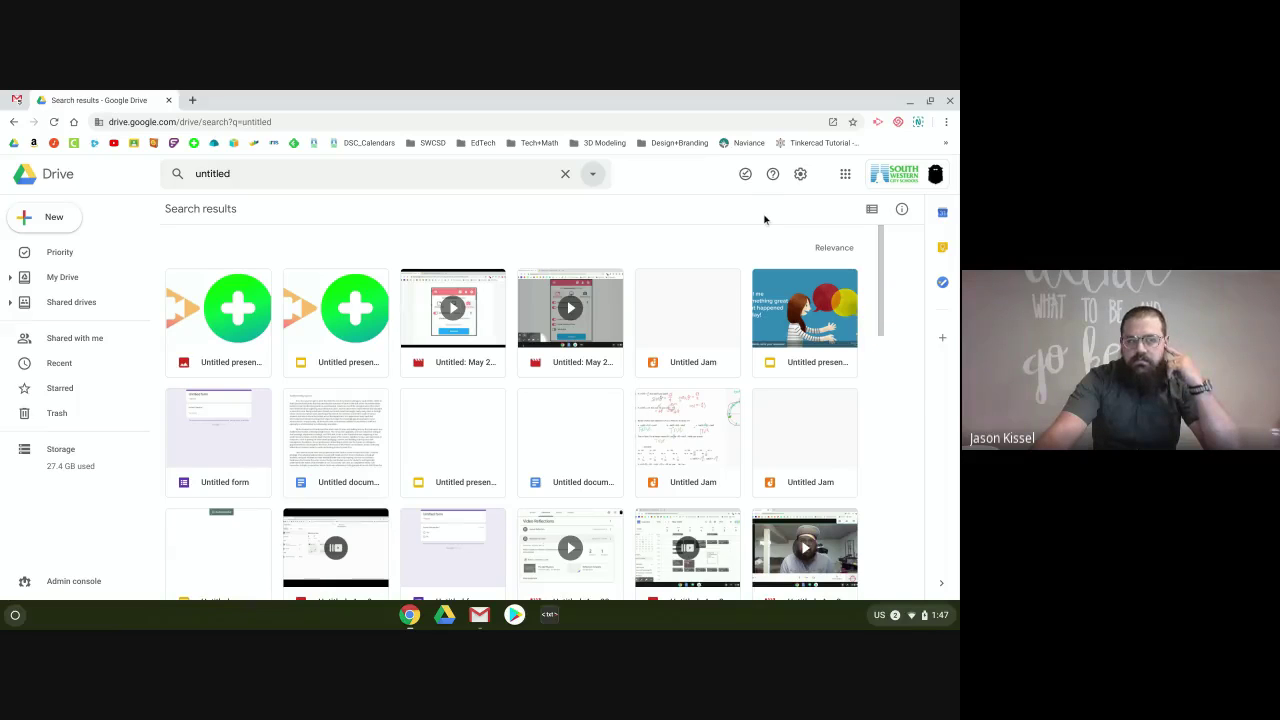
# - Review the general Drive settings, including storage, upload conversion, offline access, density and suggestions
pyautogui.click(799, 176)
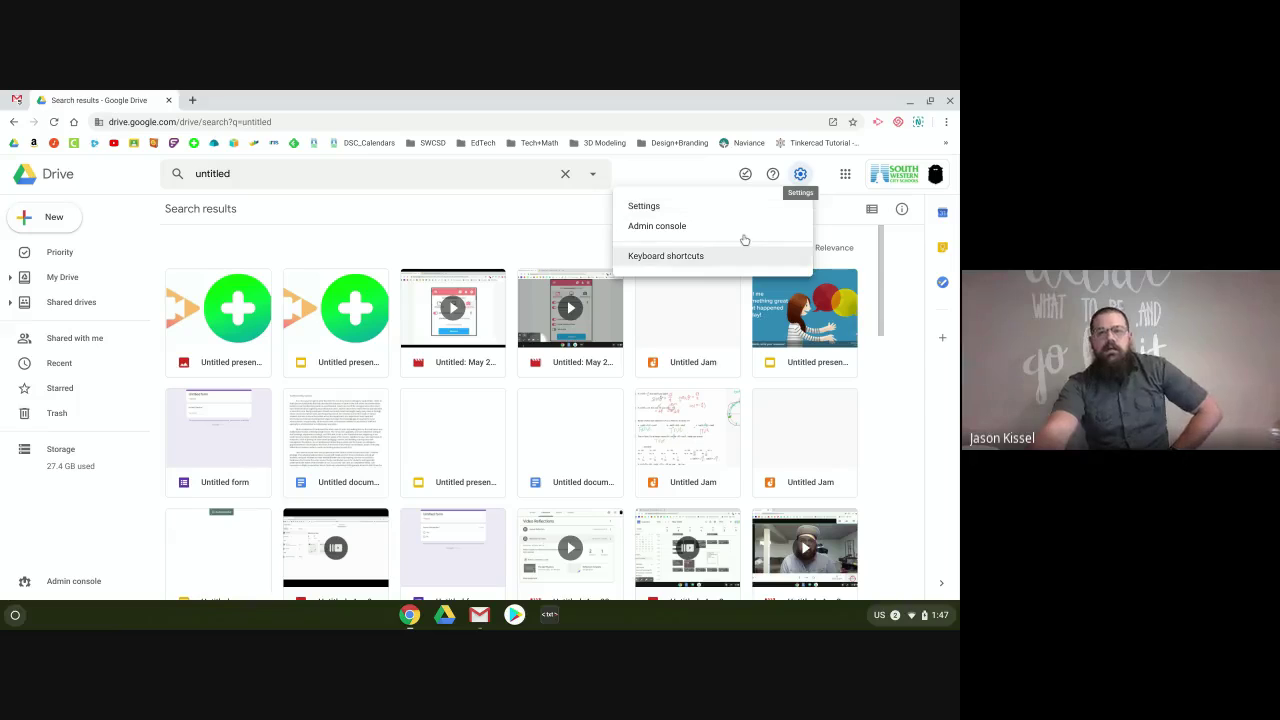
pyautogui.click(728, 206)
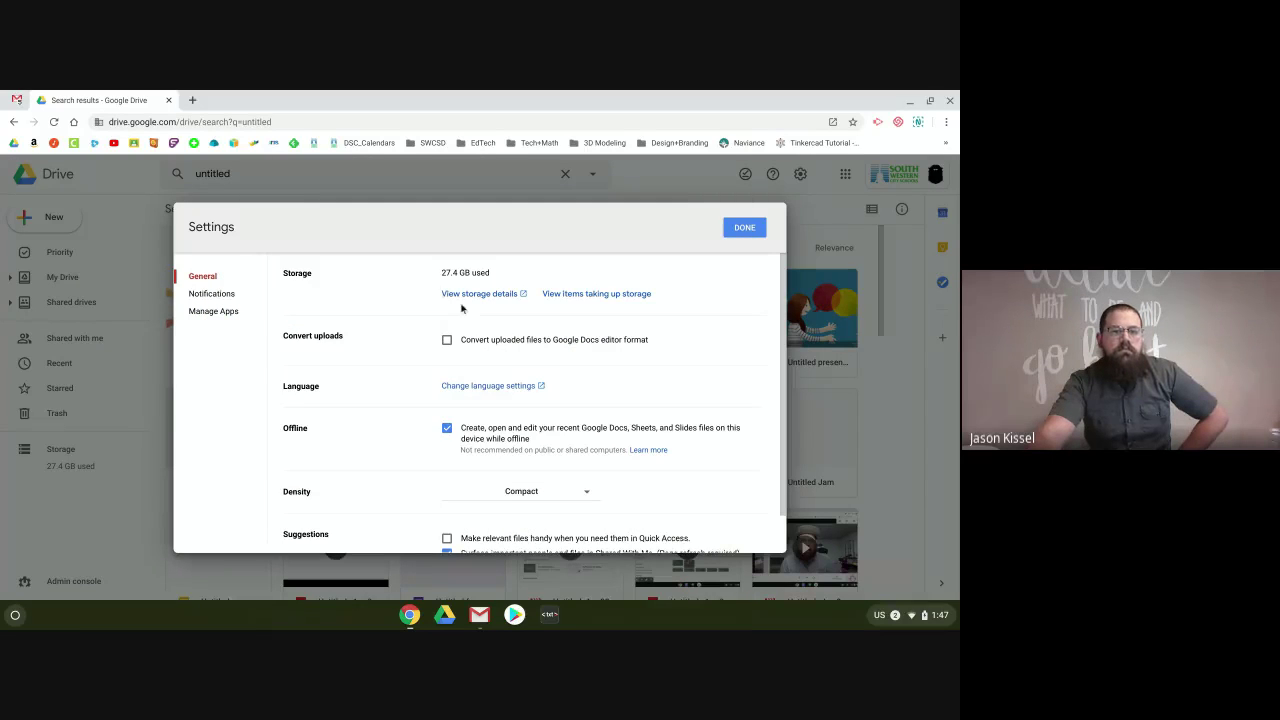
pyautogui.scroll(-1, 455, 335)
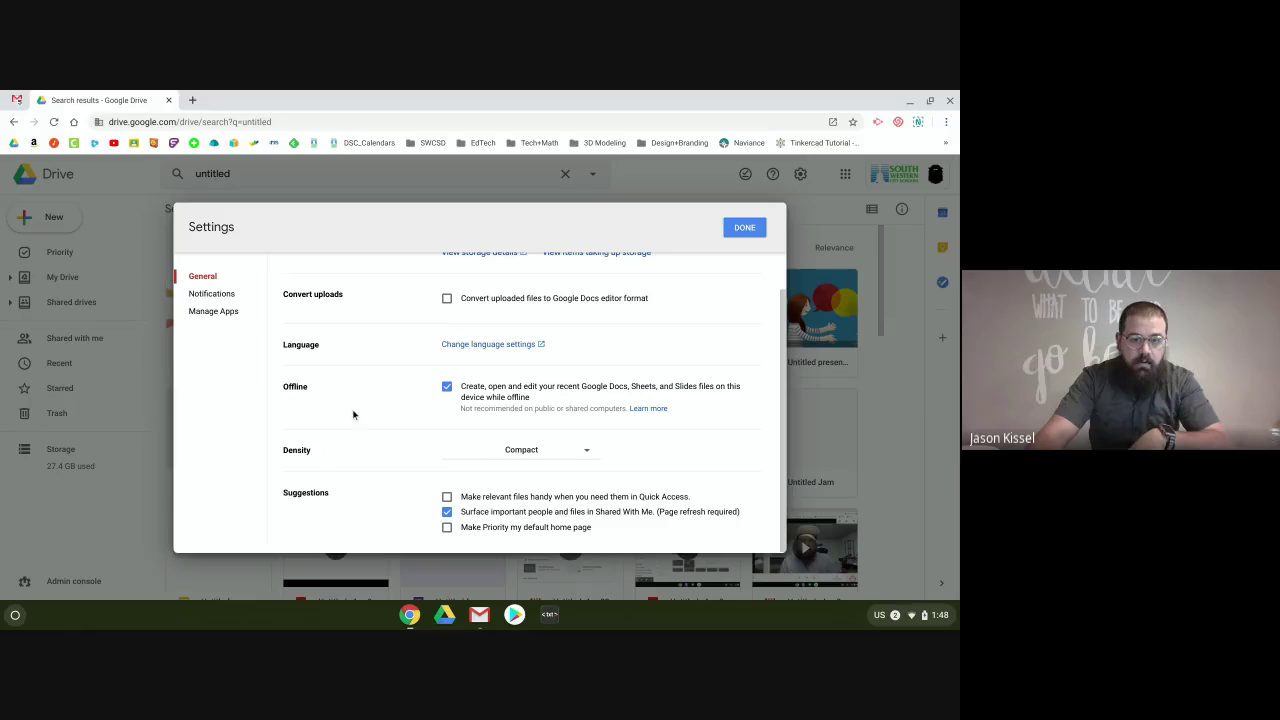
pyautogui.scroll(1, 356, 411)
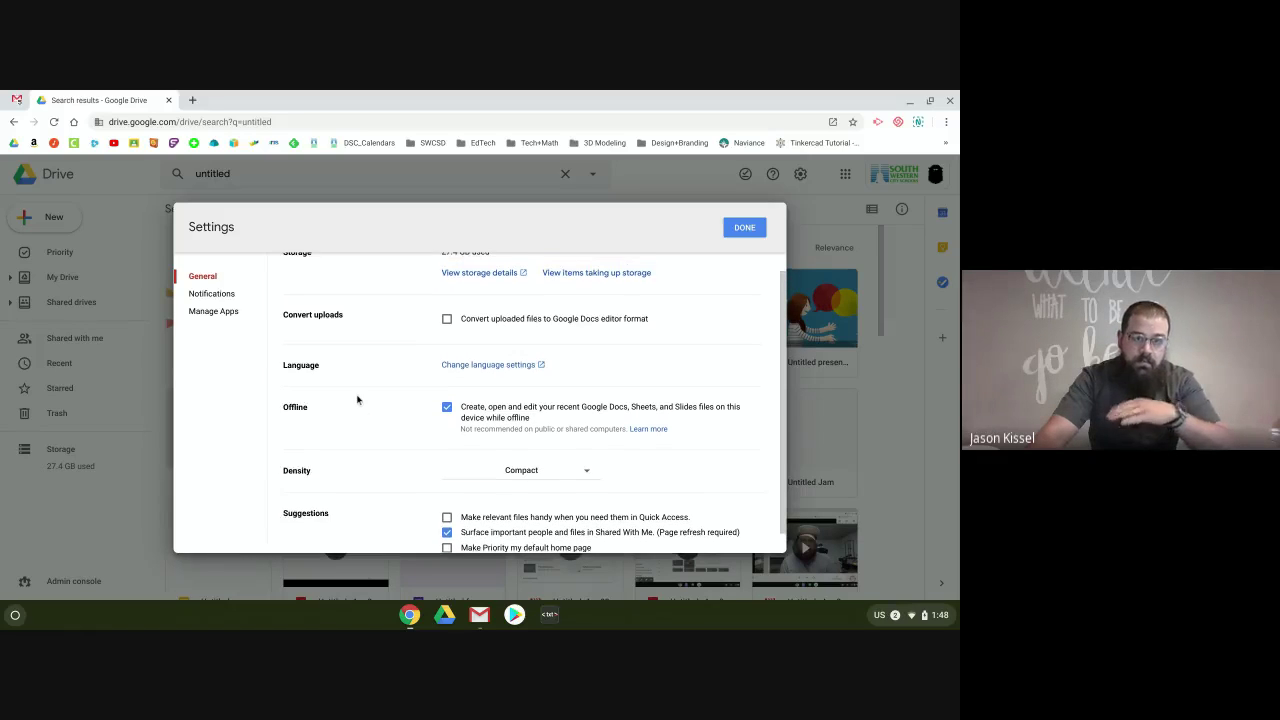
pyautogui.scroll(1, 357, 399)
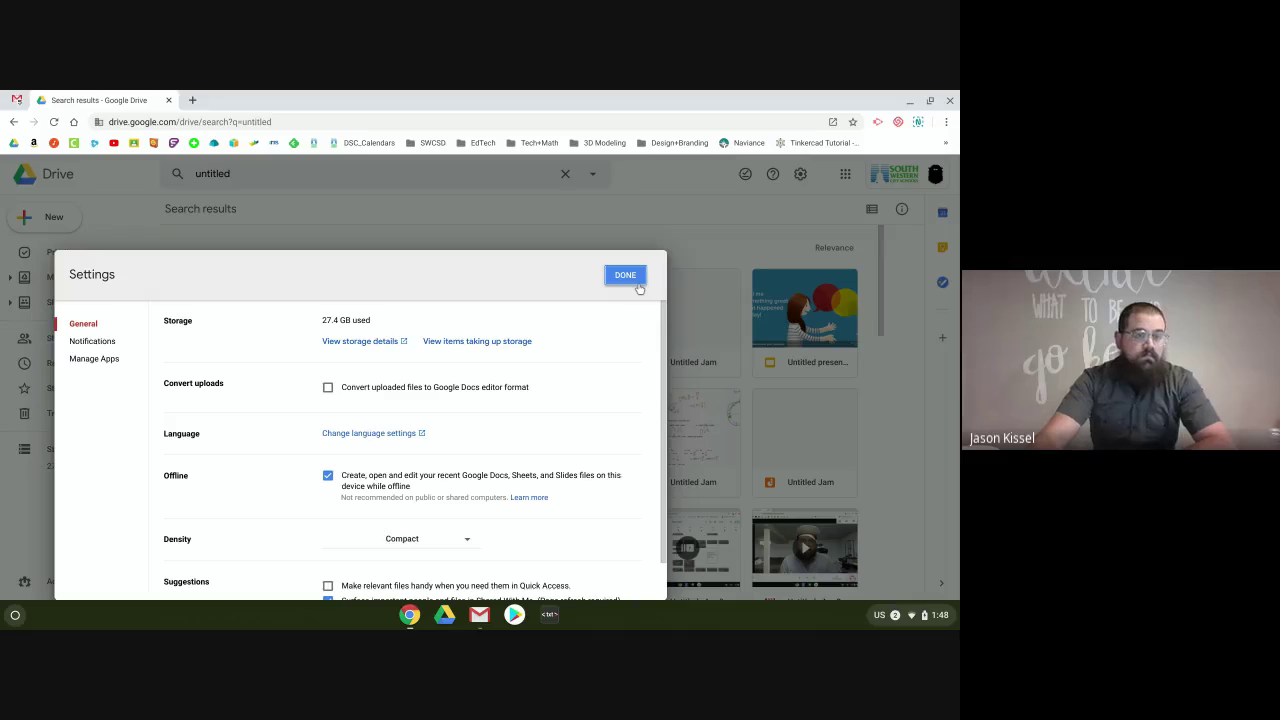
pyautogui.click(636, 283)
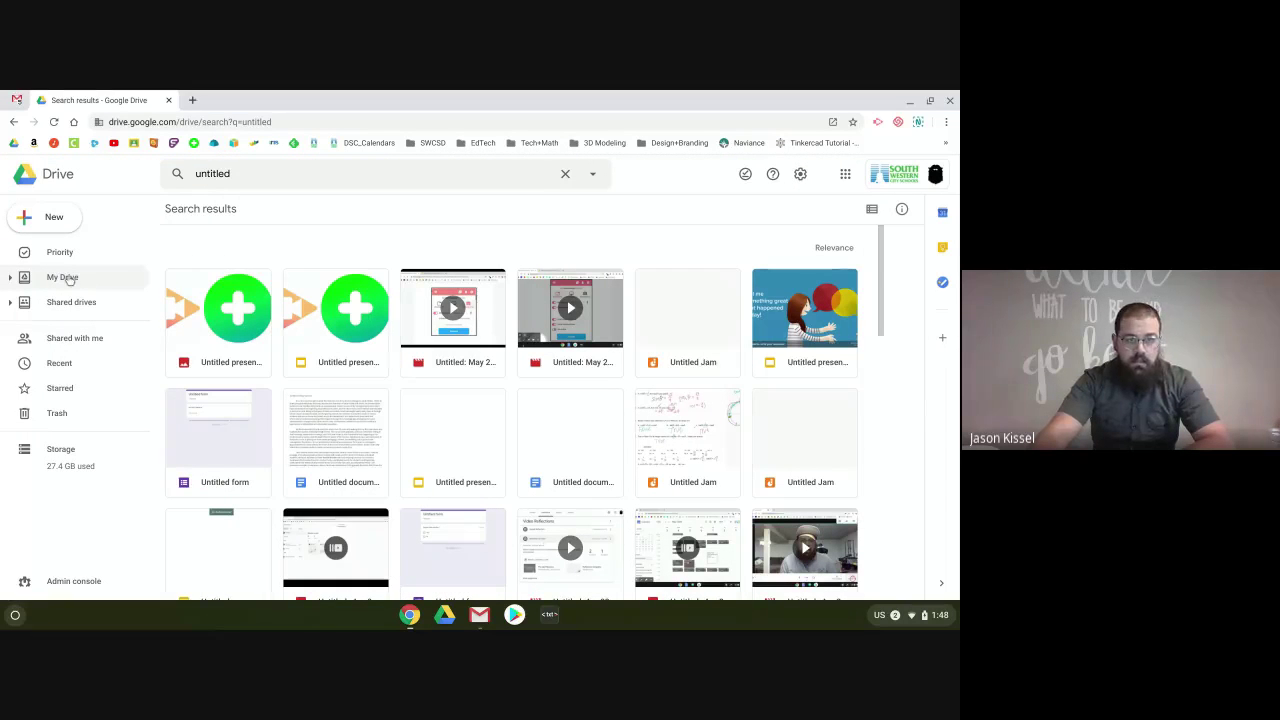
# - Open My Drive and review the Curriculum folder's sharing options, including the suggested people and the editor permission setting
pyautogui.click(77, 278)
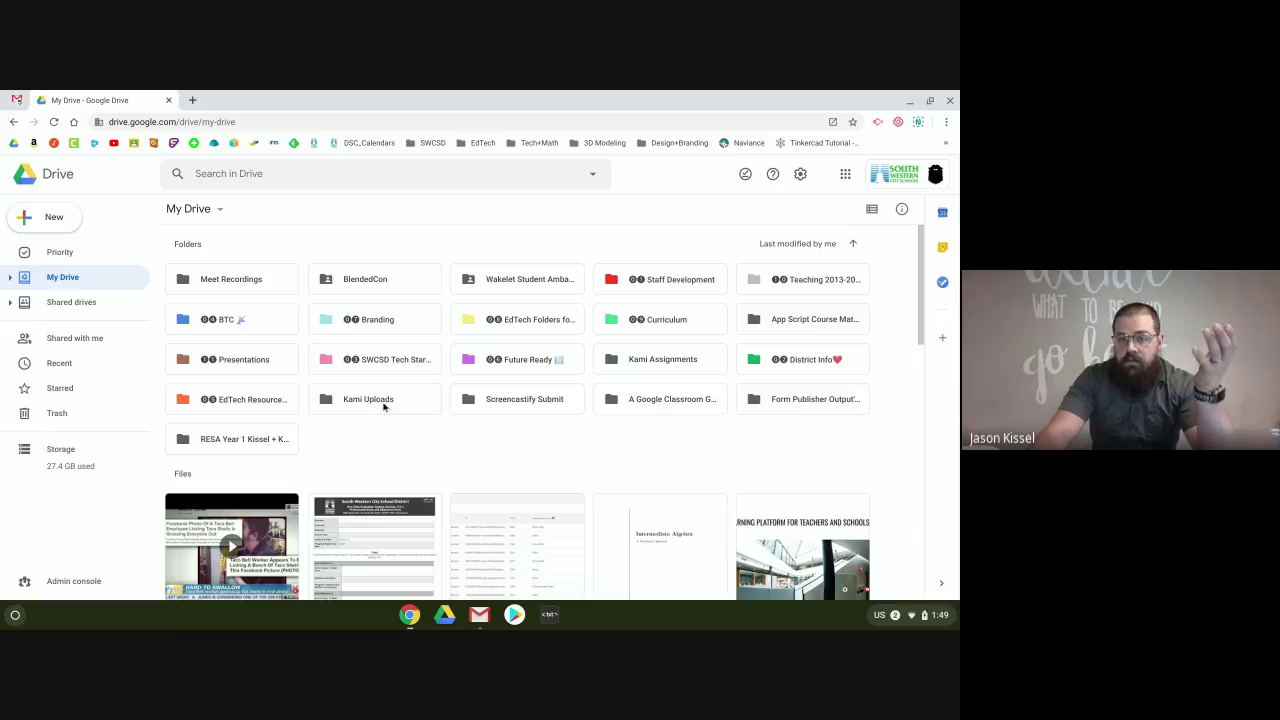
pyautogui.rightClick(663, 322)
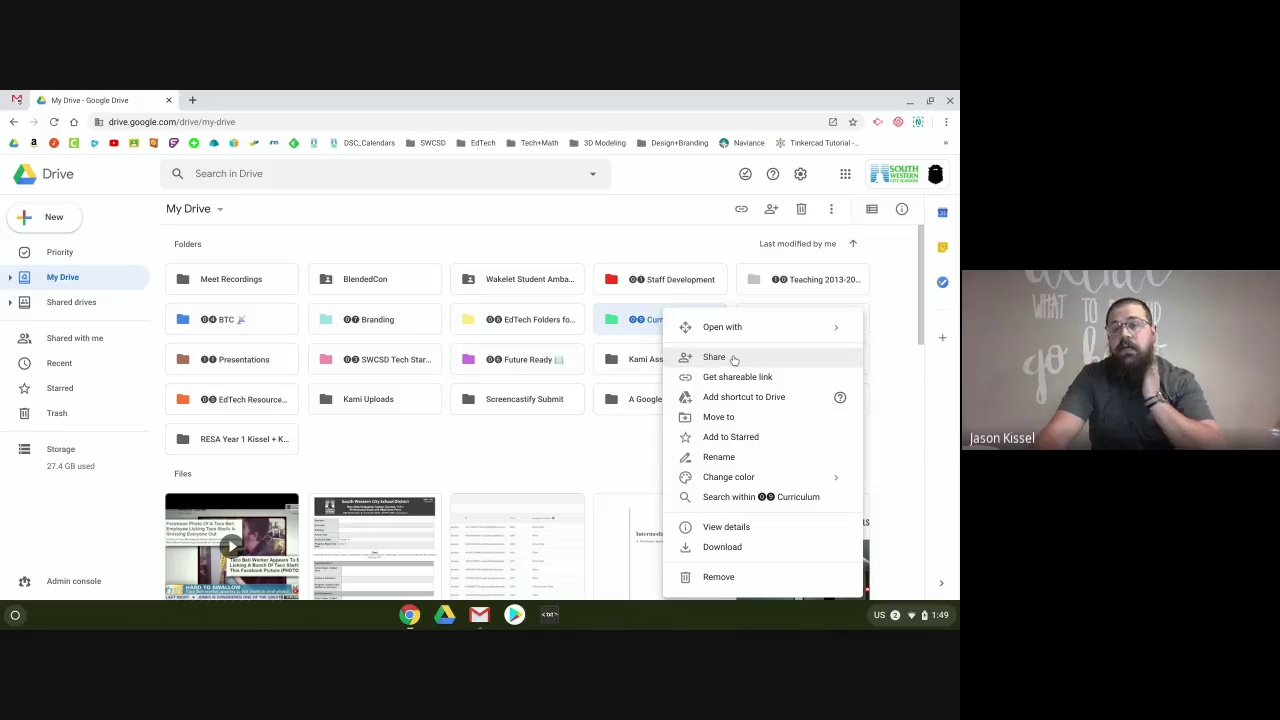
pyautogui.click(766, 374)
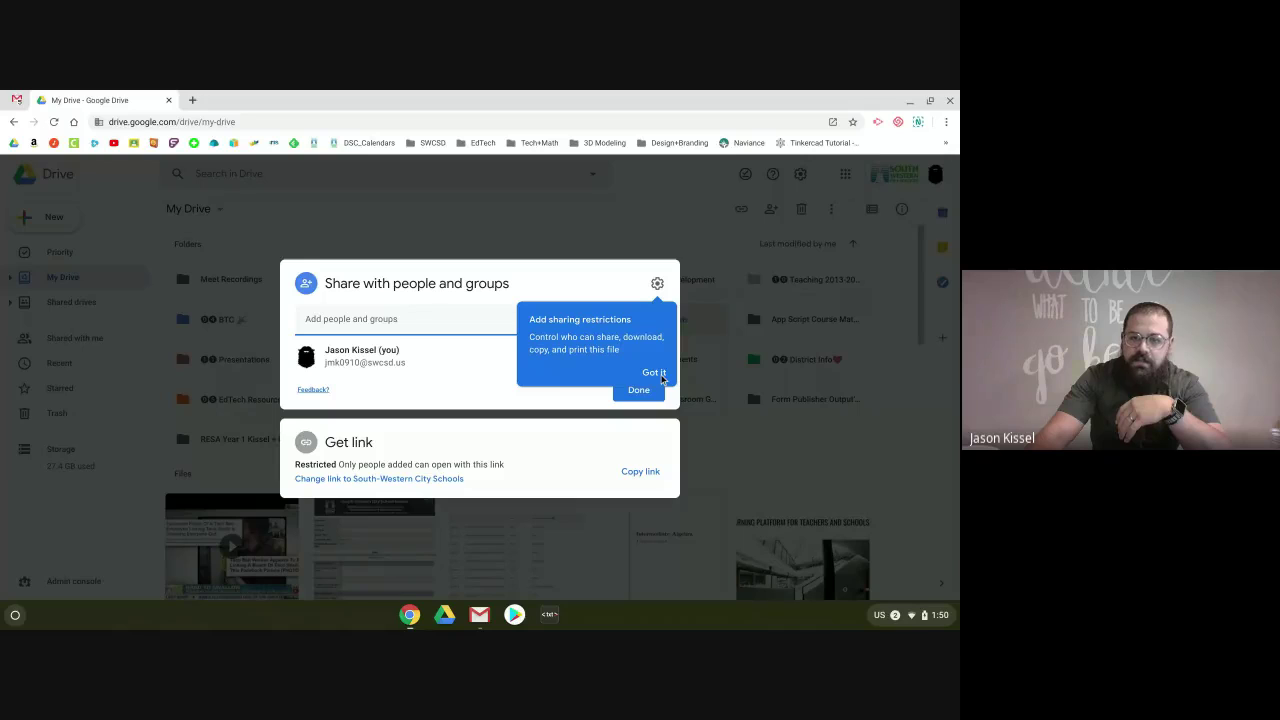
pyautogui.click(641, 372)
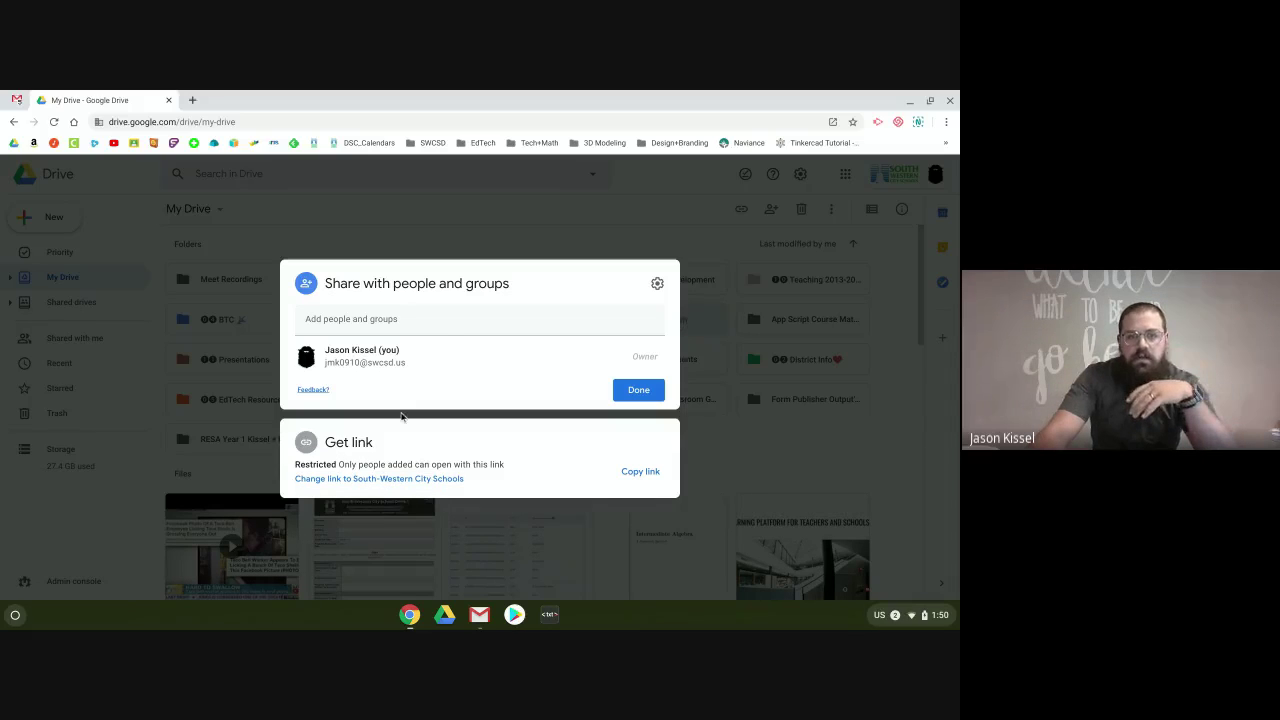
pyautogui.click(443, 329)
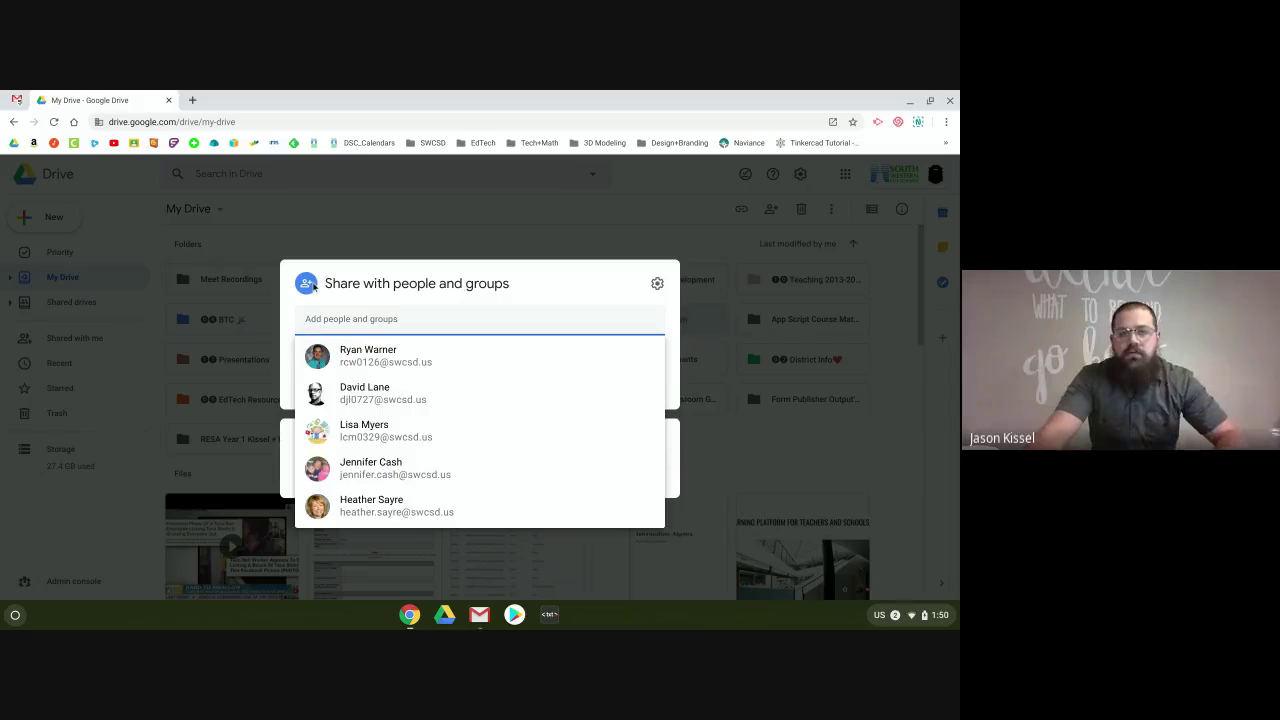
pyautogui.click(657, 283)
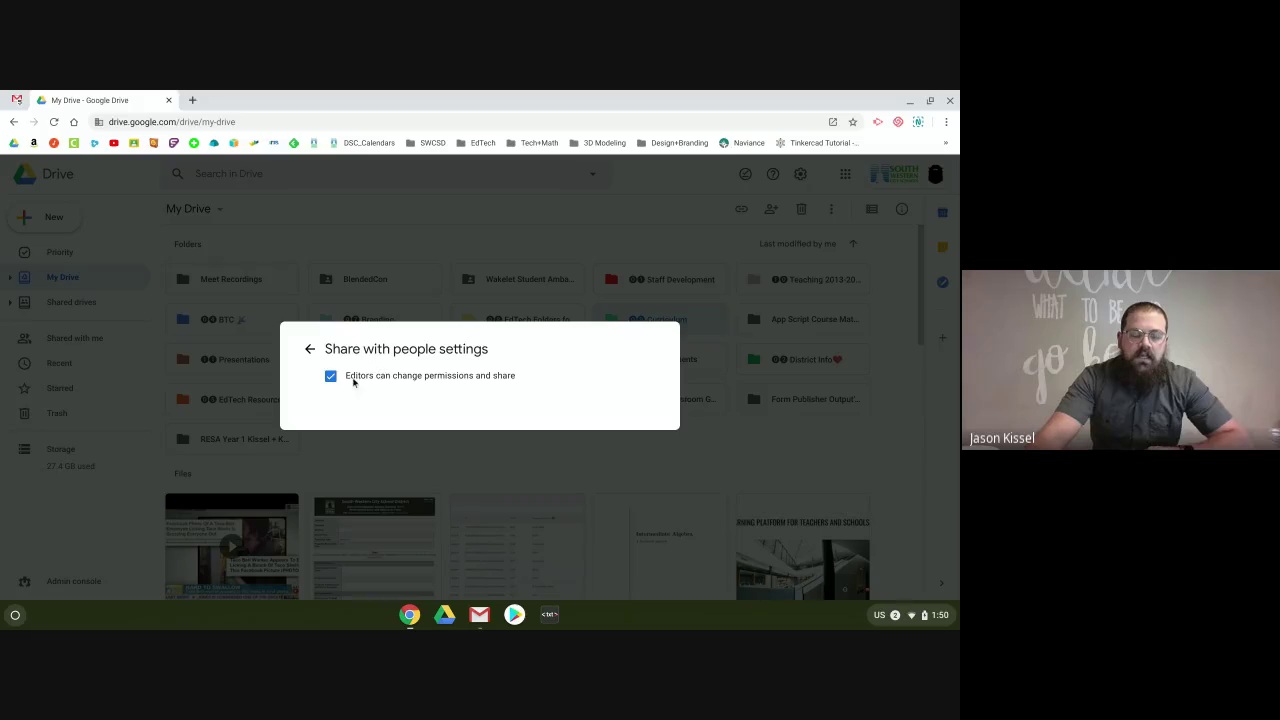
pyautogui.click(310, 349)
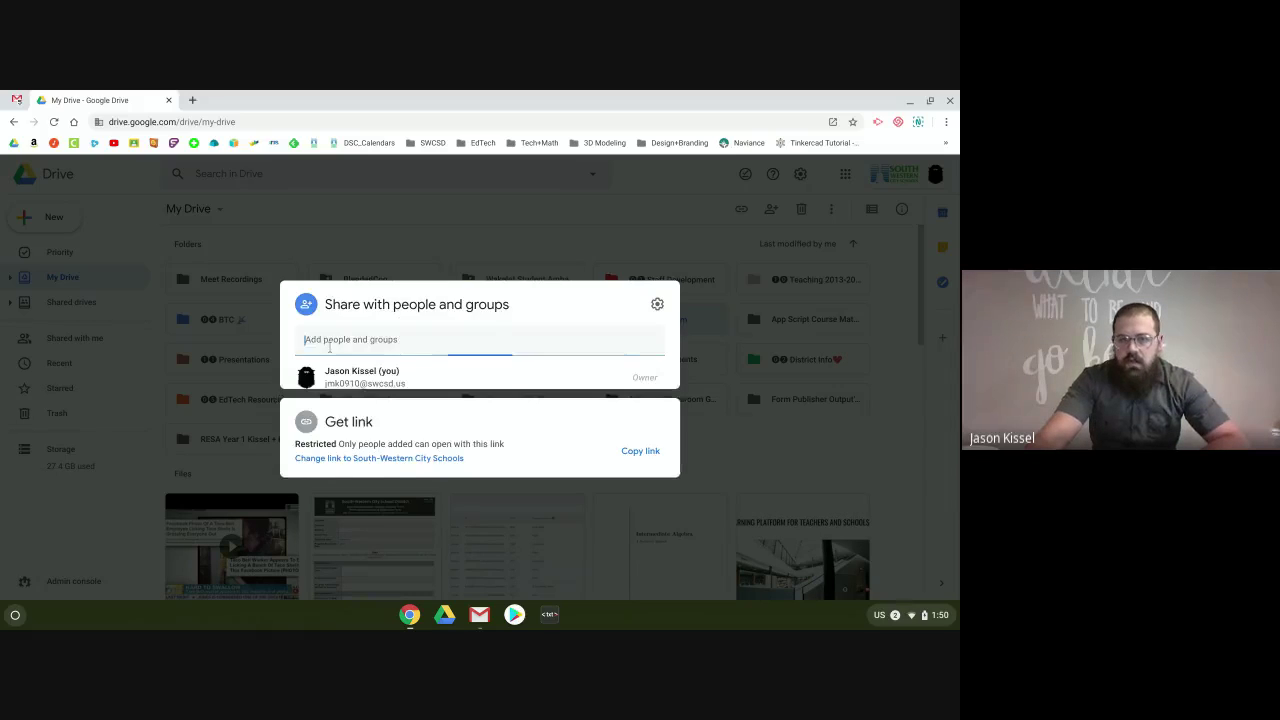
pyautogui.click(867, 432)
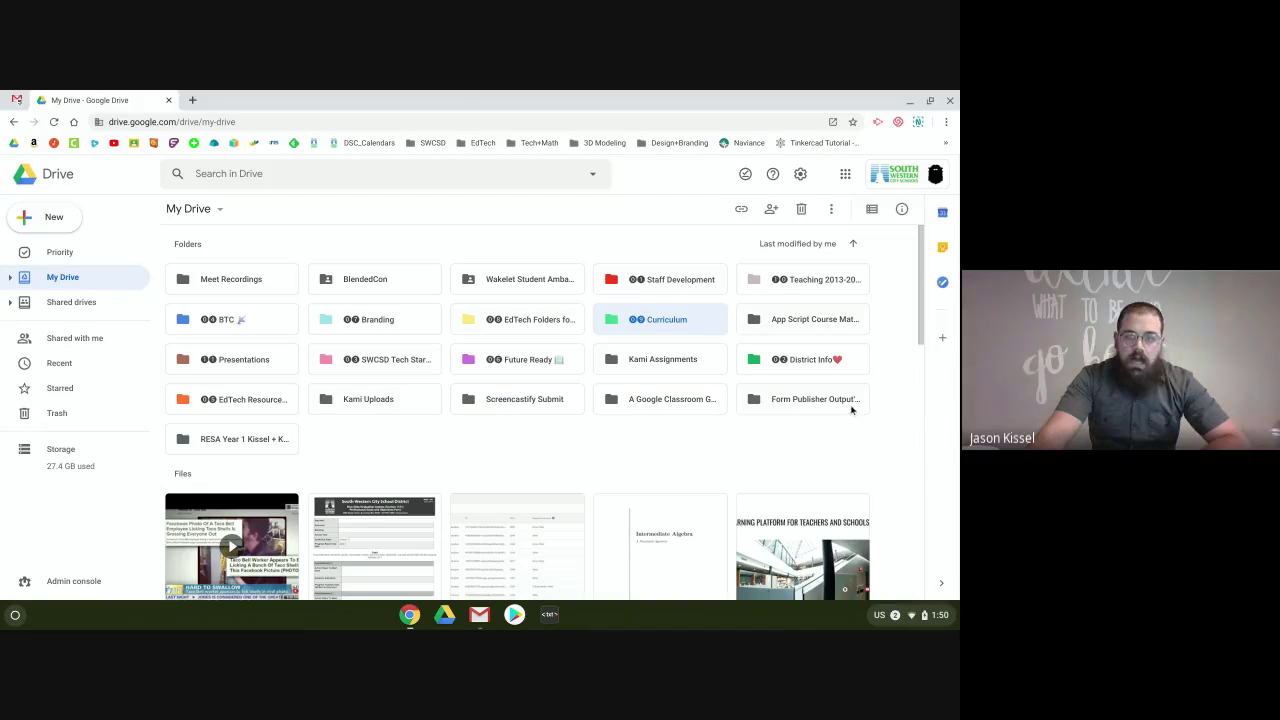
# - Sort the folders and files in My Drive by name
pyautogui.click(820, 245)
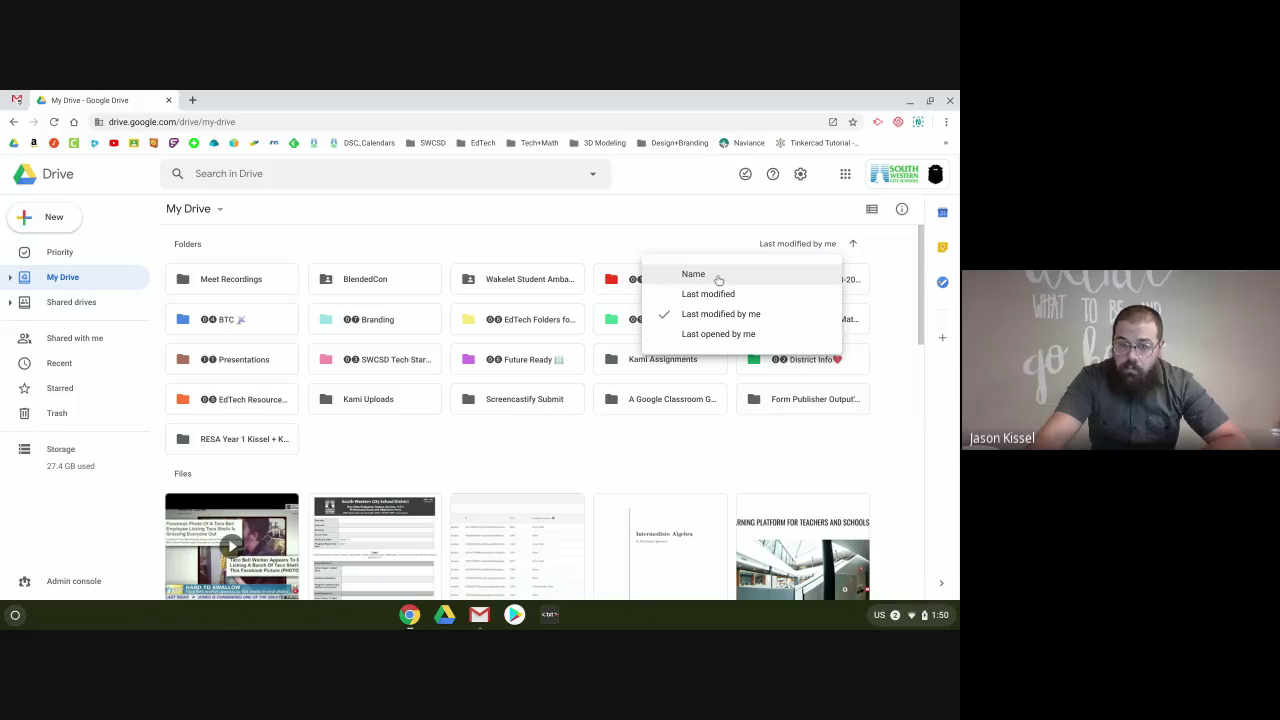
pyautogui.press('Escape')
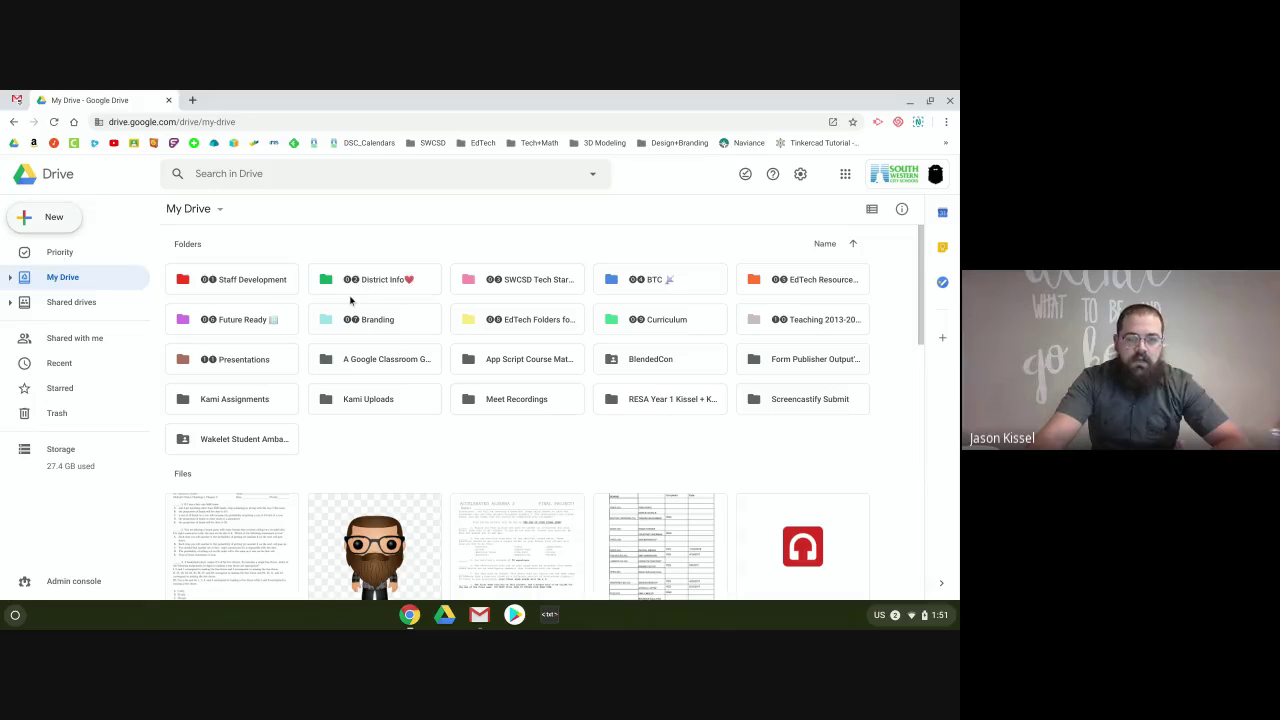
# - View the options for creating new items and the colour choices for the District Info folder
pyautogui.click(40, 222)
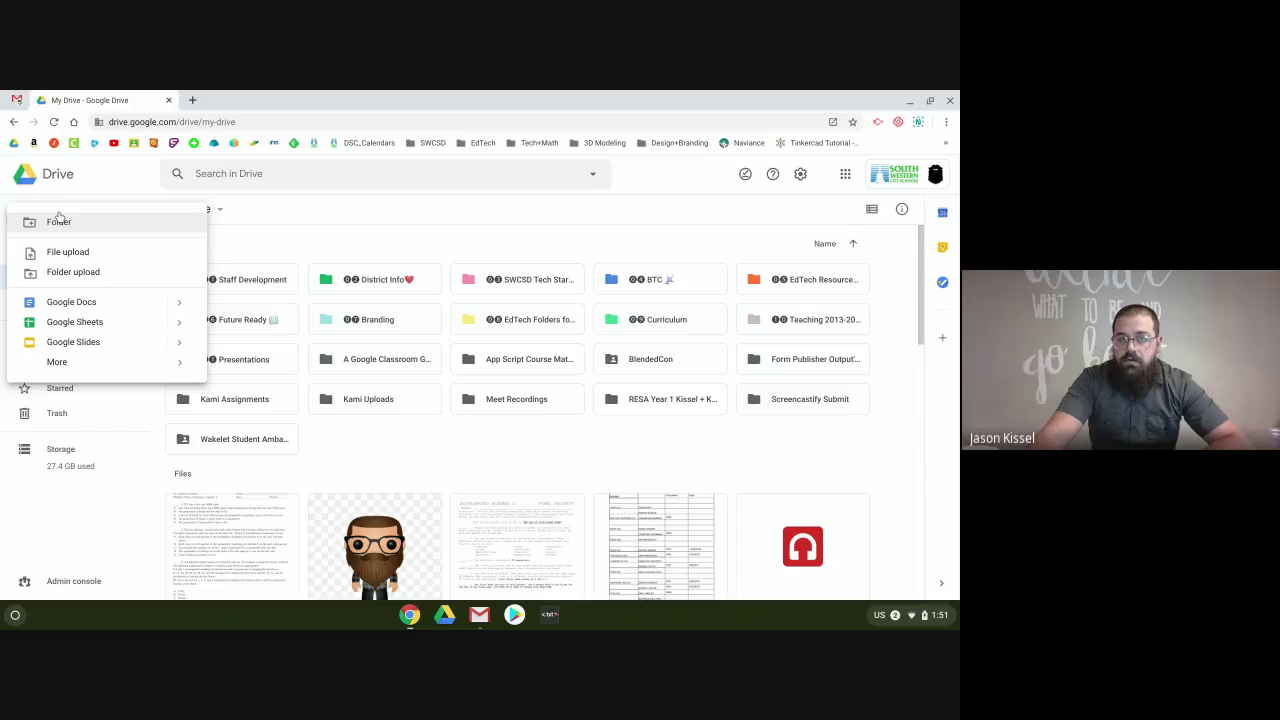
pyautogui.click(395, 280)
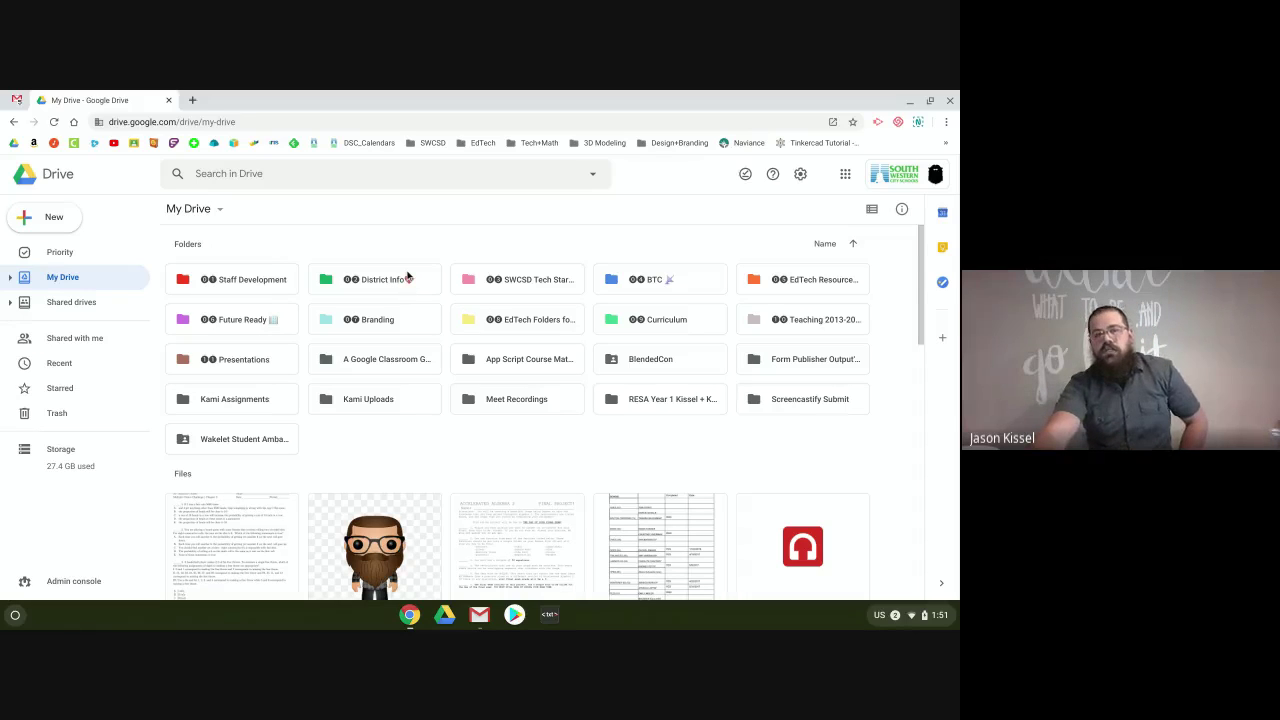
pyautogui.click(396, 284)
pyautogui.rightClick(396, 284)
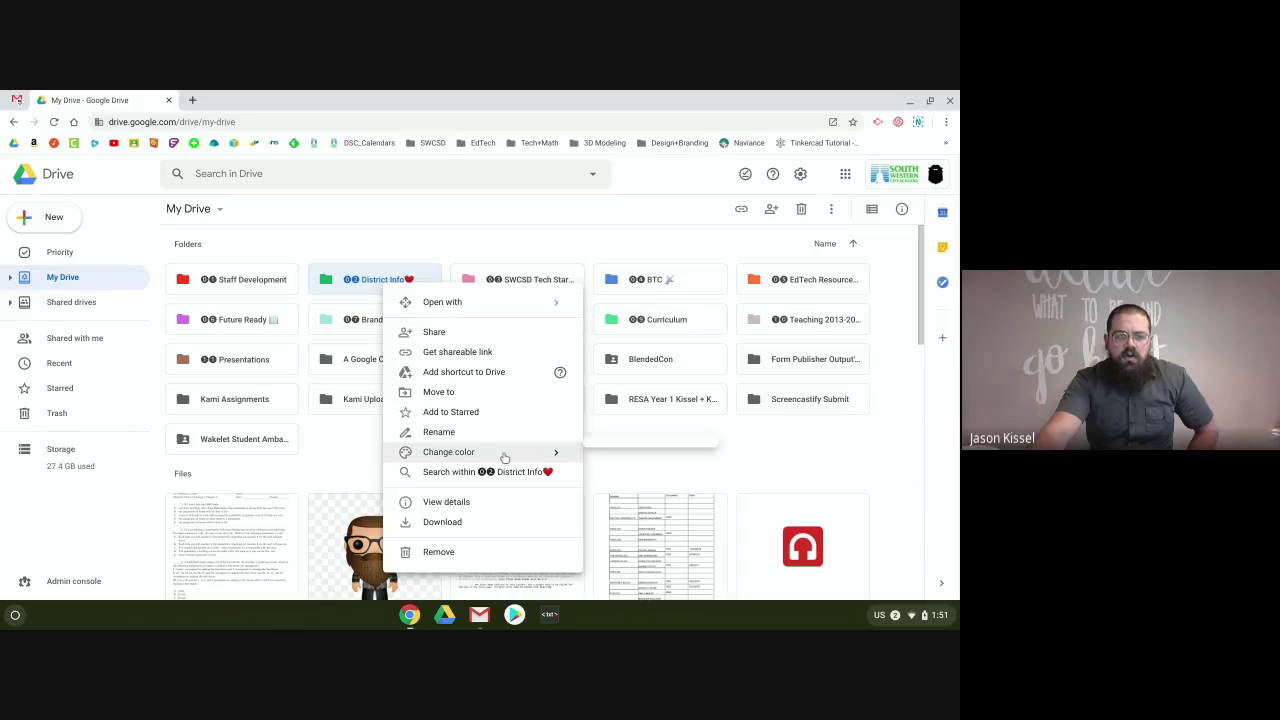
pyautogui.moveTo(505, 457)
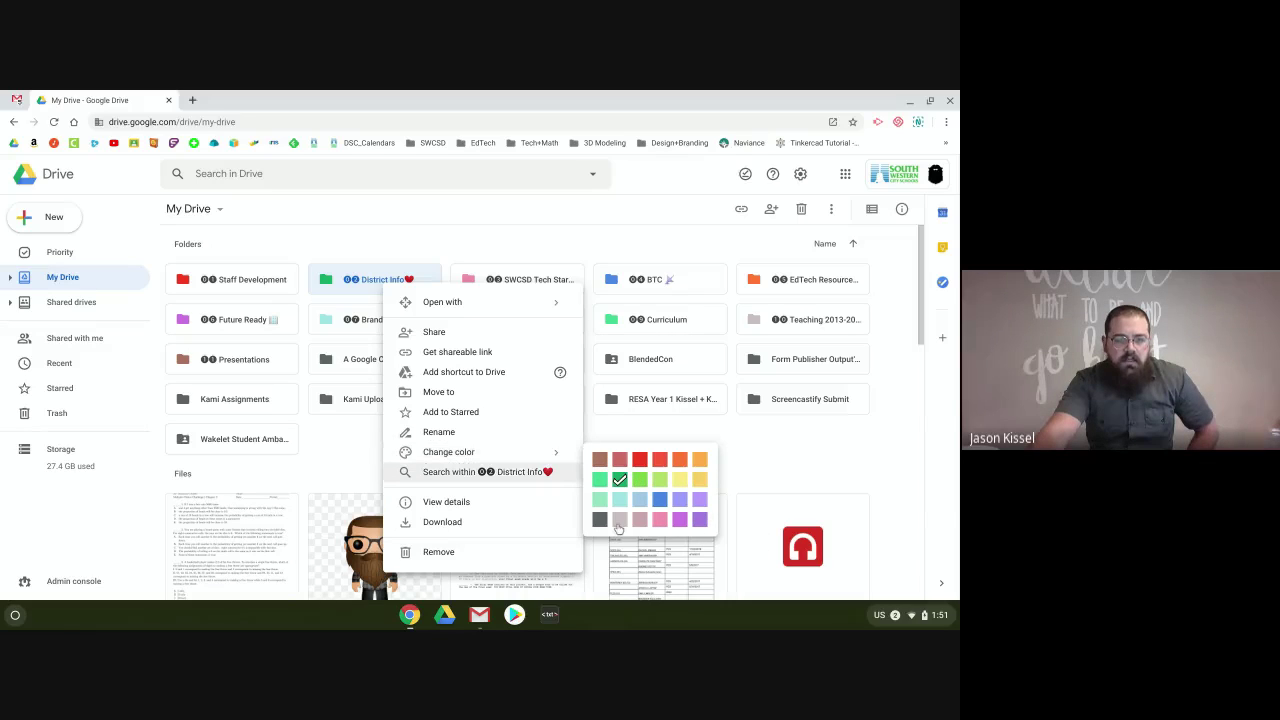
pyautogui.click(769, 451)
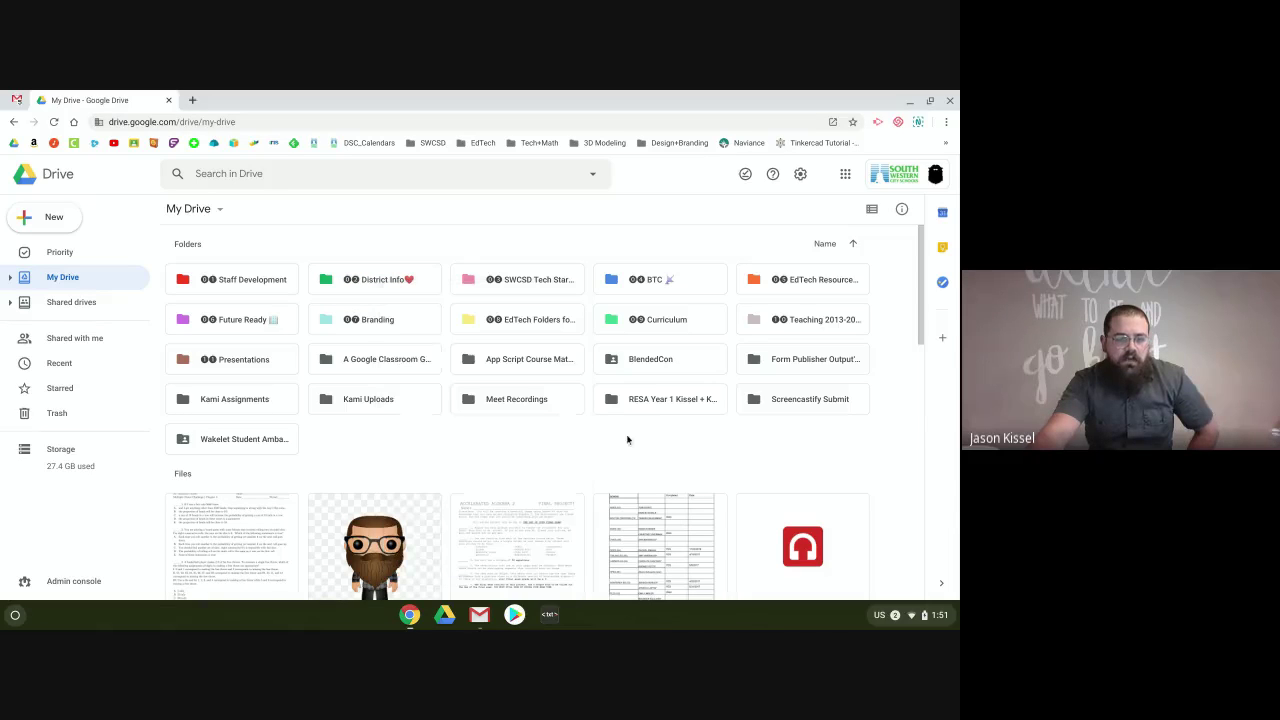
# - Look through the loose files stored below the folders in My Drive
pyautogui.scroll(-1, 420, 390)
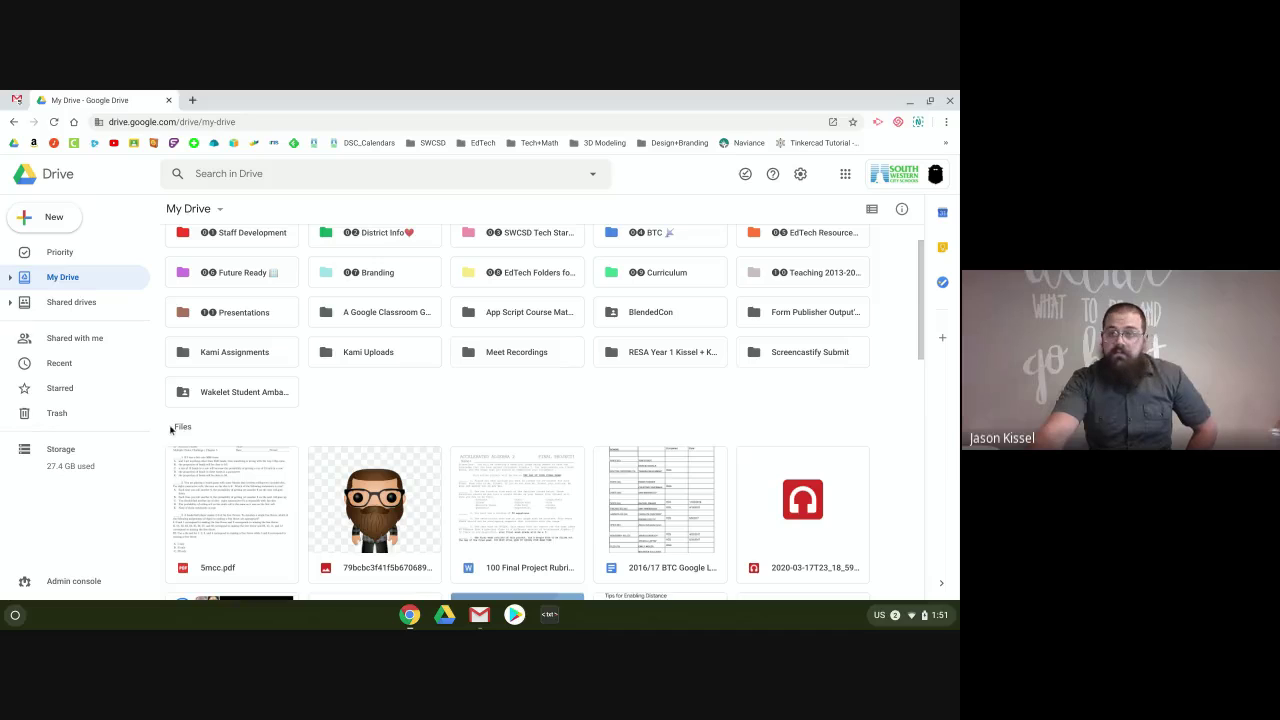
pyautogui.scroll(-1, 562, 440)
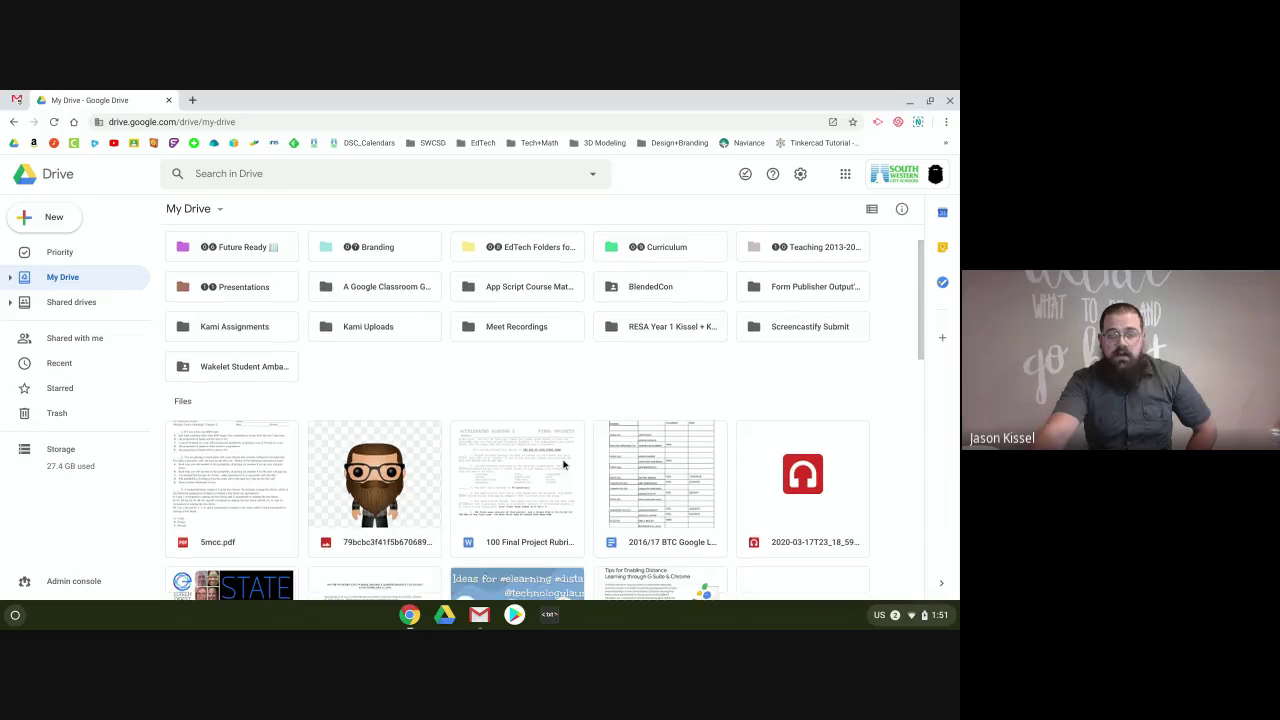
pyautogui.scroll(-4, 563, 464)
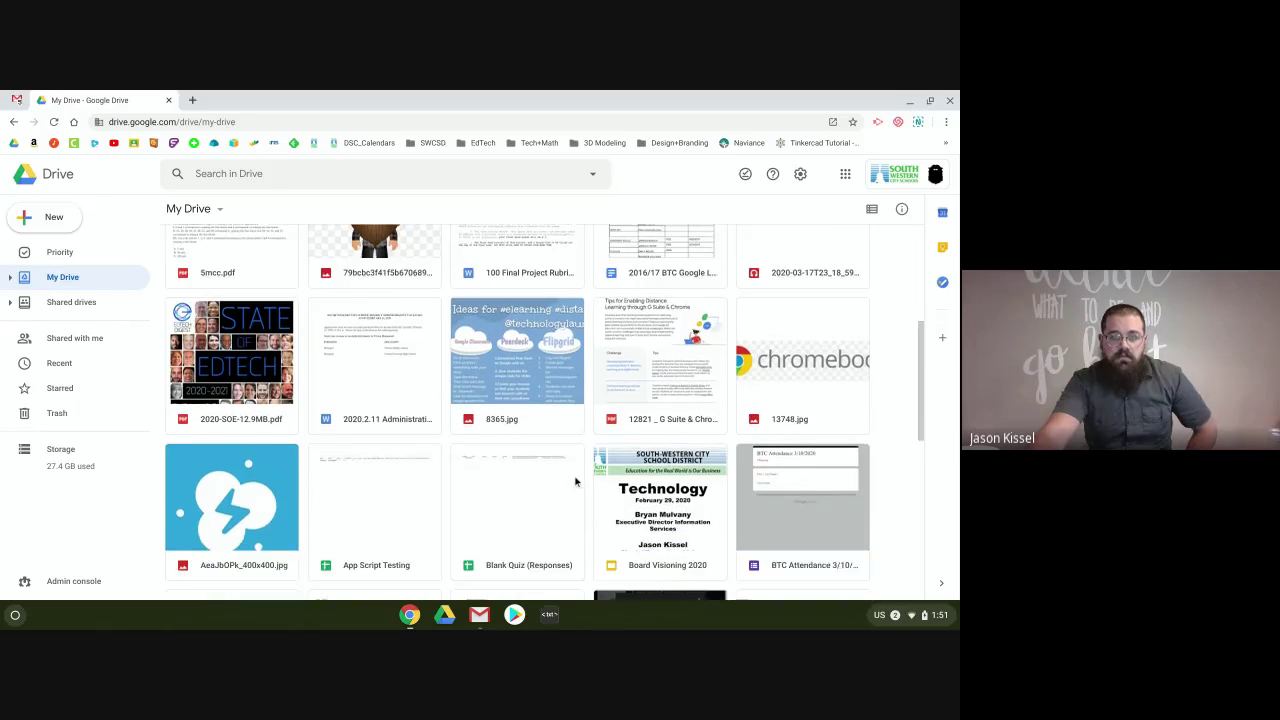
pyautogui.scroll(-2, 572, 488)
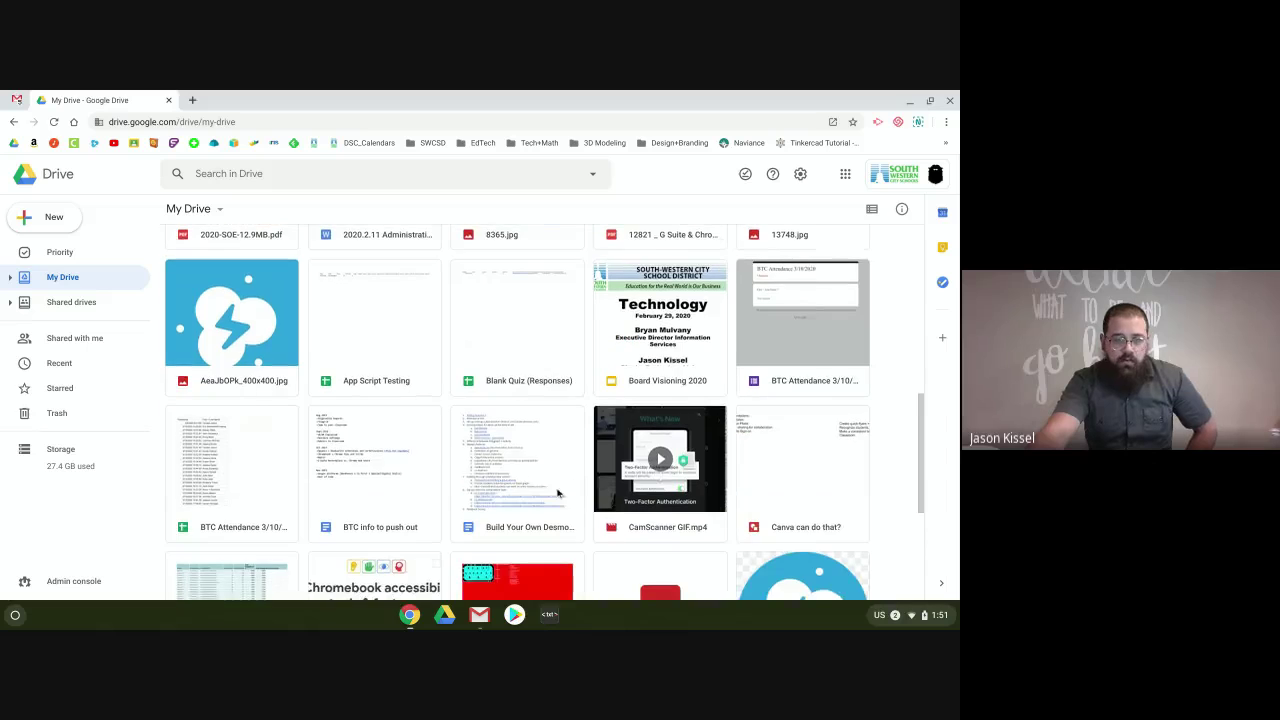
pyautogui.scroll(-2, 572, 463)
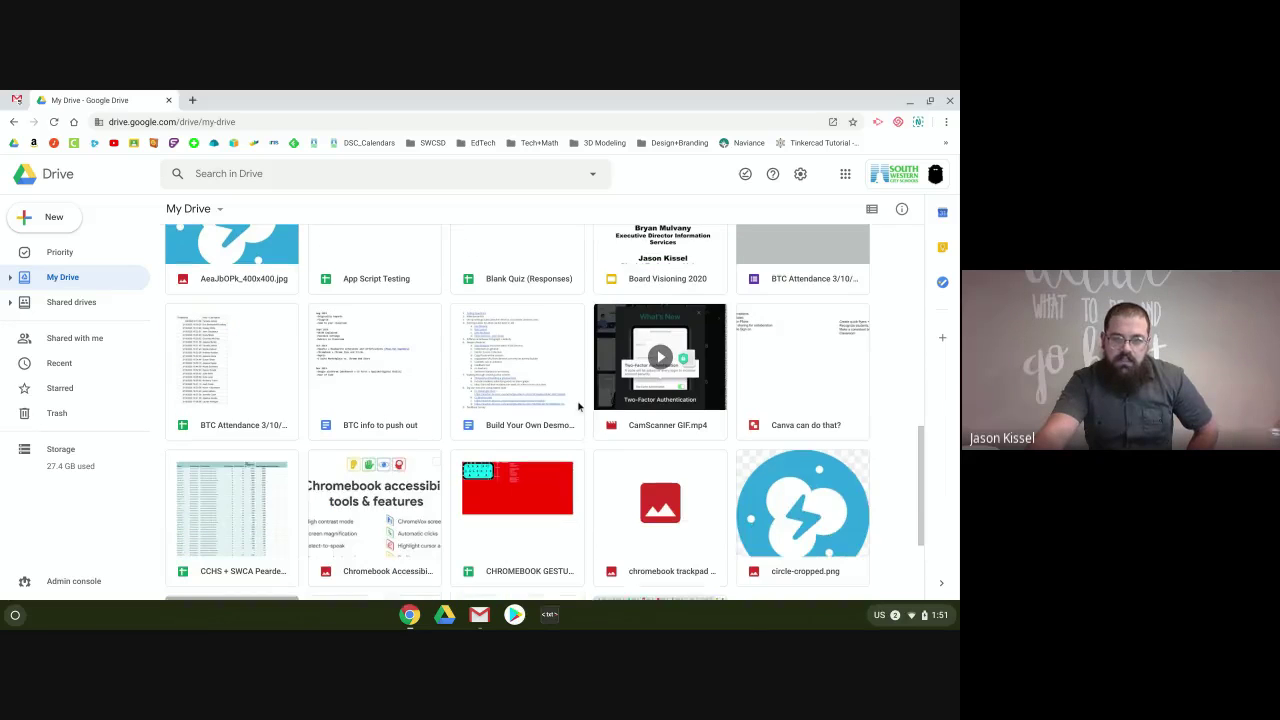
pyautogui.scroll(-1, 600, 380)
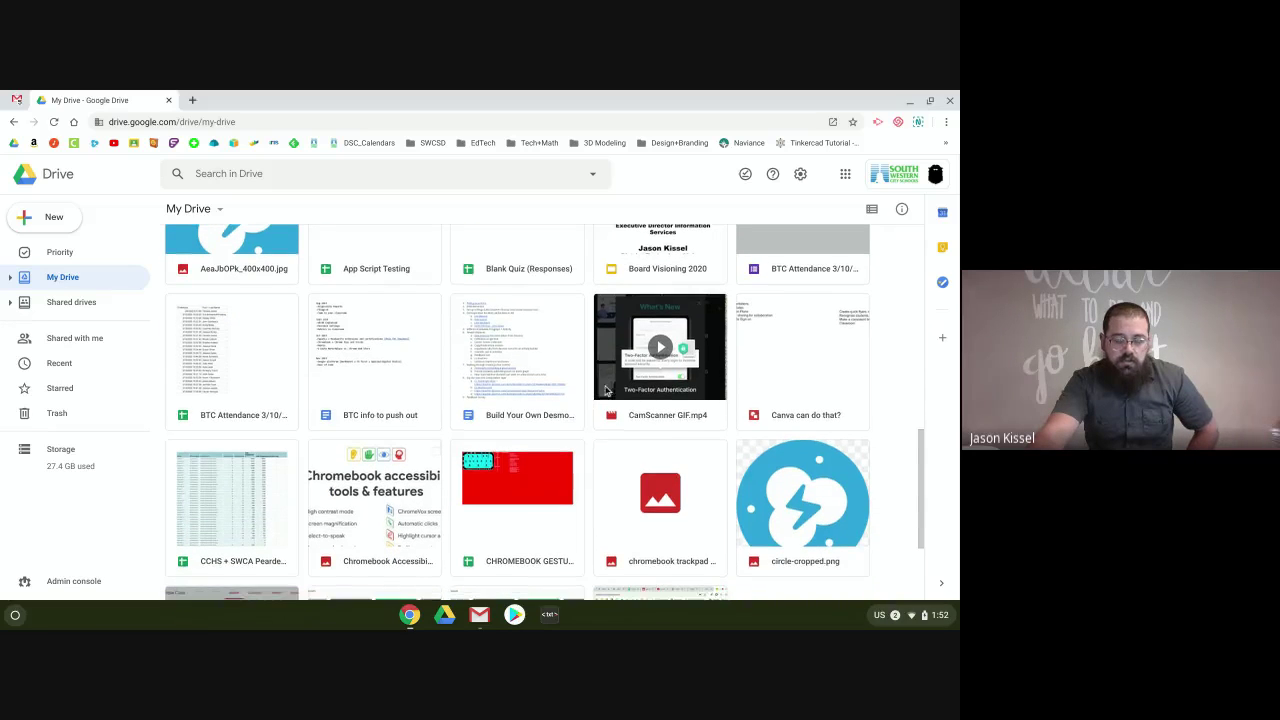
pyautogui.scroll(-1, 598, 405)
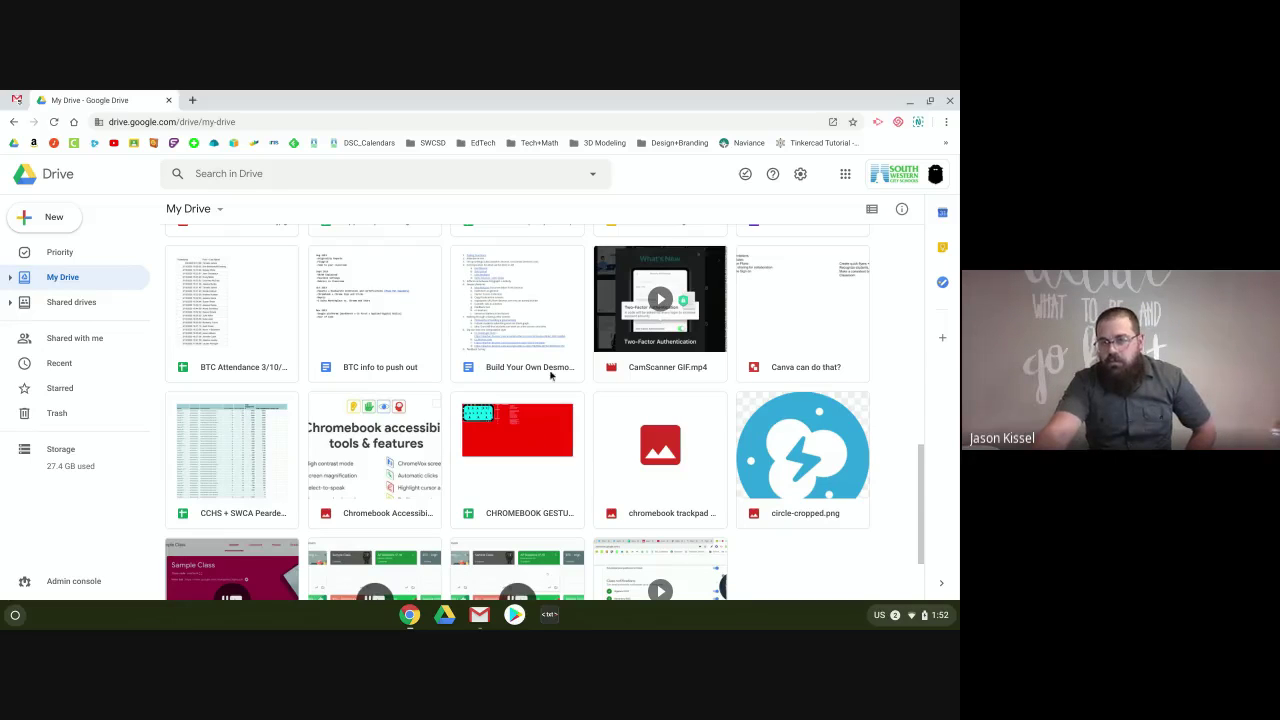
pyautogui.scroll(1, 660, 480)
pyautogui.scroll(2, 660, 485)
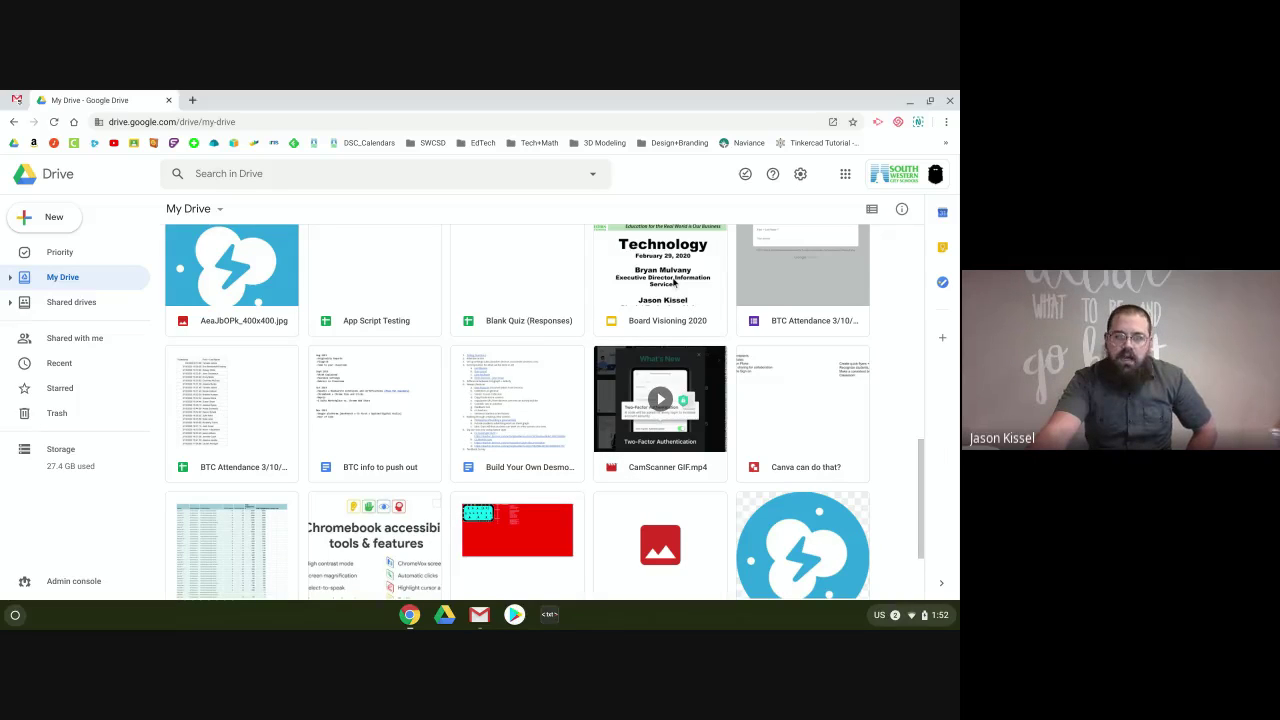
pyautogui.scroll(1, 673, 283)
pyautogui.scroll(1, 660, 313)
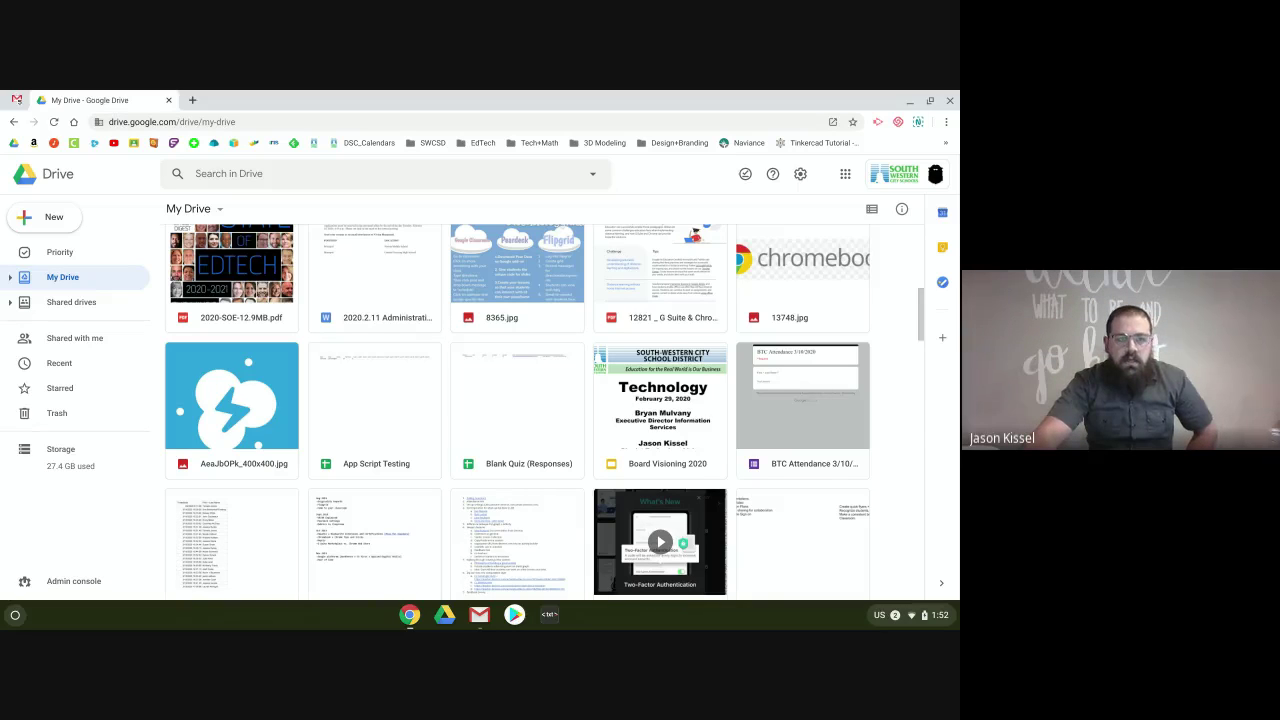
pyautogui.scroll(1, 716, 443)
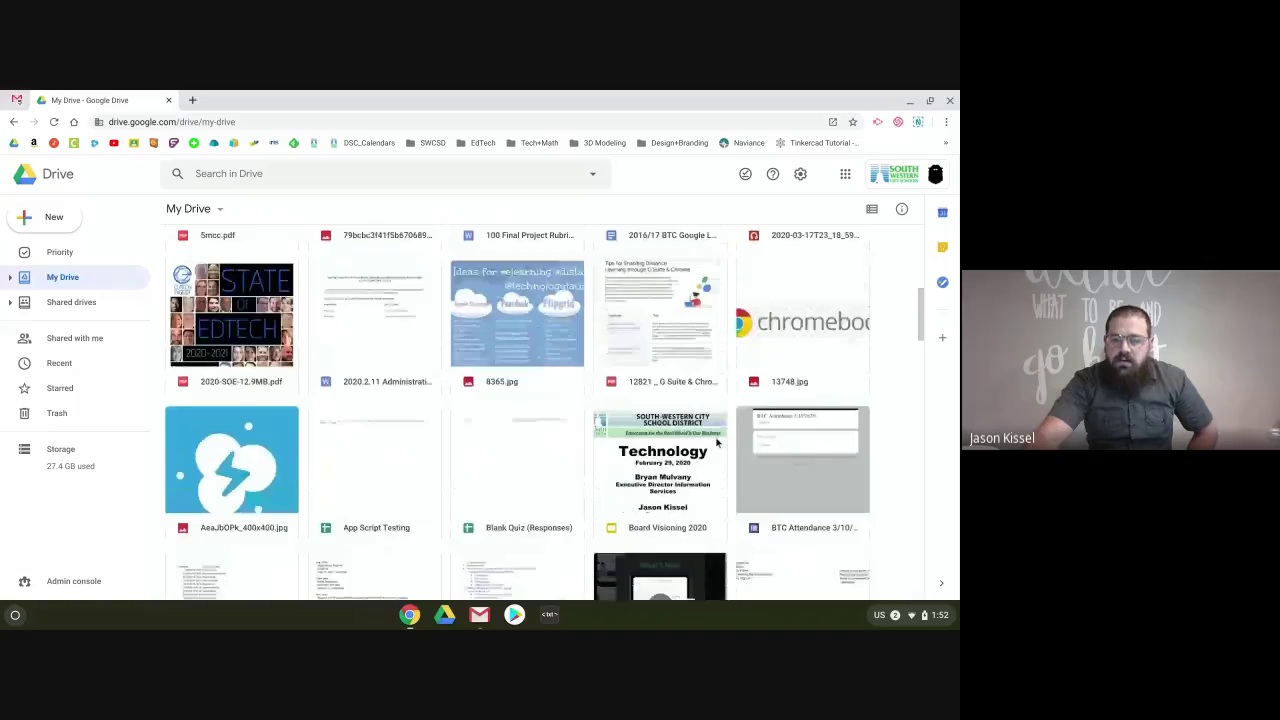
pyautogui.scroll(2, 440, 418)
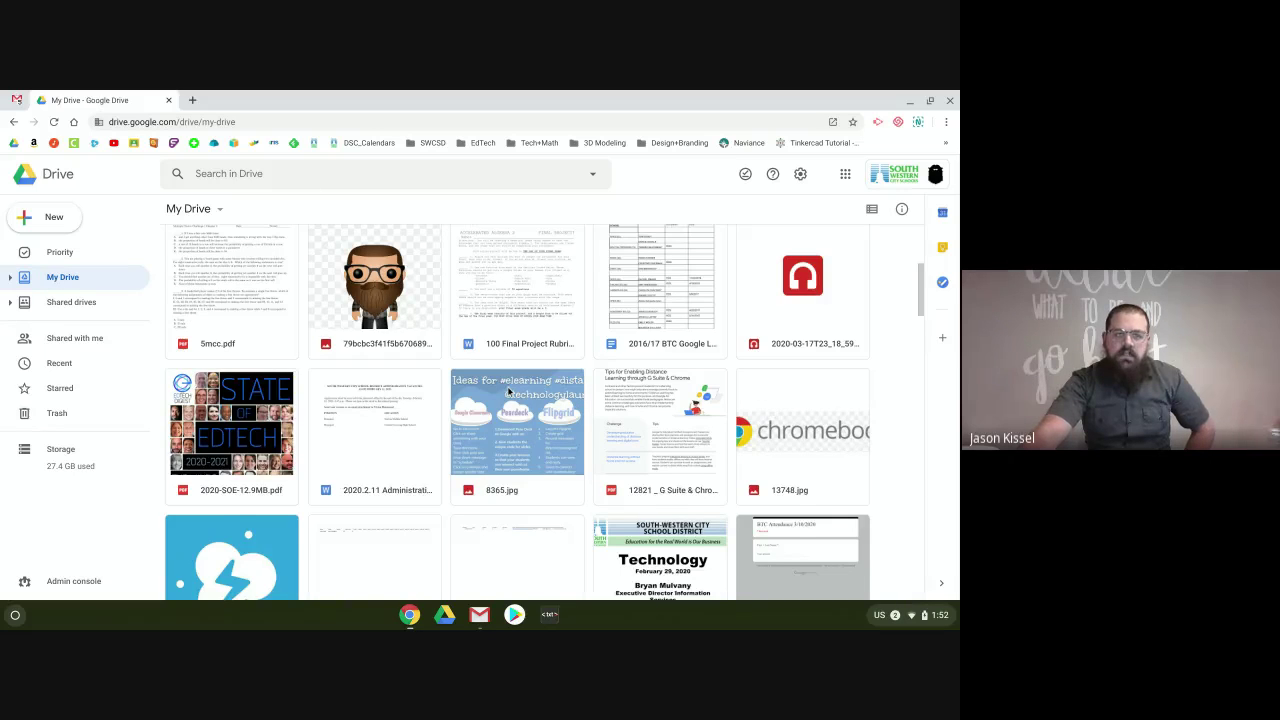
pyautogui.scroll(1, 507, 386)
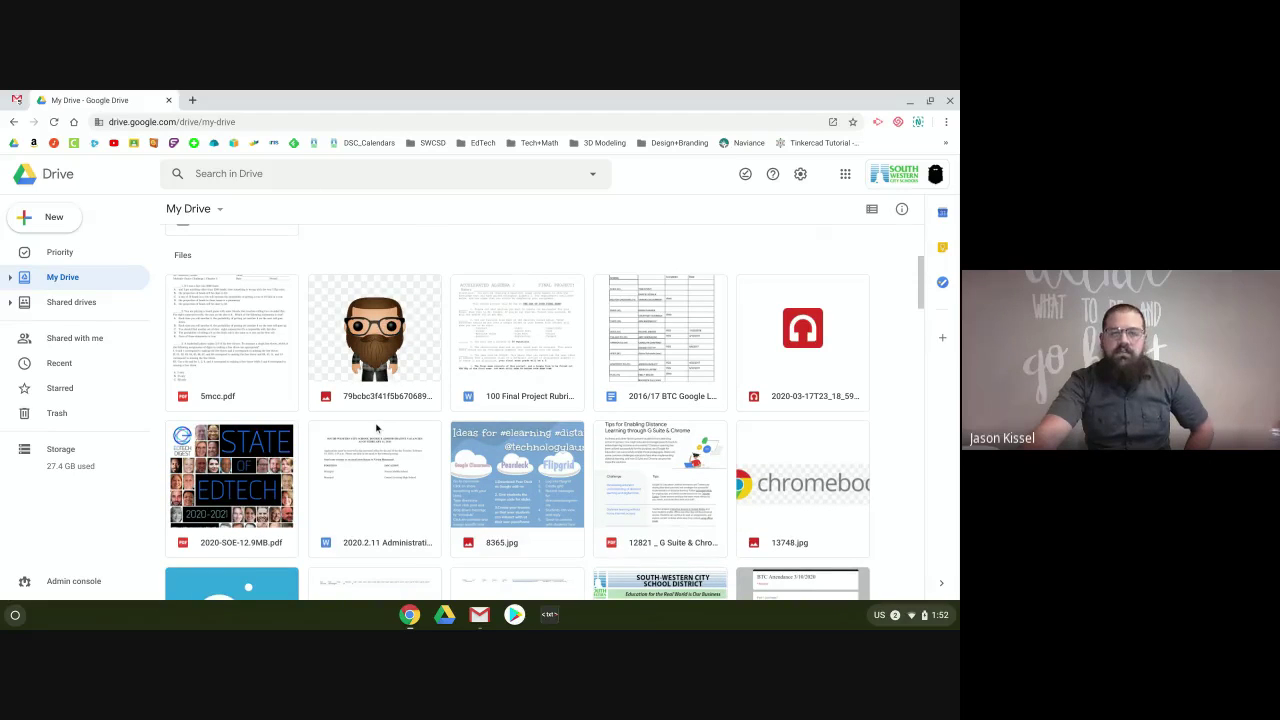
pyautogui.scroll(1, 377, 428)
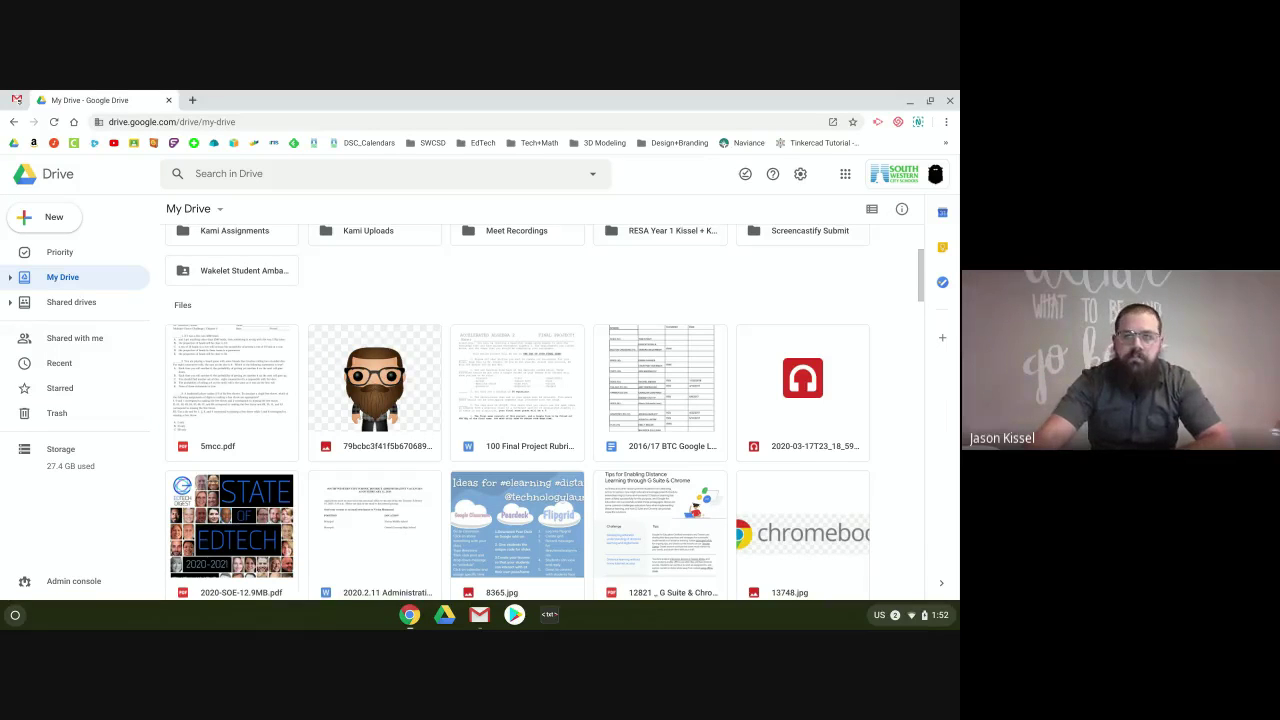
pyautogui.scroll(1, 458, 362)
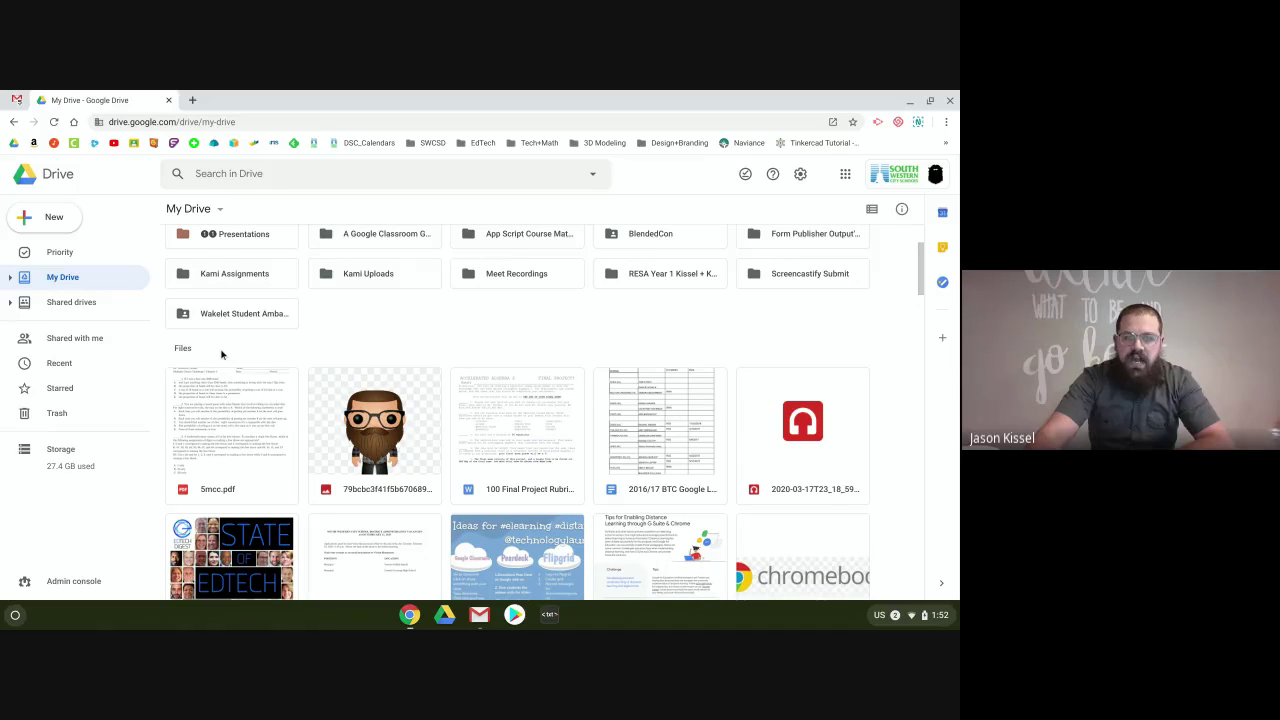
# - Select the files in the first row of the Files section together and view the actions available for them
pyautogui.moveTo(465, 365); pyautogui.dragTo(654, 453)
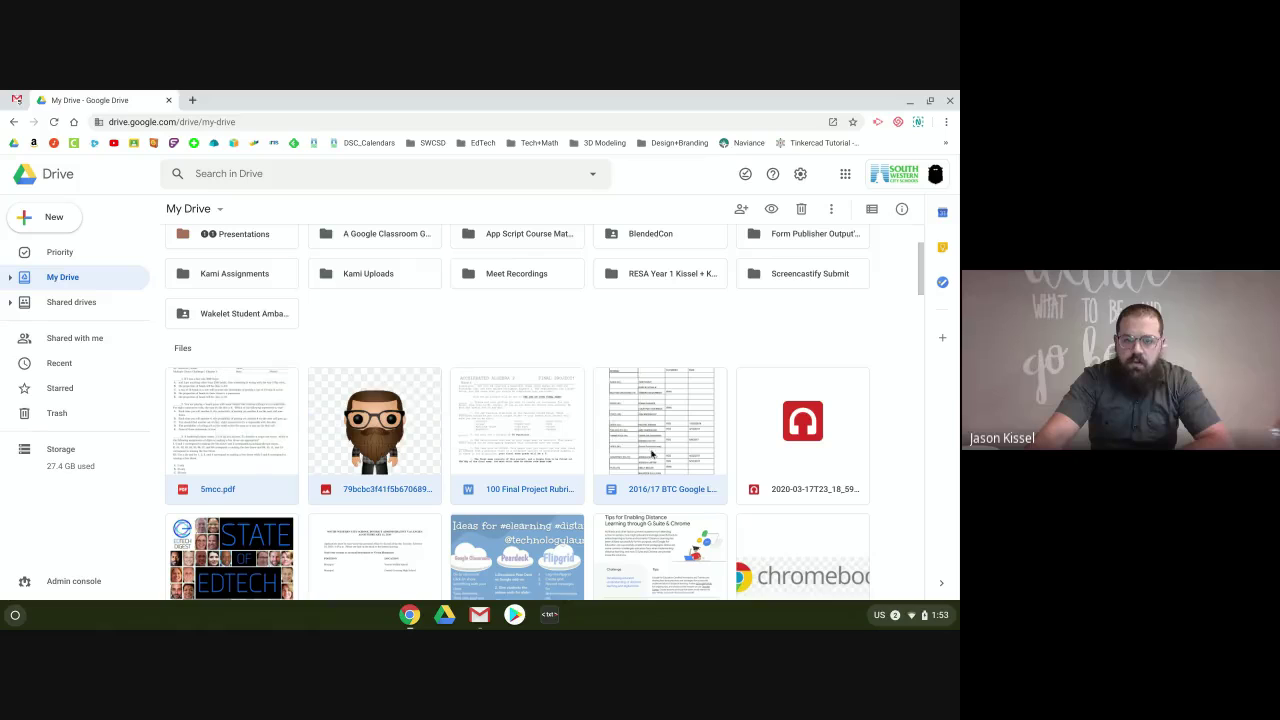
pyautogui.moveTo(630, 405); pyautogui.dragTo(394, 412)
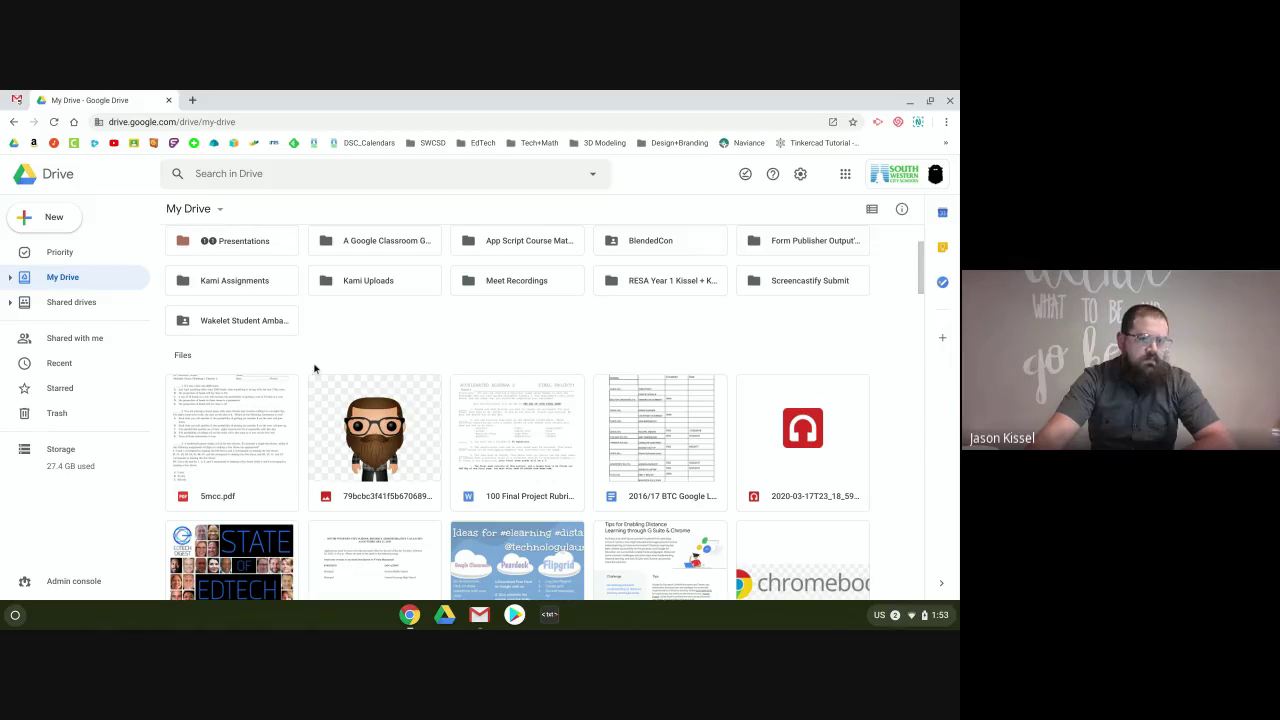
pyautogui.moveTo(696, 468); pyautogui.dragTo(793, 470)
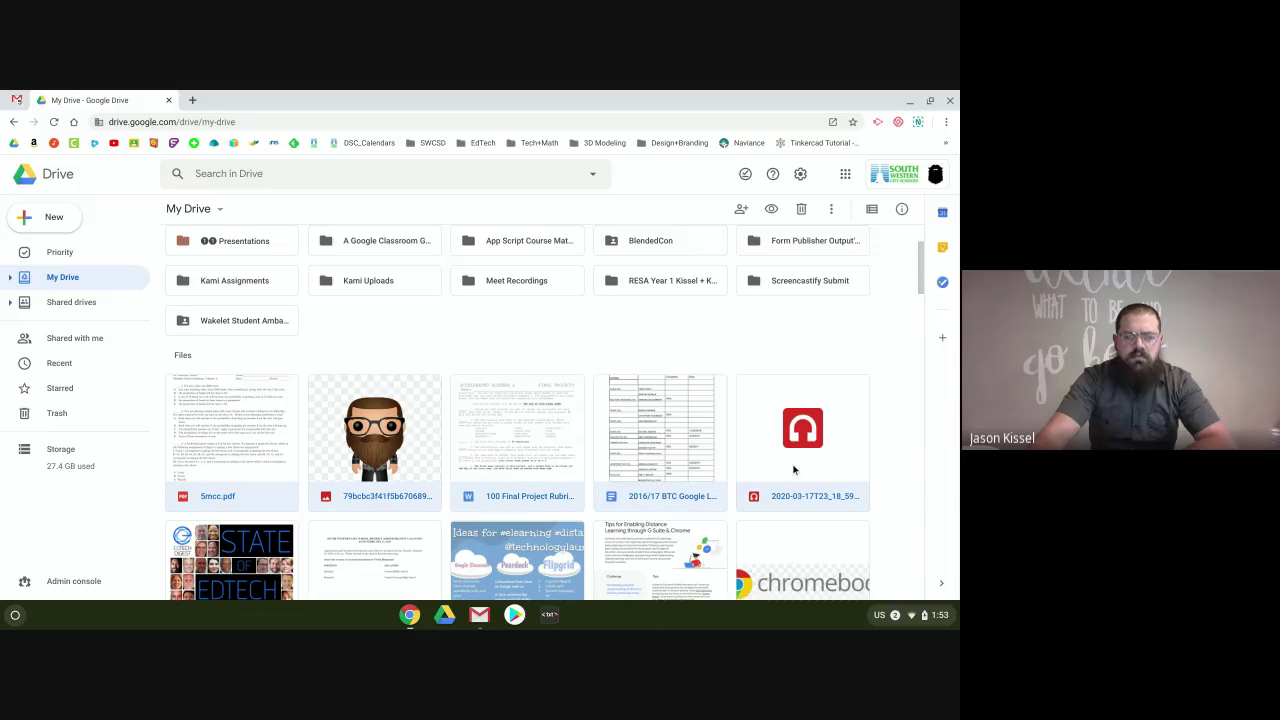
pyautogui.rightClick(793, 470)
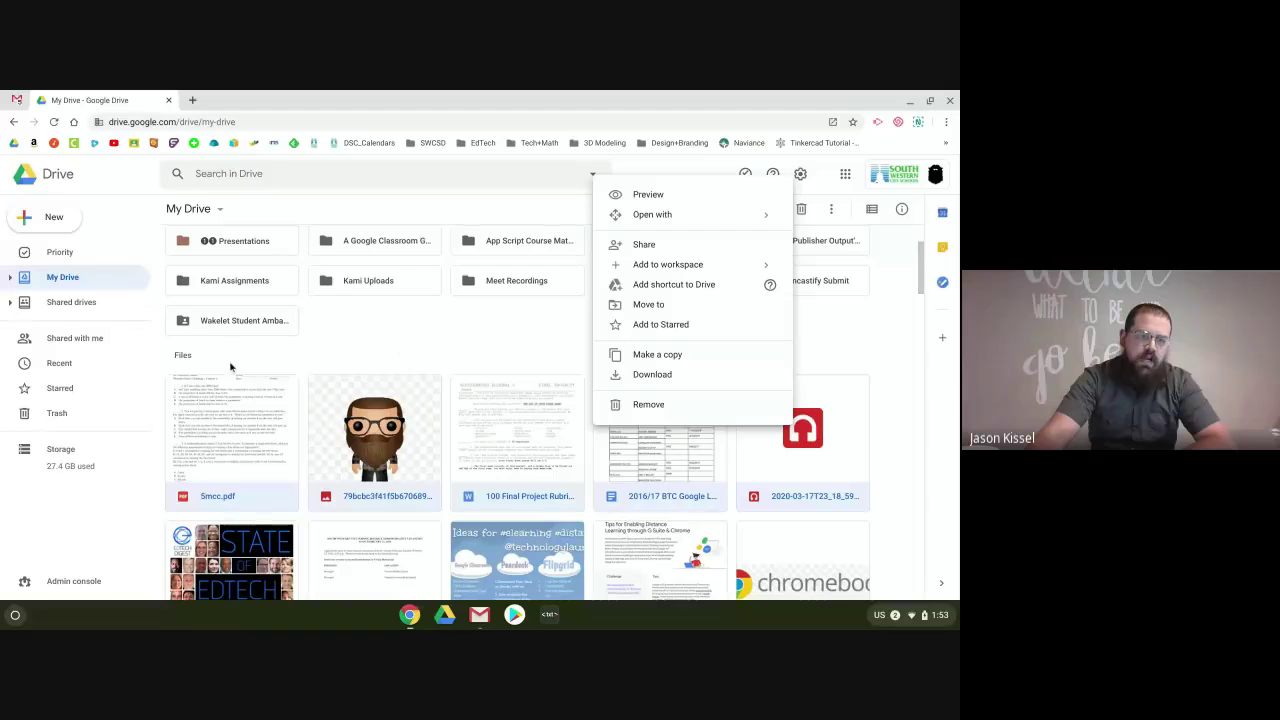
pyautogui.click(4, 418)
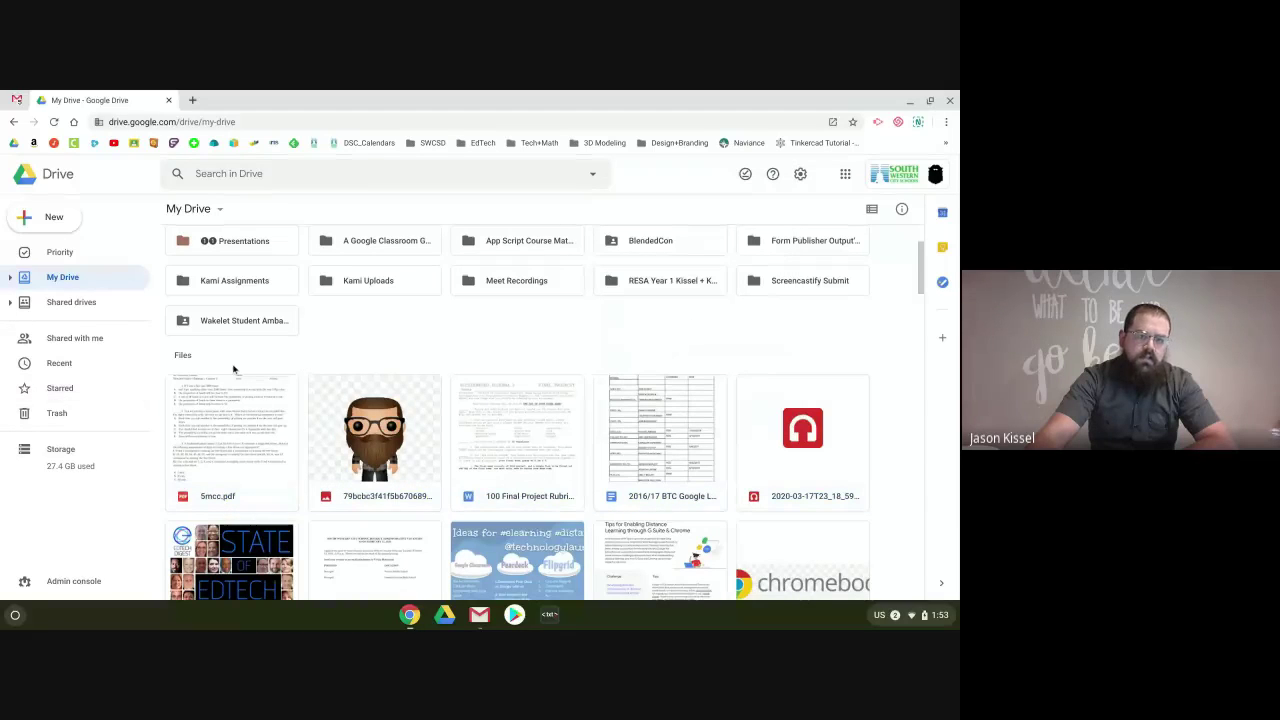
# - Extend the selection across all five files in the first row of the Files section, and clear the selection
pyautogui.hotkey('shift', 'Right')
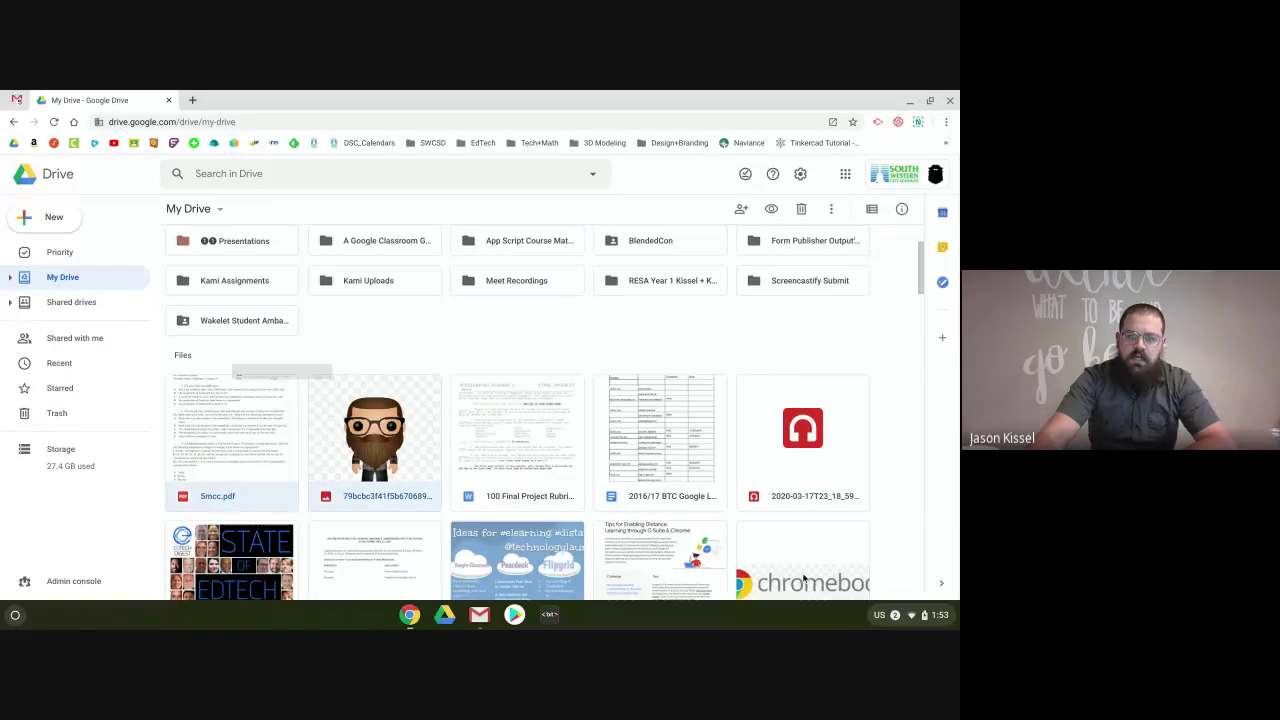
pyautogui.hotkey('shift', 'Right')
pyautogui.hotkey('shift', 'Right')
pyautogui.hotkey('shift', 'Right')
pyautogui.moveTo(807, 487); pyautogui.dragTo(554, 376)
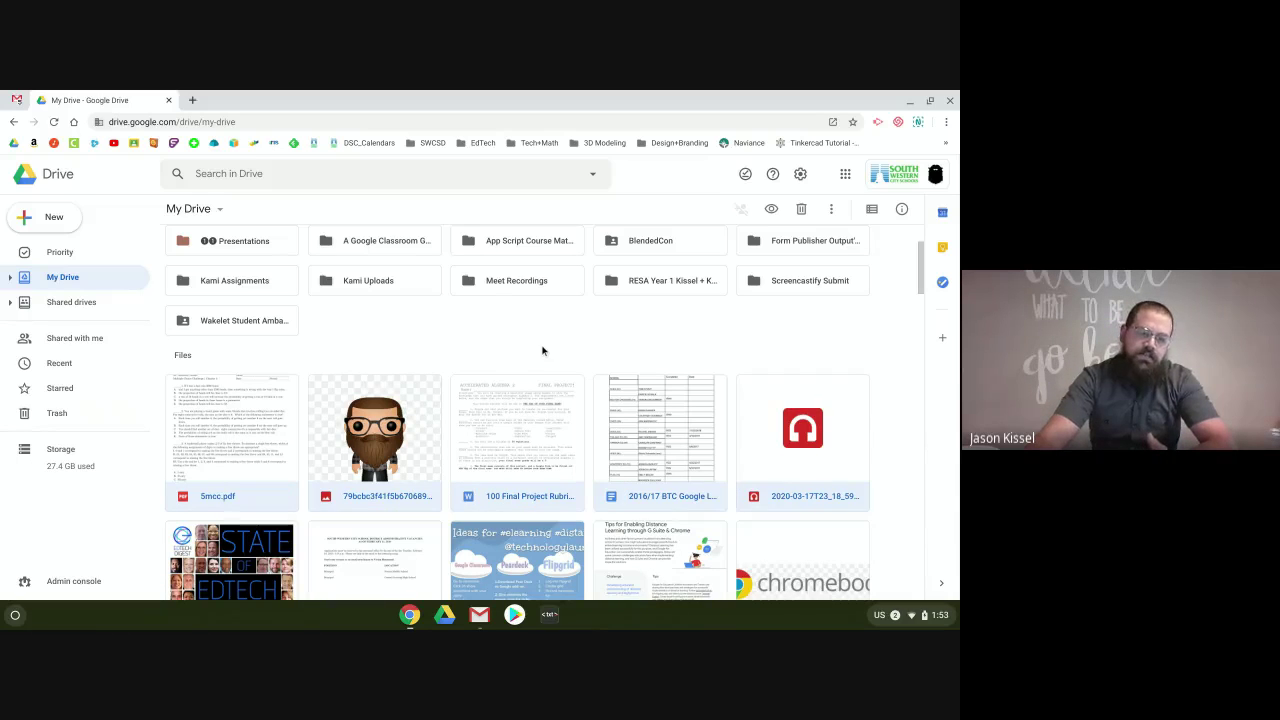
pyautogui.click(542, 350)
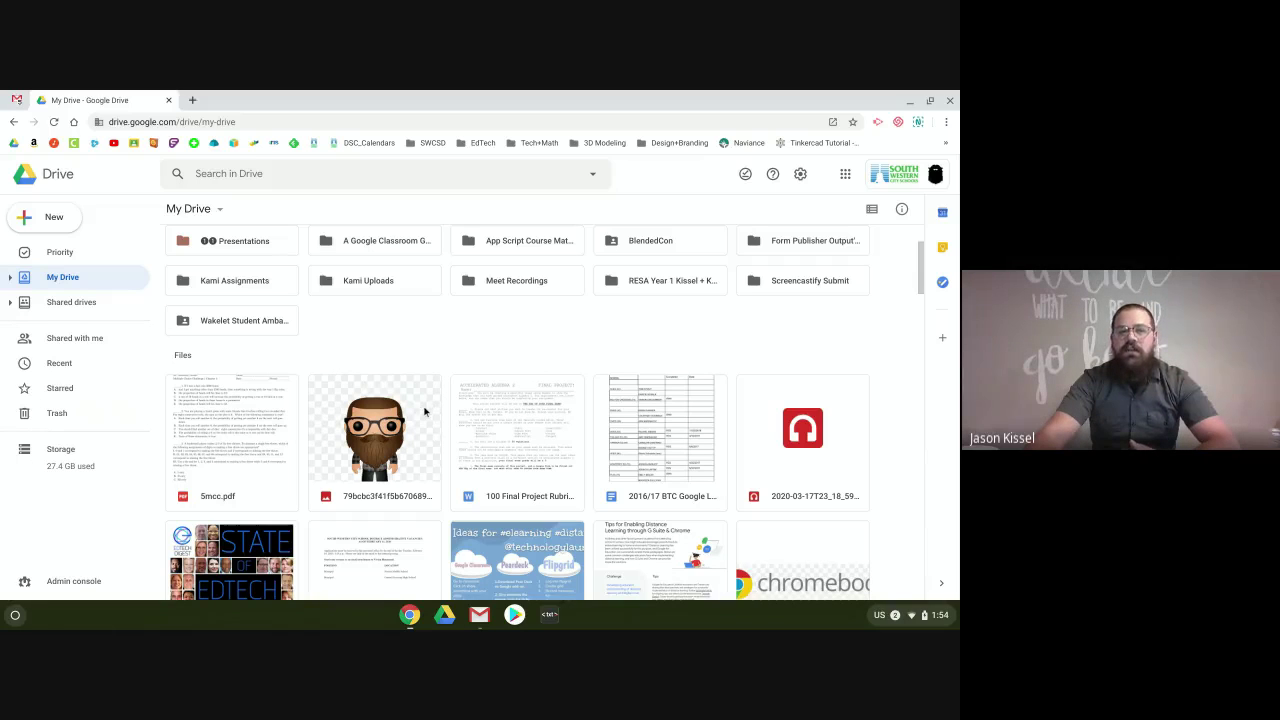
# - Find the Board Visioning 2020 presentation among the loose files in My Drive and view its details
pyautogui.scroll(3, 424, 411)
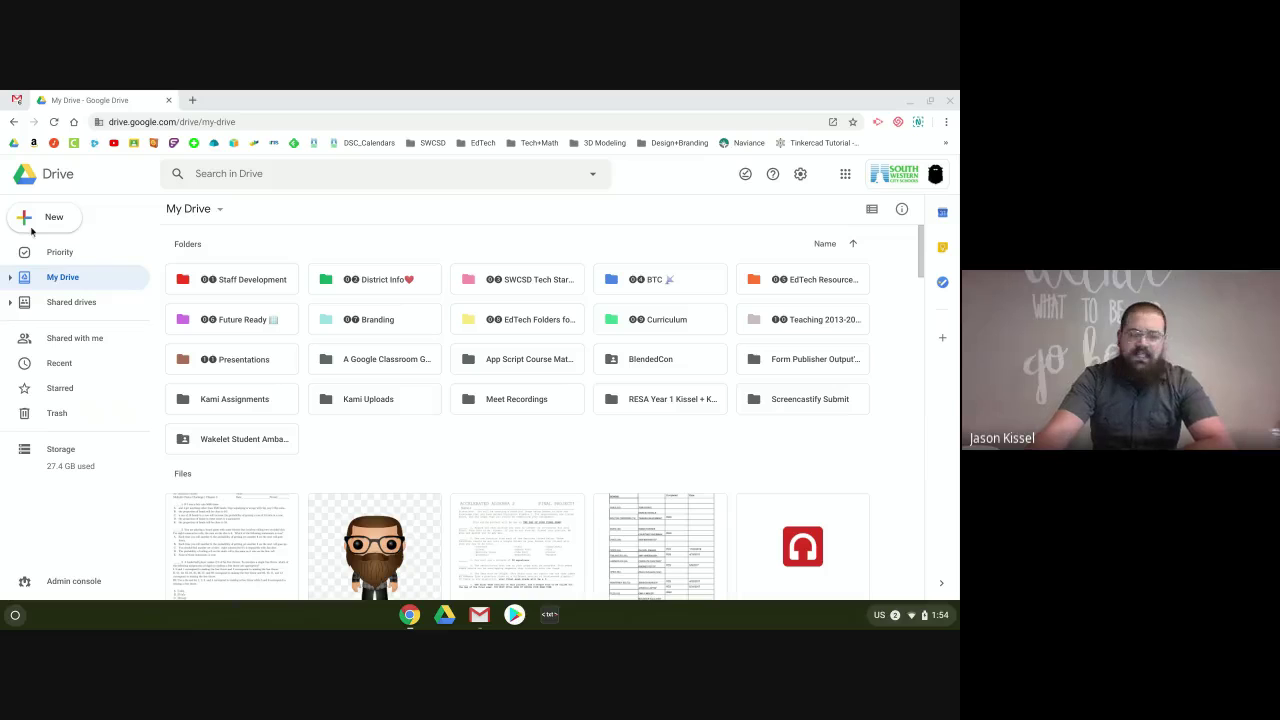
pyautogui.scroll(-3, 396, 380)
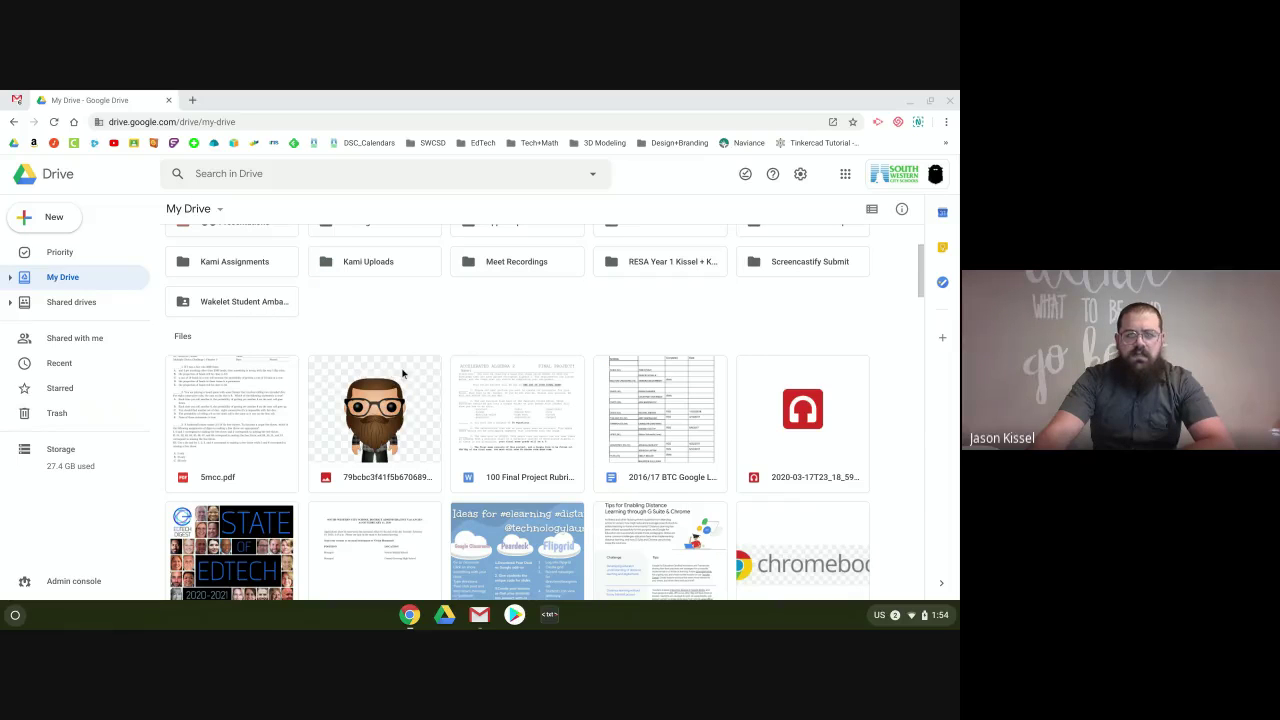
pyautogui.scroll(-2, 403, 373)
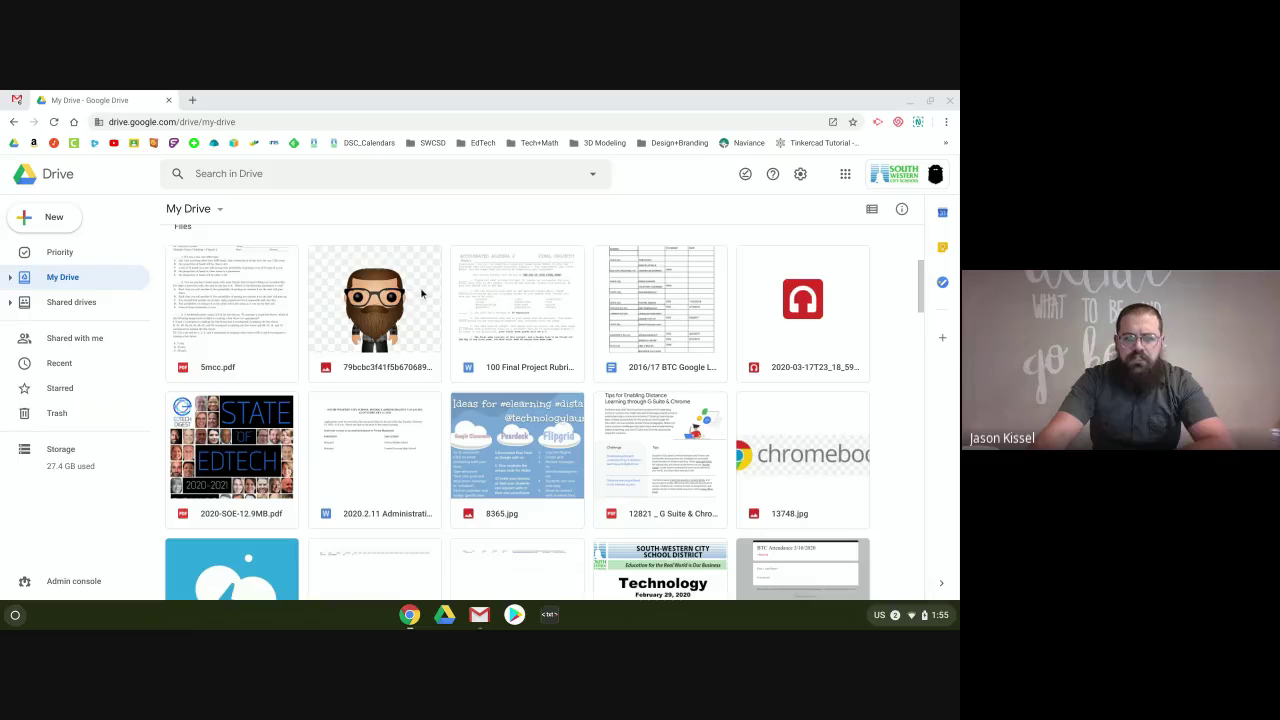
pyautogui.scroll(-1, 698, 440)
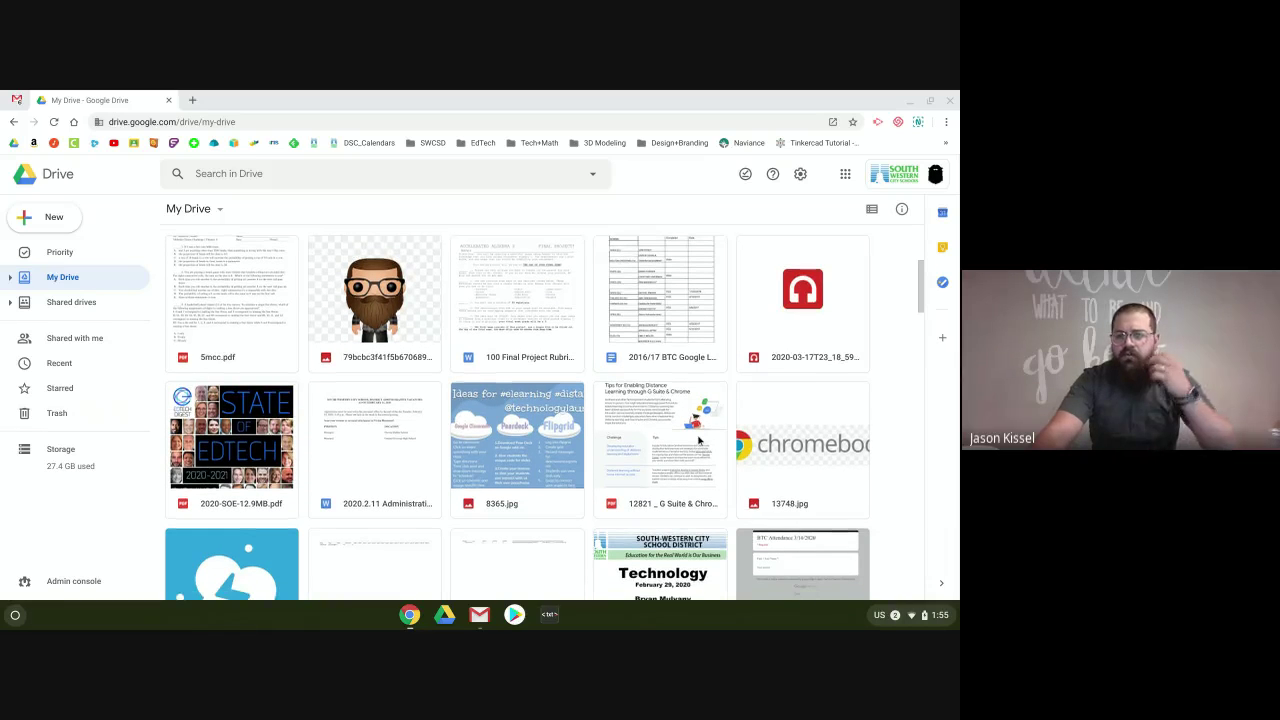
pyautogui.scroll(-1, 680, 445)
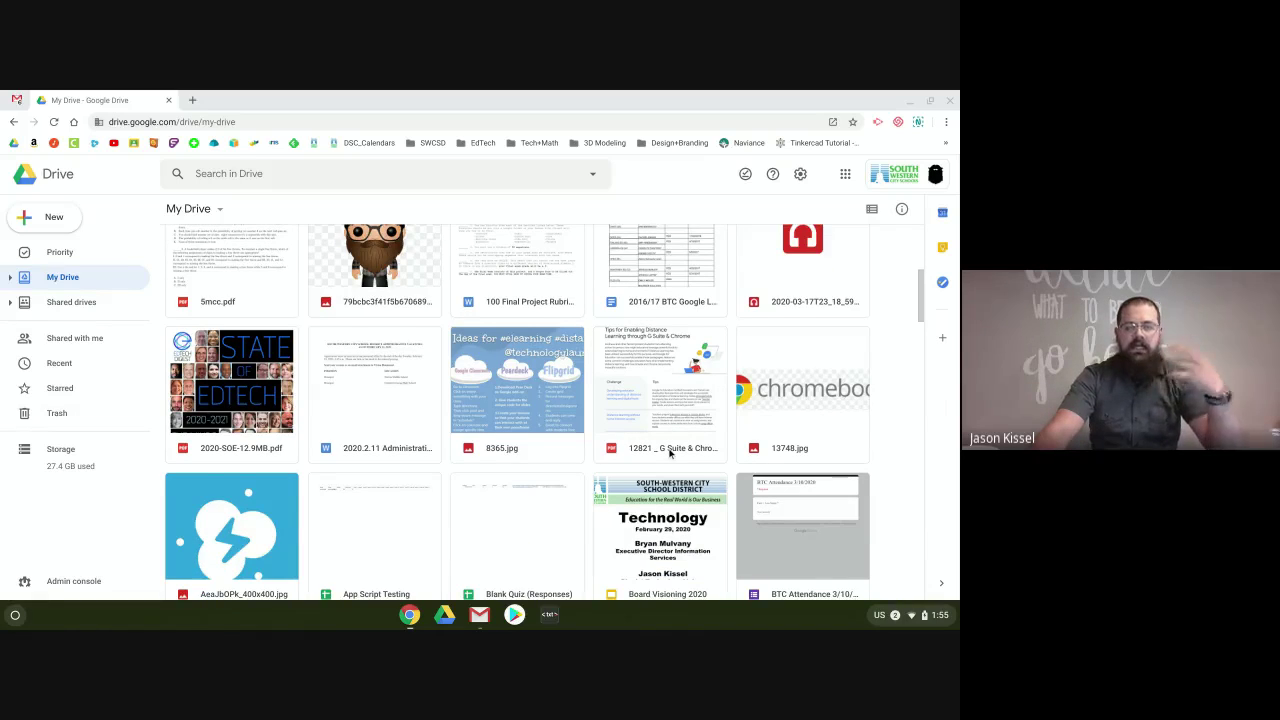
pyautogui.scroll(-1, 669, 449)
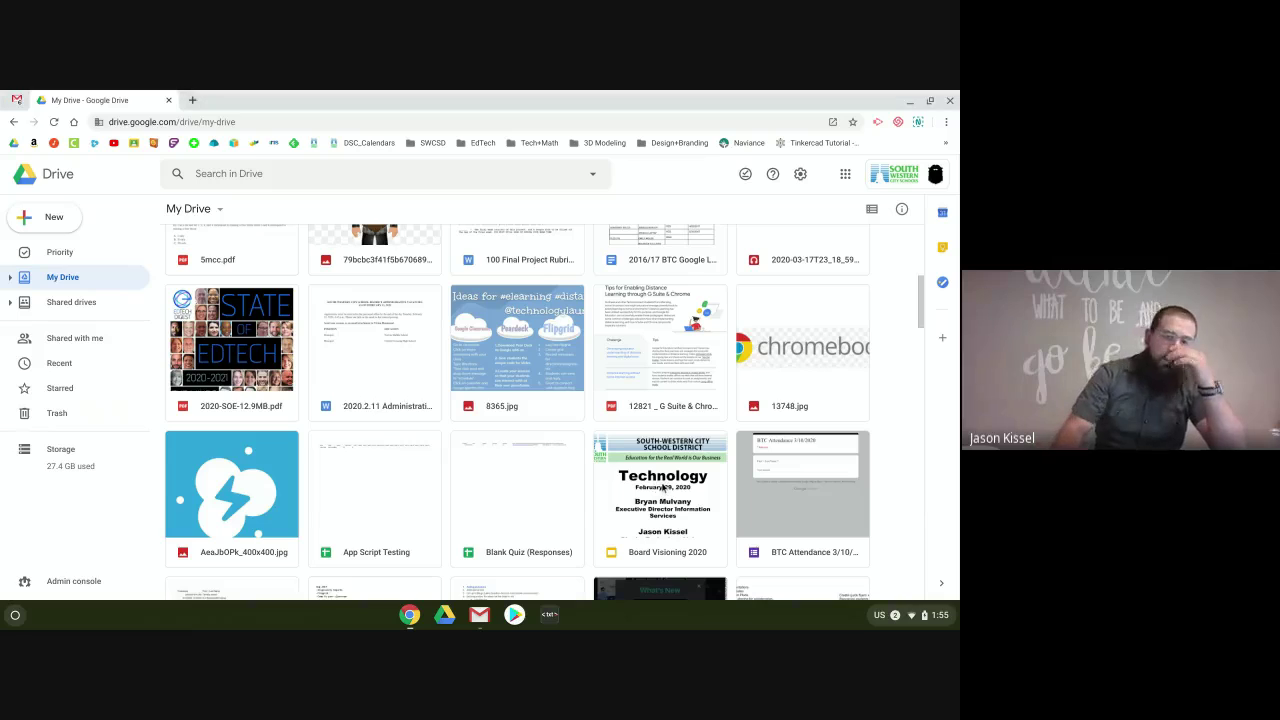
pyautogui.rightClick(662, 487)
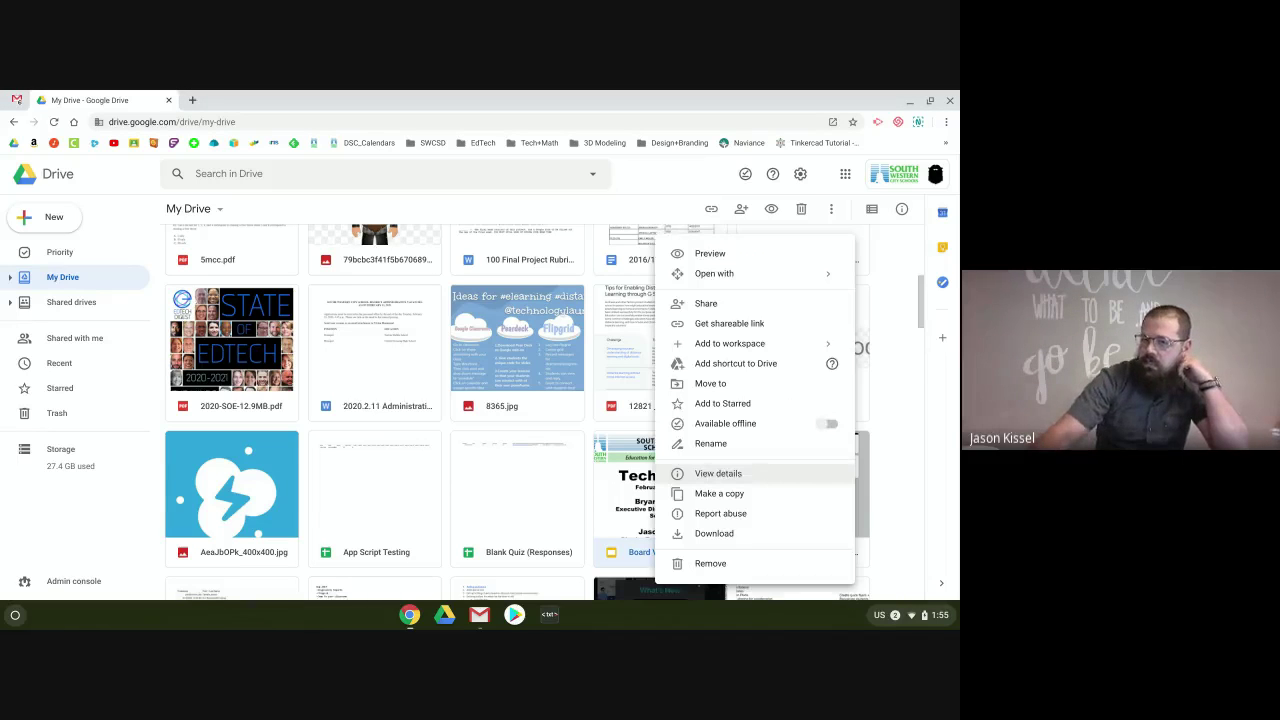
pyautogui.click(746, 476)
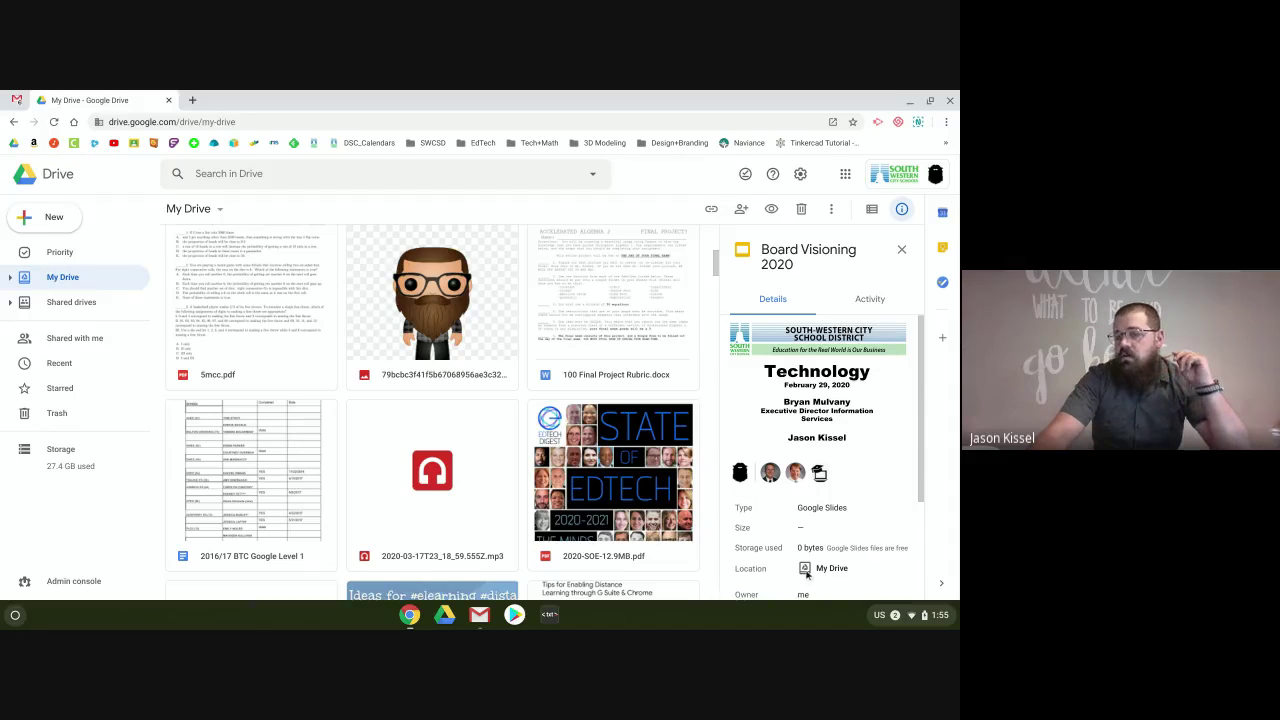
# - Review the activity history of the Board Visioning 2020 presentation back to its oldest entry, and close the details
pyautogui.click(868, 299)
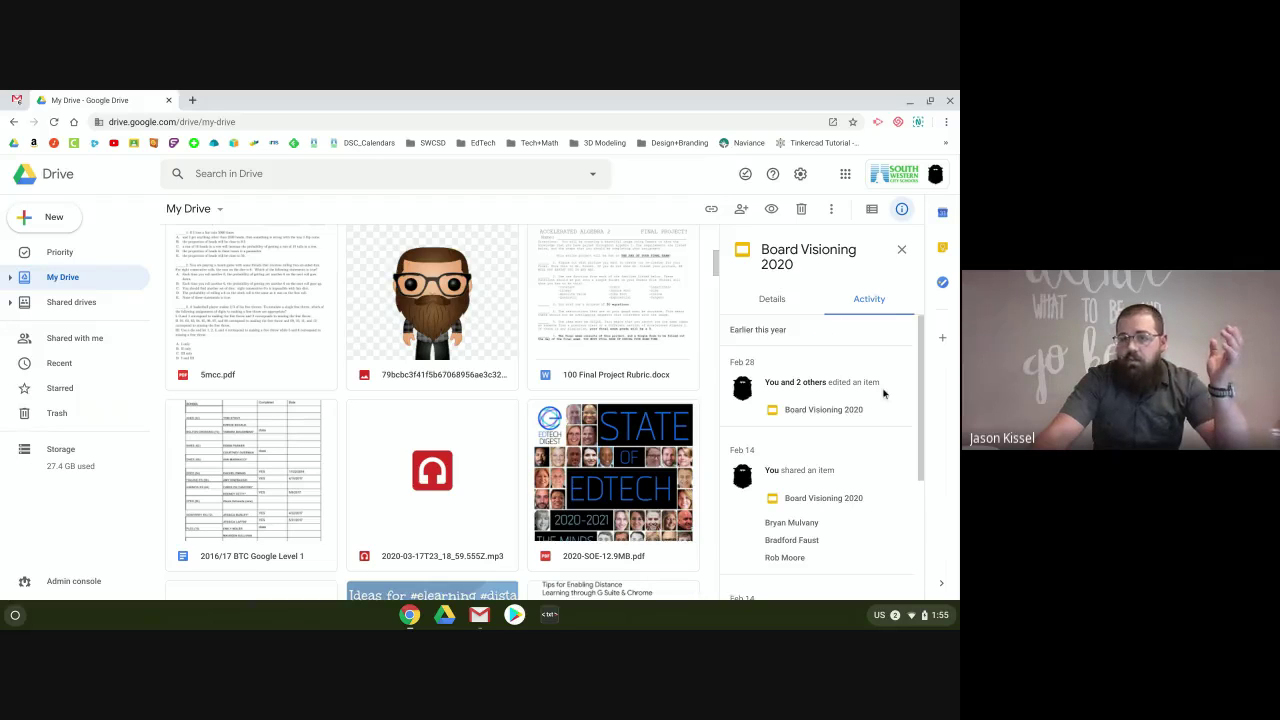
pyautogui.scroll(-1, 872, 434)
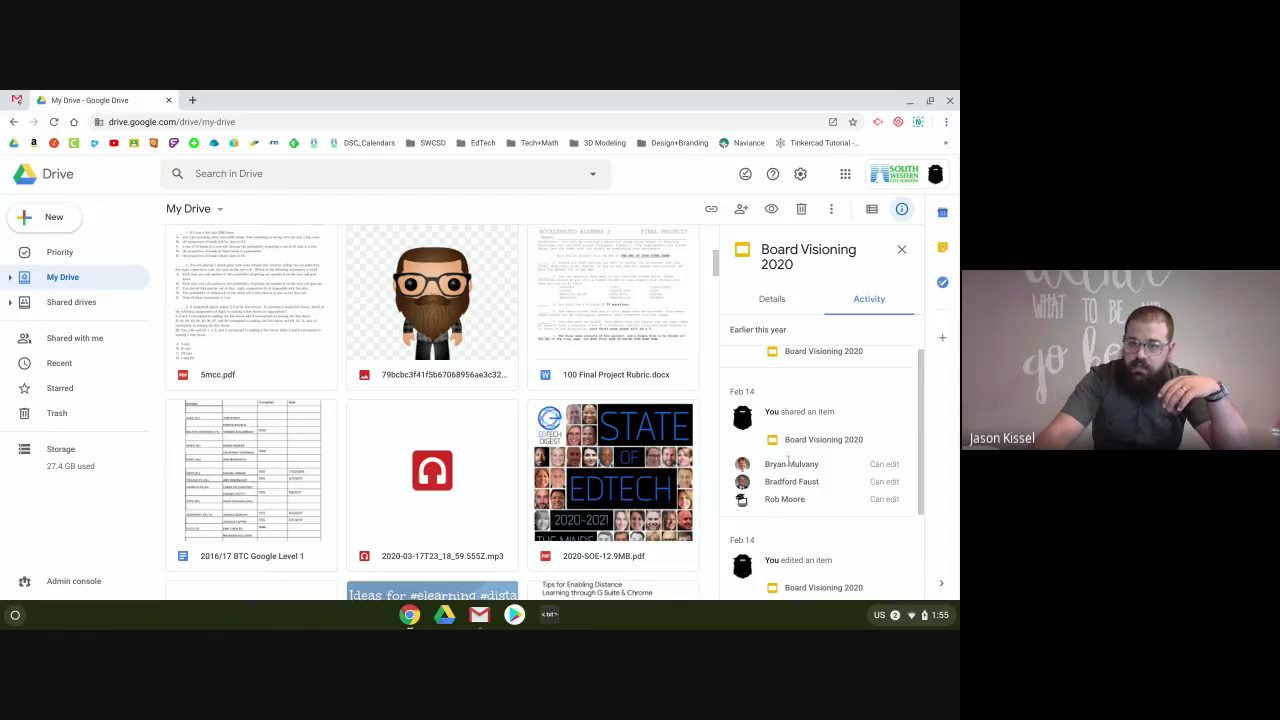
pyautogui.scroll(-3, 815, 470)
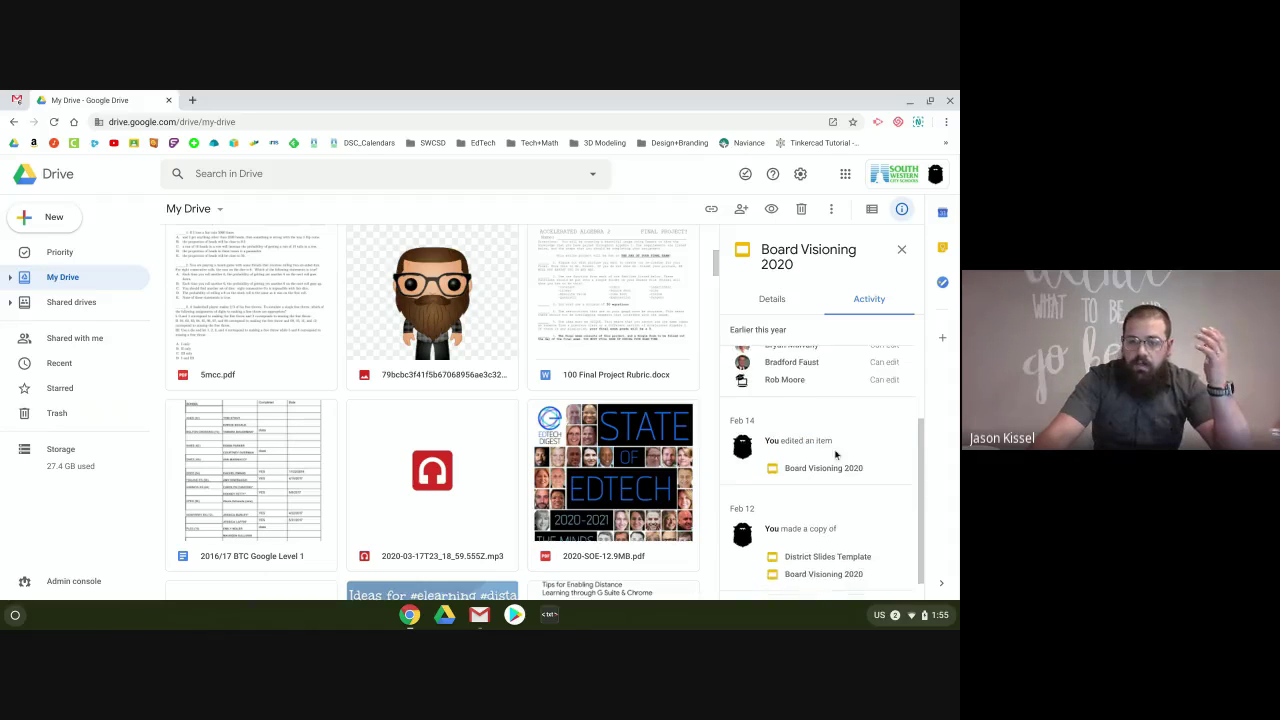
pyautogui.scroll(-1, 837, 452)
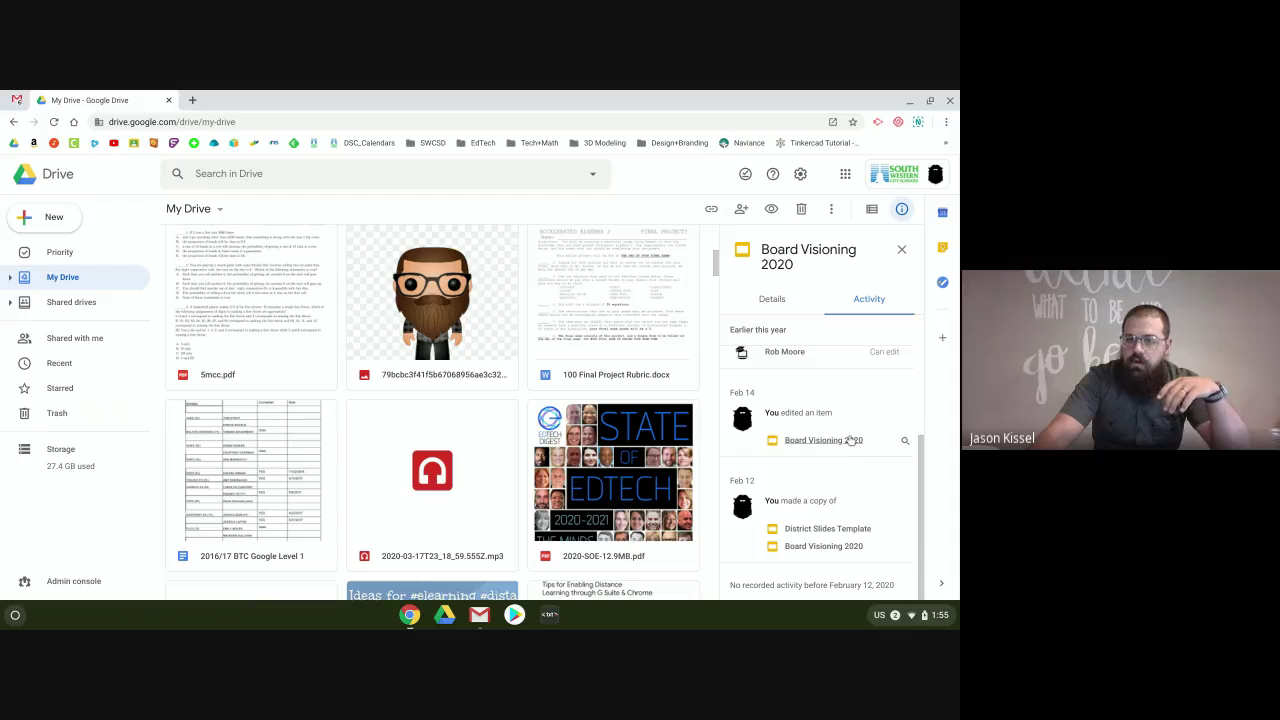
pyautogui.scroll(4, 860, 420)
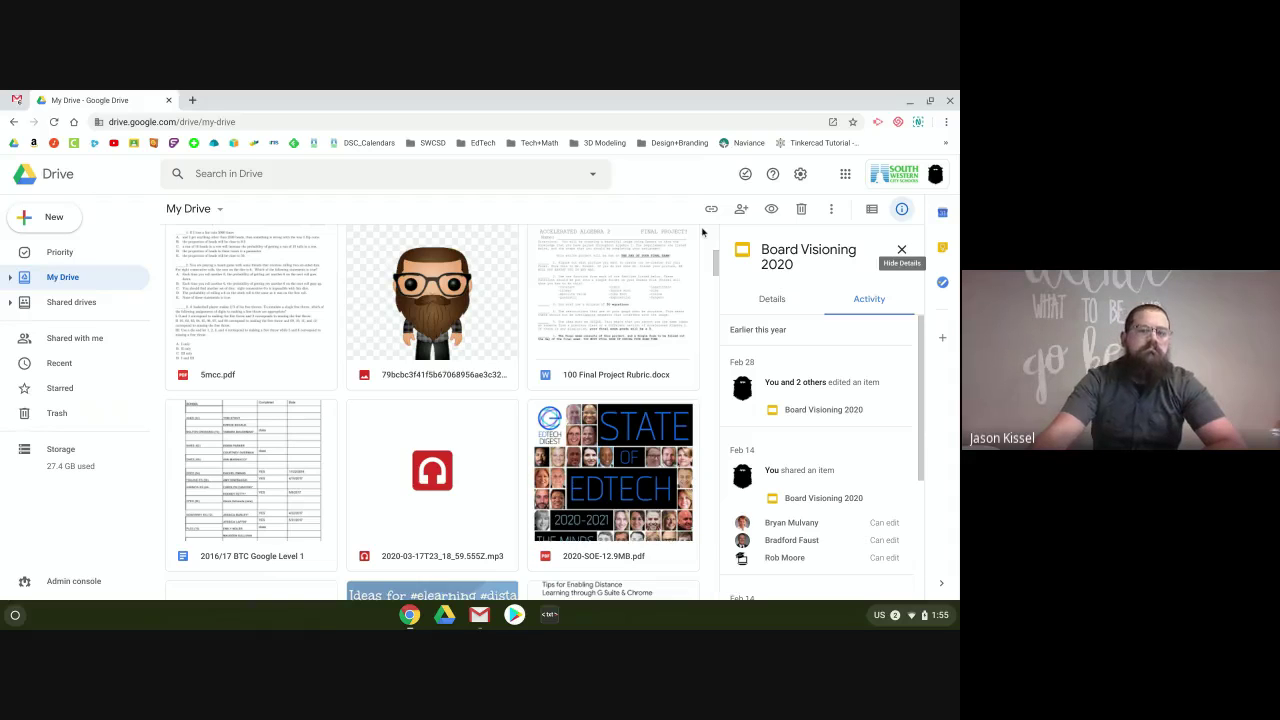
pyautogui.press('i')
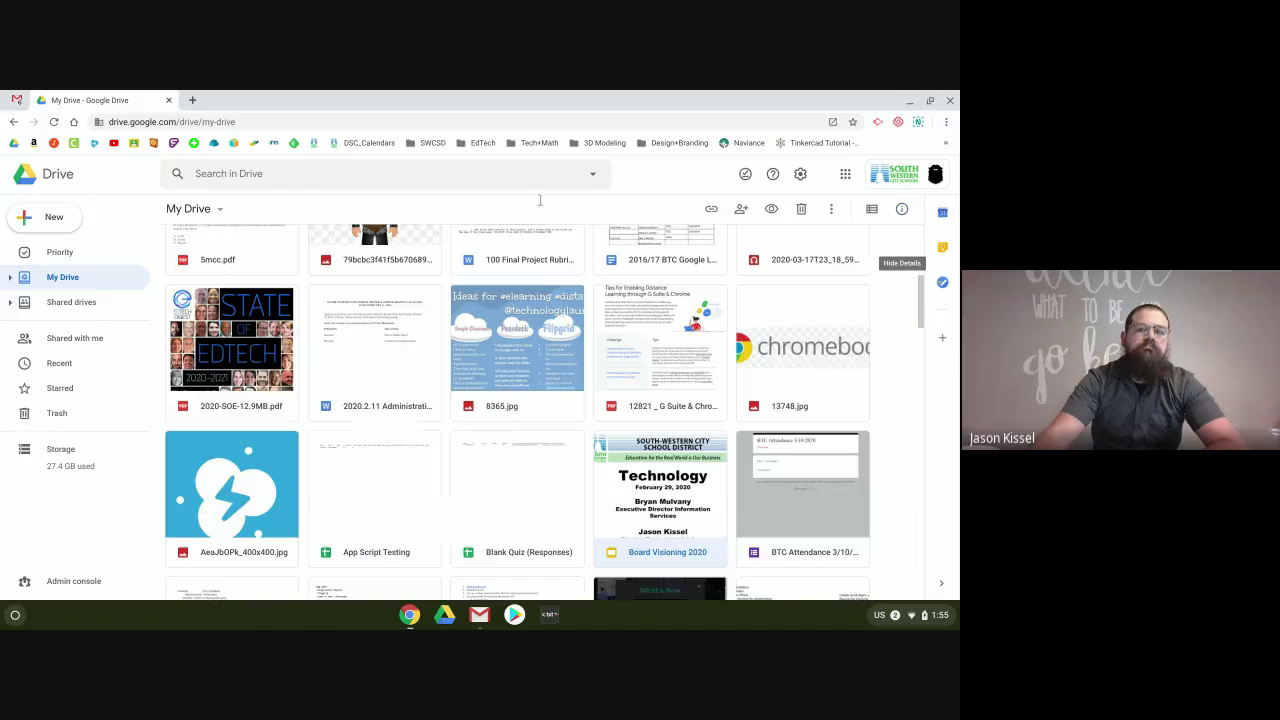
# - Show My Drive as a list sorted by Last modified by me, and return to the grid view
pyautogui.click(872, 207)
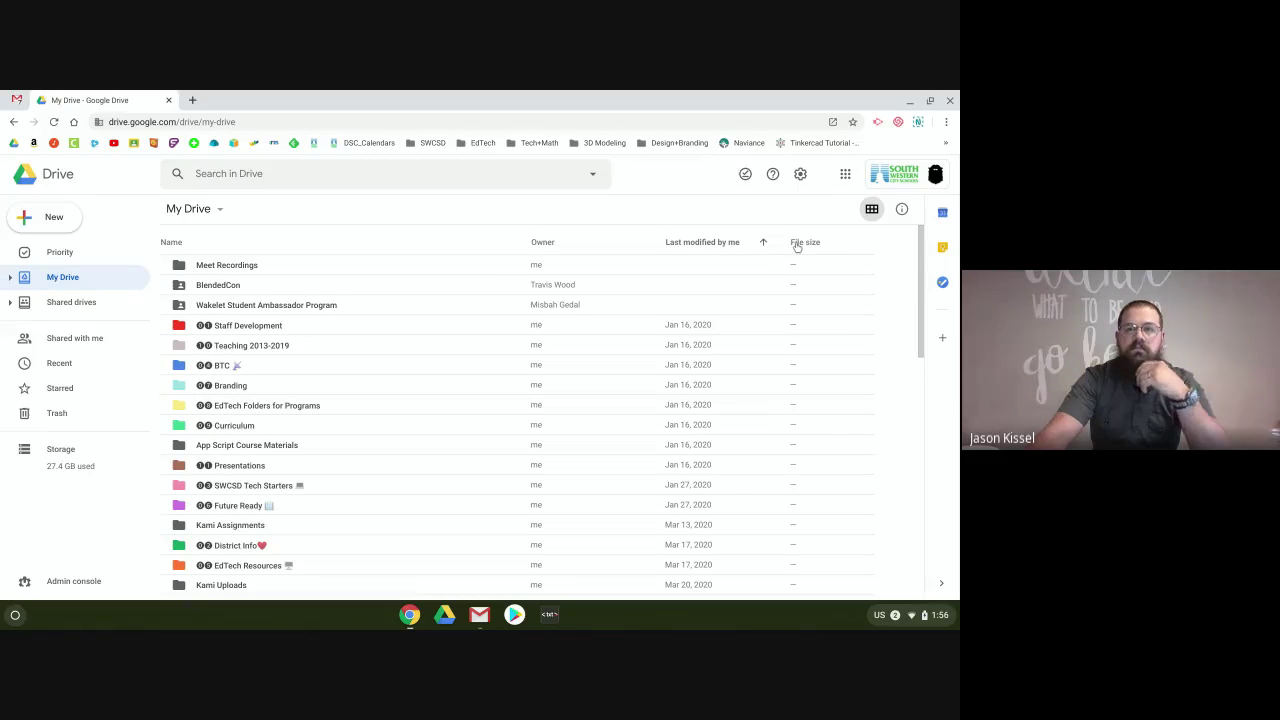
pyautogui.click(871, 209)
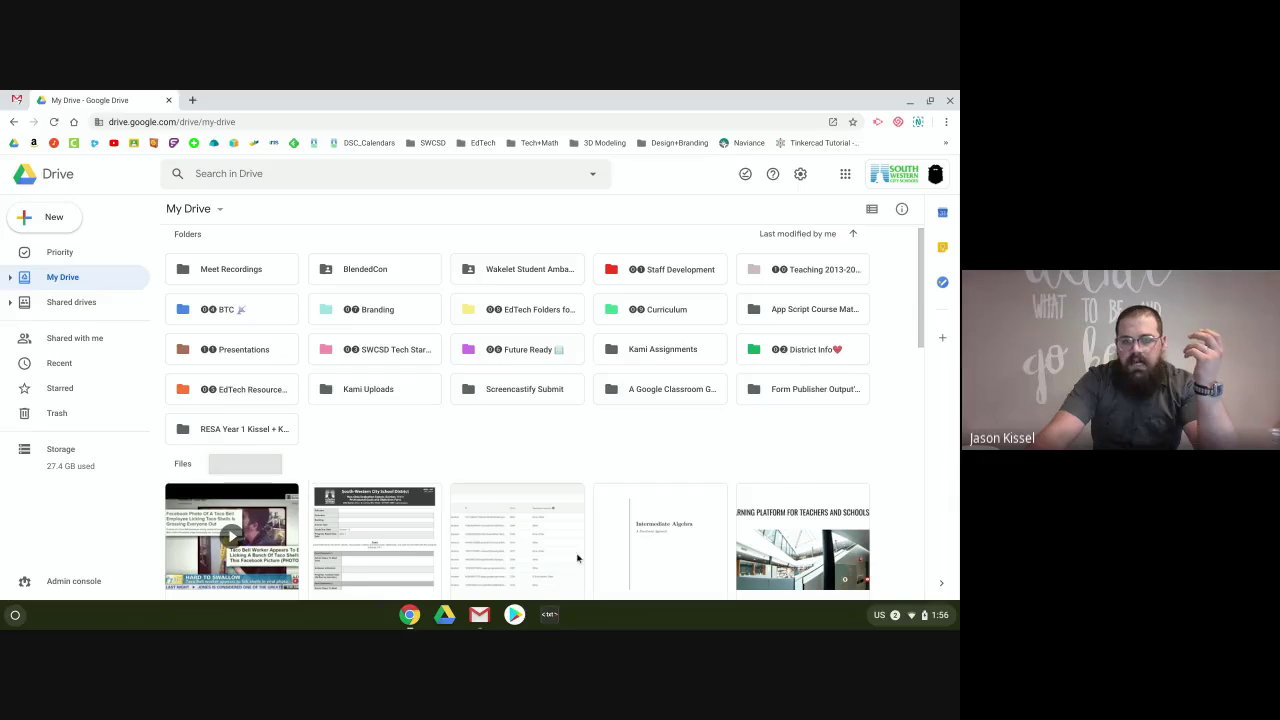
pyautogui.moveTo(819, 577); pyautogui.dragTo(372, 456)
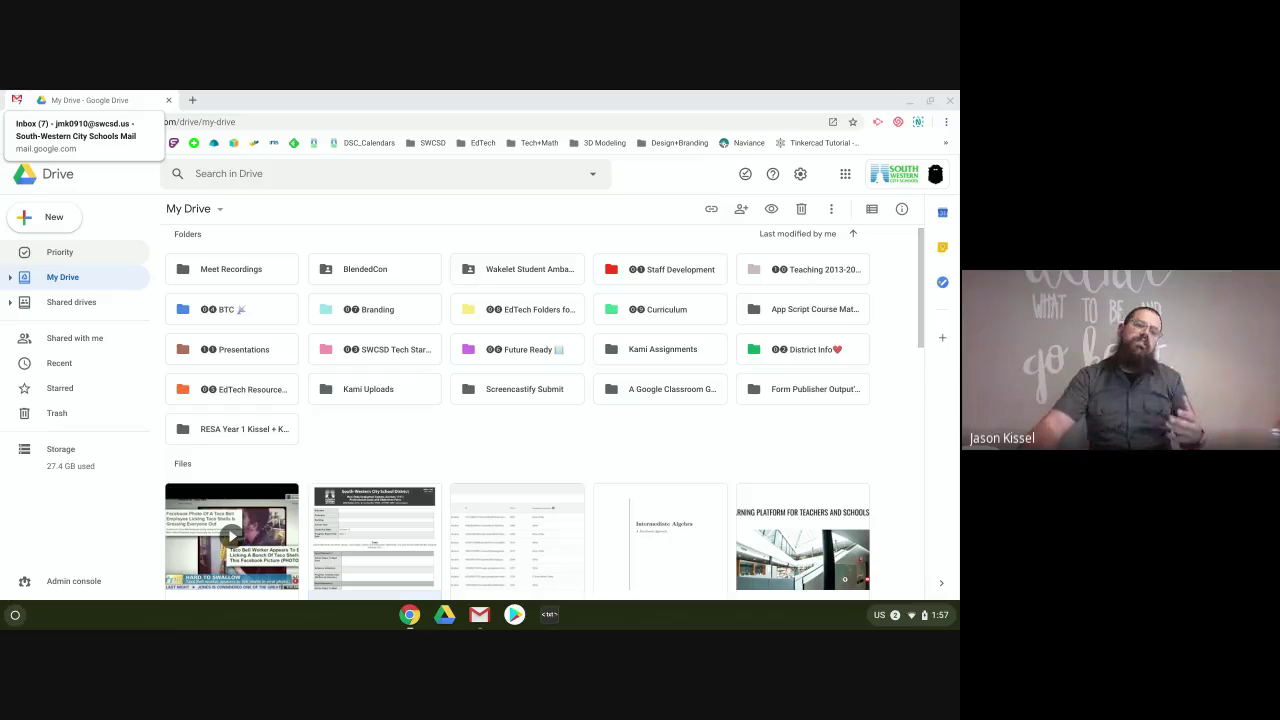
# - Open Shared with me and view the actions available for the Gale Tools Practice and Application document
pyautogui.click(95, 339)
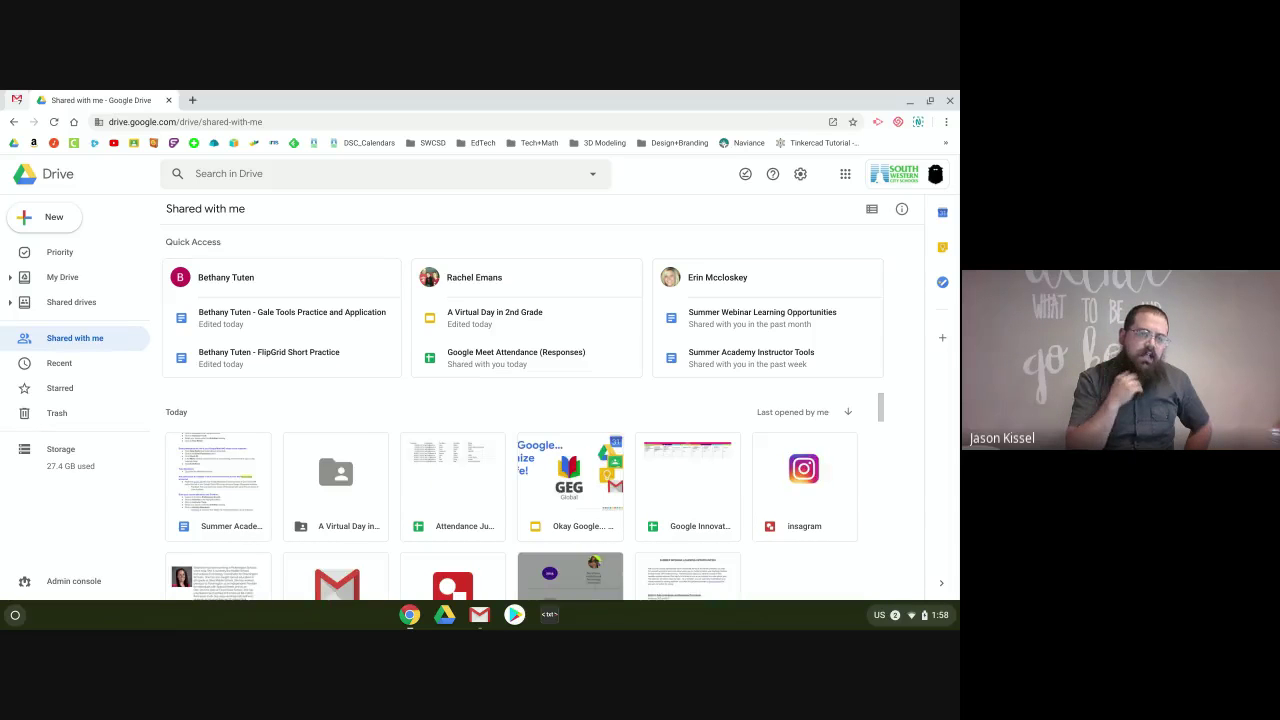
pyautogui.rightClick(256, 327)
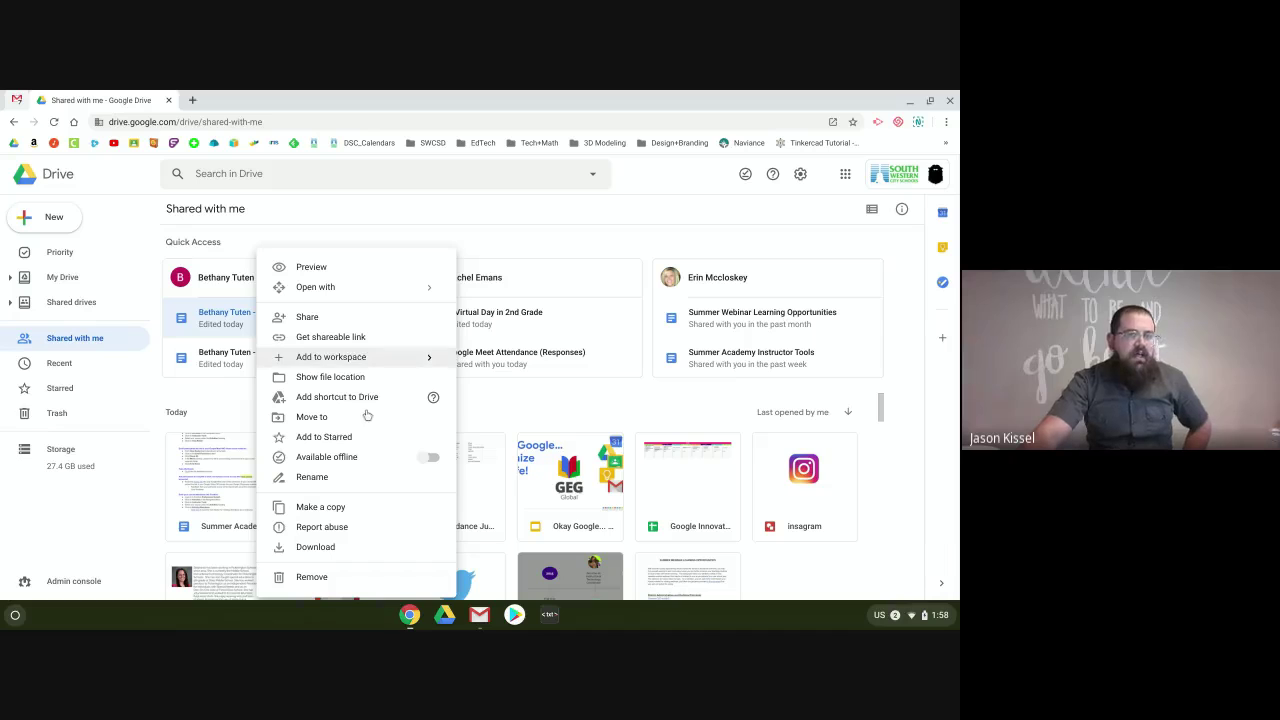
pyautogui.click(252, 398)
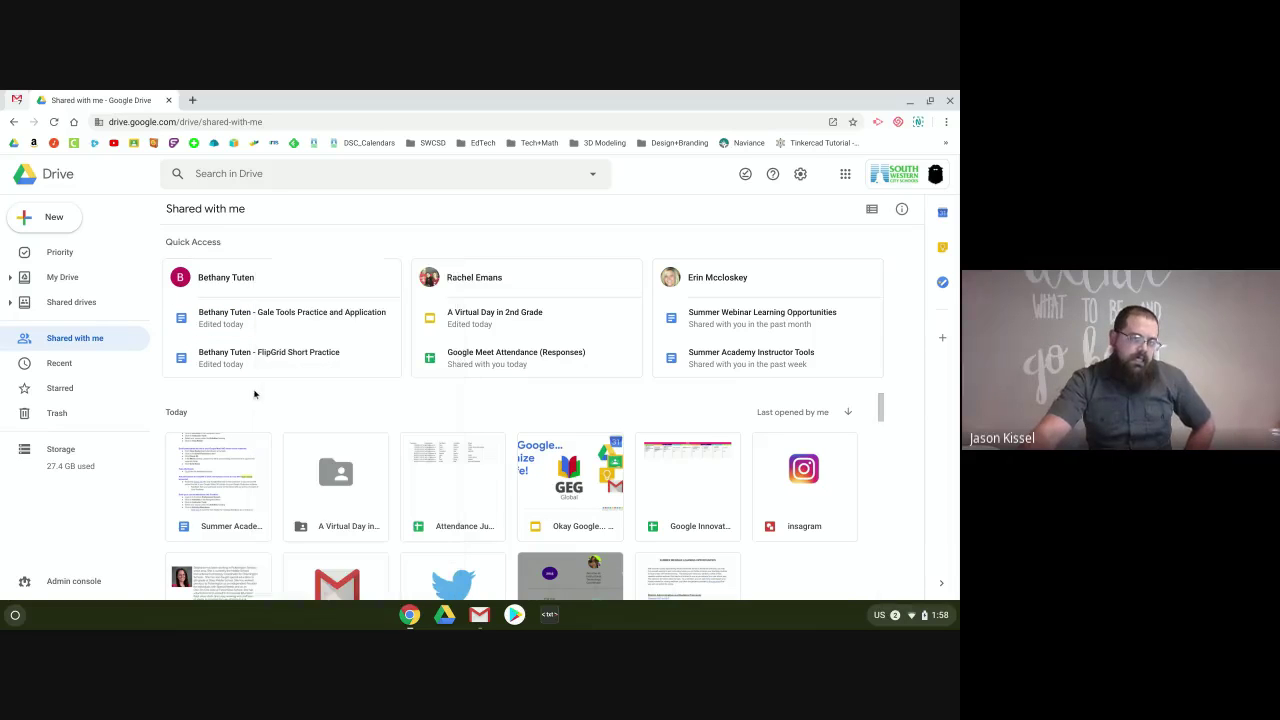
# - Look through the shared files grouped under Today and Yesterday
pyautogui.moveTo(218, 490)
pyautogui.mouseDown()
pyautogui.moveTo(125, 505)
pyautogui.moveTo(61, 418)
pyautogui.moveTo(202, 472)
pyautogui.mouseUp()
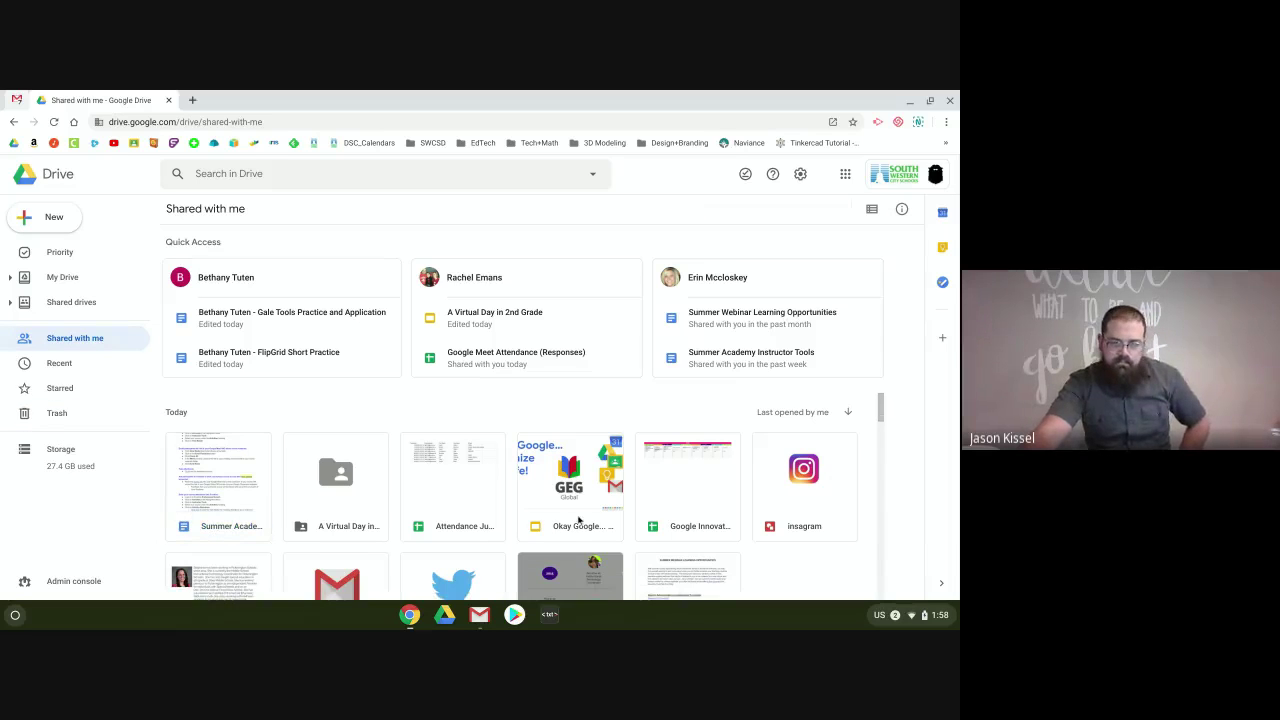
pyautogui.scroll(-3, 544, 553)
pyautogui.scroll(-1, 620, 560)
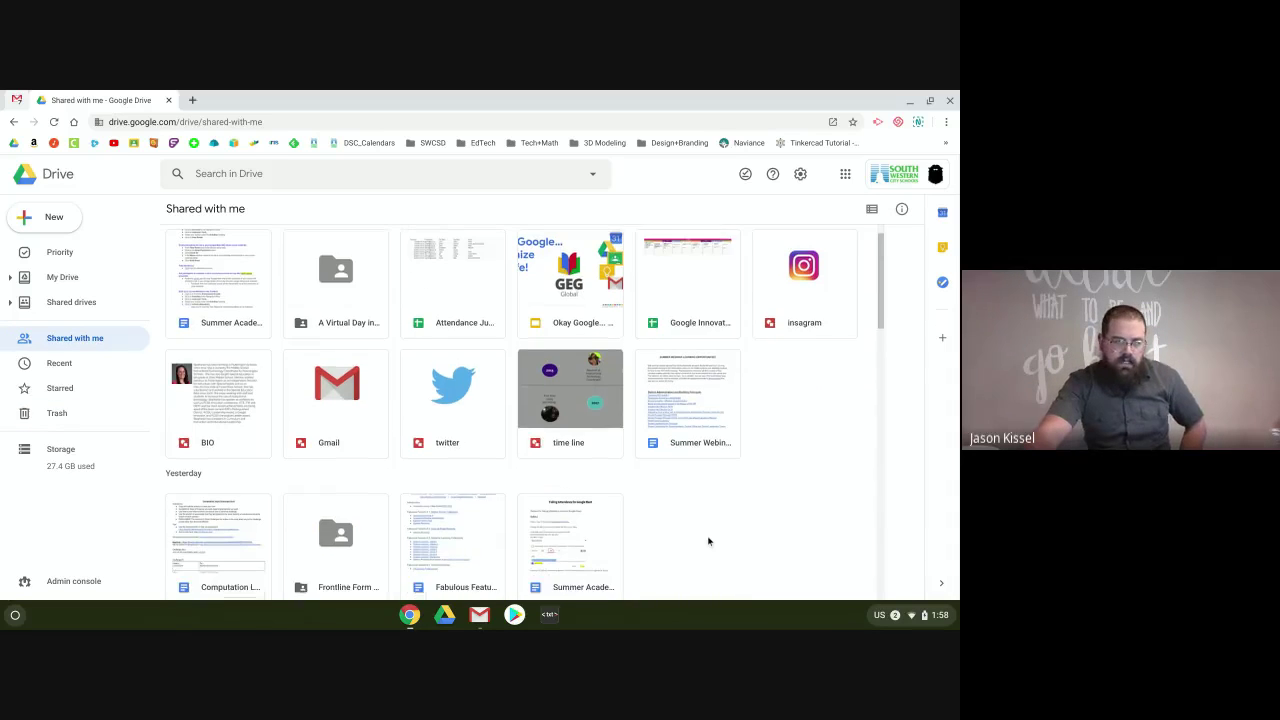
pyautogui.scroll(4, 718, 578)
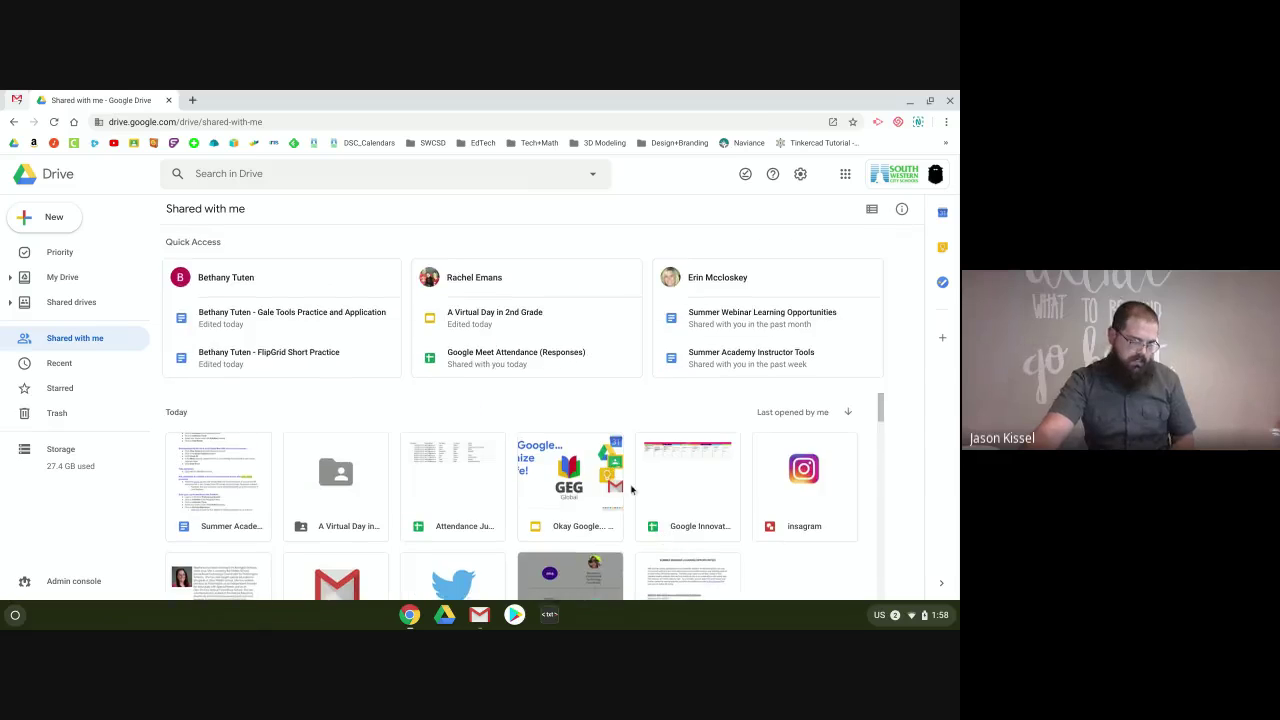